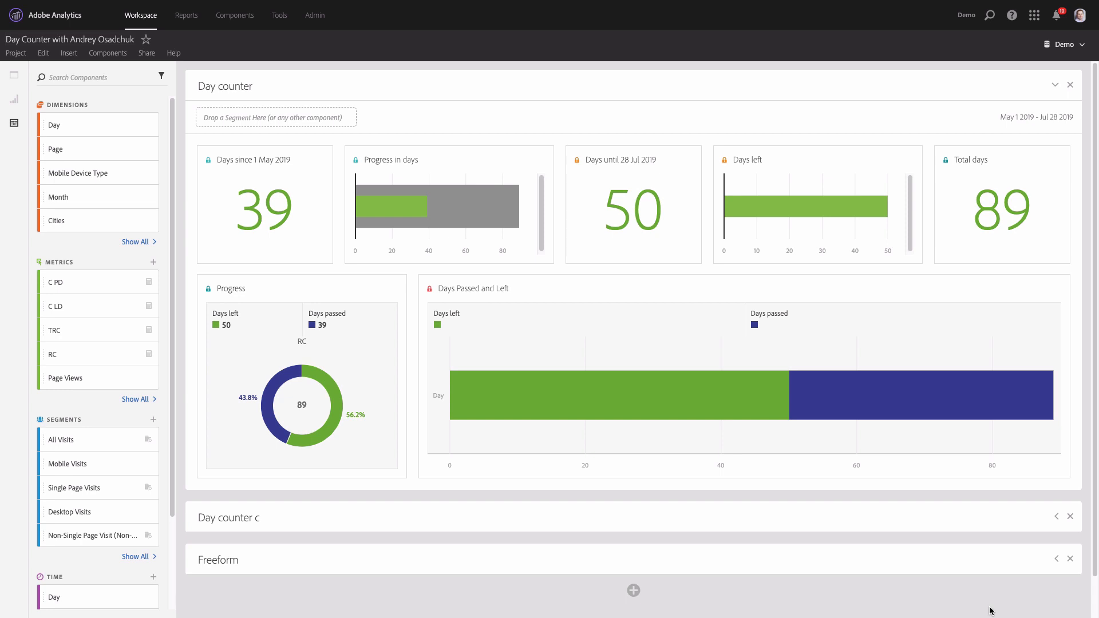
Step: Collapse the Day counter panel, add a new Freeform panel above all the others and bring back the components list
left_click(1055, 84)
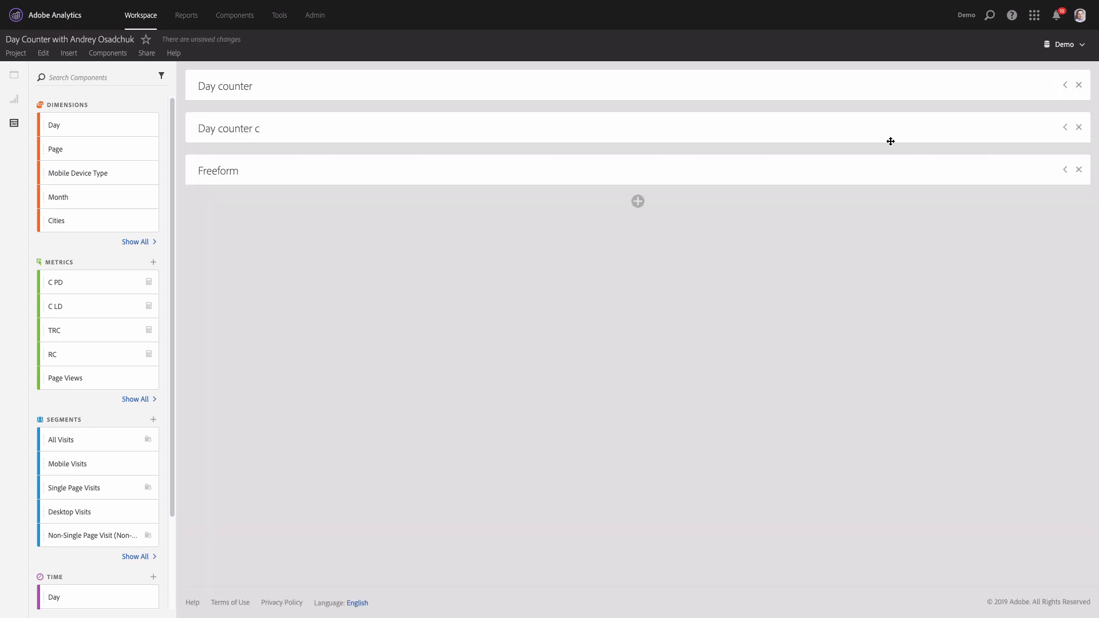
left_click(18, 83)
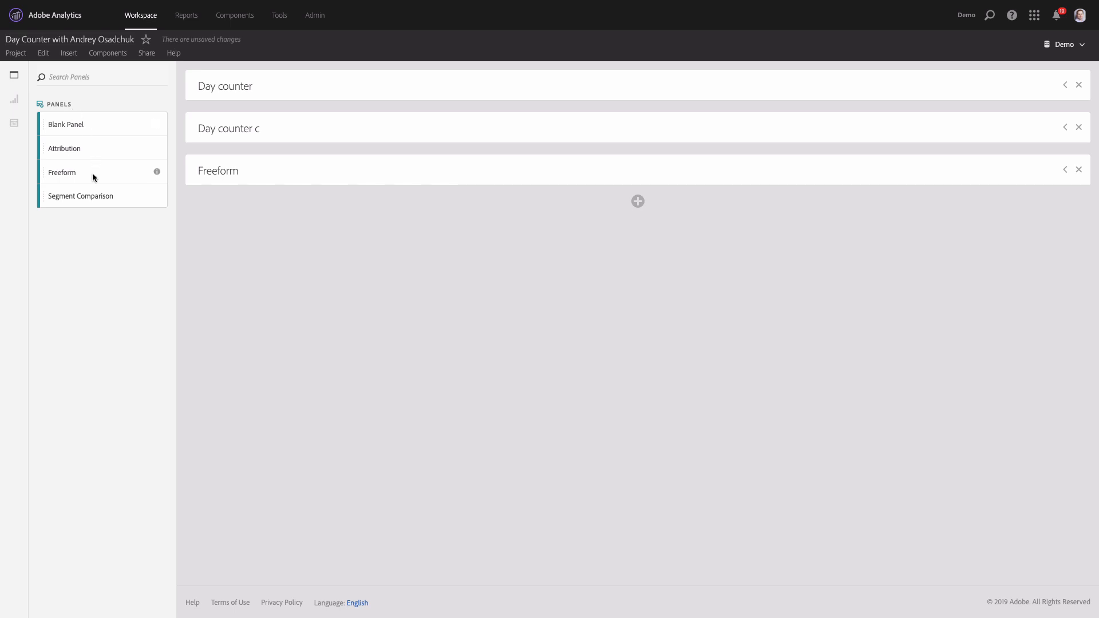
left_click_drag(93, 177, 326, 120)
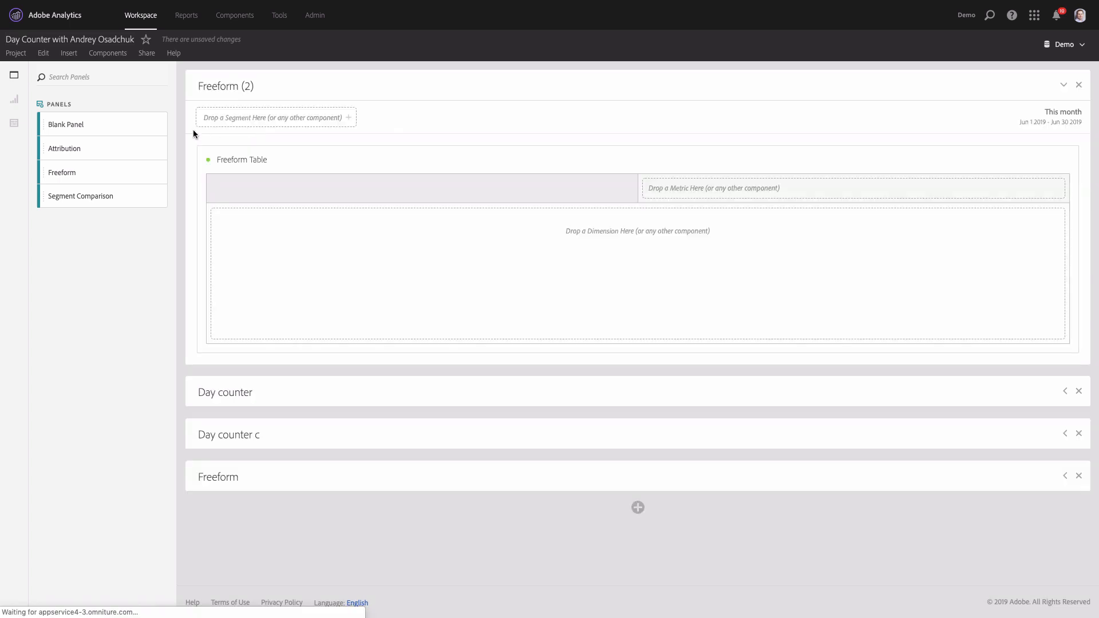
left_click(14, 123)
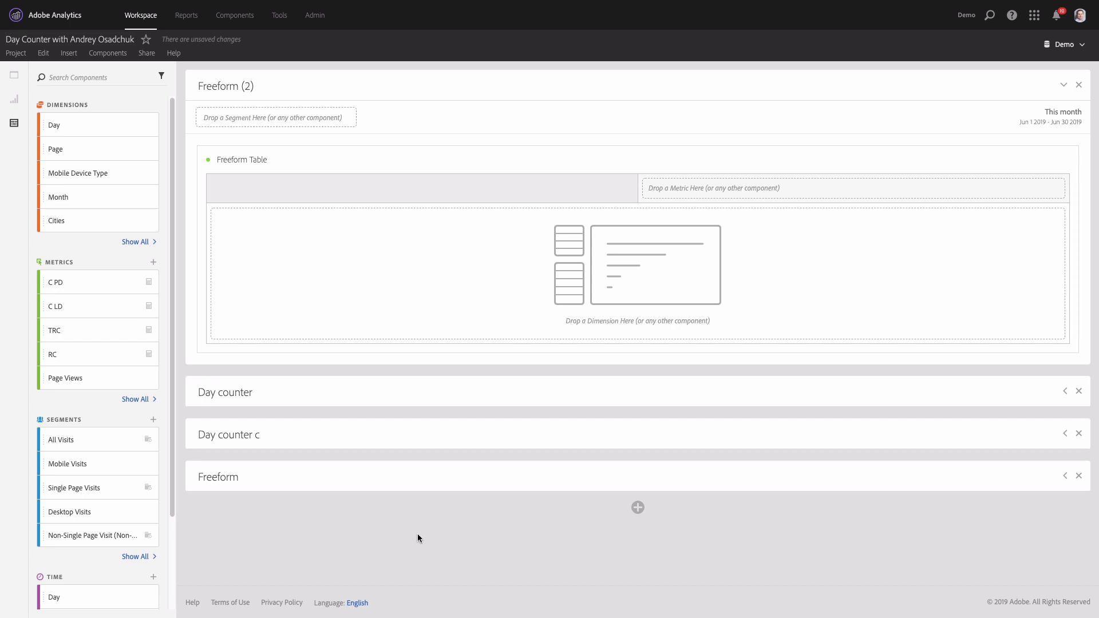
Step: Rename the new freeform panel as "Day counter"
left_click(245, 86)
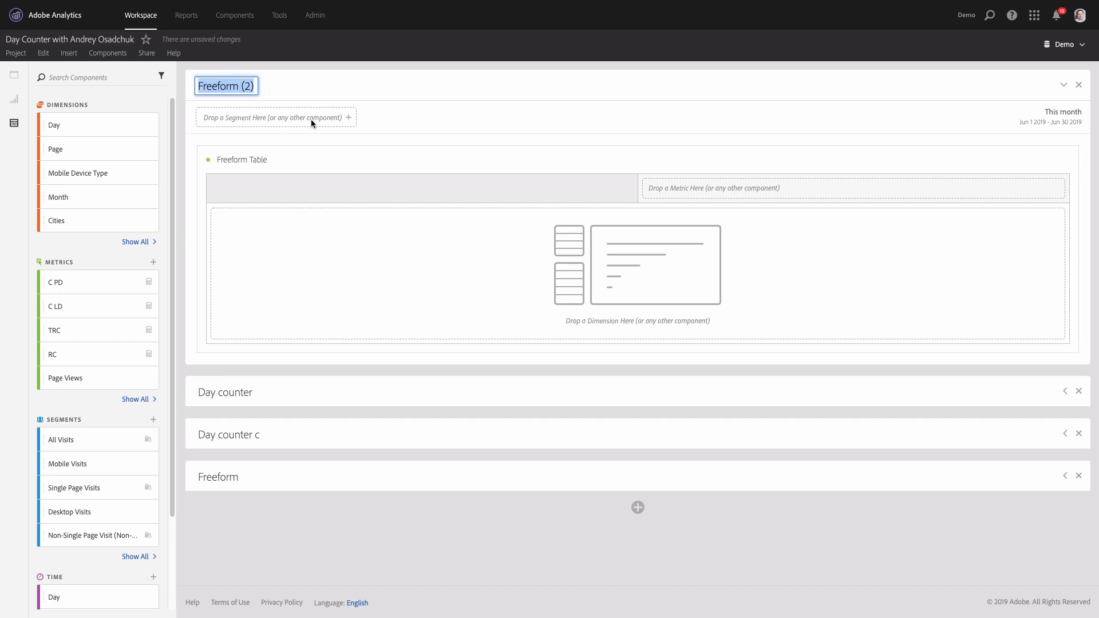
type("Day countr")
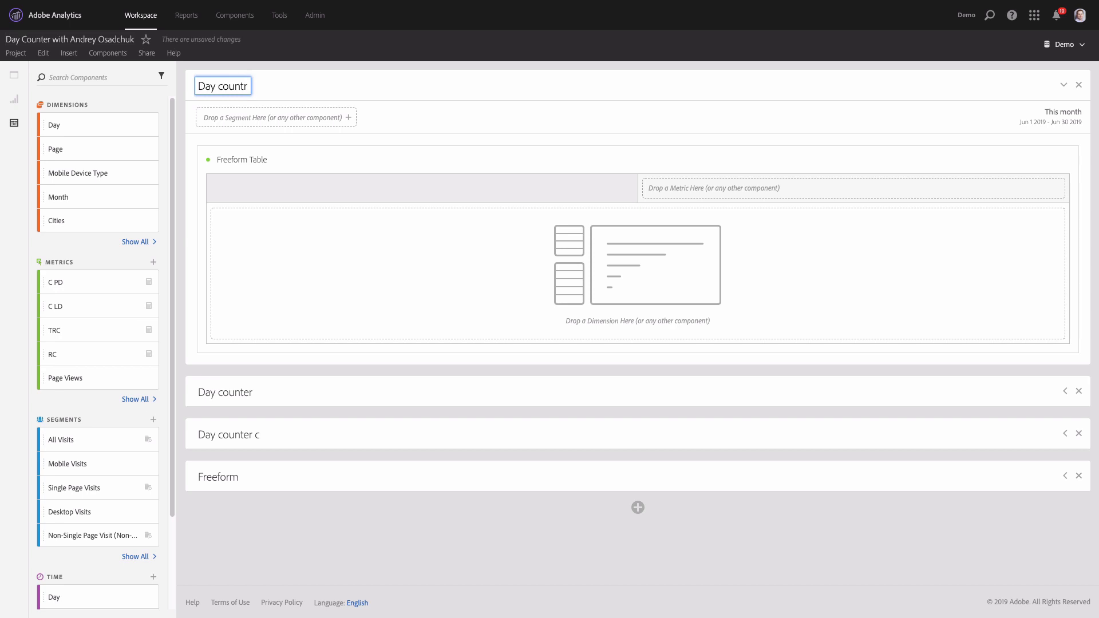
key("BackSpace")
type("er")
key("Return")
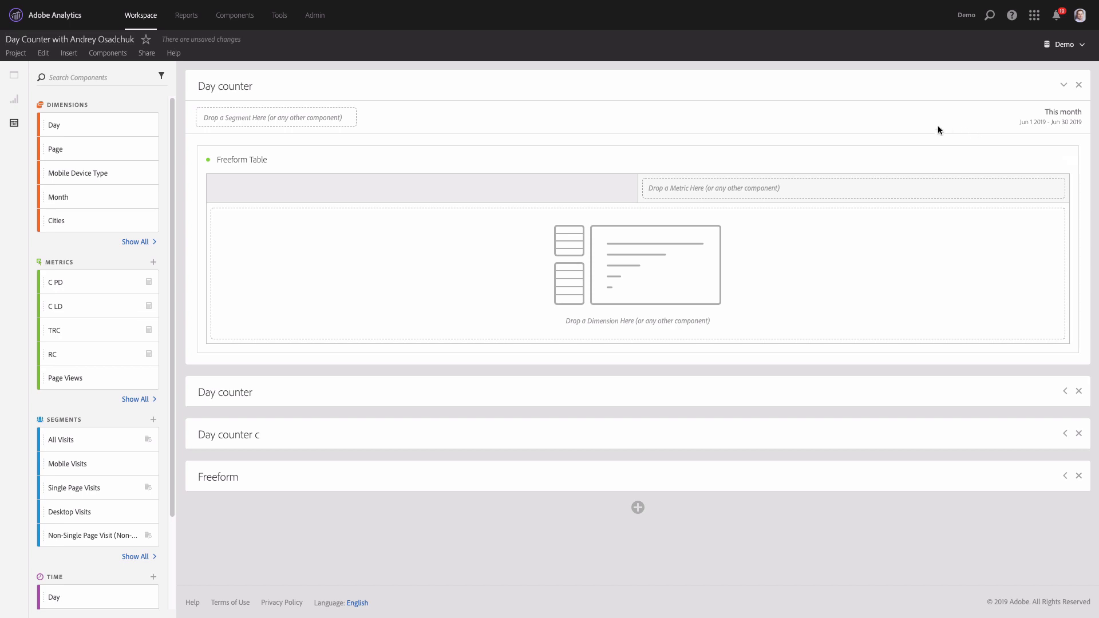
Step: Add the description "Media campaign 15th of May — 3rd of August" to the new Day counter panel
right_click(879, 93)
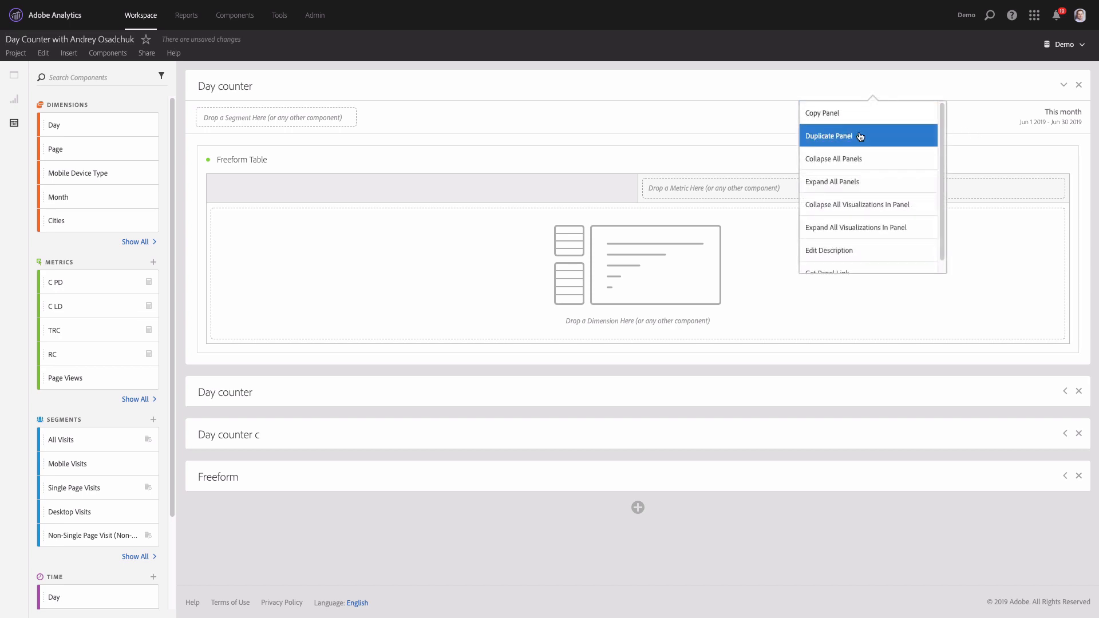
left_click(849, 249)
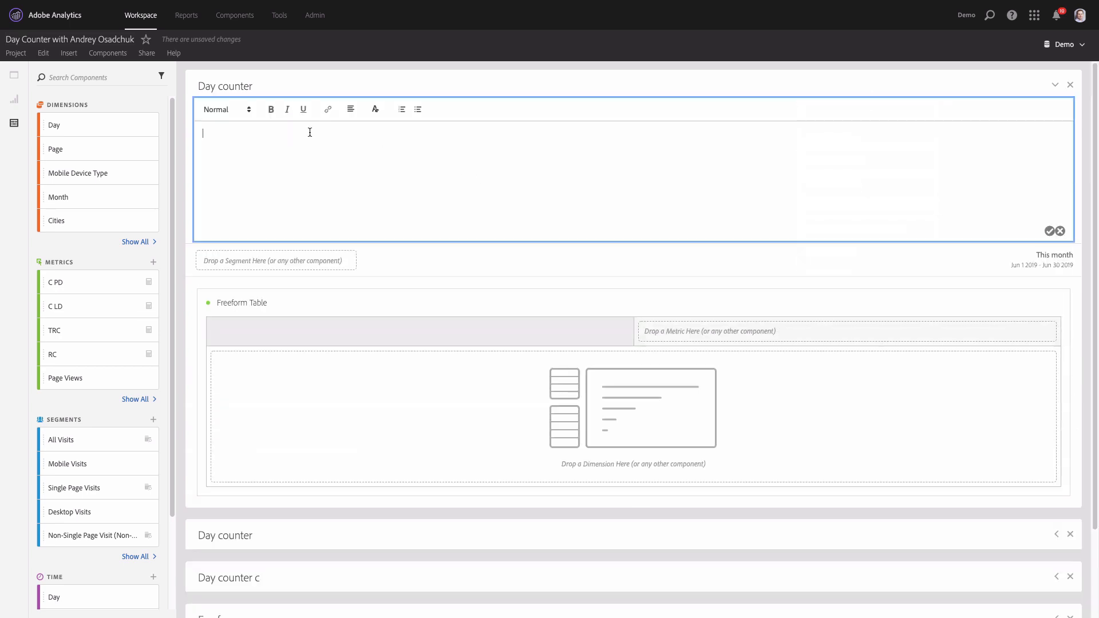
type("Media campaign5th of May — 3rd of August")
left_click(1049, 231)
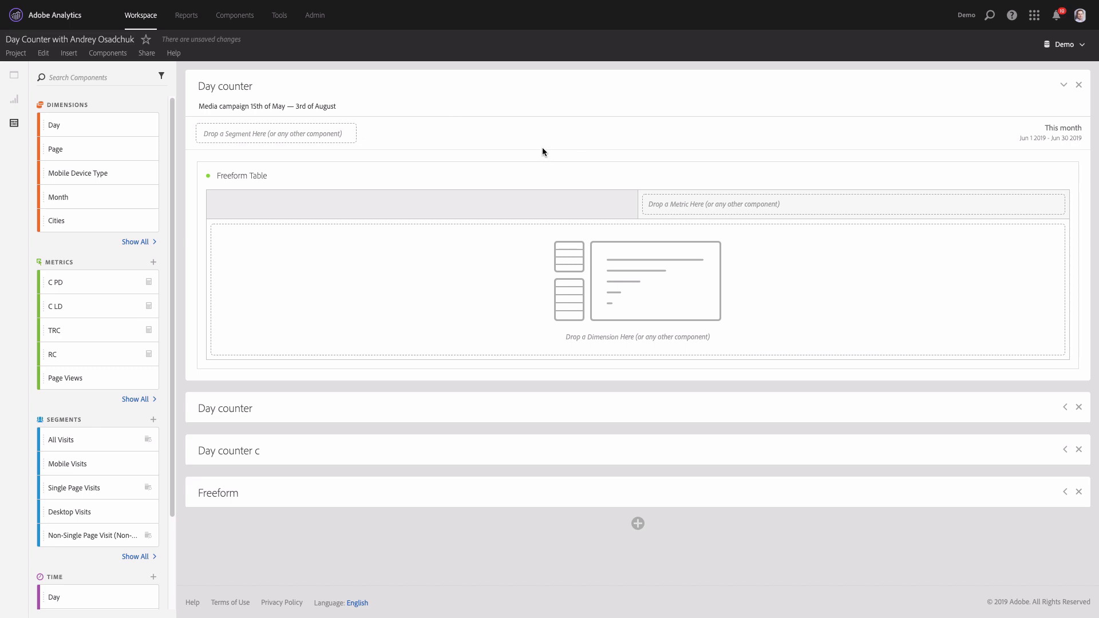
Step: Set the new panel's date range to 2019-05-15 through 2019-08-03 and apply it to this panel only
left_click(1039, 143)
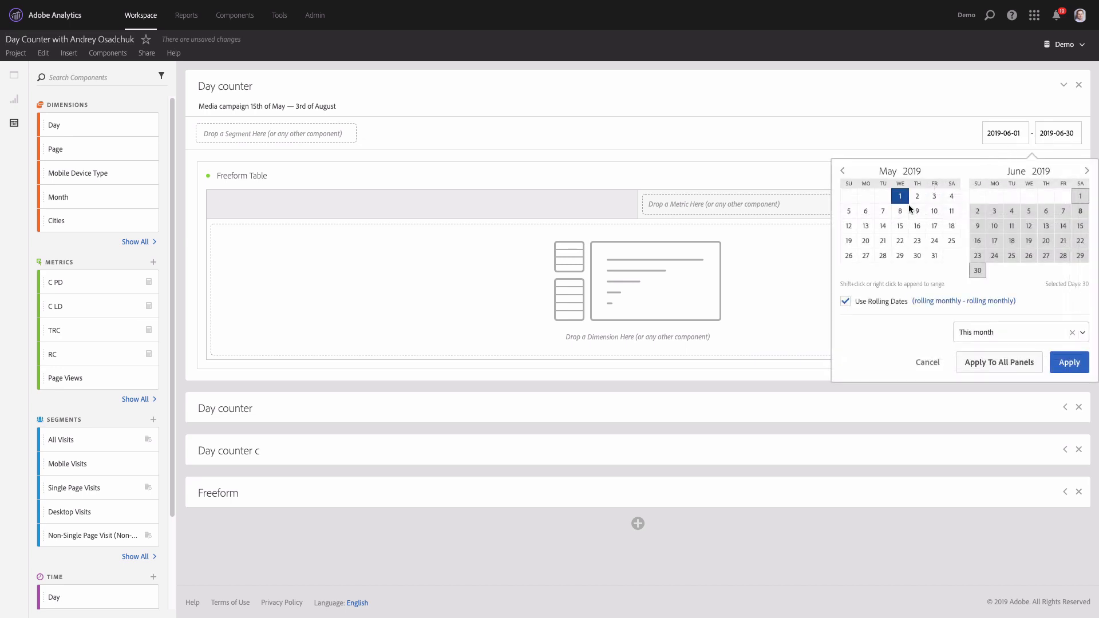
left_click(899, 231)
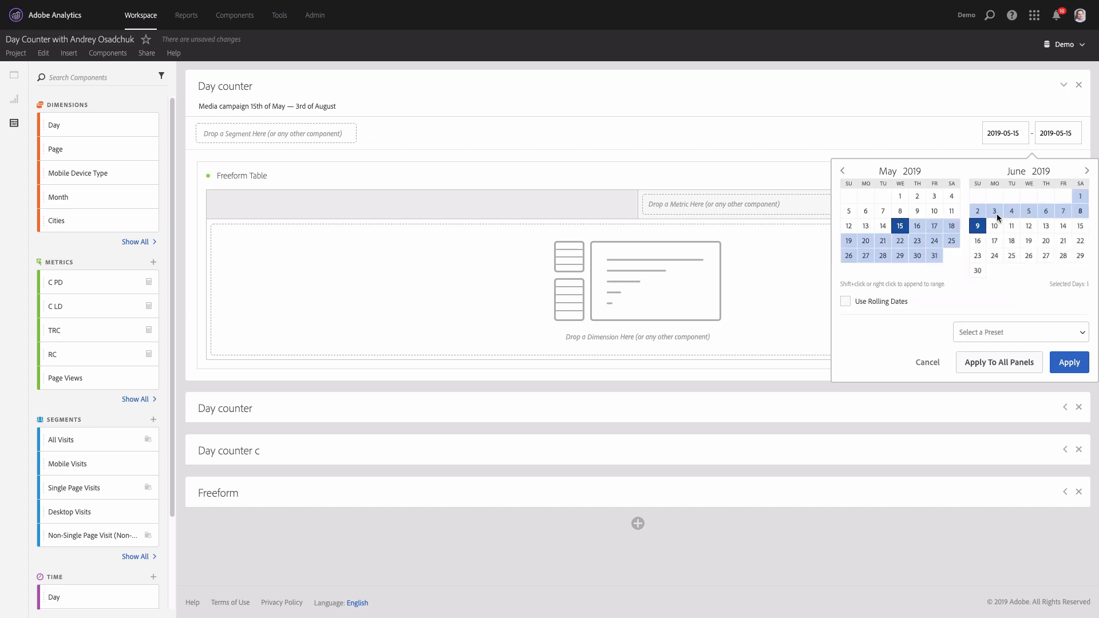
left_click(1085, 171)
left_click(1086, 171)
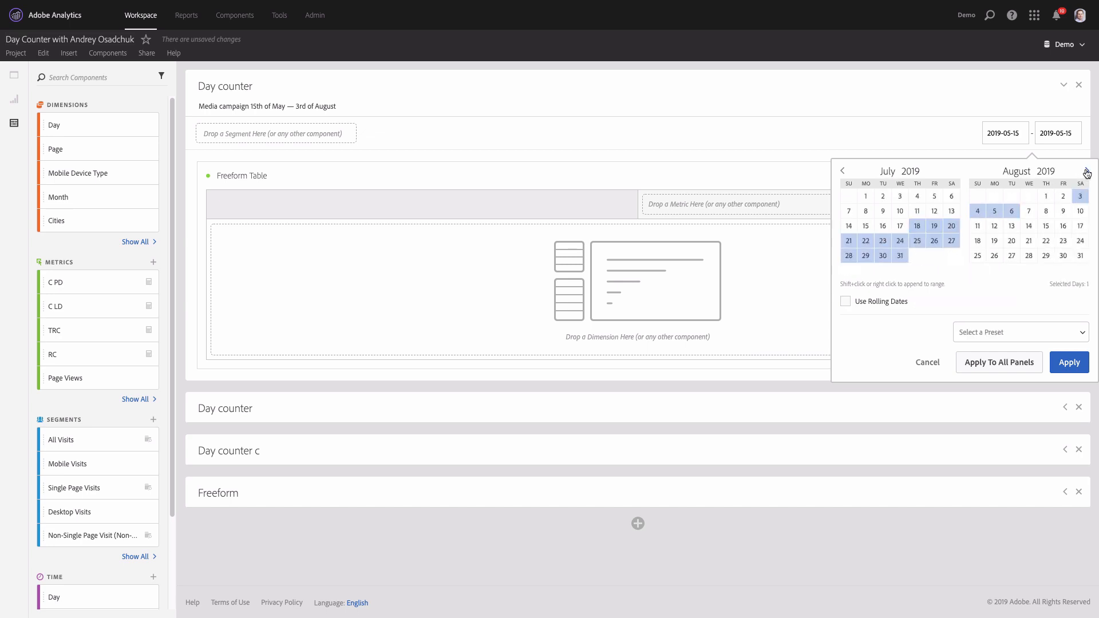
left_click(1075, 199, "shift")
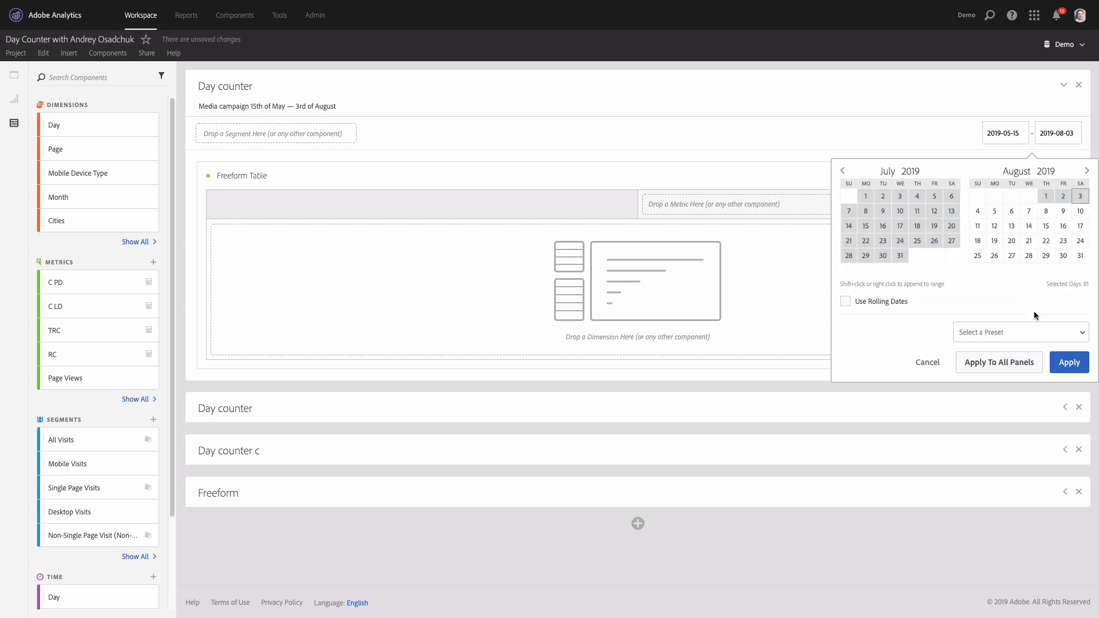
left_click(1060, 364)
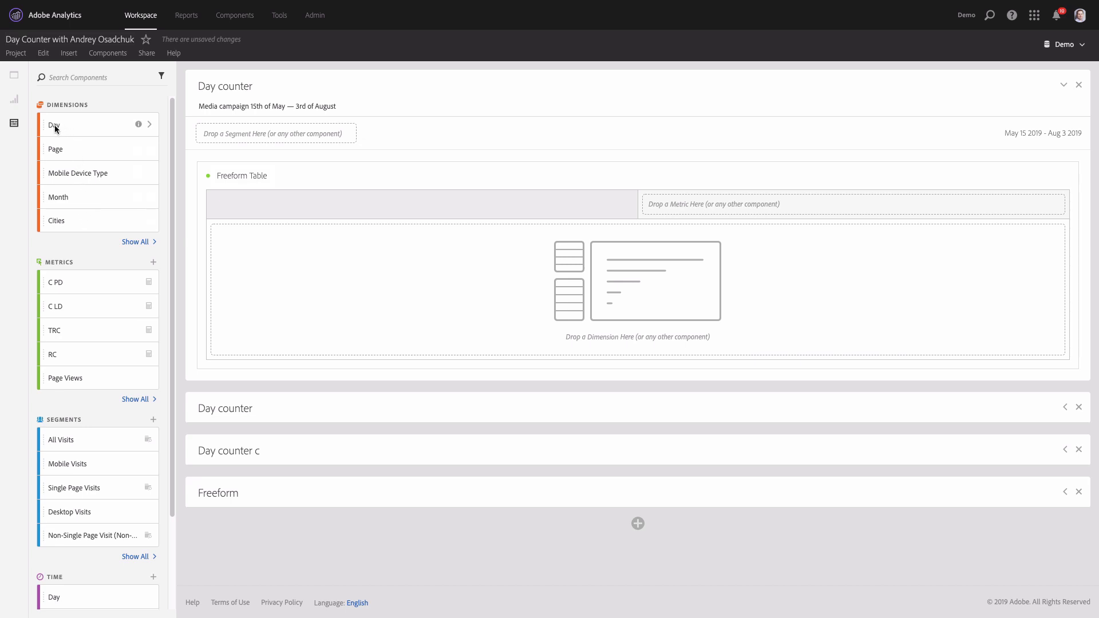
Step: Add the Day dimension to the empty freeform table and collapse its daily rows
left_click_drag(54, 127, 320, 249)
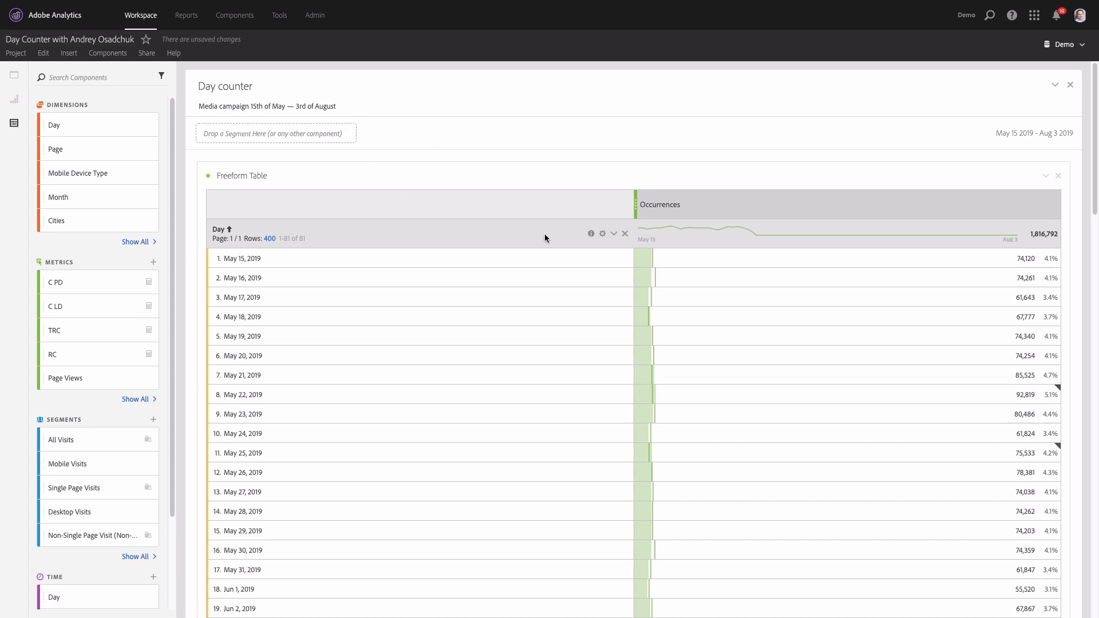
left_click(614, 236)
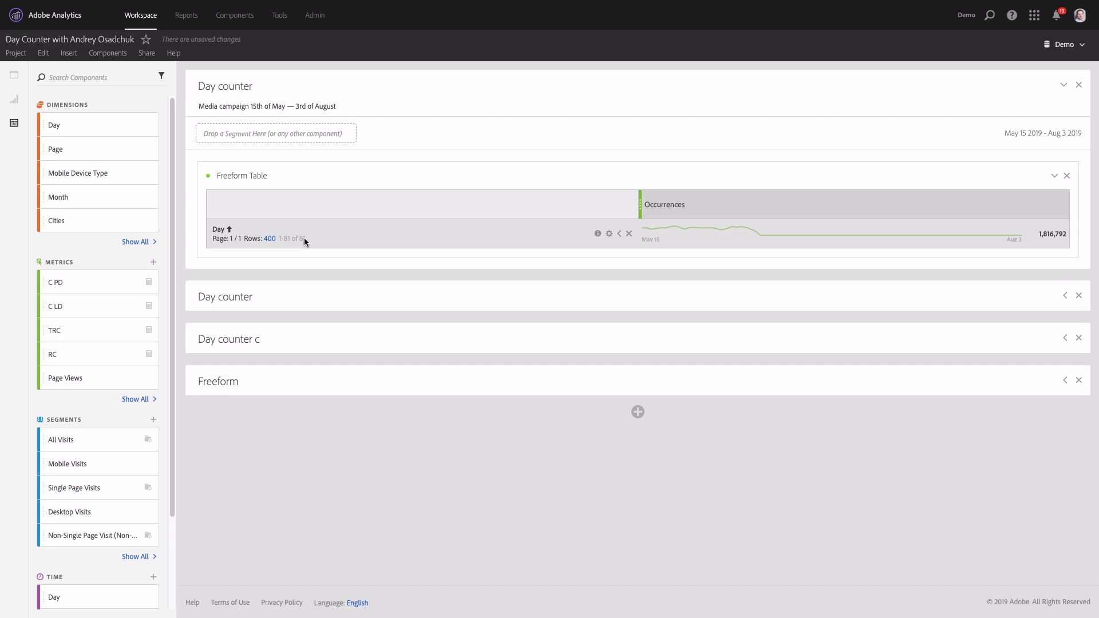
left_click(619, 233)
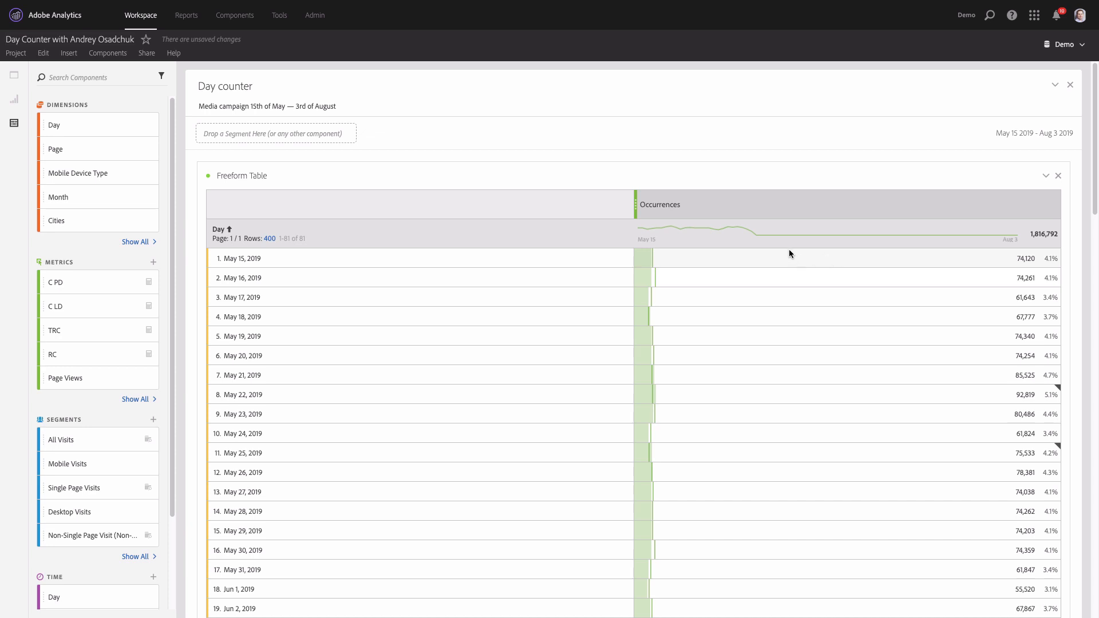
left_click(614, 234)
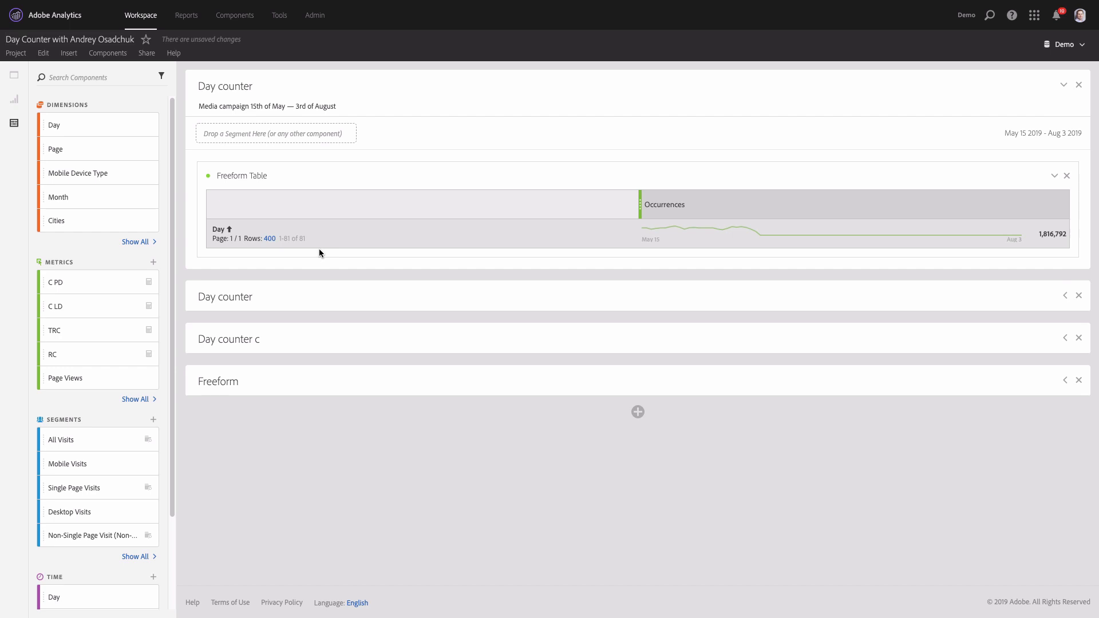
Step: Create and save a calculated metric titled "Day Counter" that is defined by the Row Count function
left_click(154, 265)
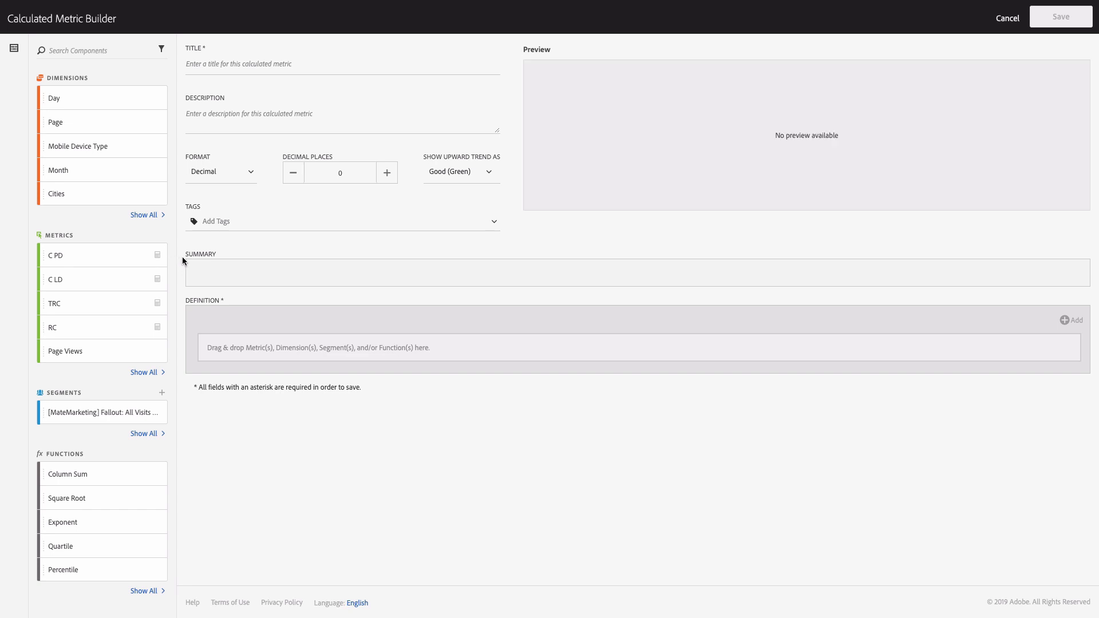
left_click(76, 455)
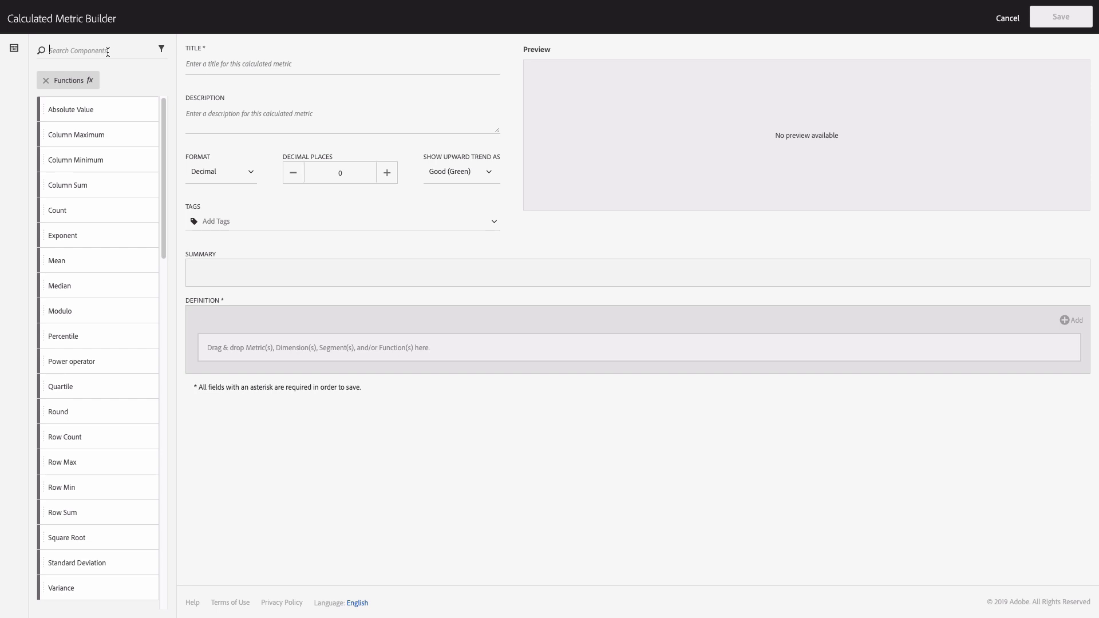
type("row")
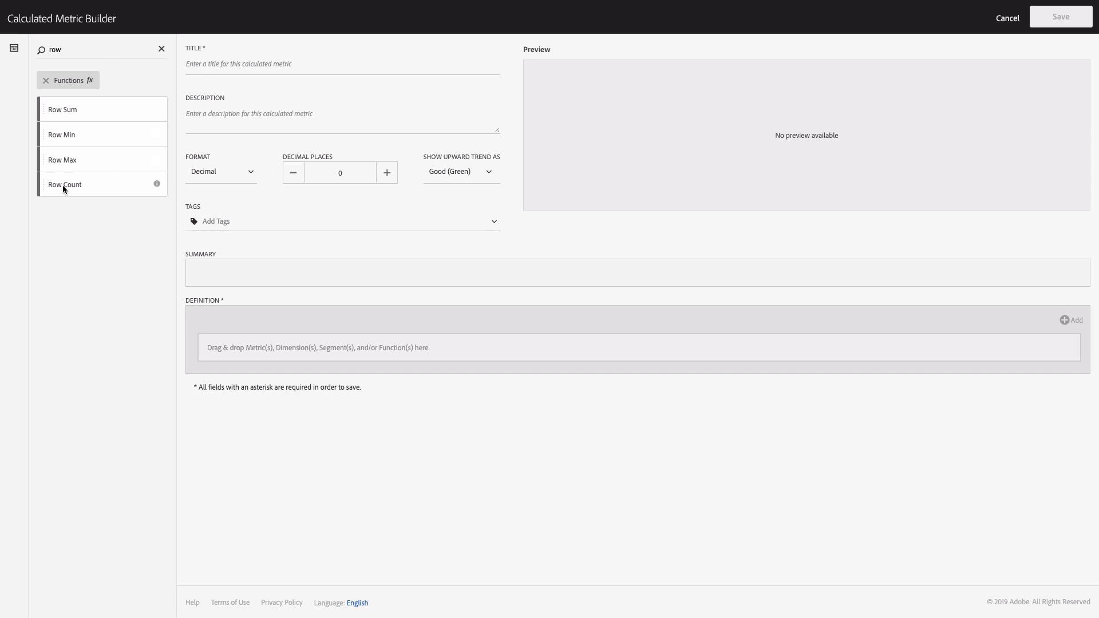
left_click_drag(63, 184, 242, 331)
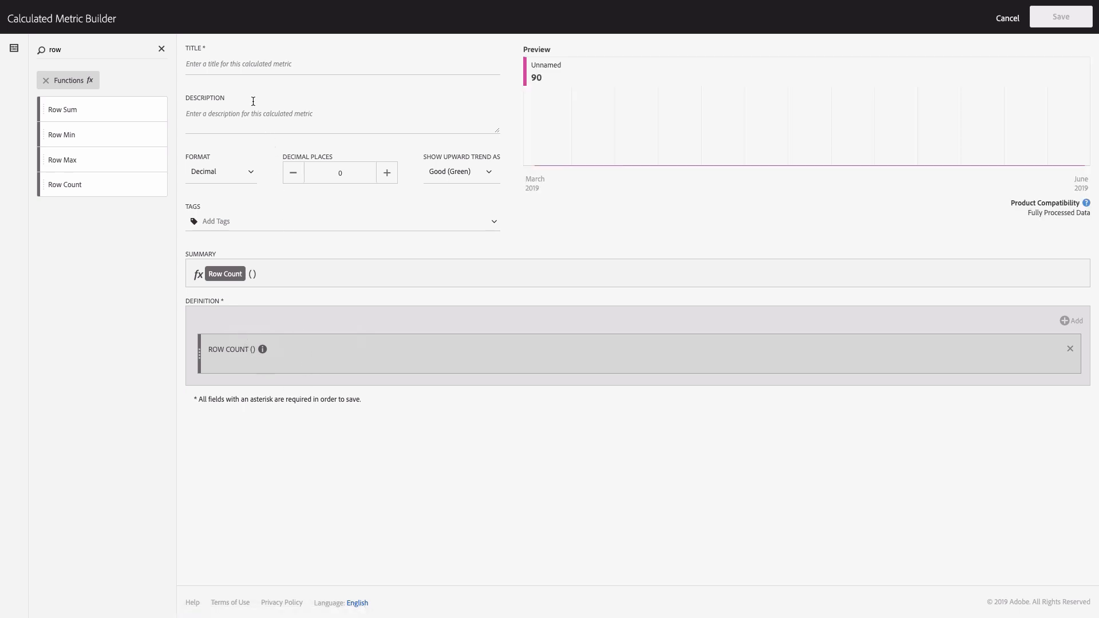
left_click(237, 65)
type("Day Counter")
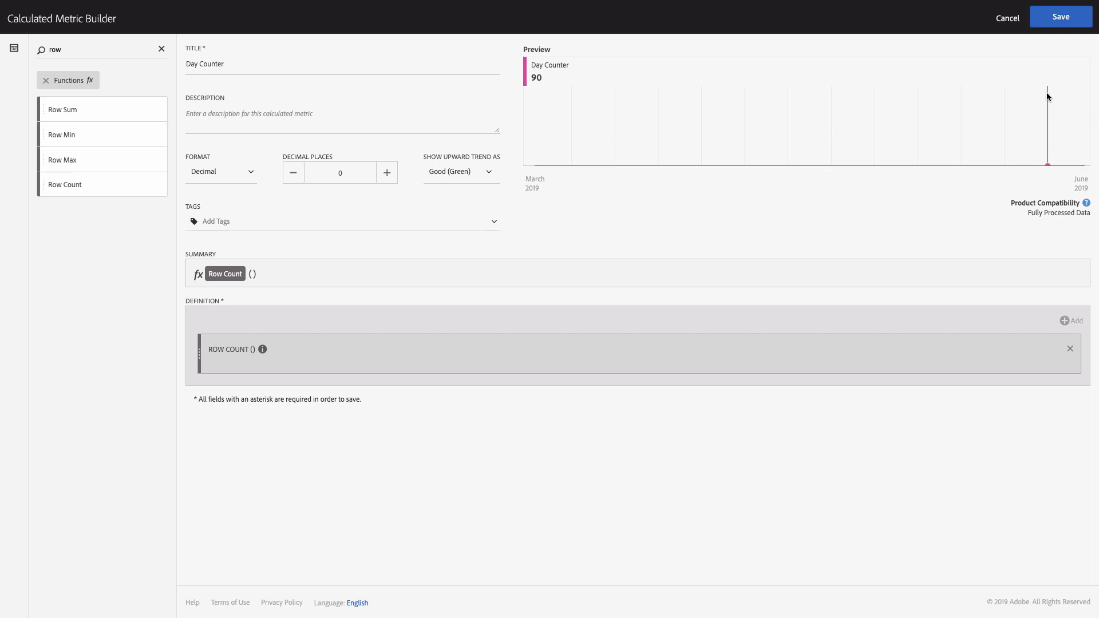
left_click(1058, 18)
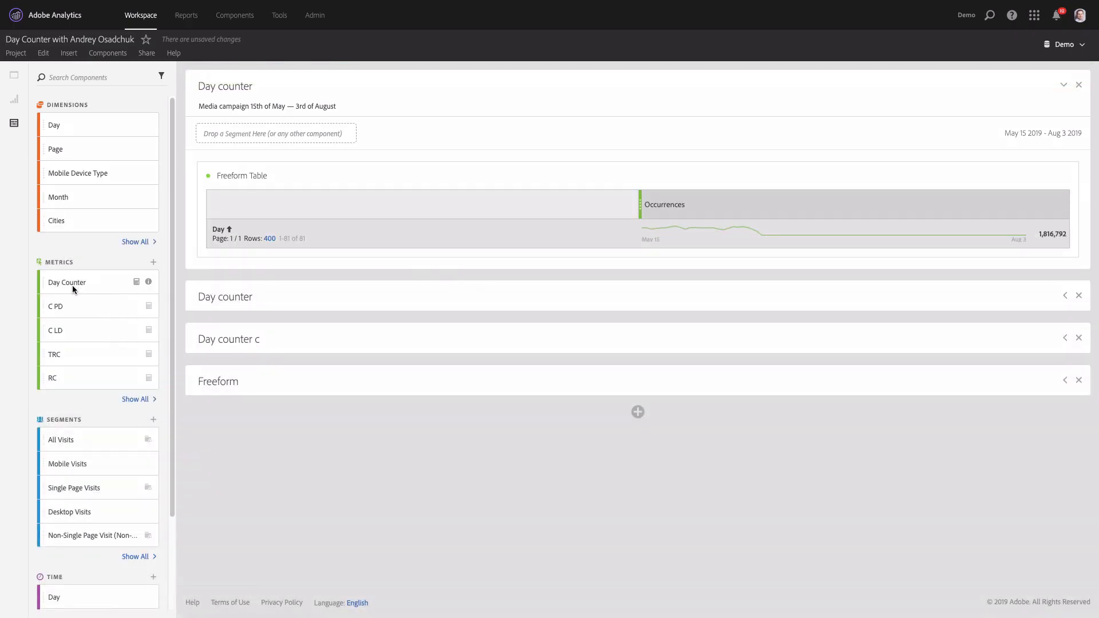
Step: Replace the Occurrences metric in the freeform table with Day Counter and limit the table to 1 row per page
left_click_drag(73, 284, 725, 215)
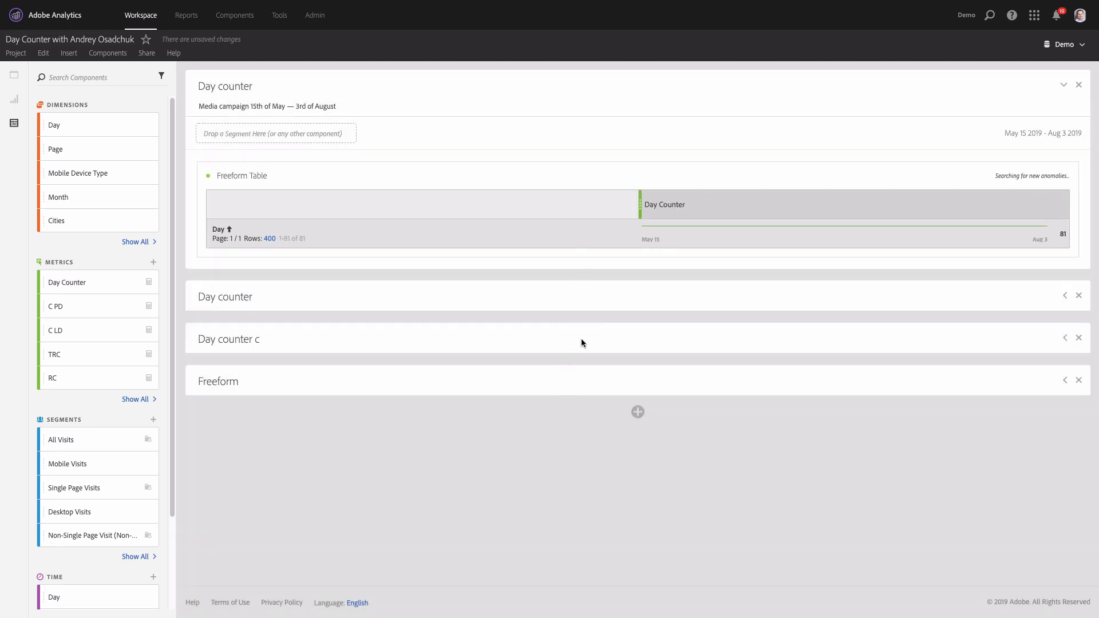
mouse_move(616, 237)
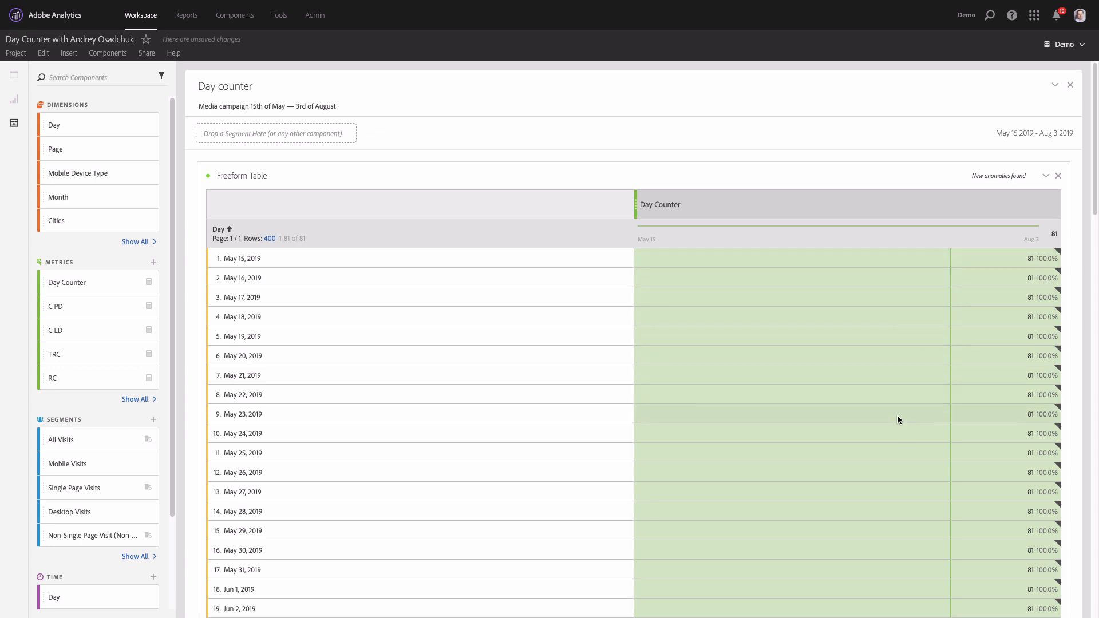
left_click(269, 238)
left_click(269, 248)
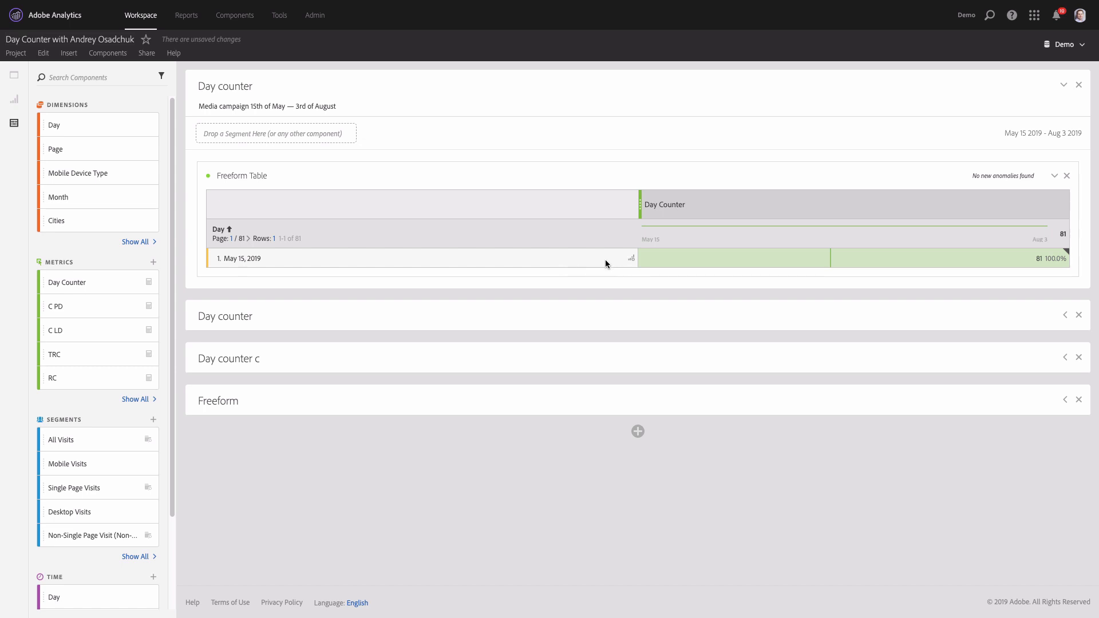
Step: Collapse the Day rows of the freeform table and narrow the table to about a third of the panel's width
left_click(619, 235)
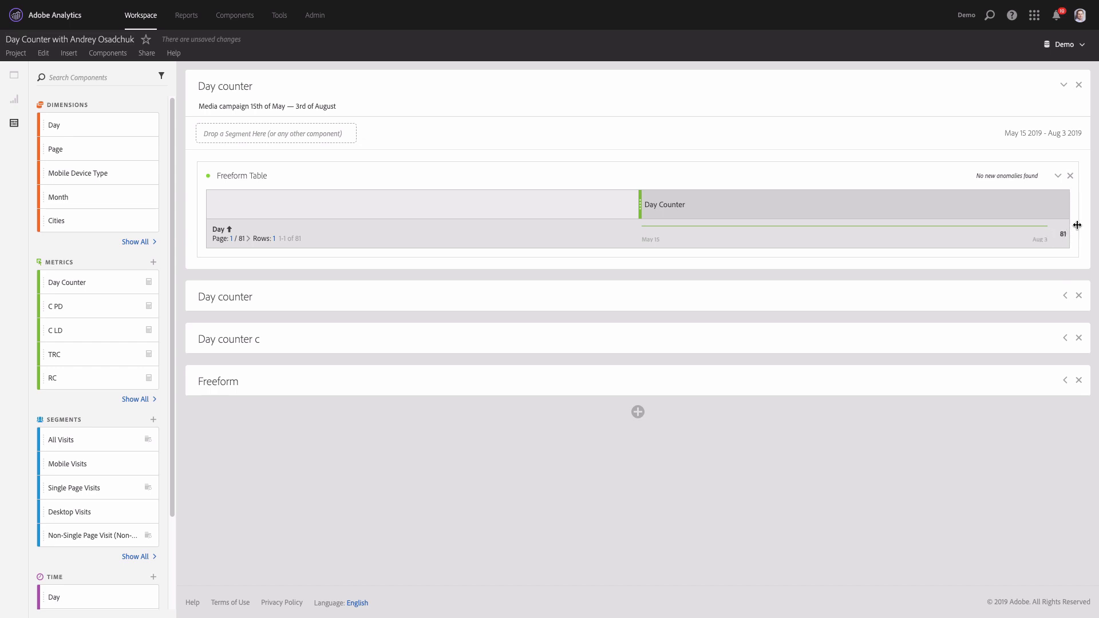
left_click_drag(1074, 226, 495, 241)
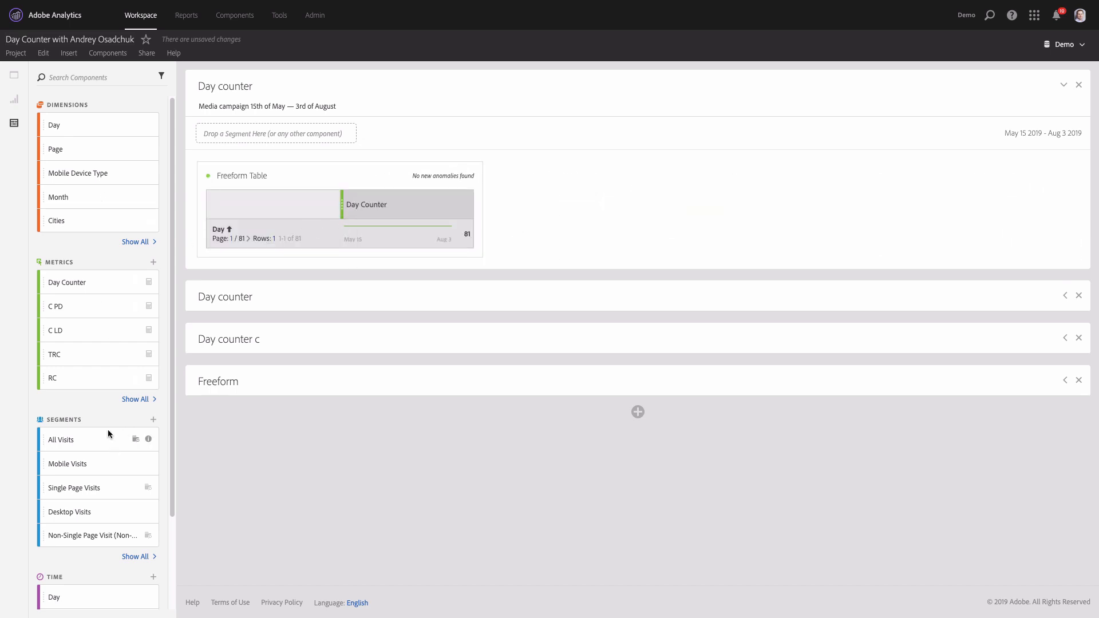
Step: Add a Summary Number visualization above the freeform table in the new Day counter panel
left_click(9, 98)
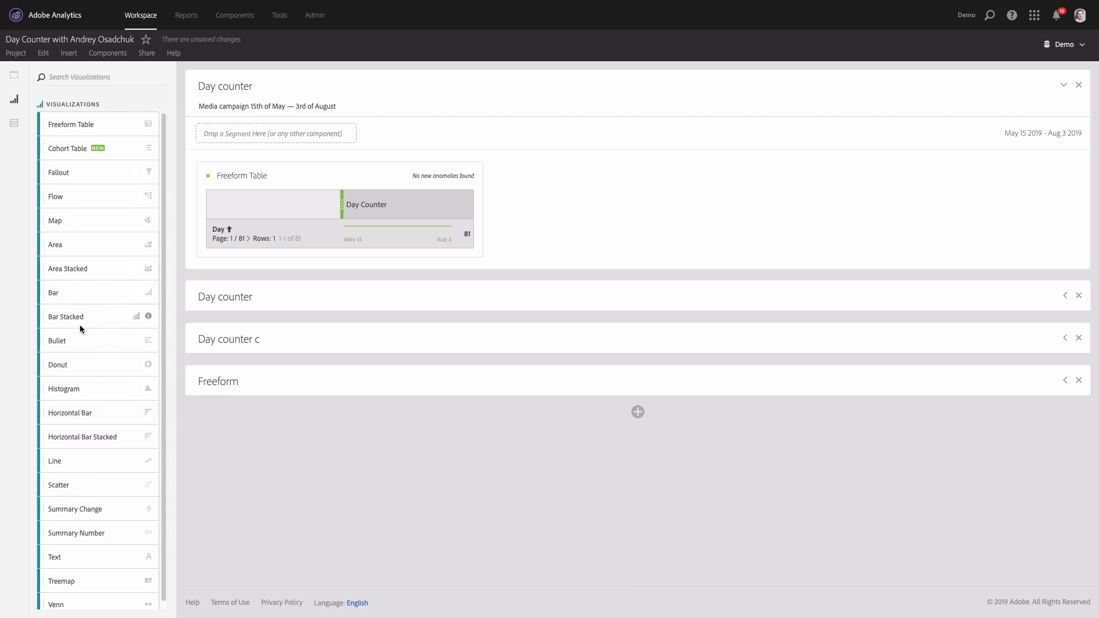
scroll(81, 324, "down", 1)
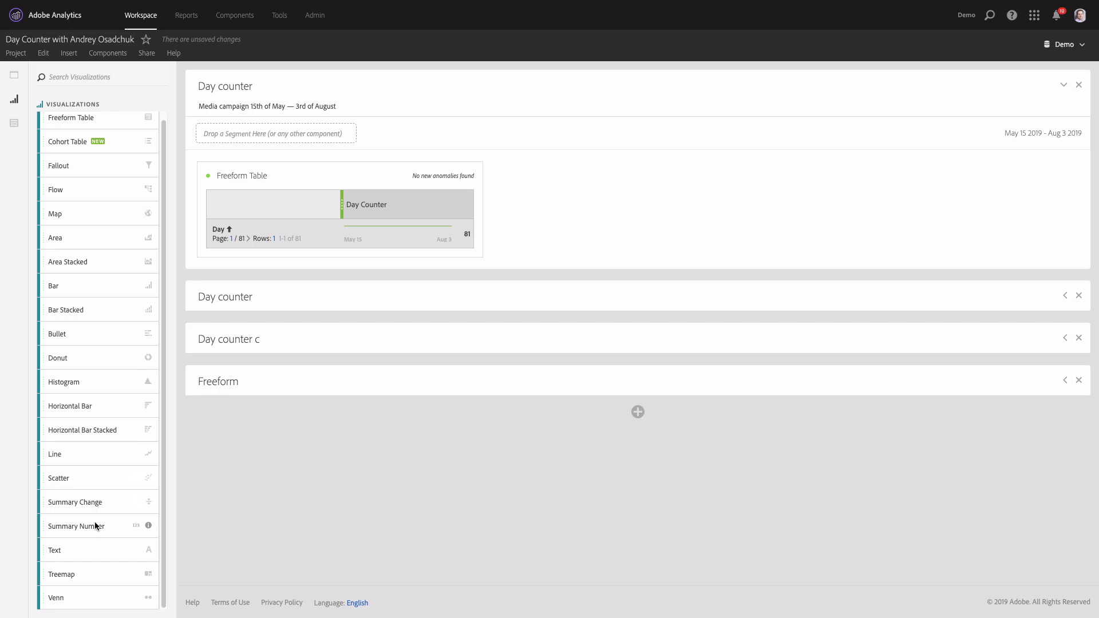
left_click_drag(90, 526, 296, 190)
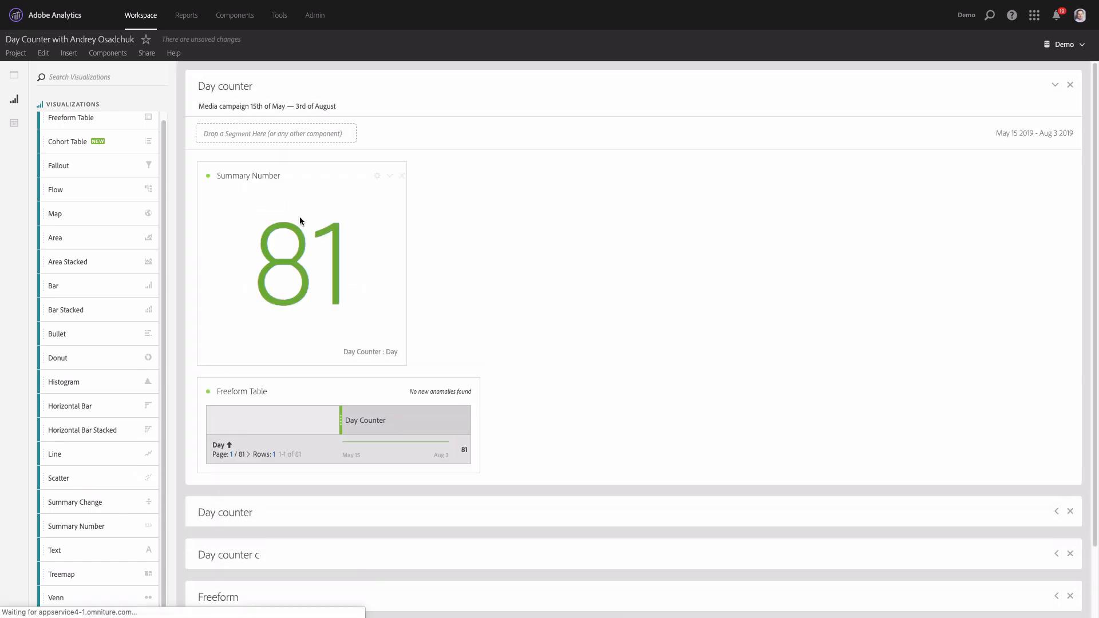
Step: Lock the Summary Number to the Day Counter total of the freeform table, using Selected Positions
left_click(402, 448)
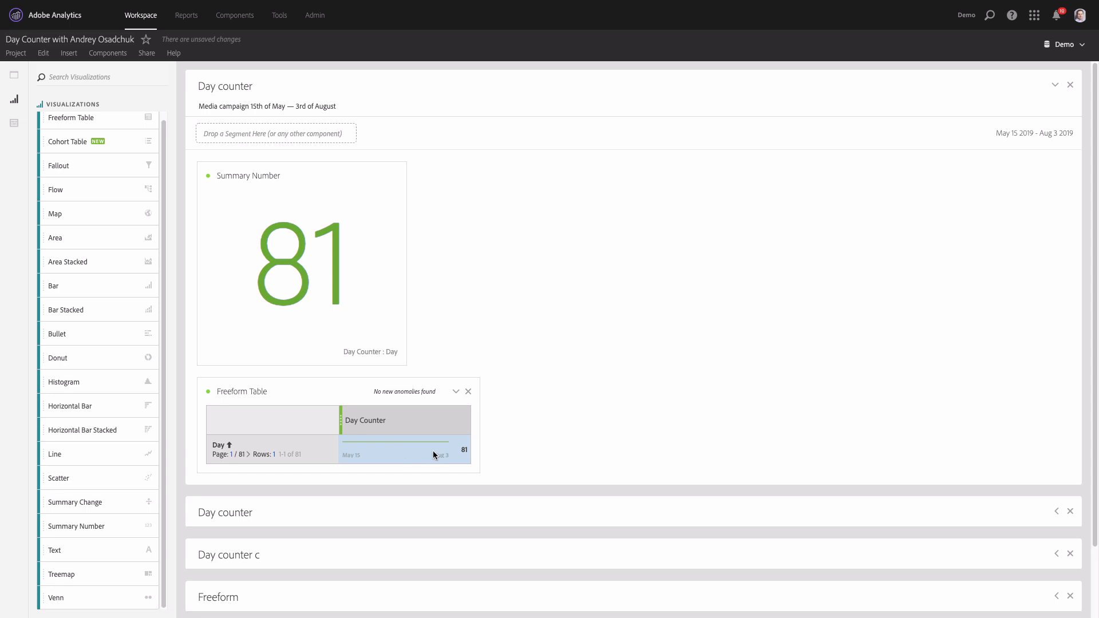
left_click(208, 176)
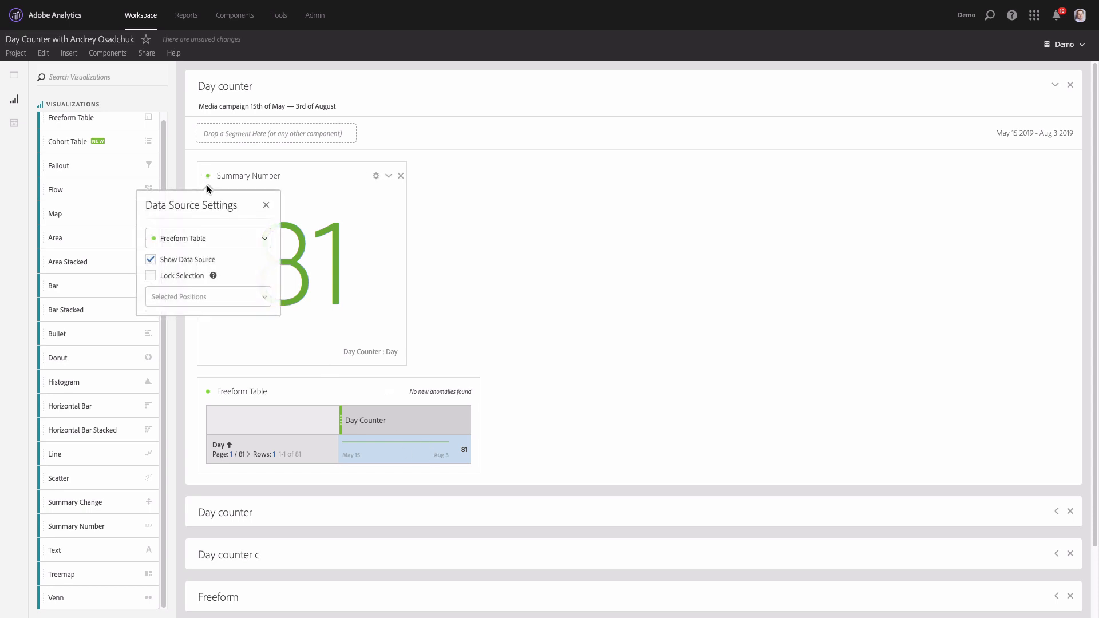
left_click(182, 276)
left_click(440, 272)
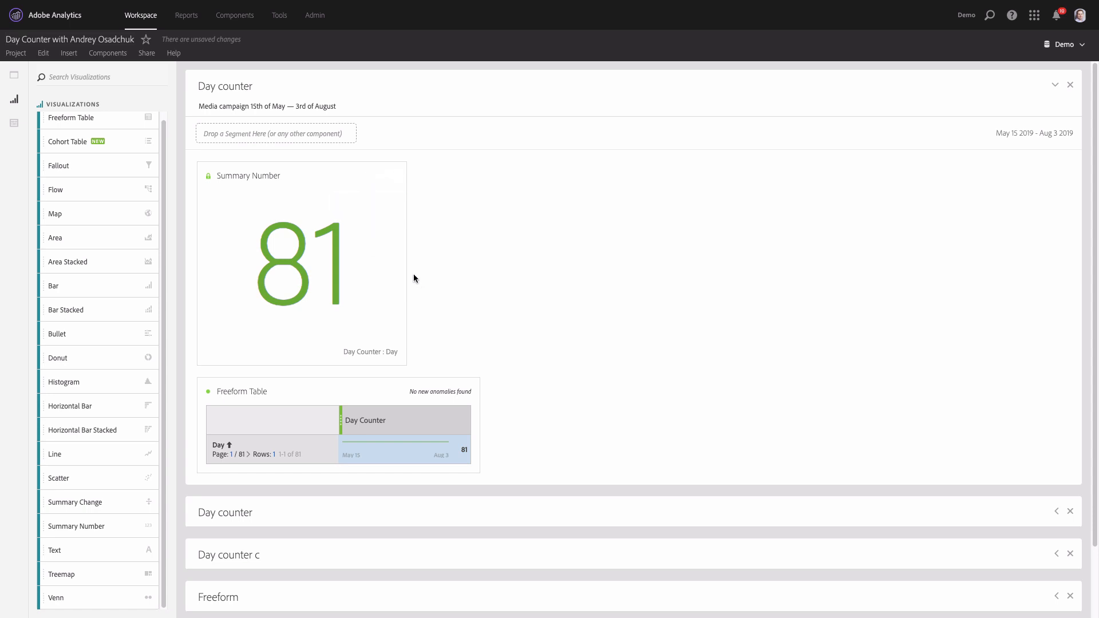
Step: Hide the legend of the Summary Number and shrink the visualization to about a sixth of the panel's width
left_click(369, 179)
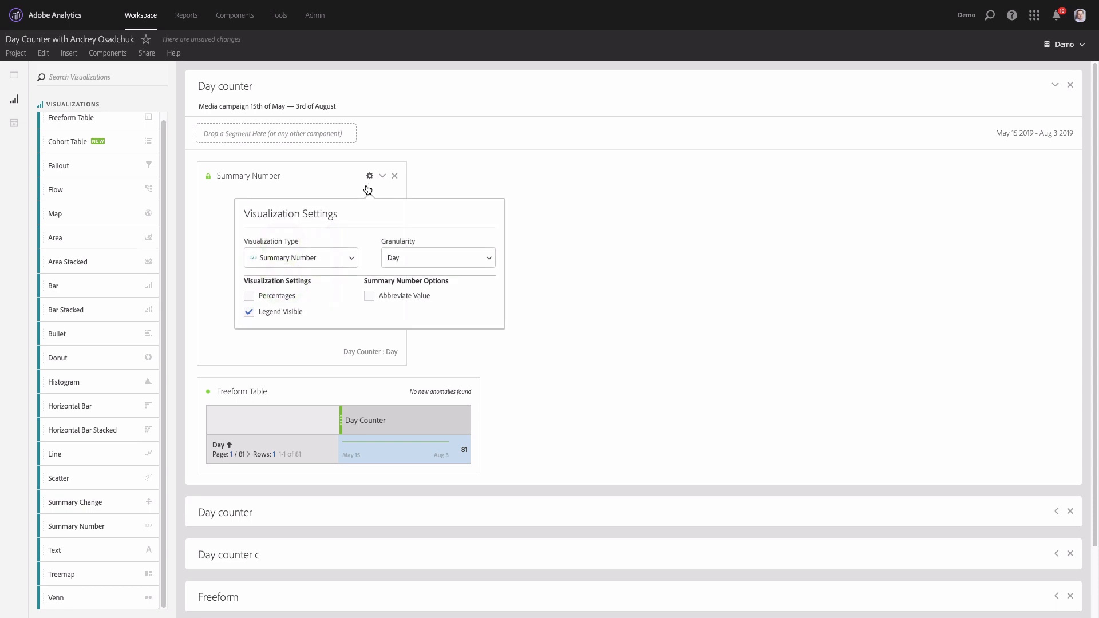
left_click(294, 313)
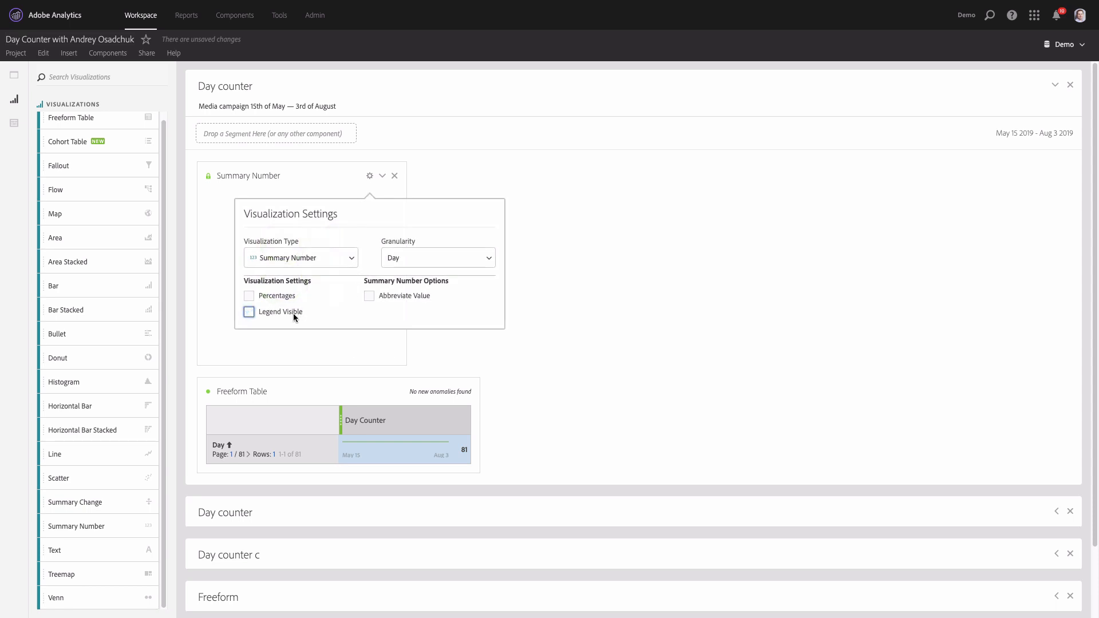
left_click(541, 344)
left_click_drag(403, 361, 356, 286)
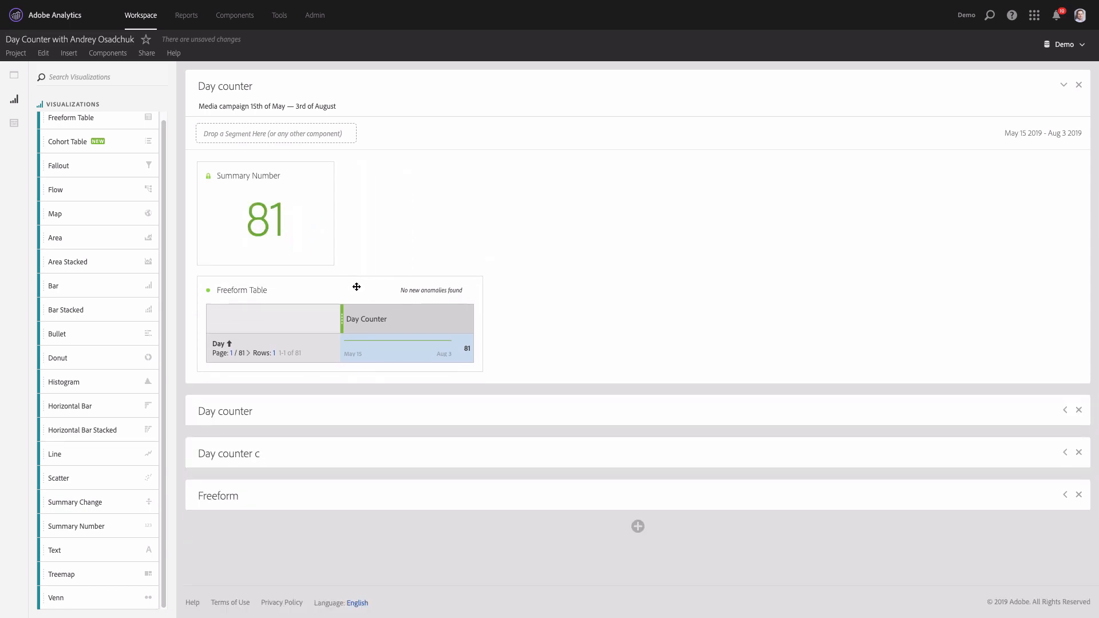
mouse_move(334, 250)
left_mouse_down()
mouse_move(383, 248)
mouse_move(376, 277)
mouse_move(404, 255)
mouse_move(336, 250)
left_mouse_up()
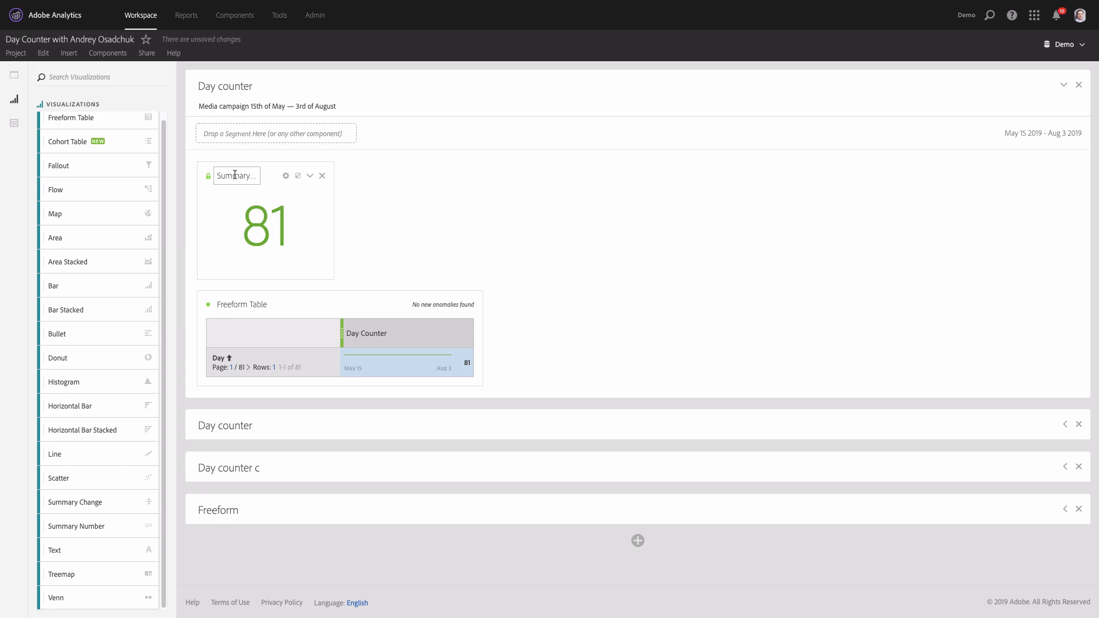
Step: Rename the Summary Number visualization as "Total days"
left_click(241, 173)
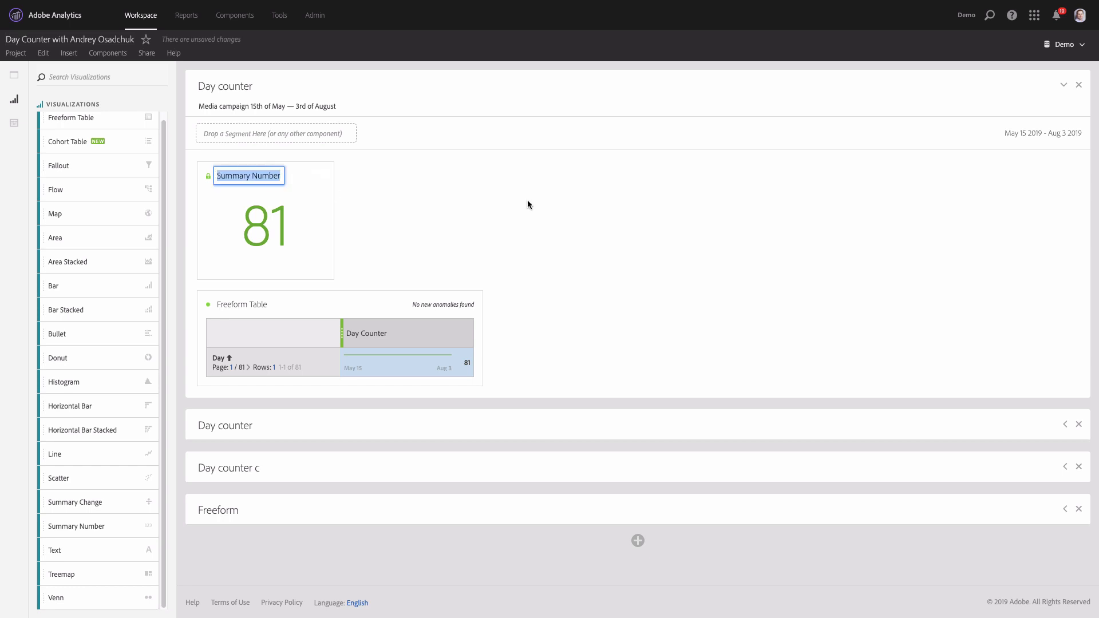
type("Total daus")
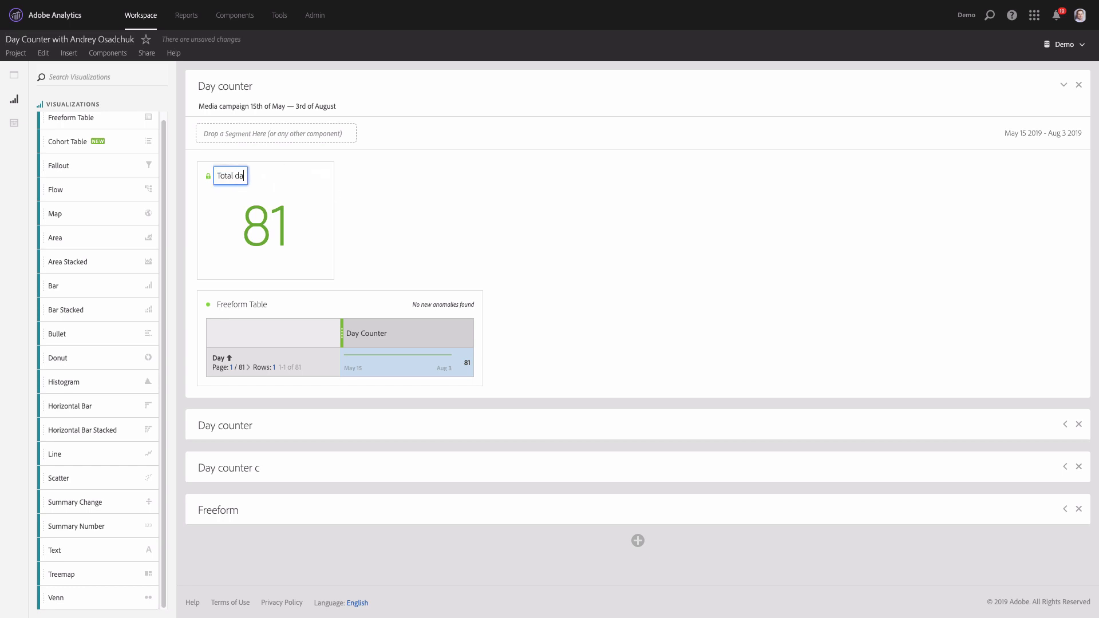
key("BackSpace")
key("BackSpace")
type("ys")
key("Return")
Step: Rename the freeform table as "Length of Media Campaign"
left_click(238, 303)
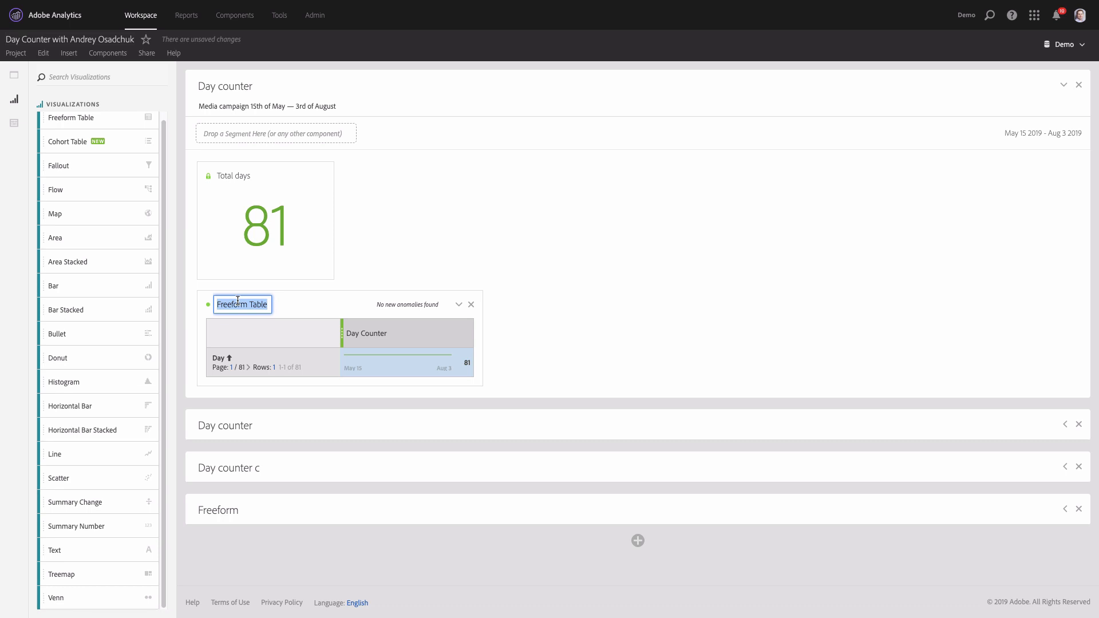
type("Lenf")
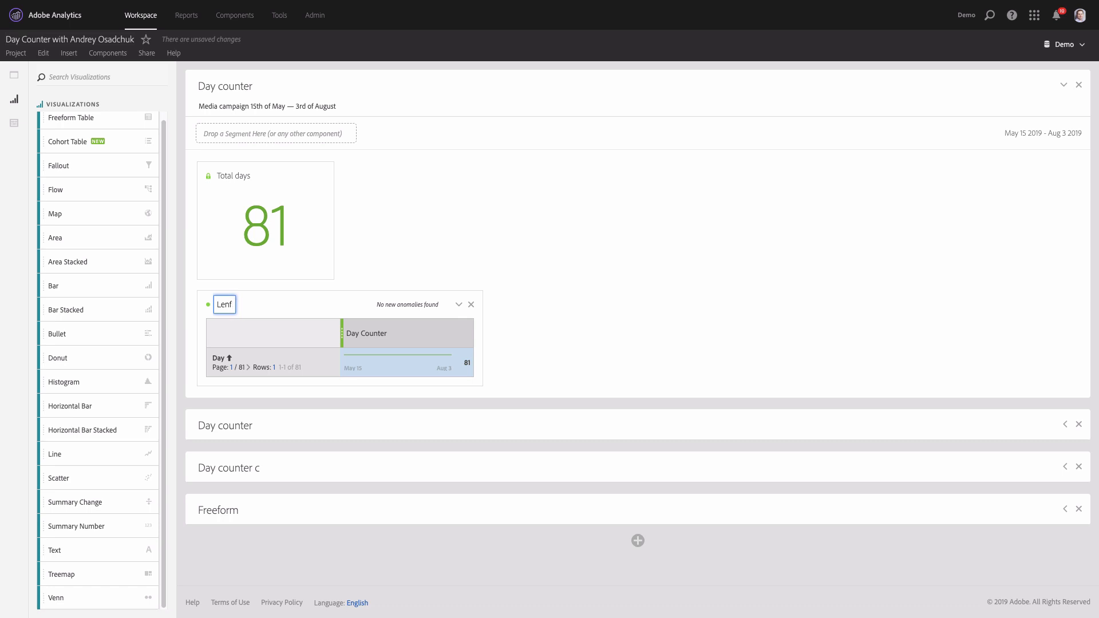
key("BackSpace")
type("gth of Media Campai")
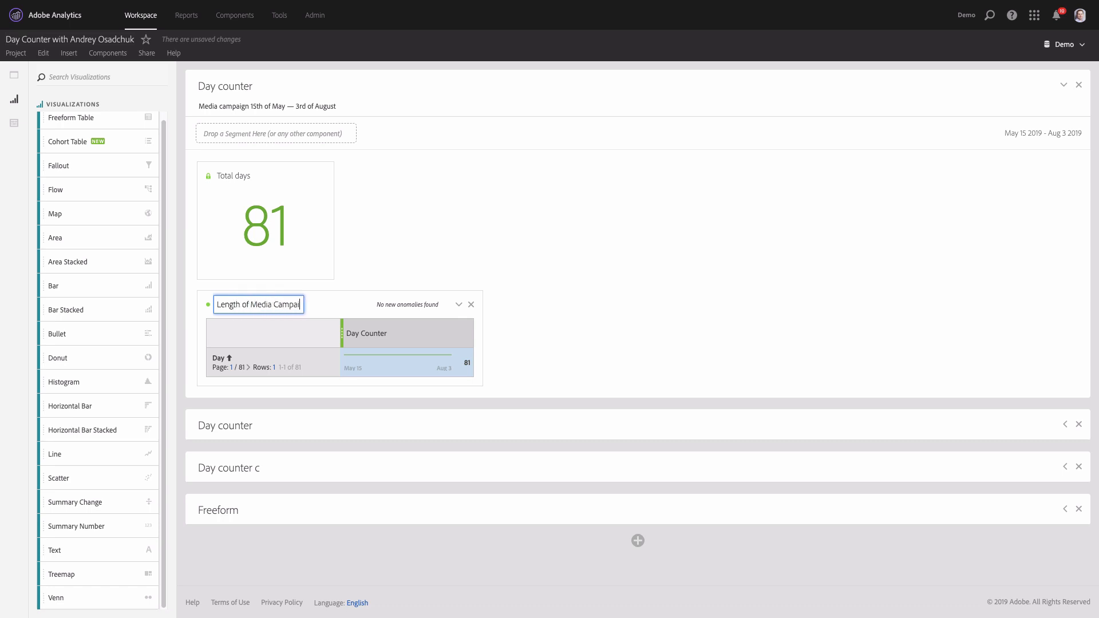
type("gn")
key("Return")
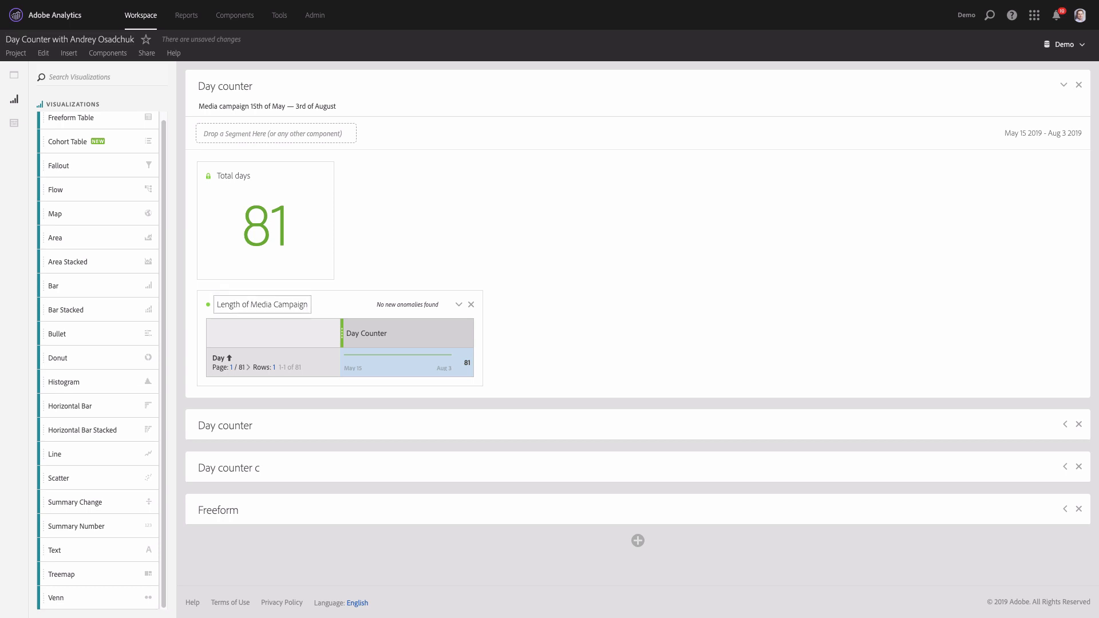
Step: Hide the Length of Media Campaign source table through the data source settings of the Total days visualization
left_click(210, 183)
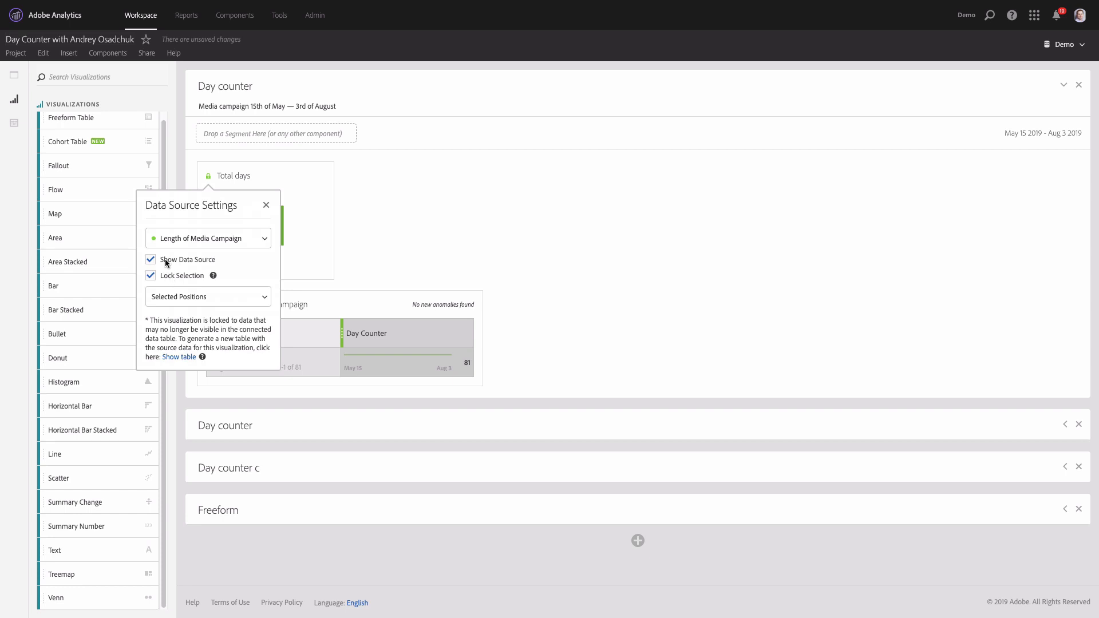
left_click(165, 259)
left_click(493, 239)
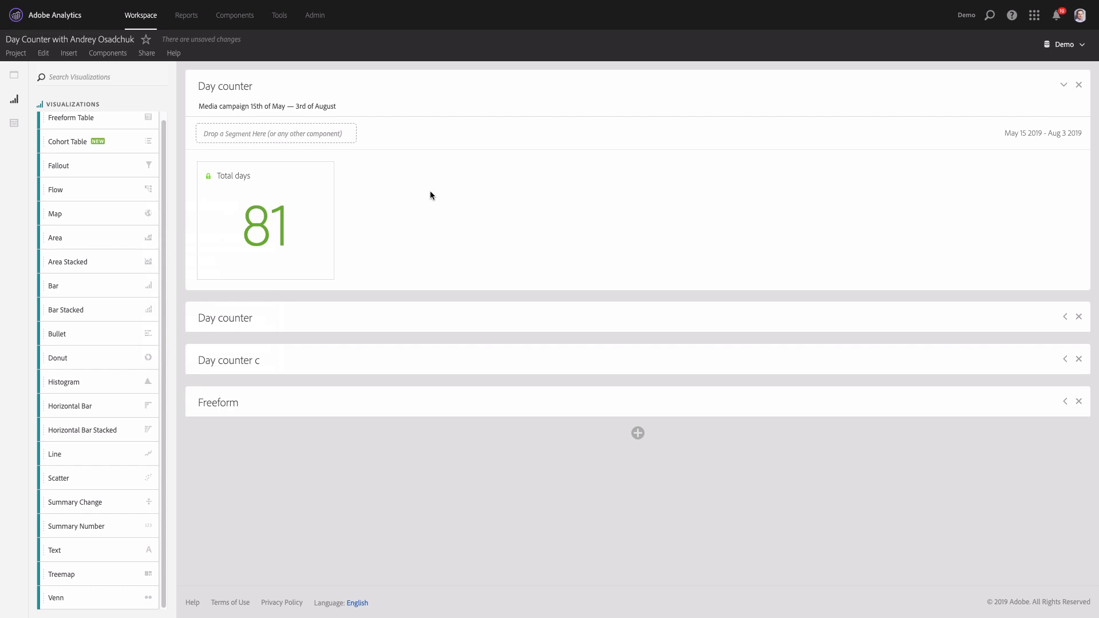
Step: Add a new freeform table below the Total days number and give it the Day Counter metric
left_click(14, 123)
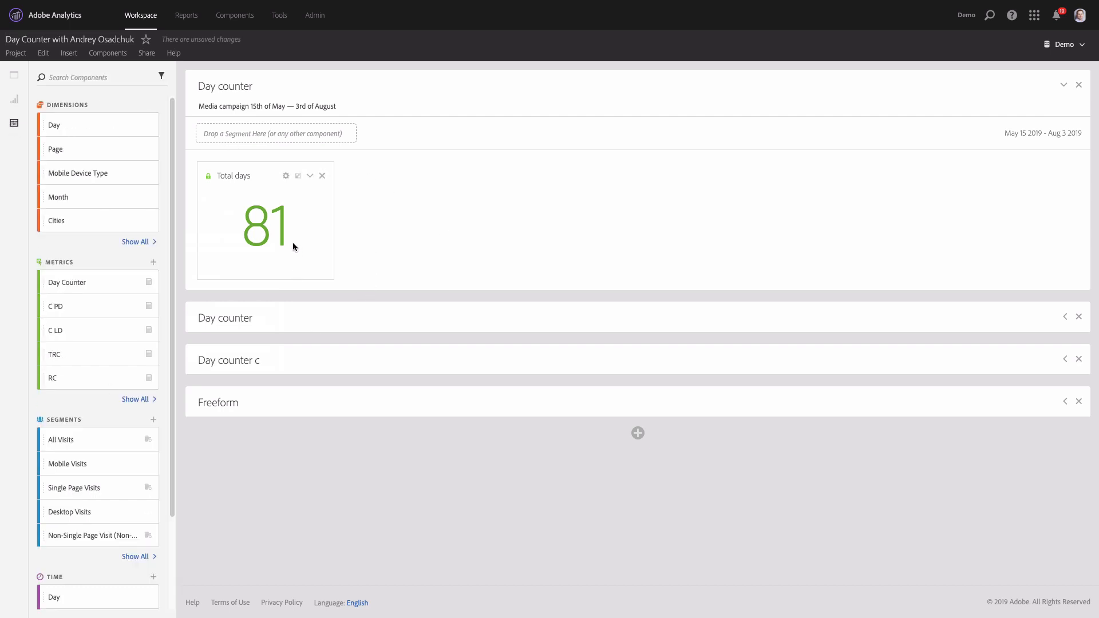
left_click(13, 100)
left_click_drag(76, 118, 405, 404)
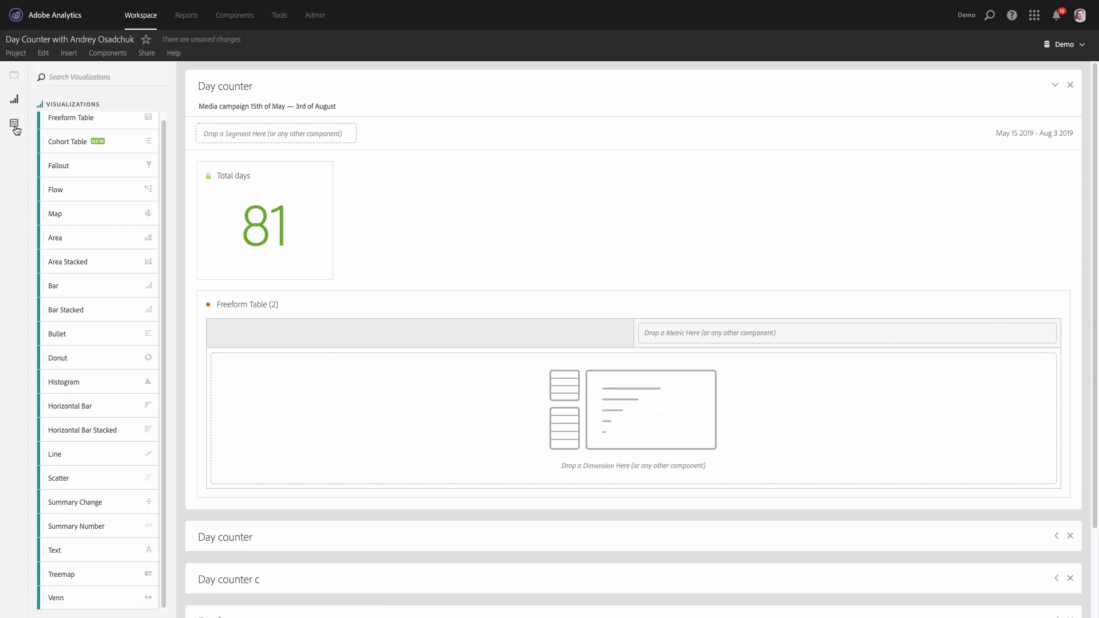
left_click(14, 123)
left_click_drag(70, 282, 795, 336)
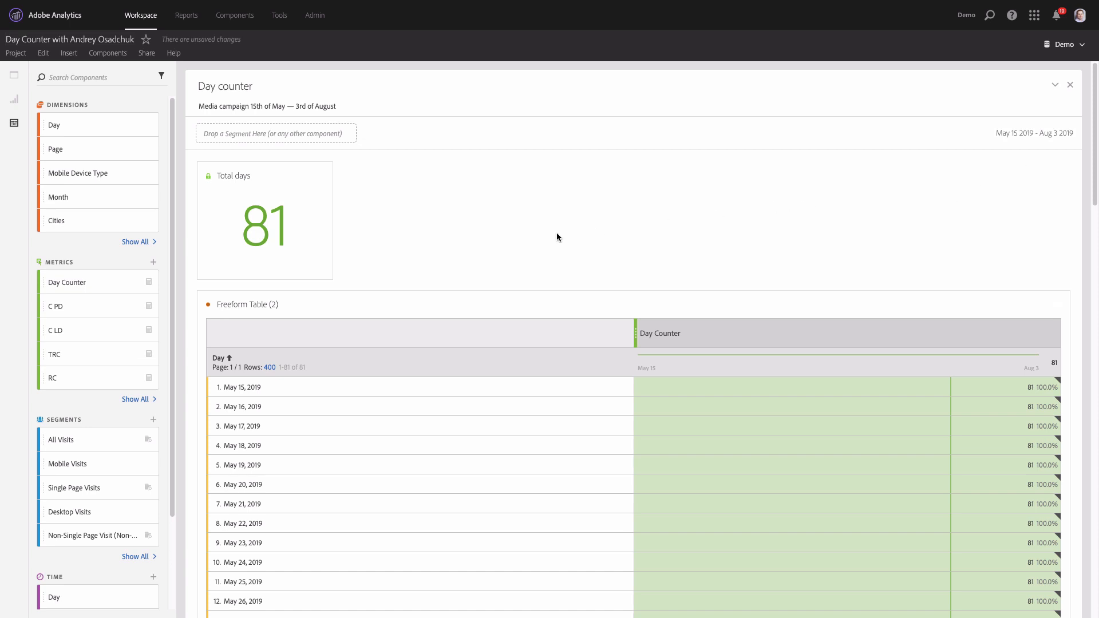
Step: Start a new date range that uses rolling dates with a fixed start day of May 15 2019
left_click(153, 578)
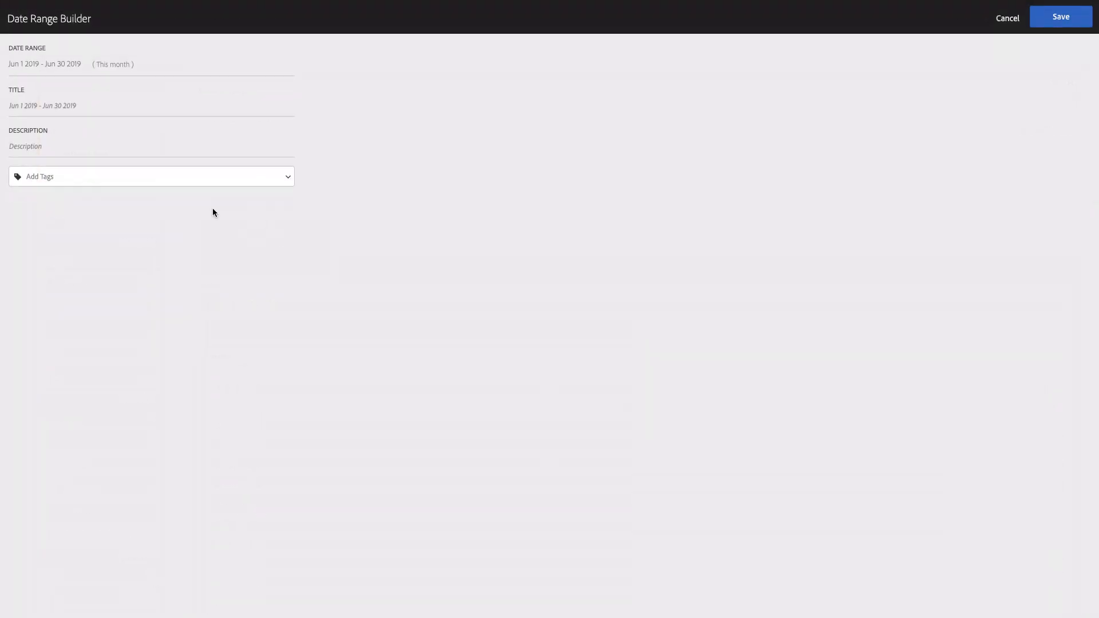
left_click(78, 67)
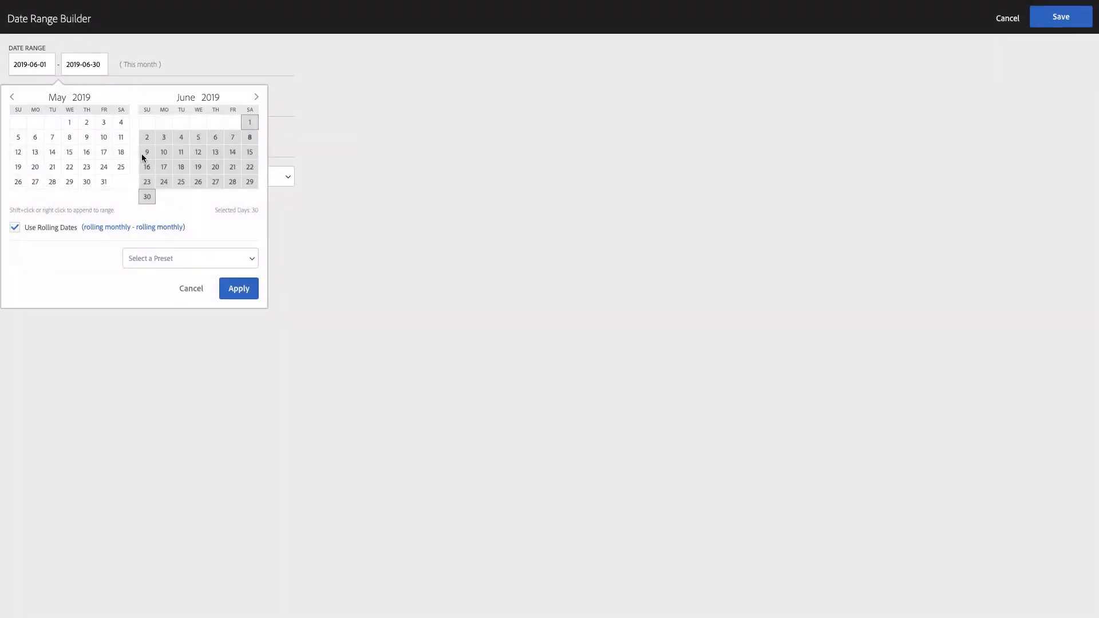
left_click(117, 229)
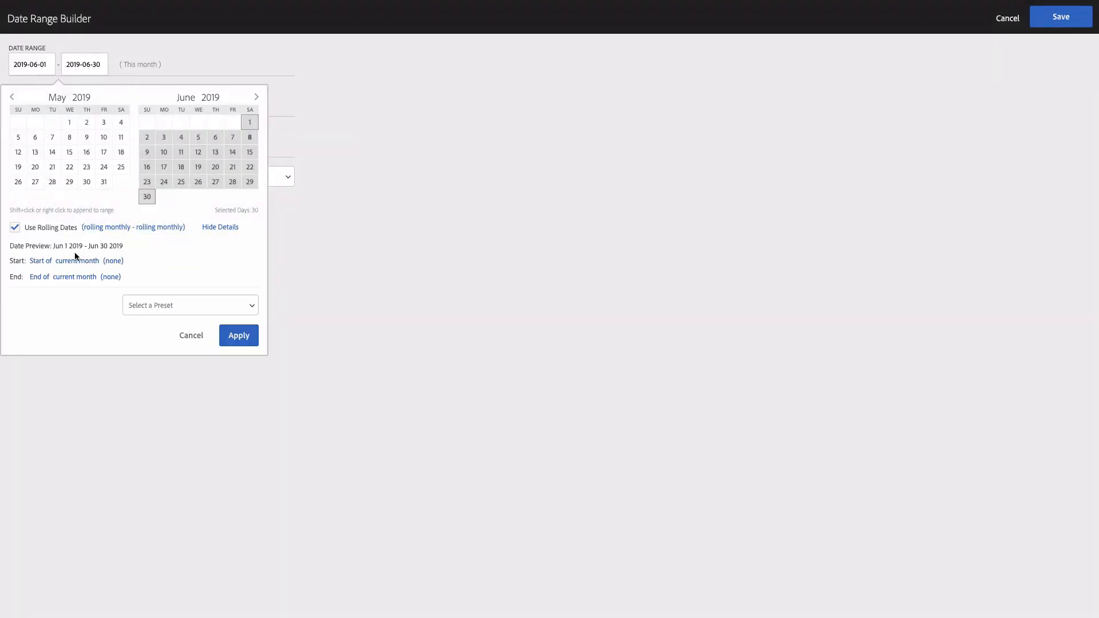
left_click(43, 261)
left_click(40, 317)
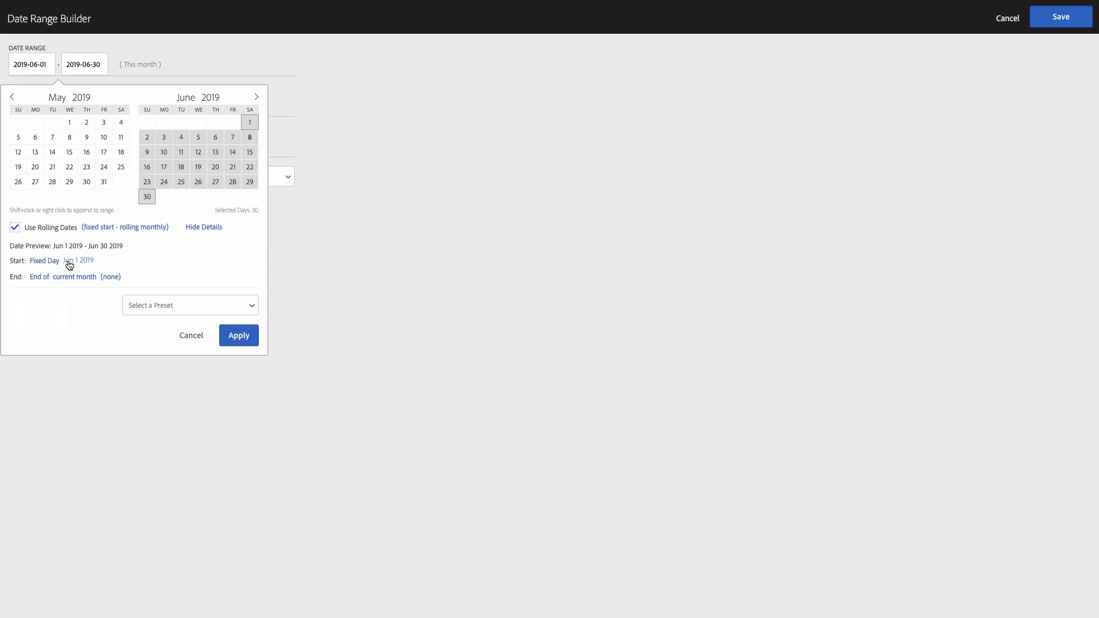
left_click(70, 159)
left_click(46, 229)
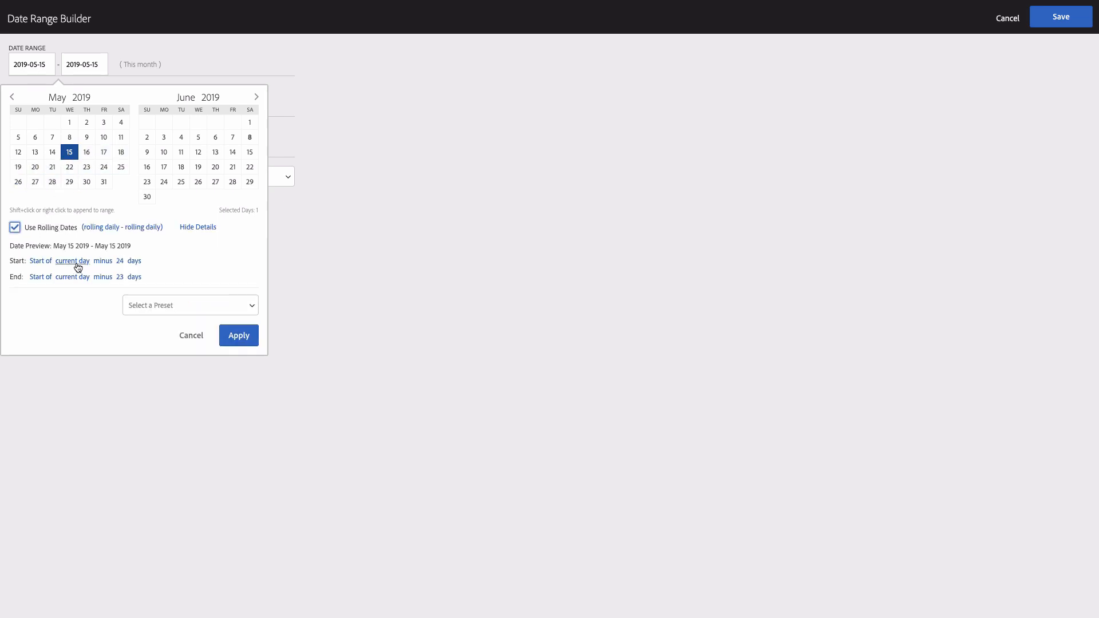
left_click(41, 261)
left_click(41, 319)
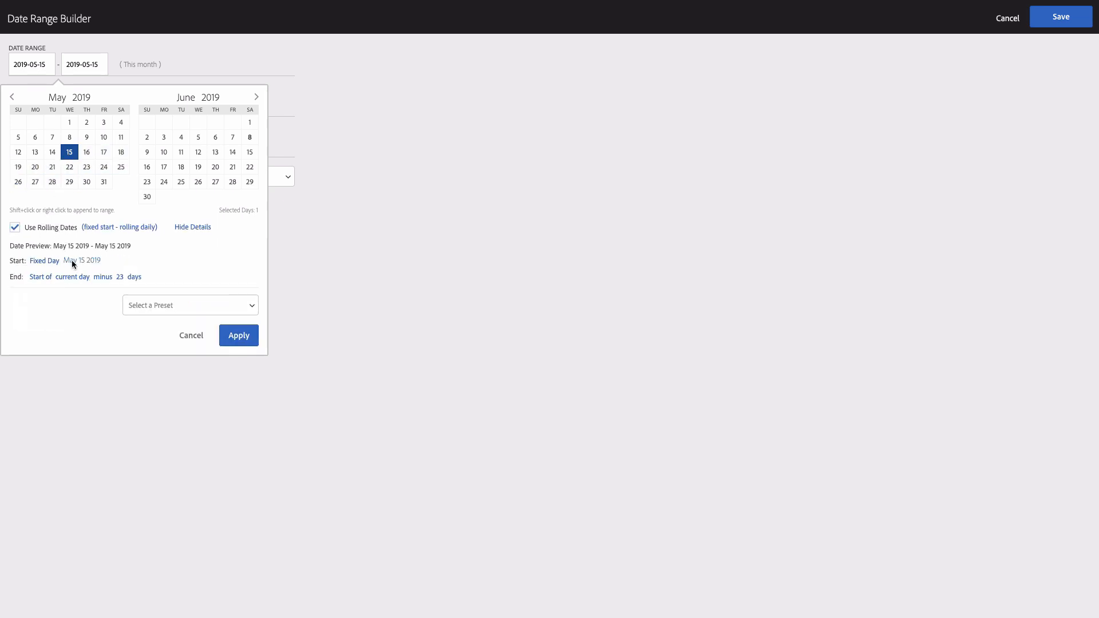
Step: Set the date range to finish at the end of the current day with no offset, and apply it
left_click(42, 282)
left_click(40, 312)
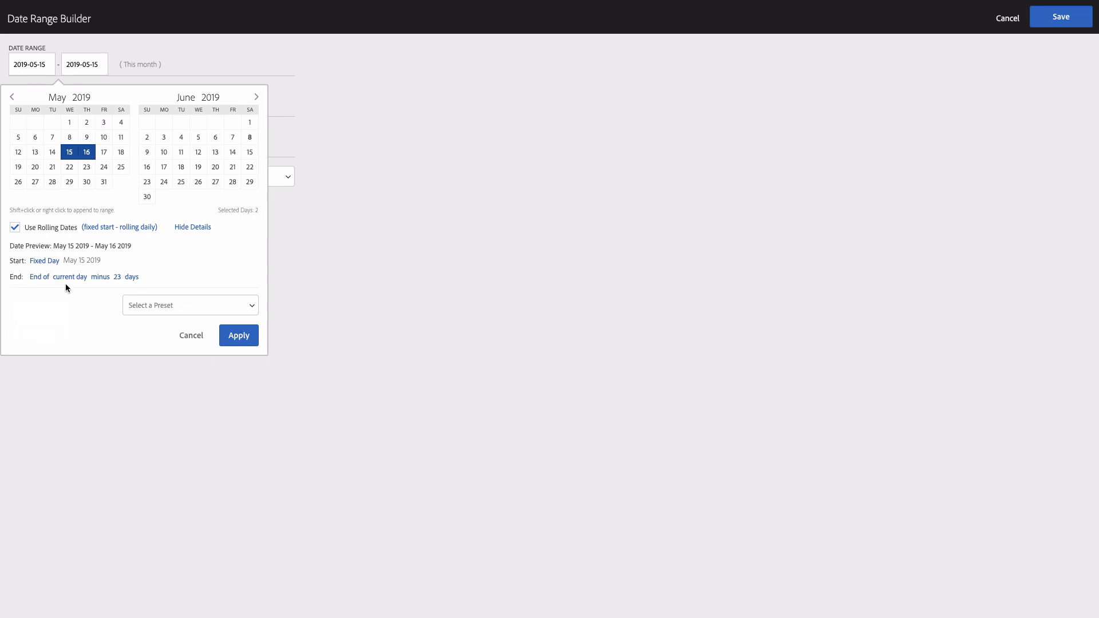
left_click(101, 278)
left_click(101, 296)
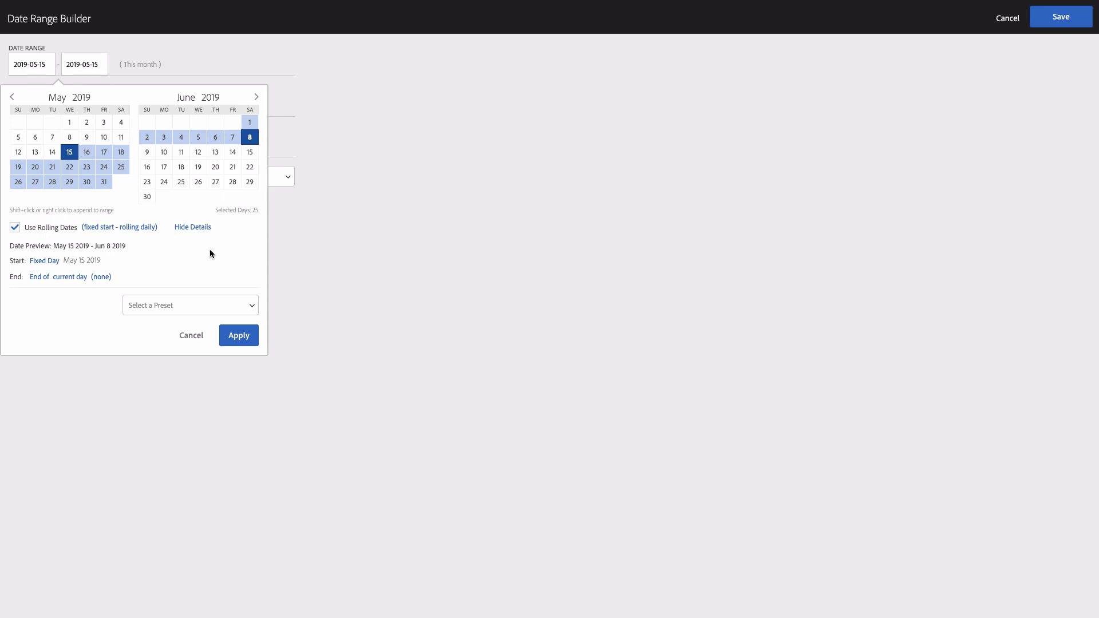
left_click(241, 337)
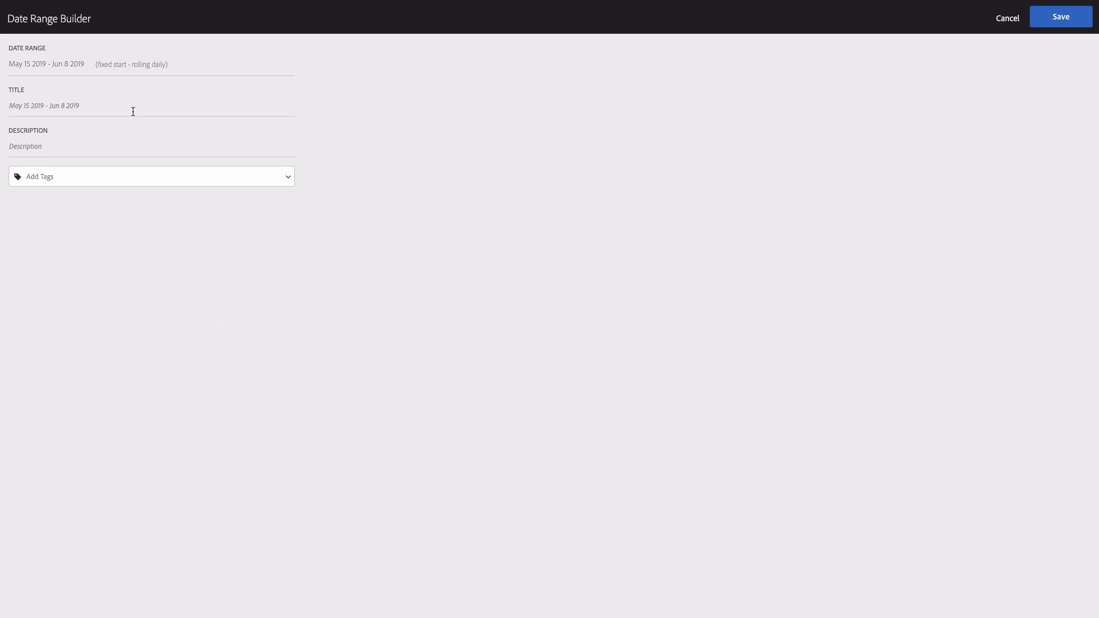
Step: Title the date range "15 May 2019 — Today" and save it
type("M")
type("ay")
type("1")
type("5 ")
type(" 2019")
type(" — Today")
left_click(53, 106)
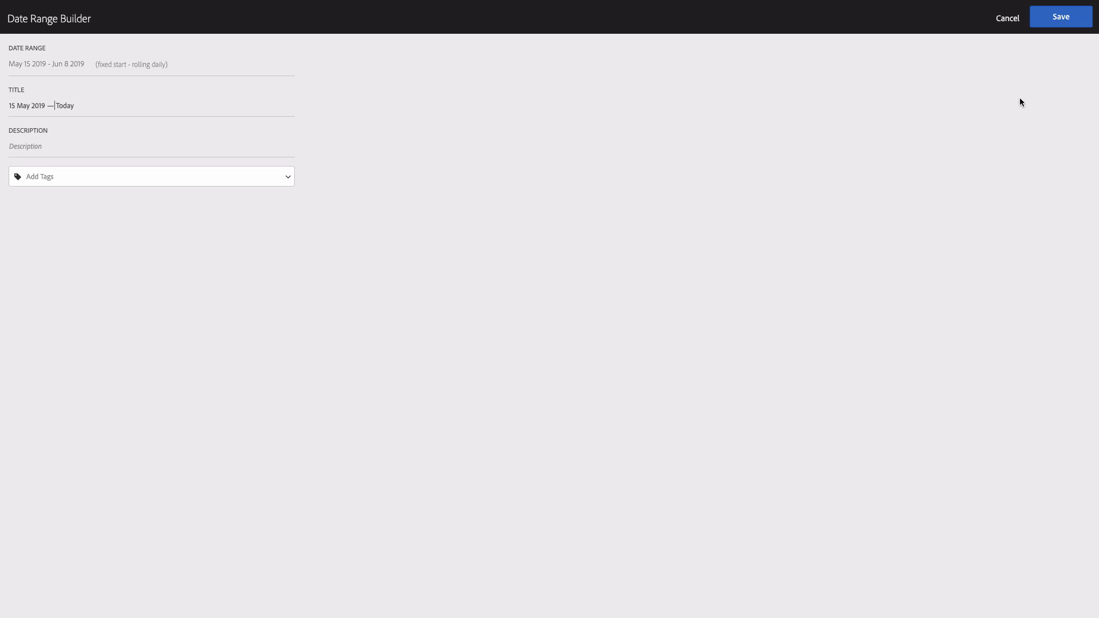
left_click(1059, 20)
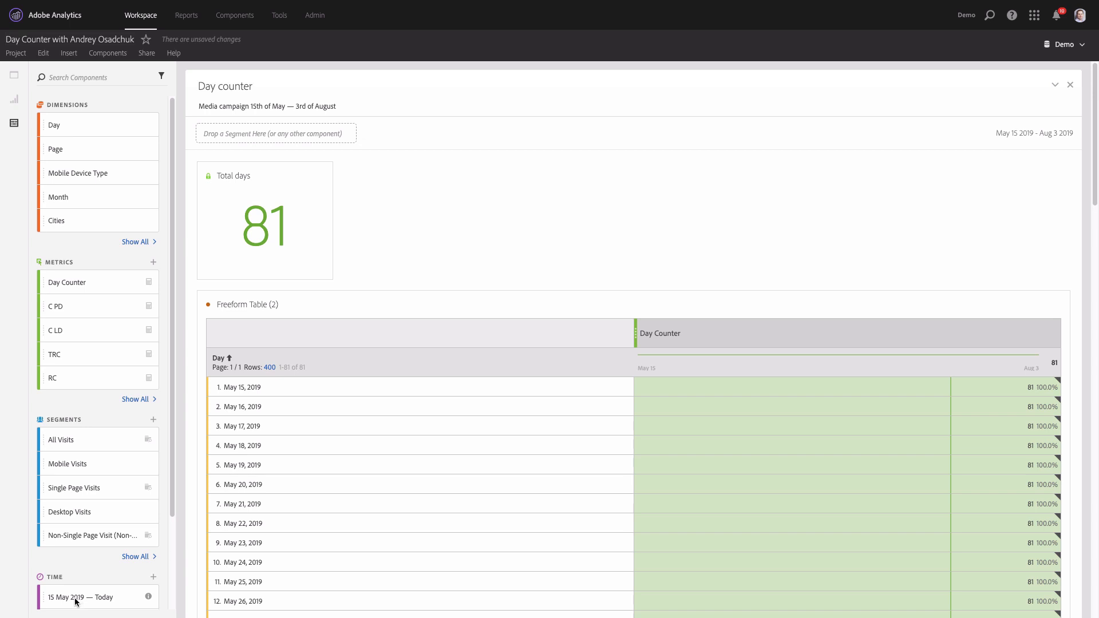
Step: Replace the Day rows of the new freeform table with the 15 May 2019 — Today range and break it down by Day
left_click_drag(69, 601, 277, 368)
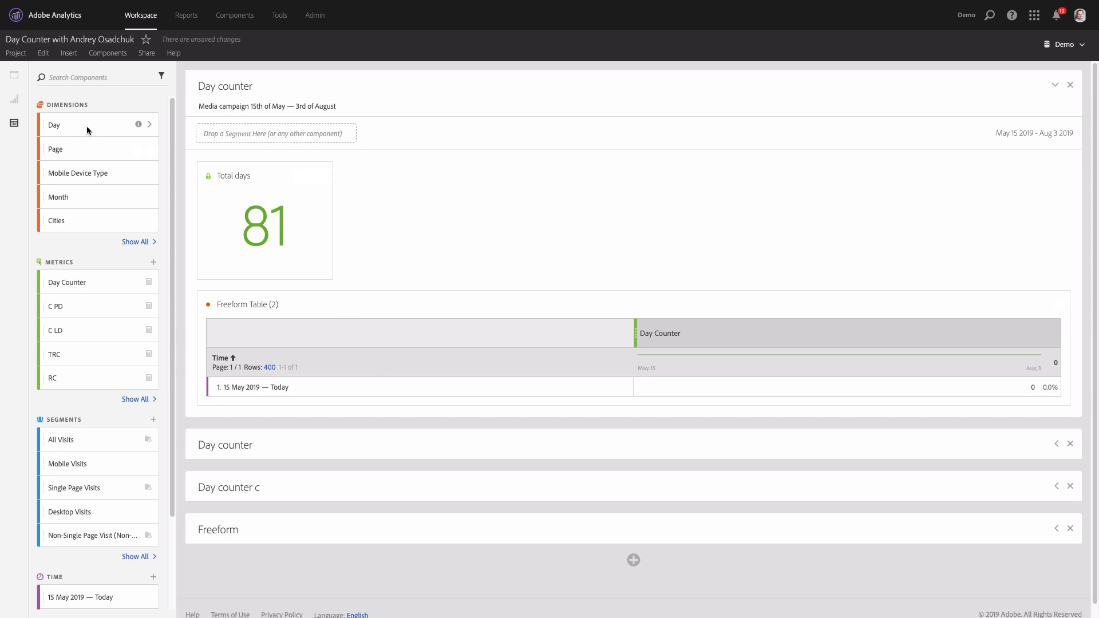
left_click_drag(86, 127, 382, 384)
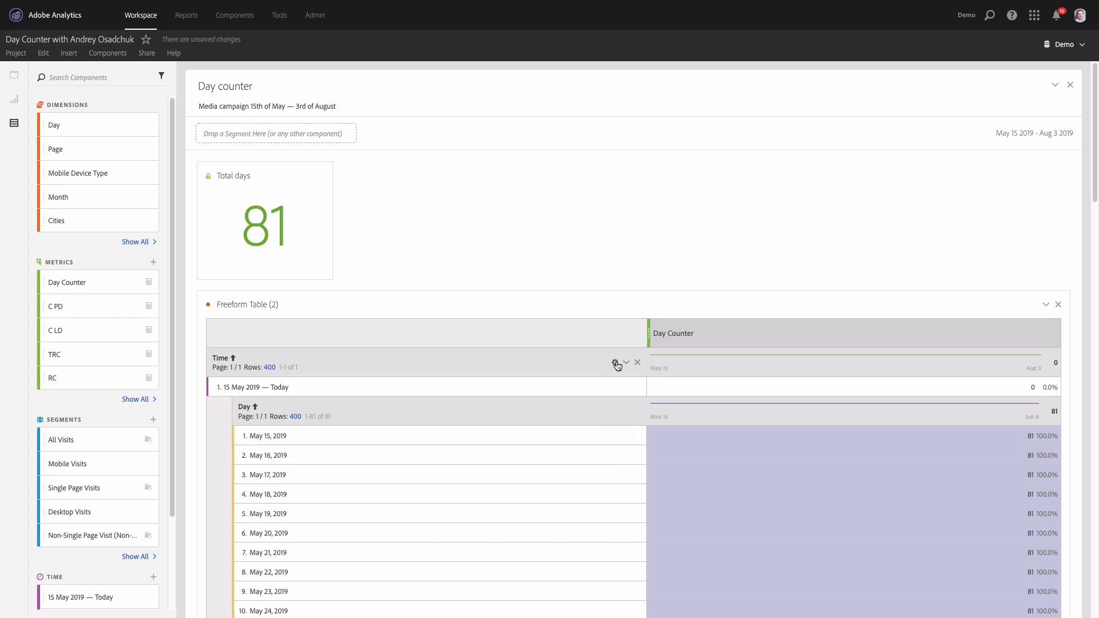
Step: Turn off the alignment of dates from each column in the table's row settings and collapse the Day breakdown
left_click(615, 364)
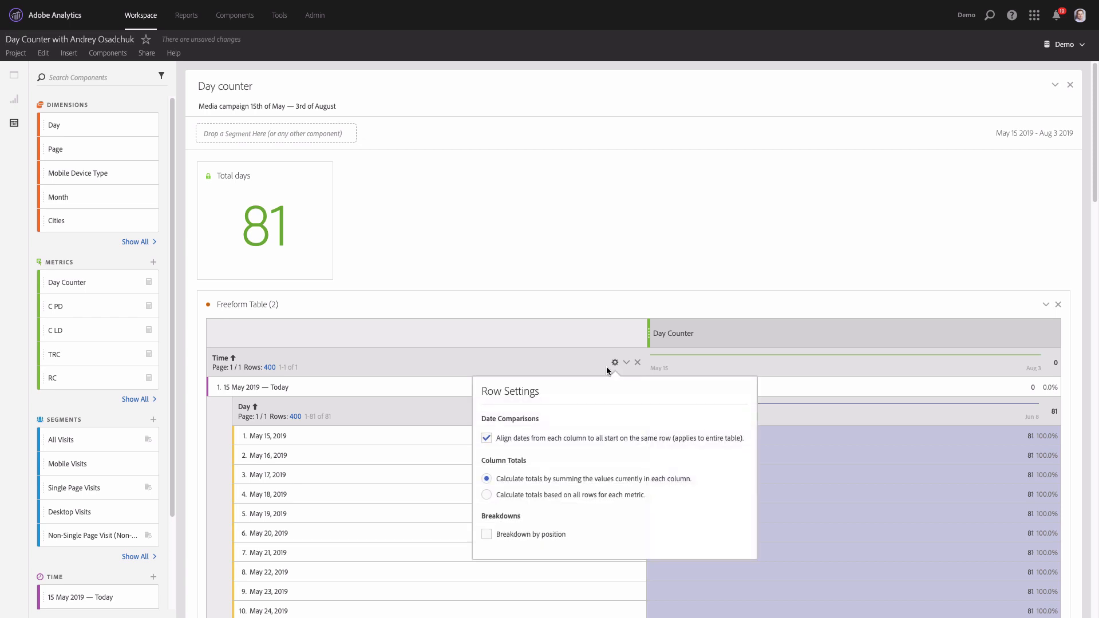
left_click(487, 438)
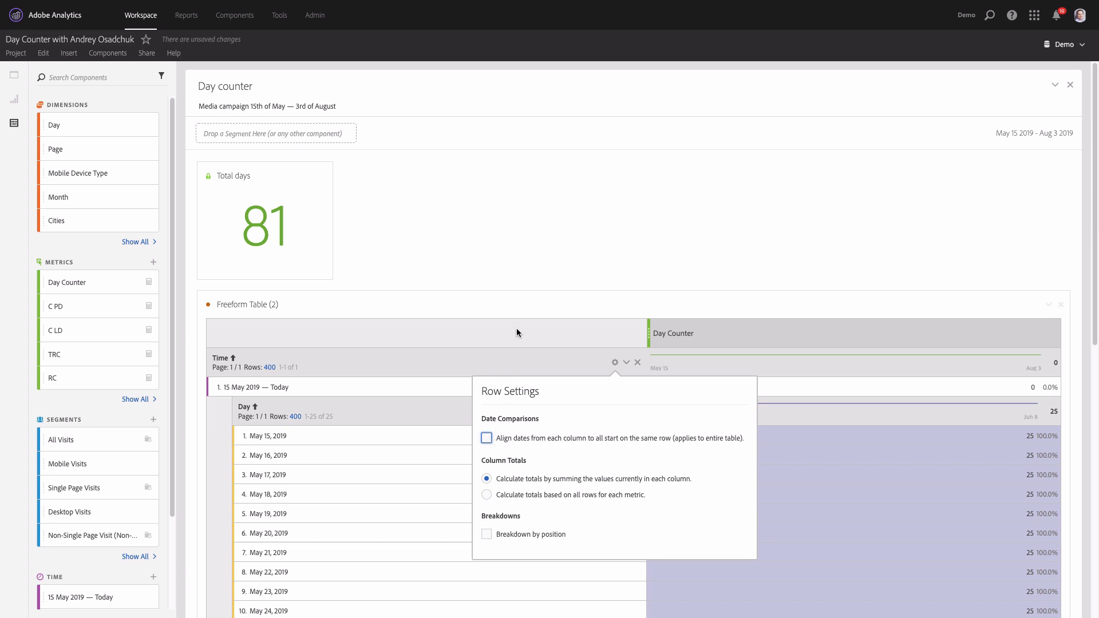
left_click(519, 304)
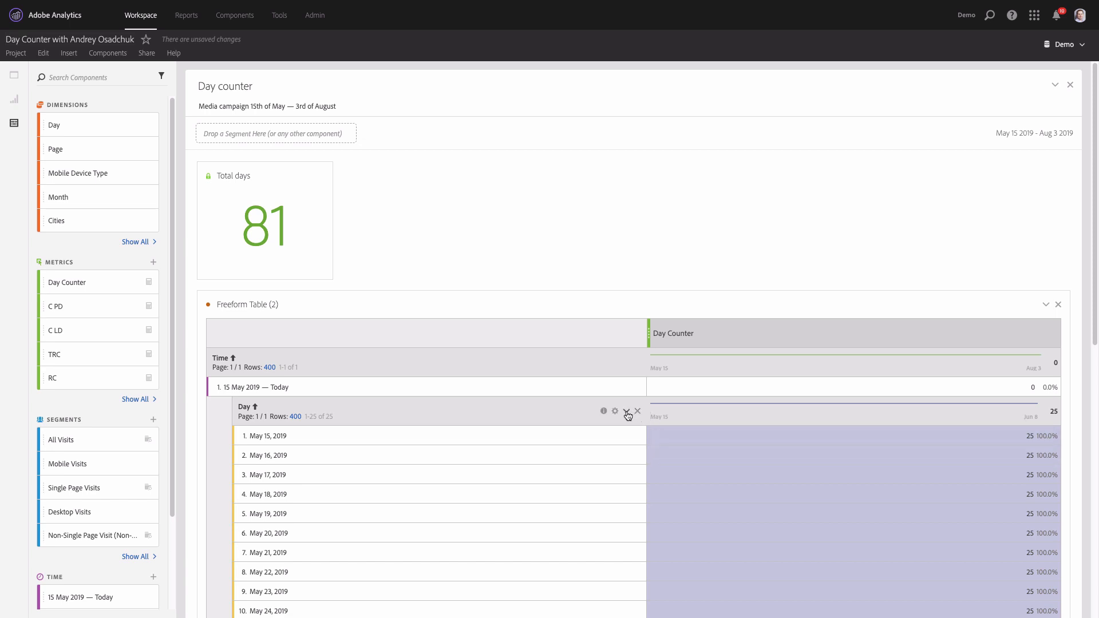
left_click(627, 411)
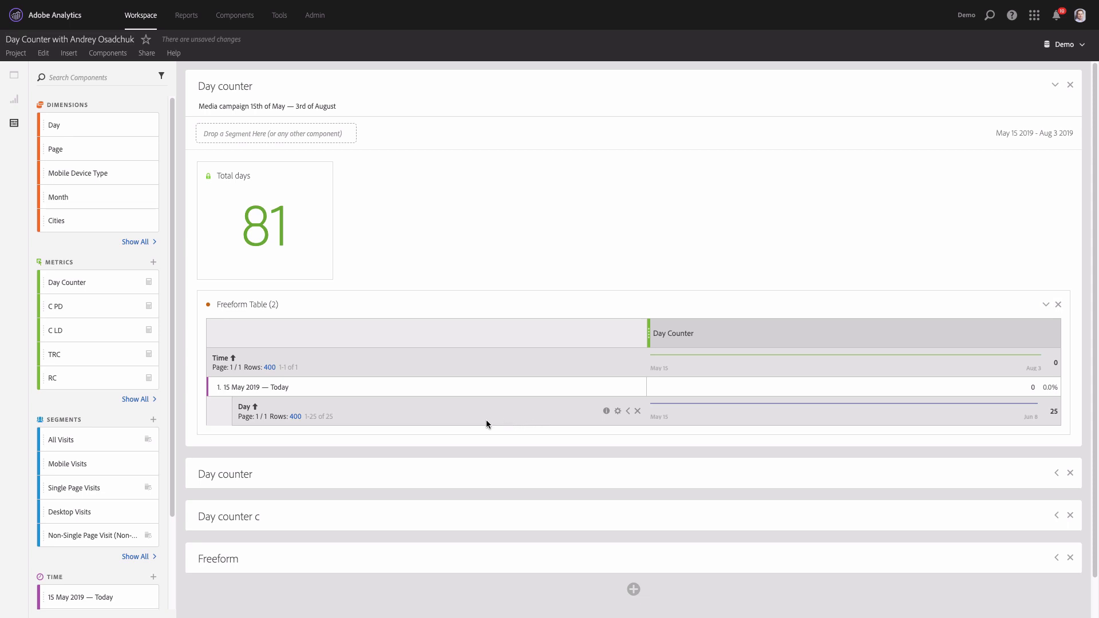
Step: Add a Summary Number visualization beside Total days and lock it to the Day breakdown's Day Counter total in the freeform table
left_click(14, 99)
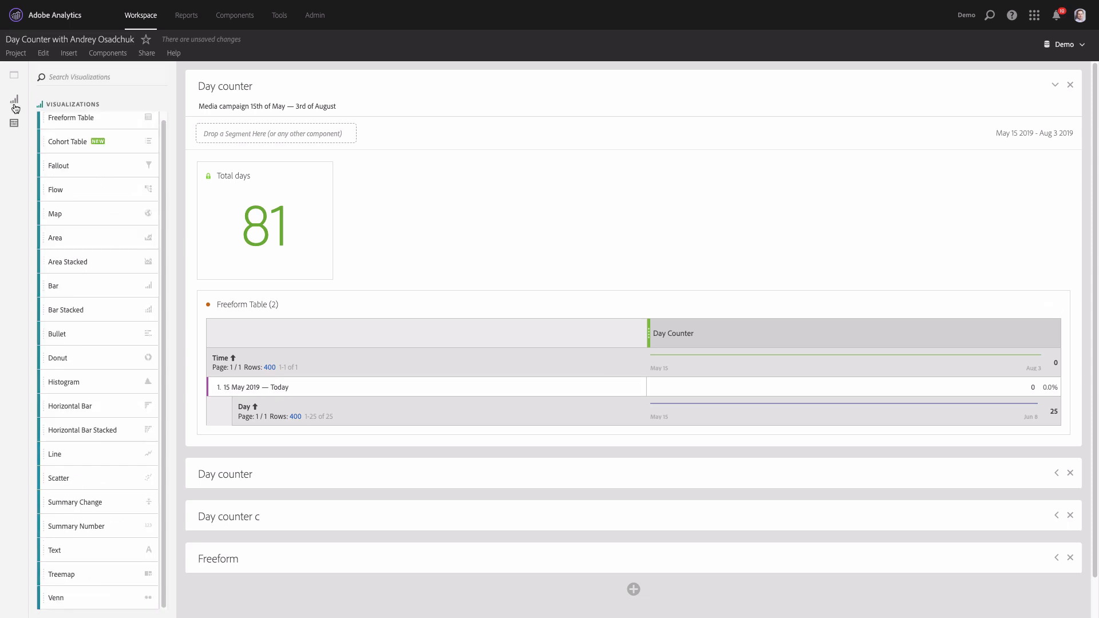
left_click_drag(85, 525, 454, 241)
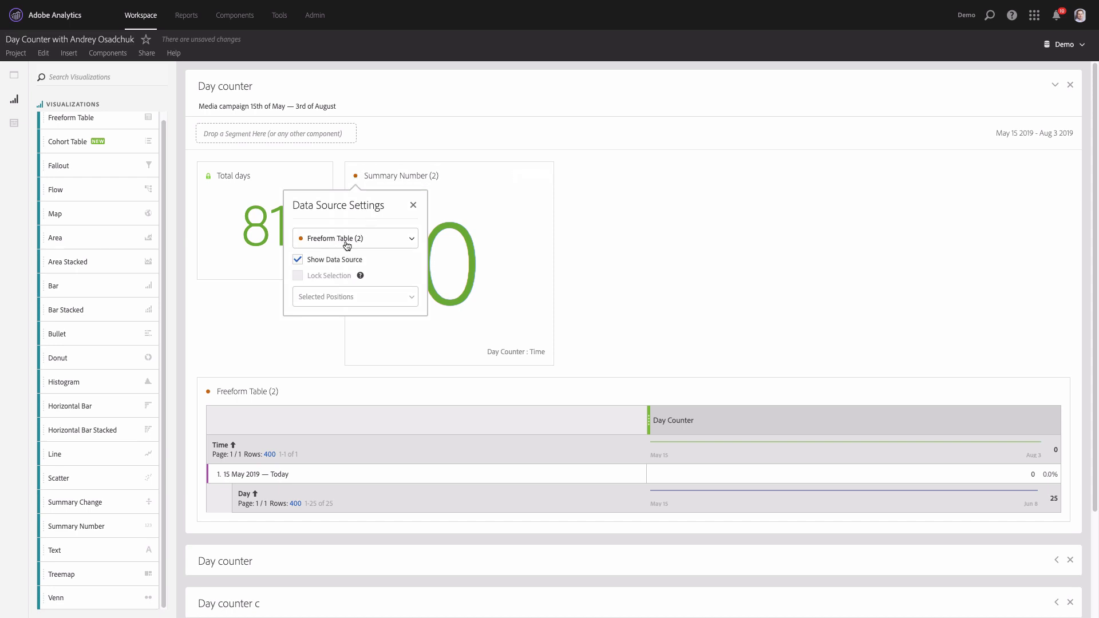
left_click(945, 498)
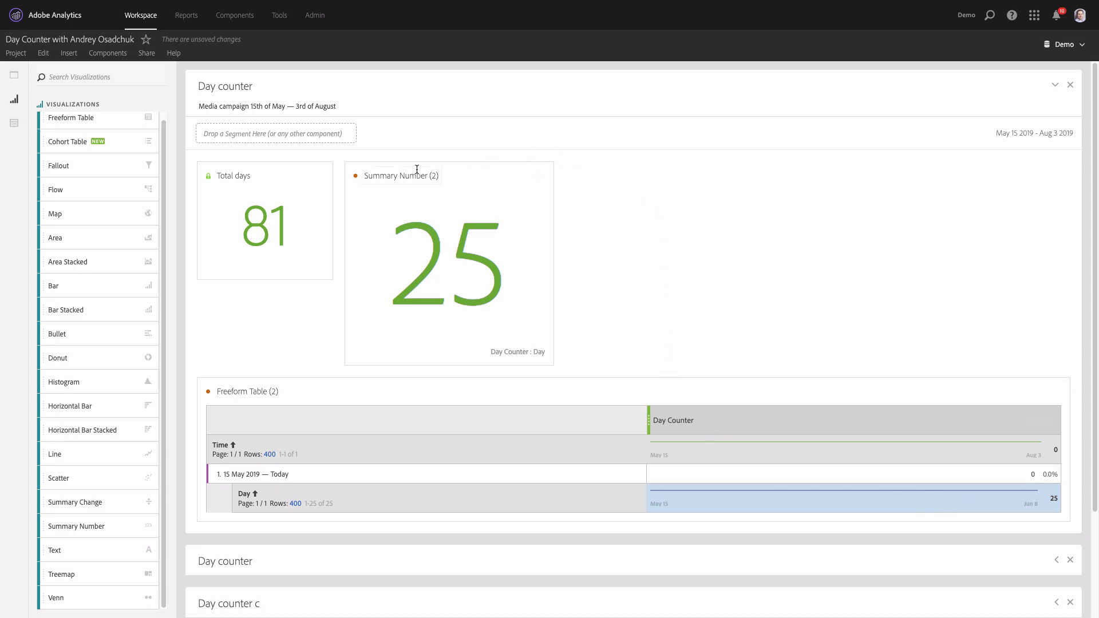
left_click(355, 176)
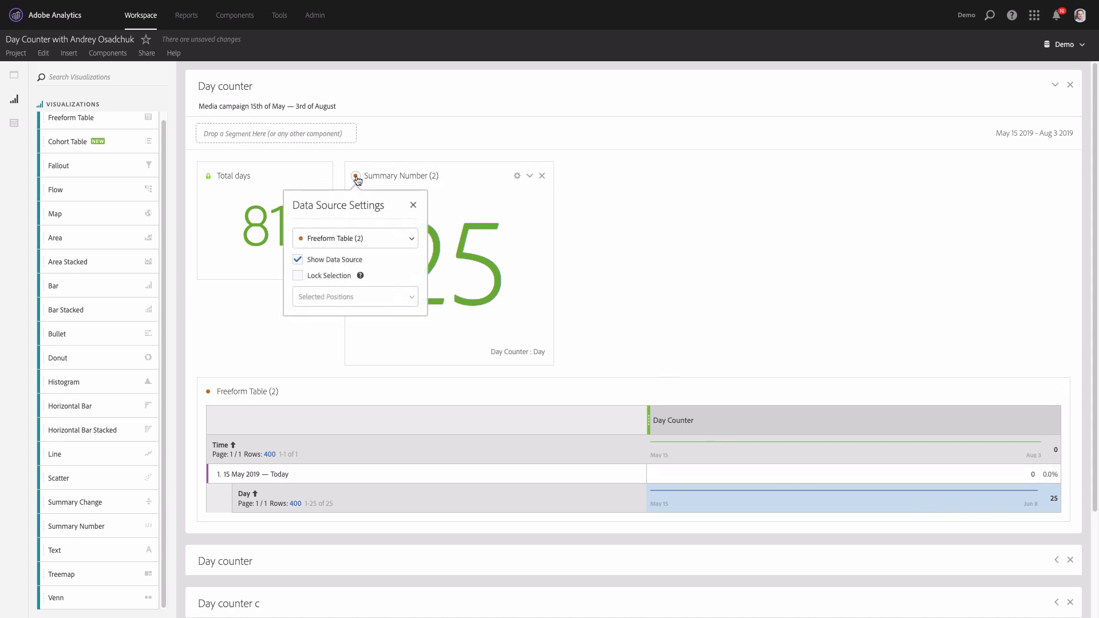
left_click(319, 275)
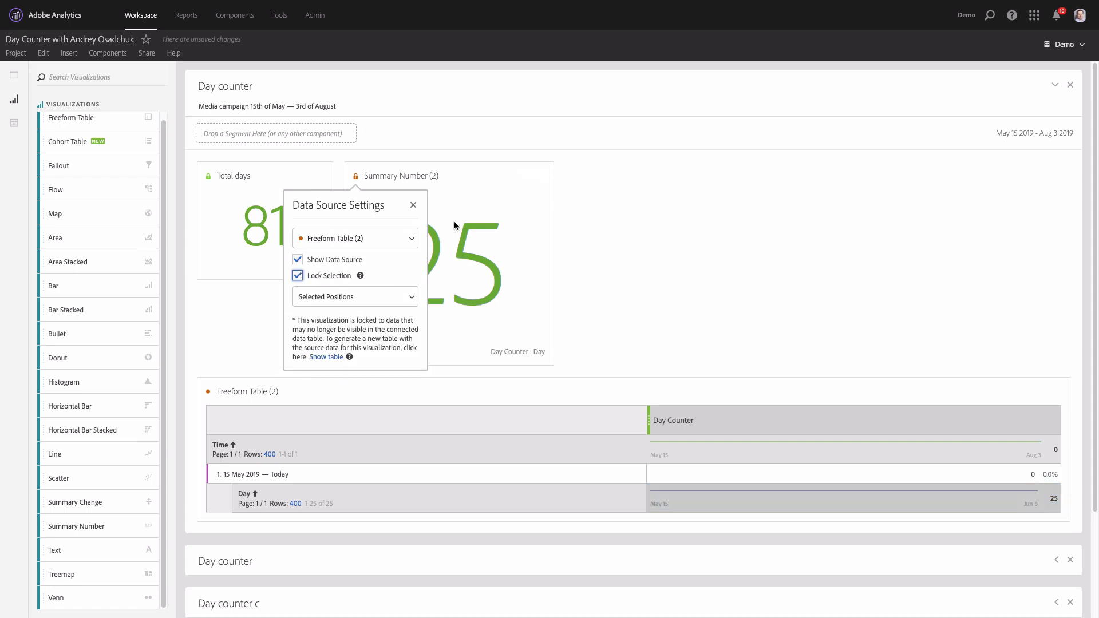
Step: Hide the new summary number's legend and shrink the visualization to the same size as Total days
left_click(516, 177)
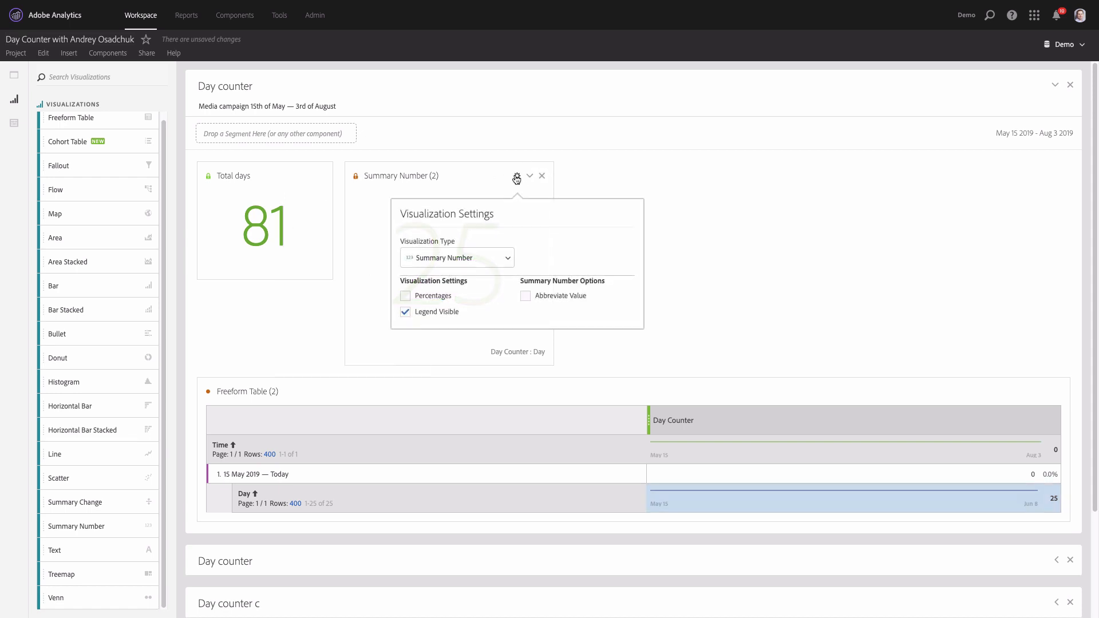
left_click(433, 314)
left_click(618, 343)
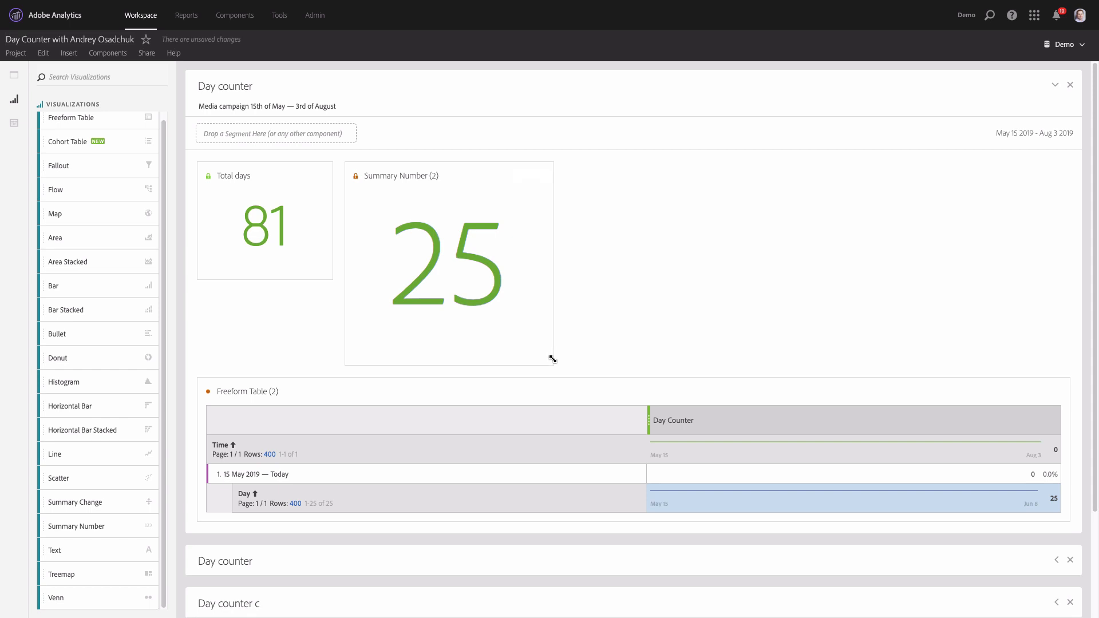
left_click_drag(551, 362, 514, 278)
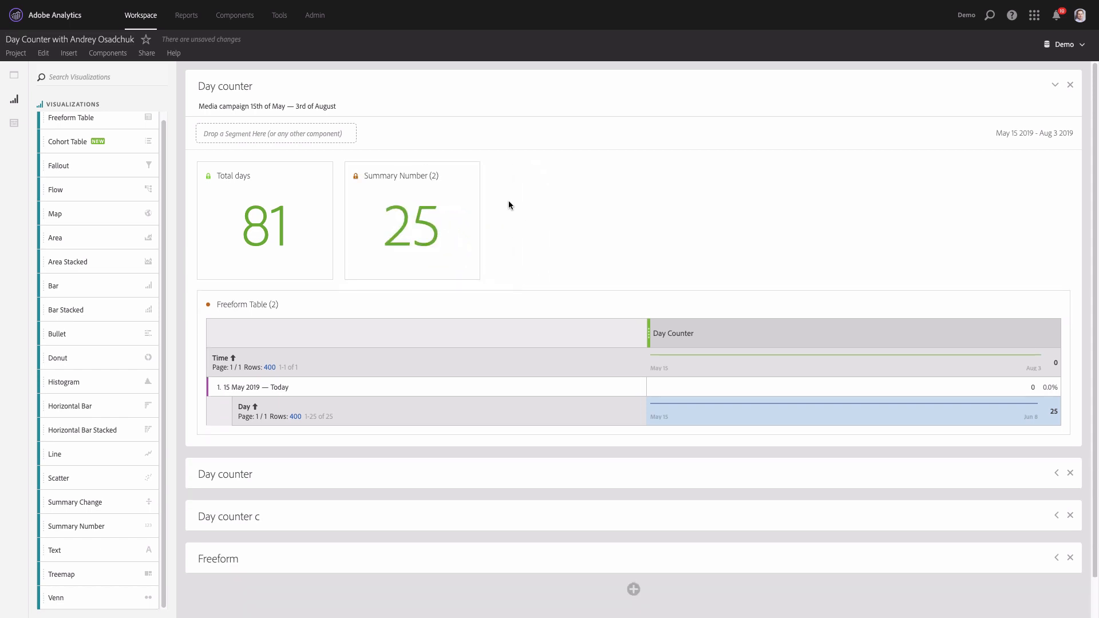
Step: Rename the second summary number as "Days since"
double_click(380, 176)
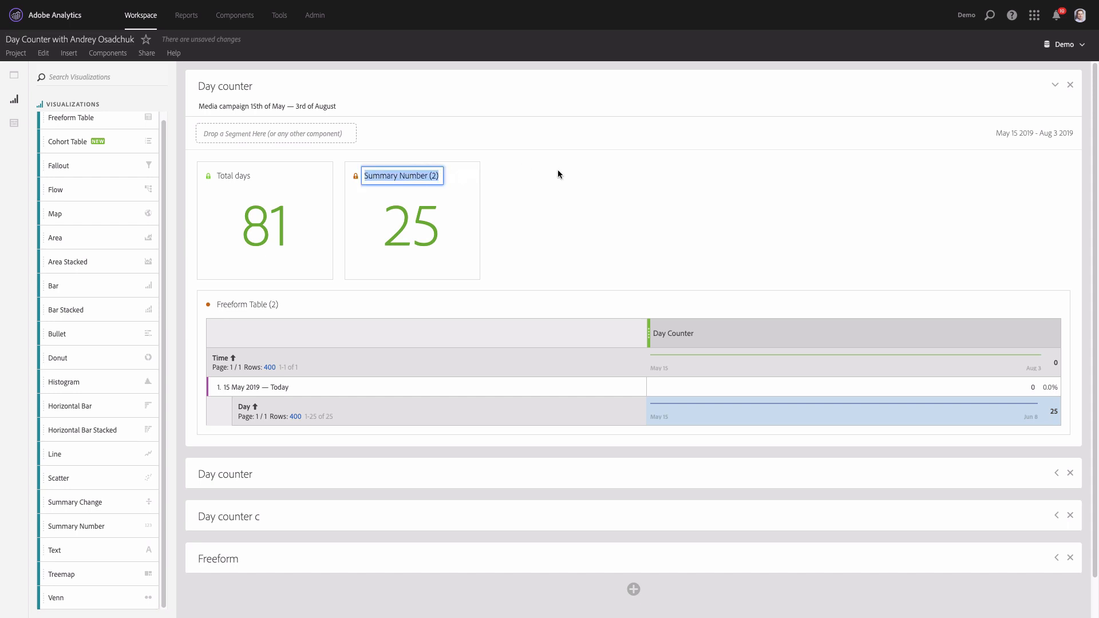
type("Days")
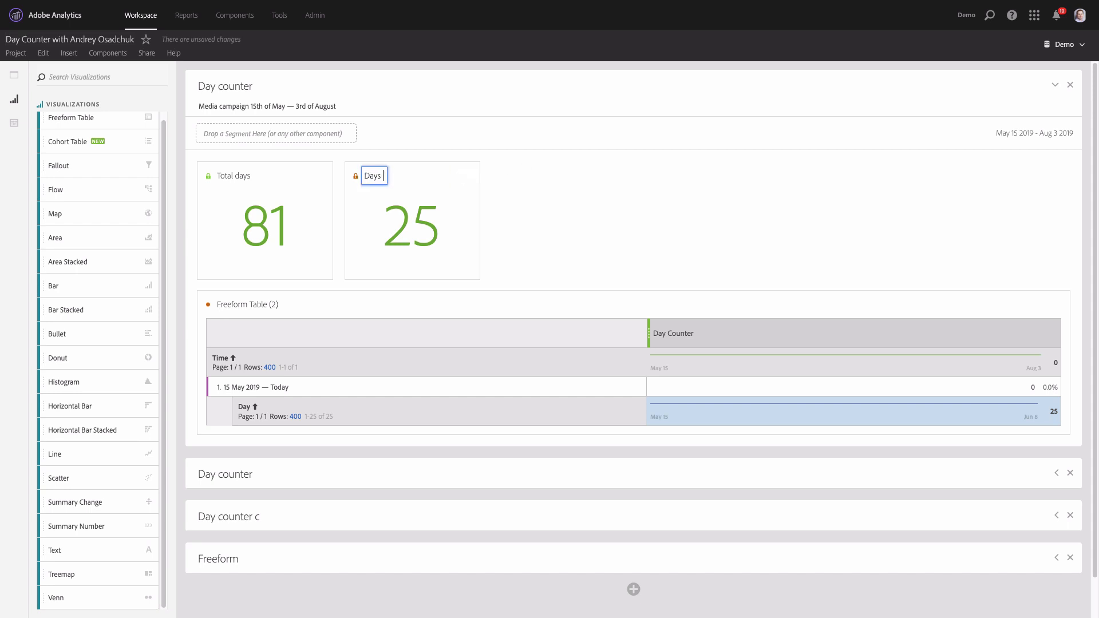
type(" since")
left_click(568, 223)
Step: Rename the freeform table as "Days since" and narrow it to about half the panel's width
left_click(237, 306)
type("Days")
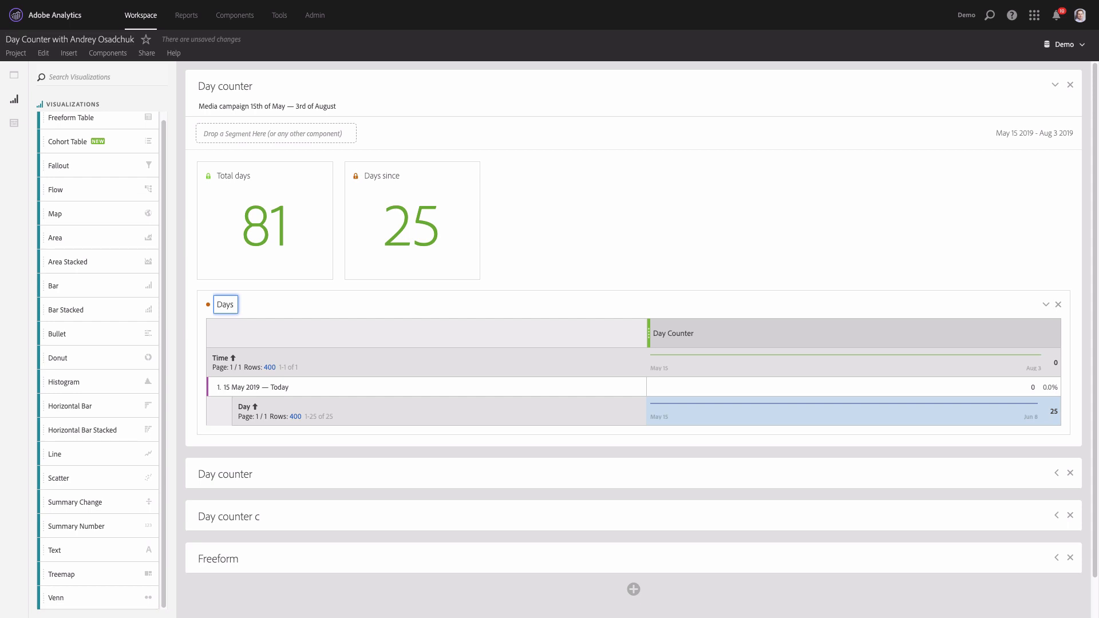
type("since")
key("Return")
left_click_drag(1065, 344, 551, 340)
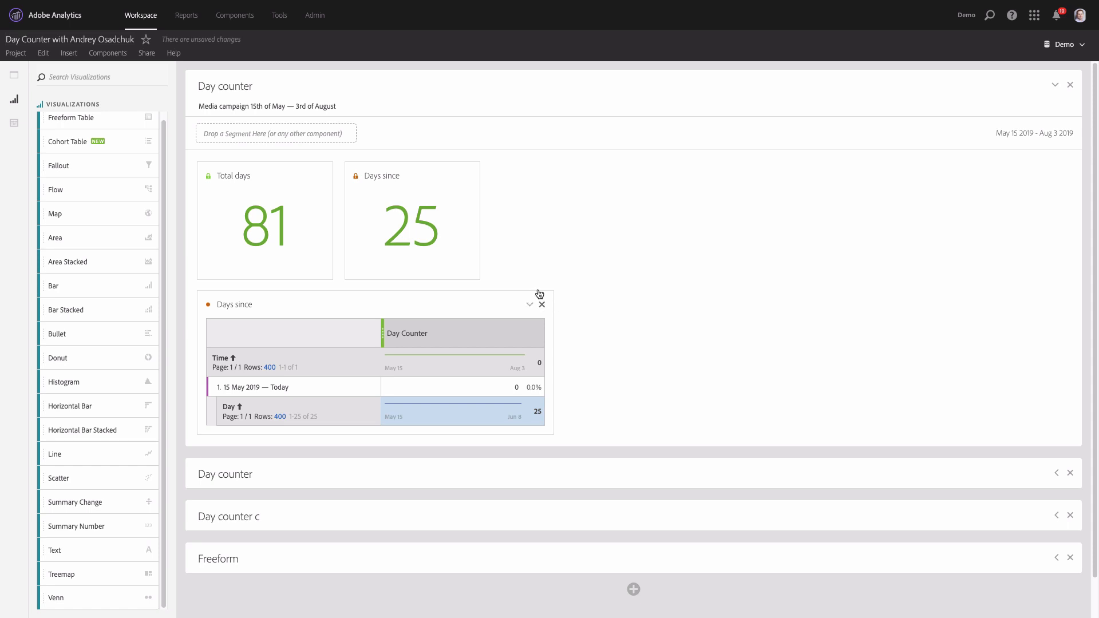
Step: Duplicate the Days since table and place the copy against the panel's right edge, level with the summary numbers
right_click(386, 303)
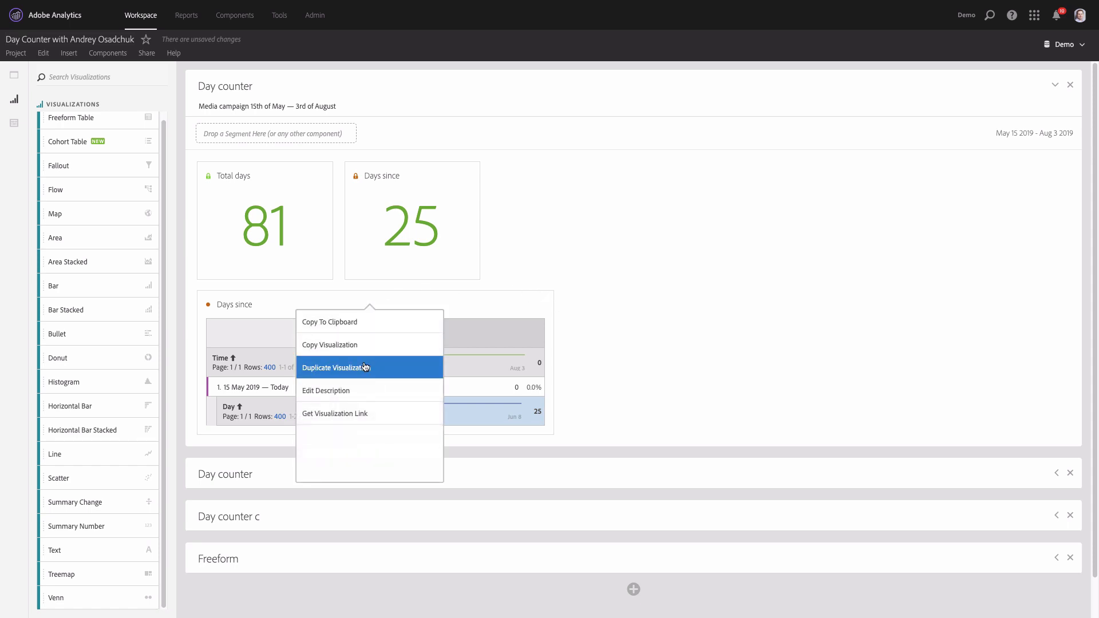
left_click(378, 367)
scroll(359, 452, "down", 2)
scroll(359, 452, "down", 2)
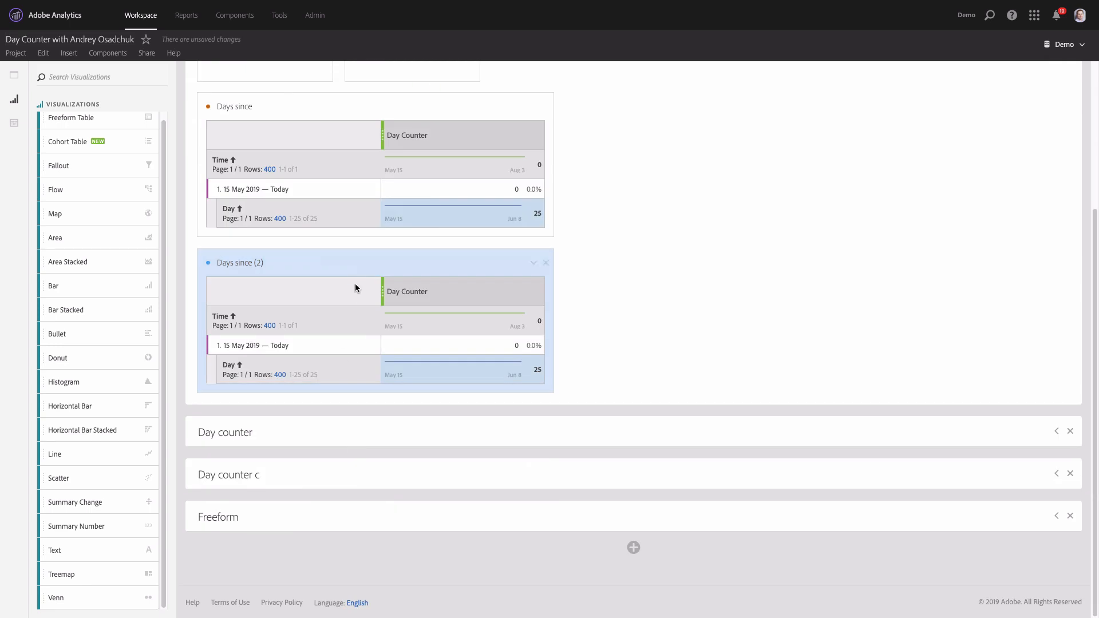
left_click_drag(353, 250, 780, 187)
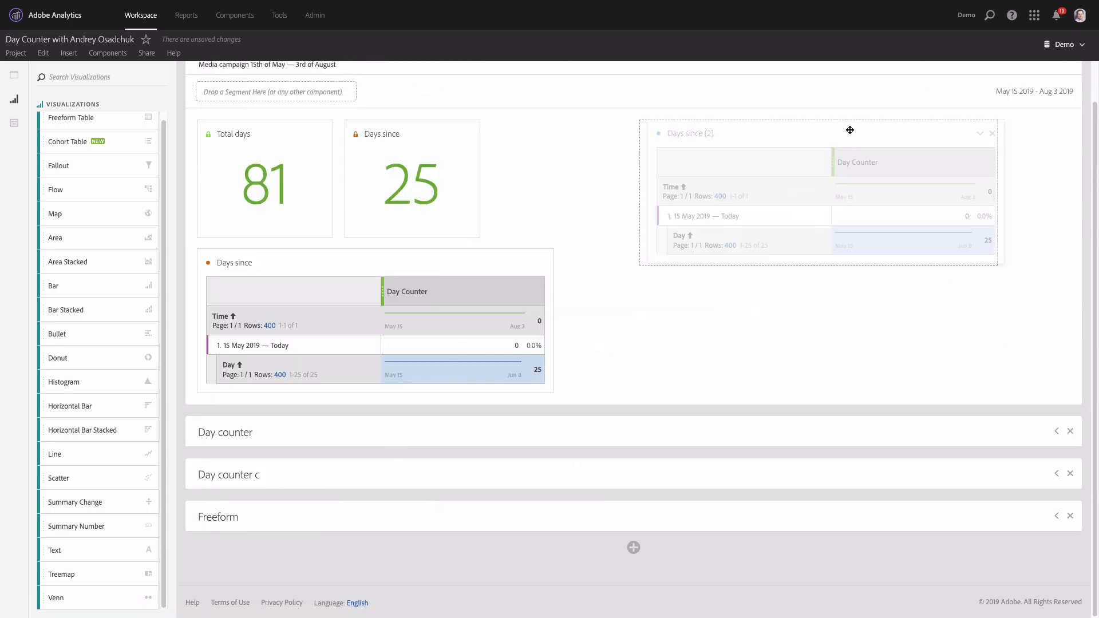
Step: Rename the duplicated table as "Days left"
left_click(765, 133)
left_click(765, 133)
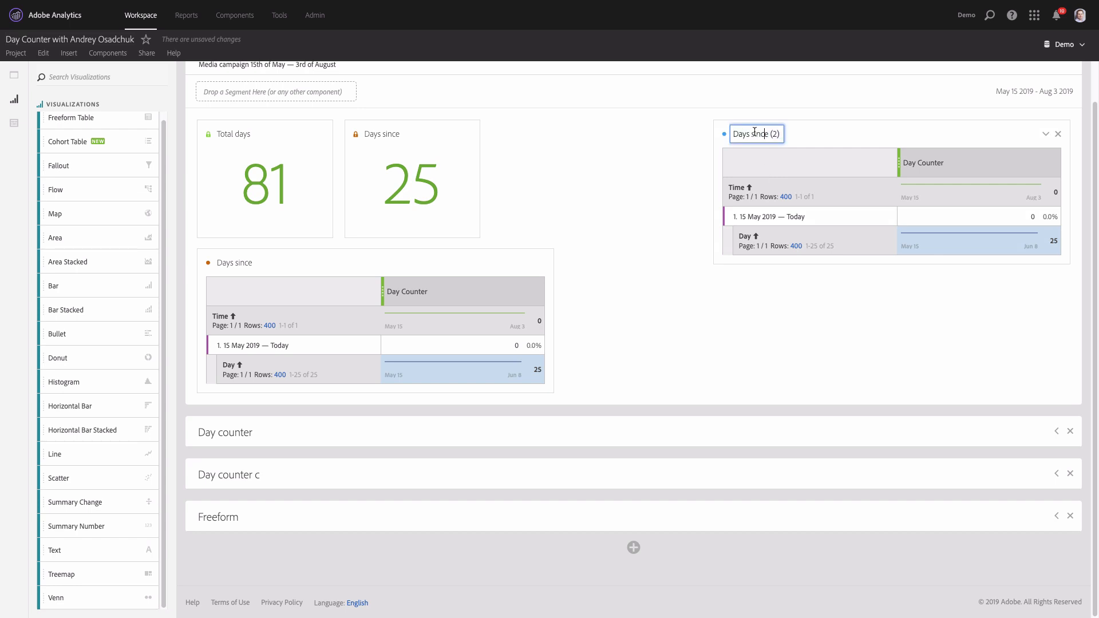
left_click_drag(752, 133, 789, 143)
type("left")
left_click(870, 287)
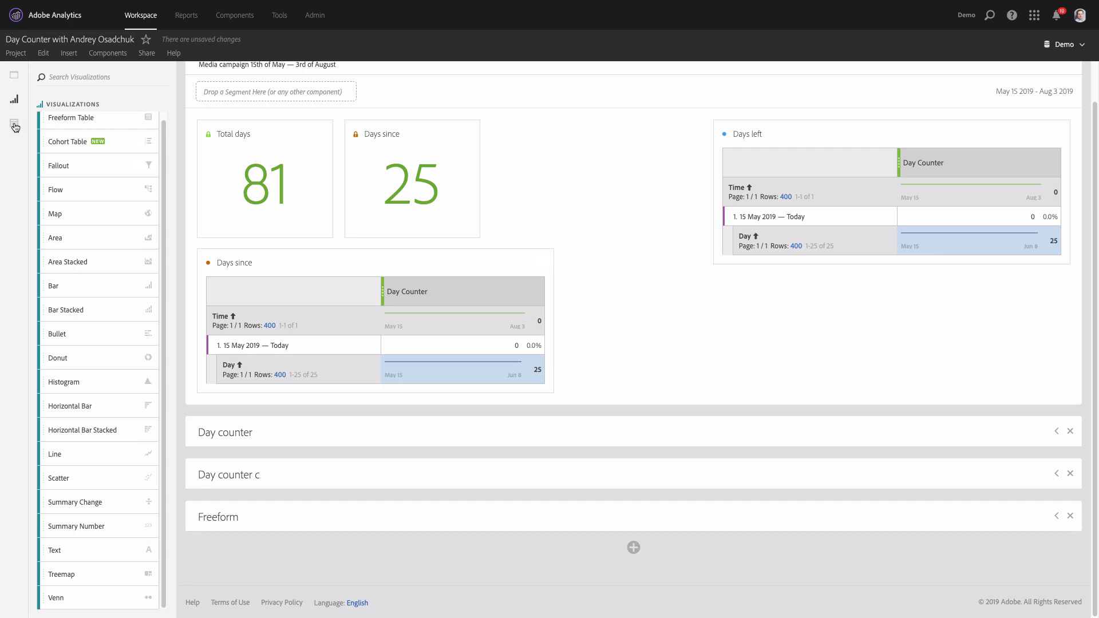
Step: Create a new date range on June 8, 2019 using rolling dates, starting at the start of the current day with no offset
left_click(13, 125)
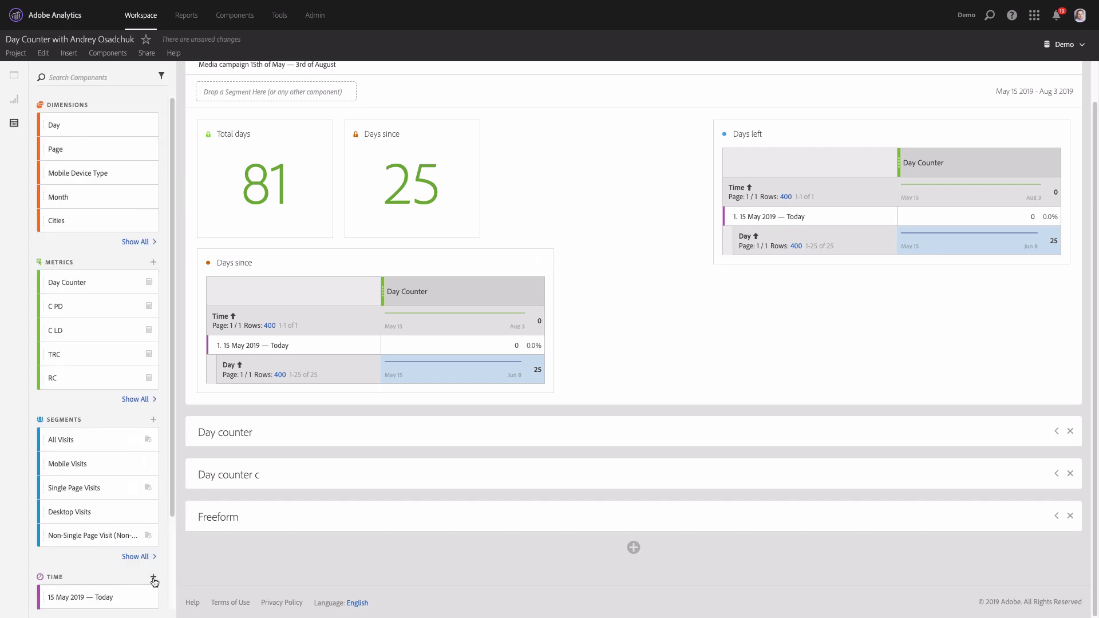
left_click(153, 577)
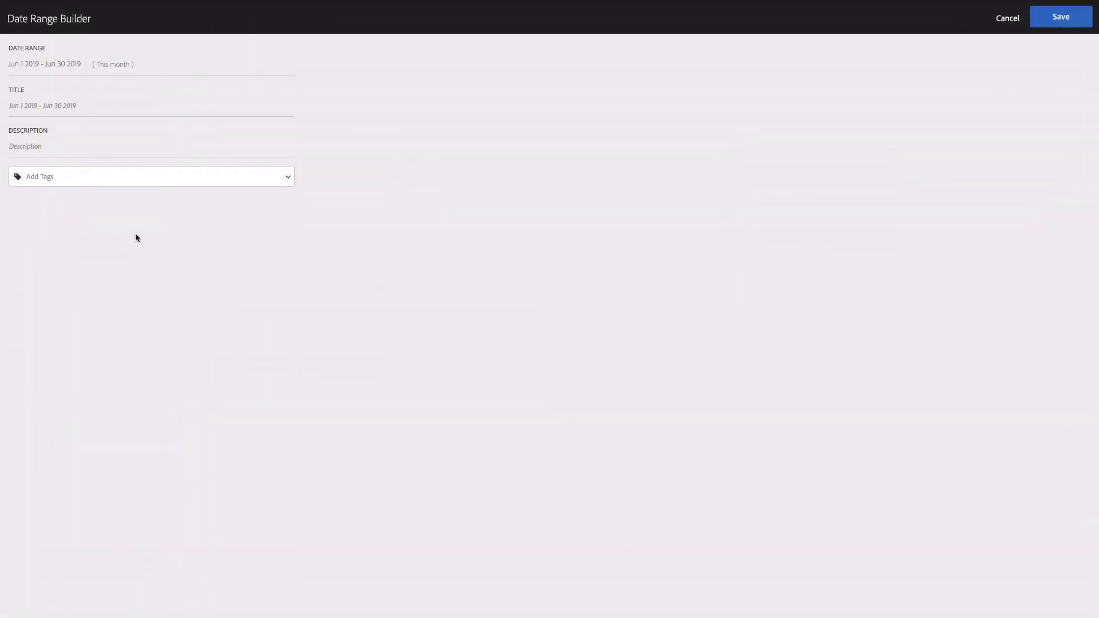
left_click(73, 64)
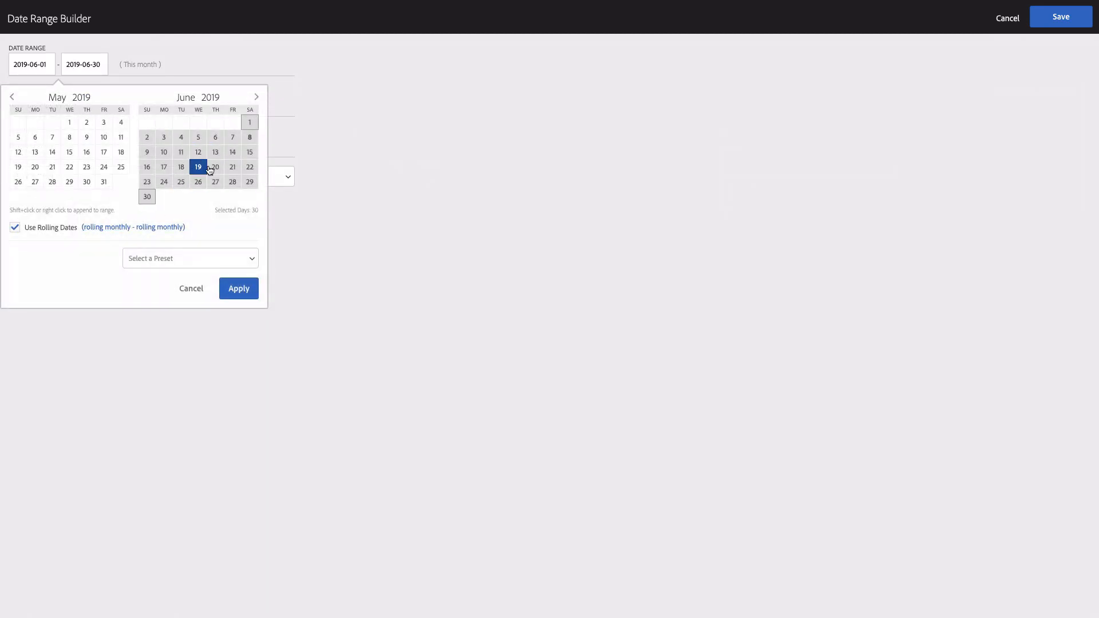
left_click(250, 137)
left_click(29, 228)
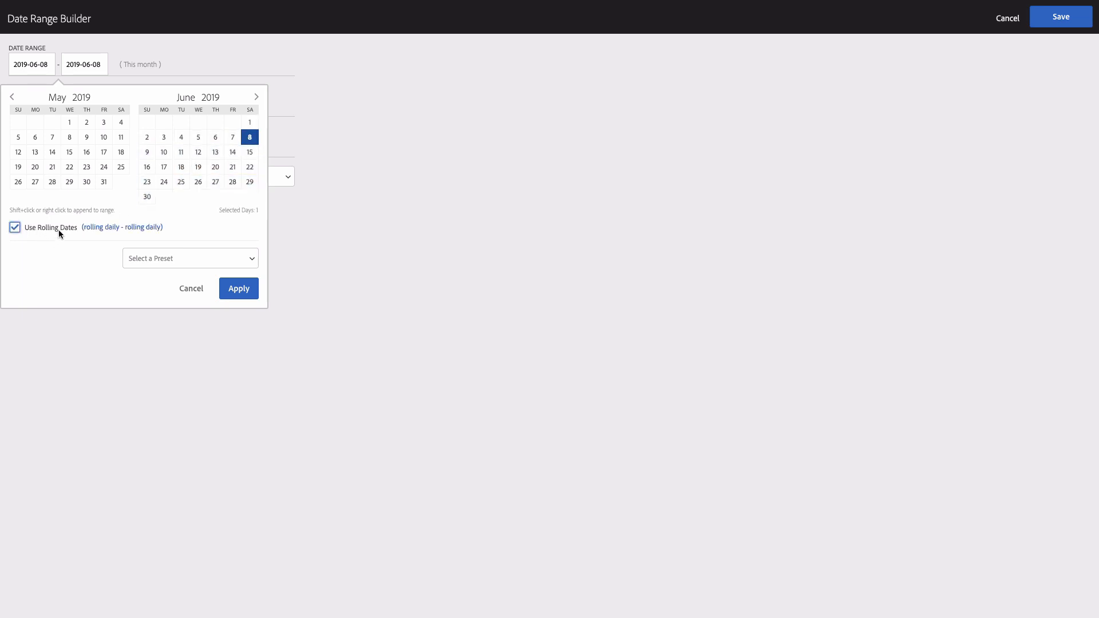
left_click(88, 228)
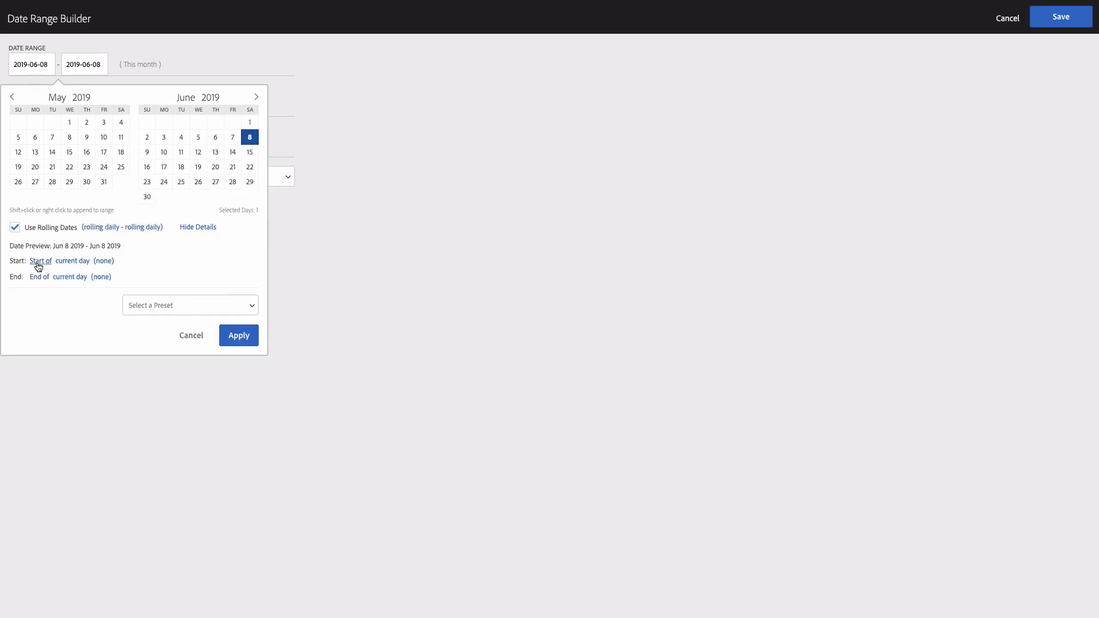
left_click(80, 263)
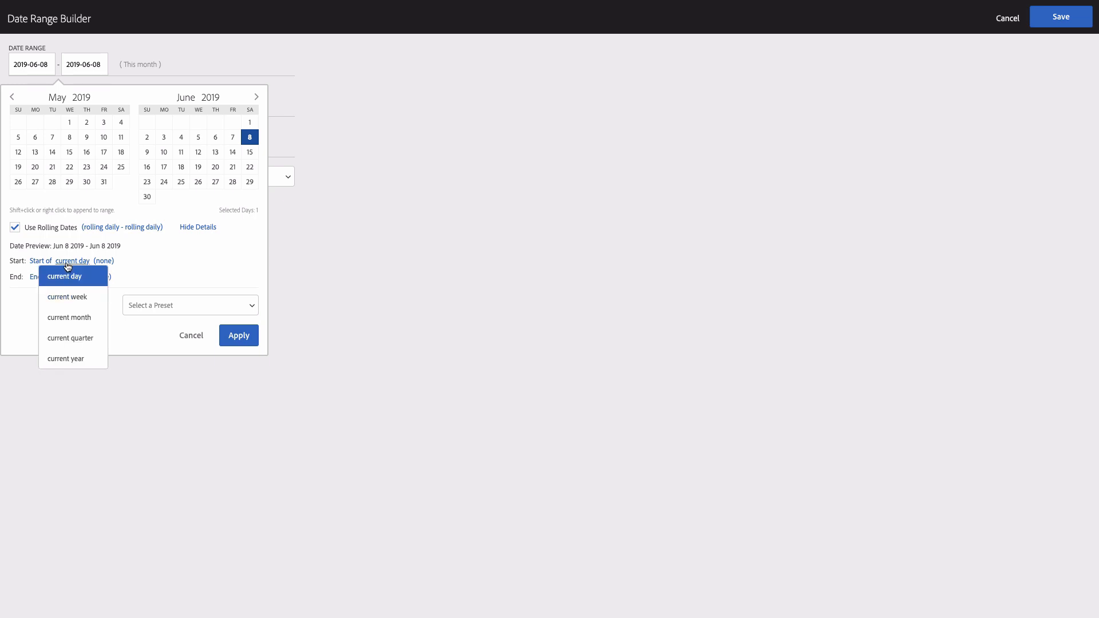
left_click(134, 265)
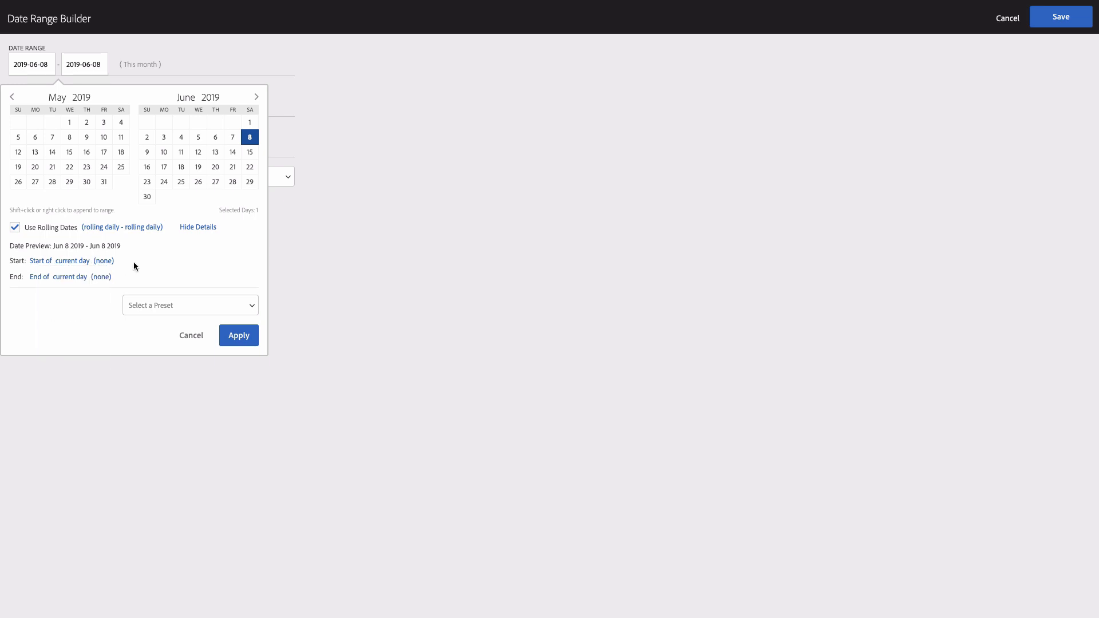
Step: Set the date range's end to a fixed day, Aug 3 2019
left_click(69, 278)
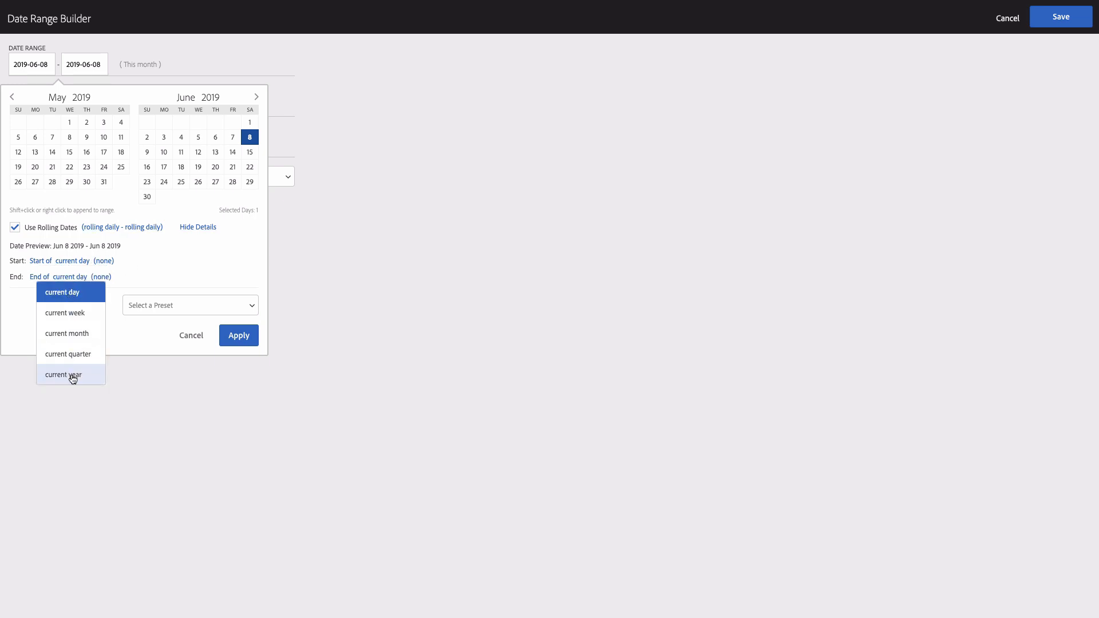
left_click(37, 277)
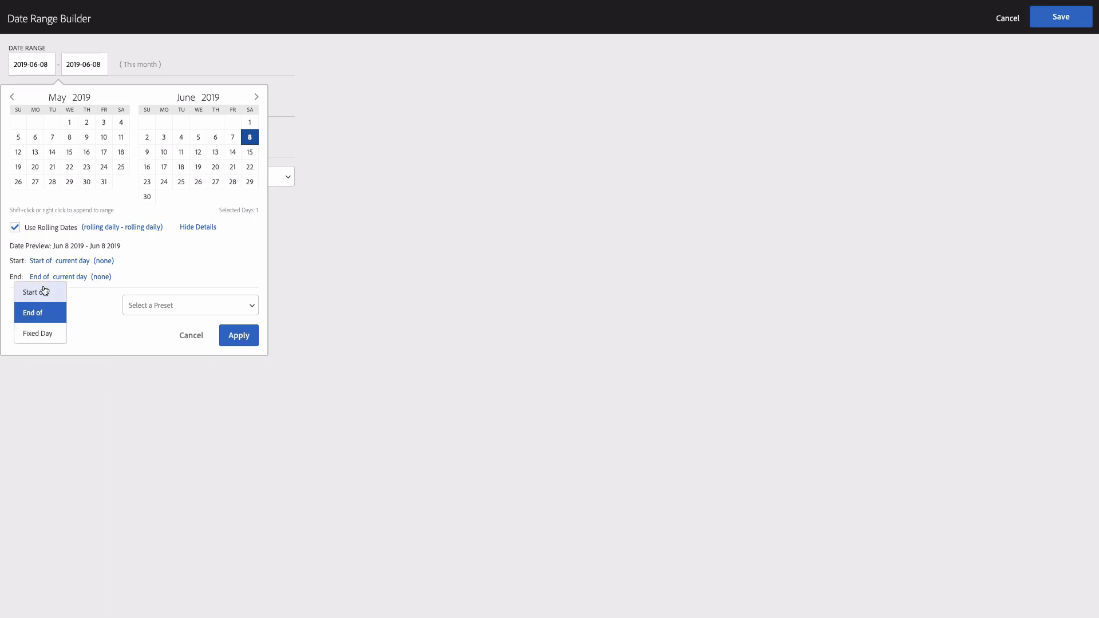
left_click(46, 336)
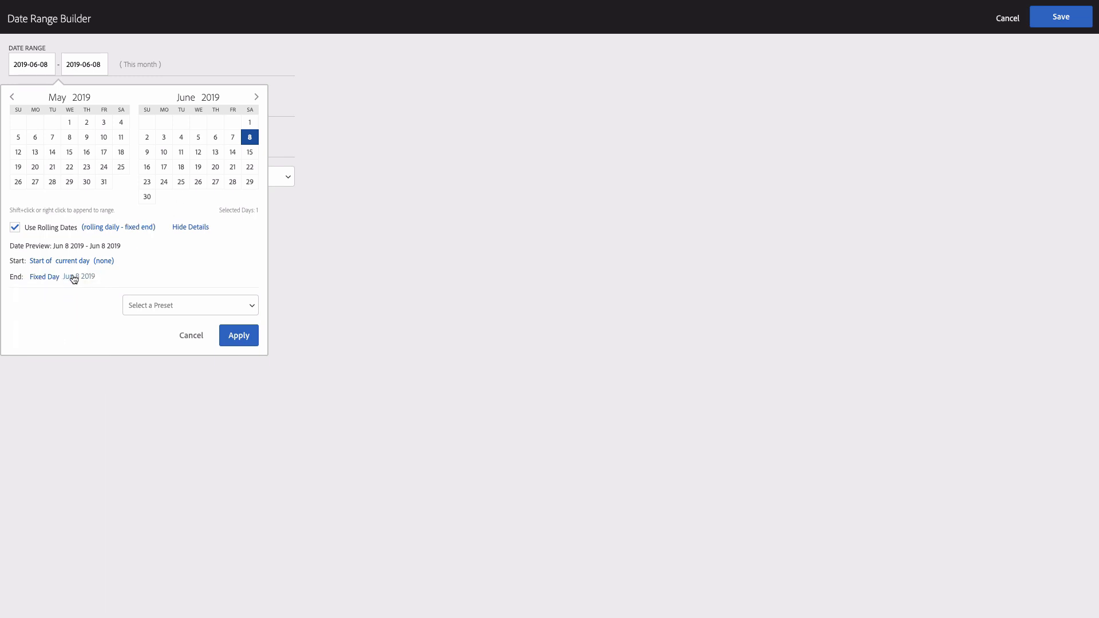
left_click(256, 98)
left_click(257, 98)
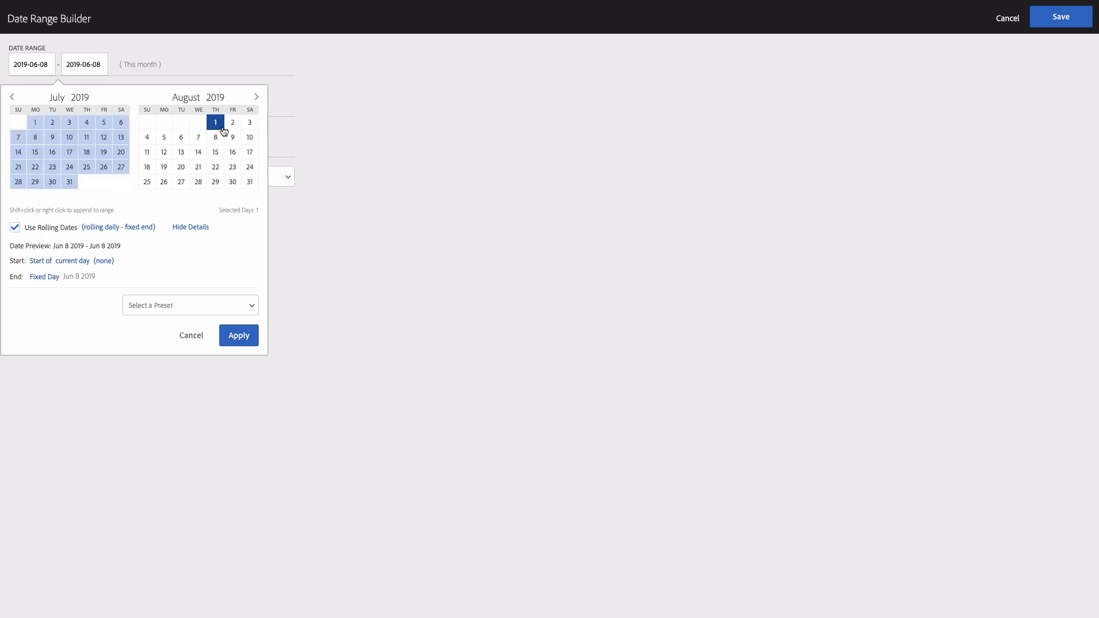
left_click(77, 278)
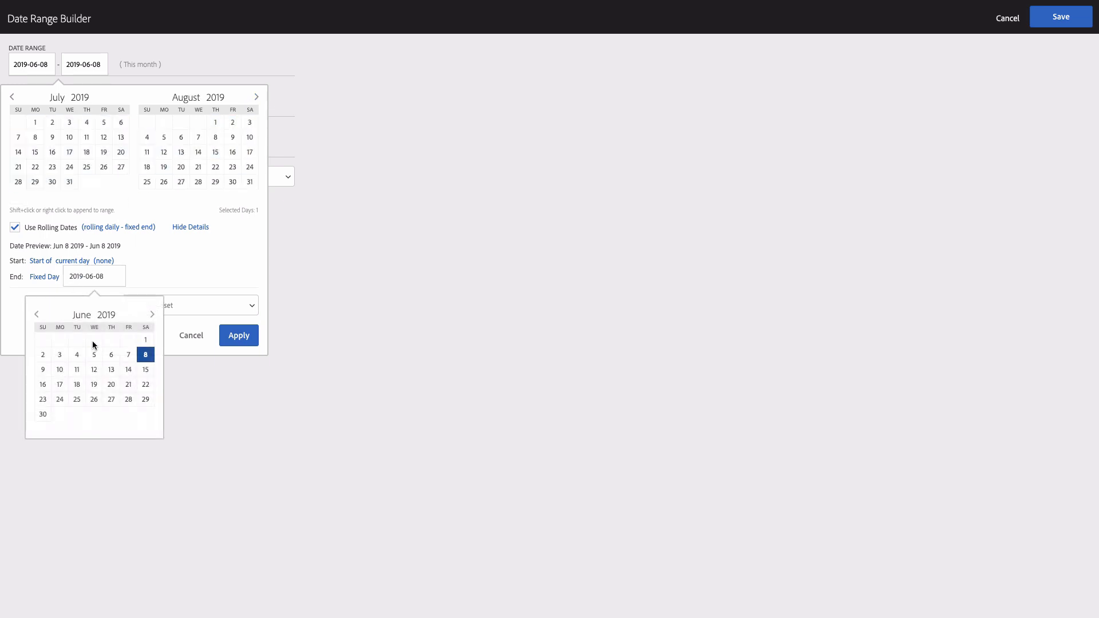
left_click(153, 315)
left_click(154, 315)
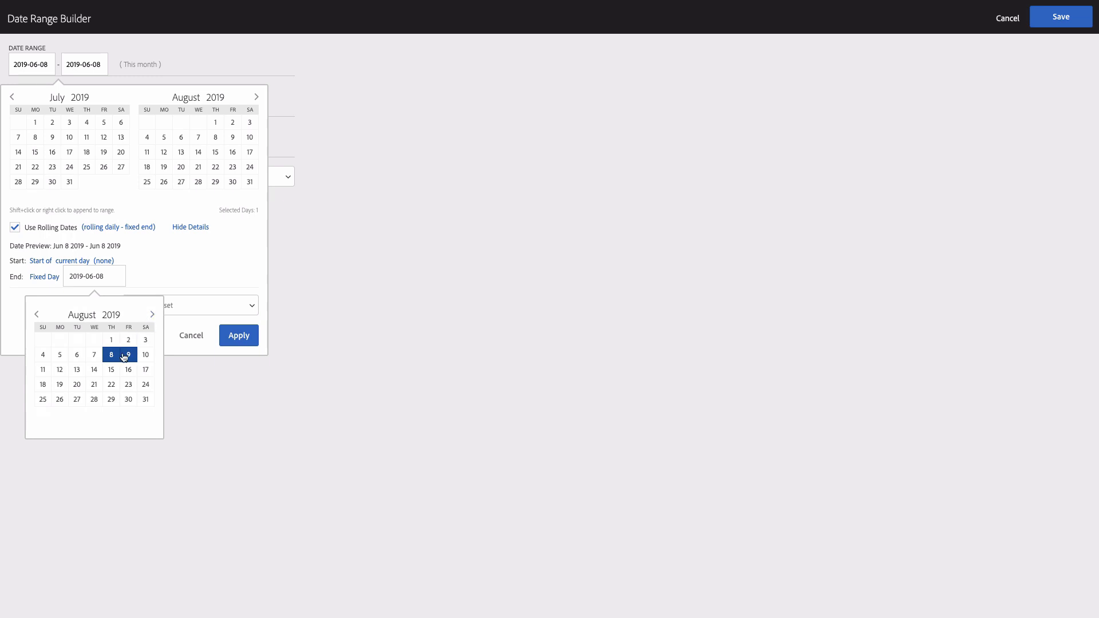
left_click(146, 339)
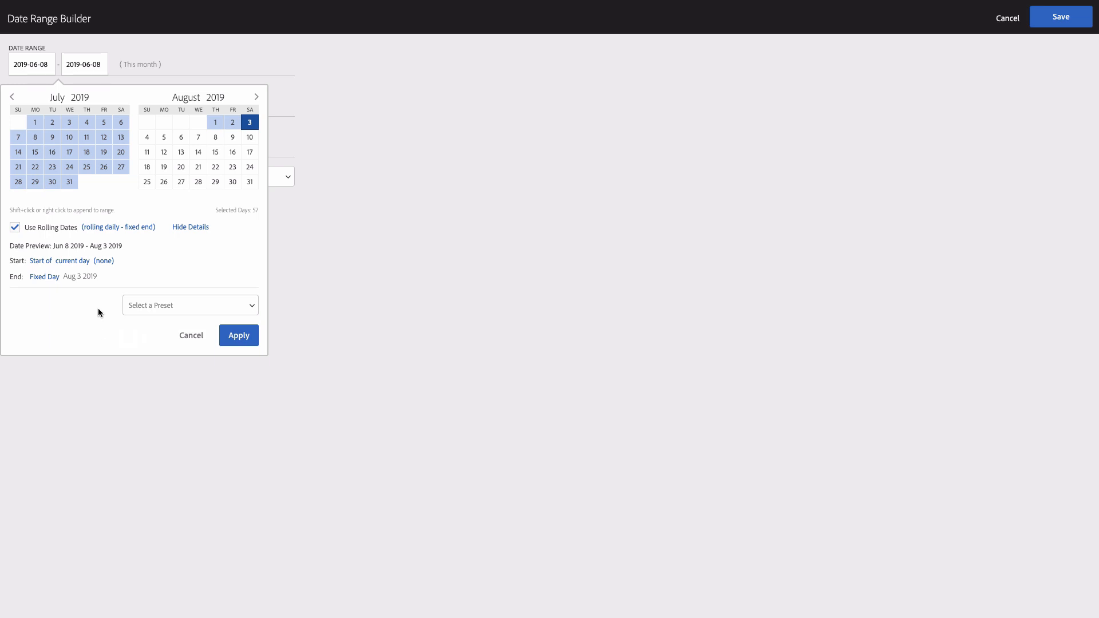
Step: Apply the dates, title the date range "Today — 3 Aug 2019" and save it
left_click(239, 336)
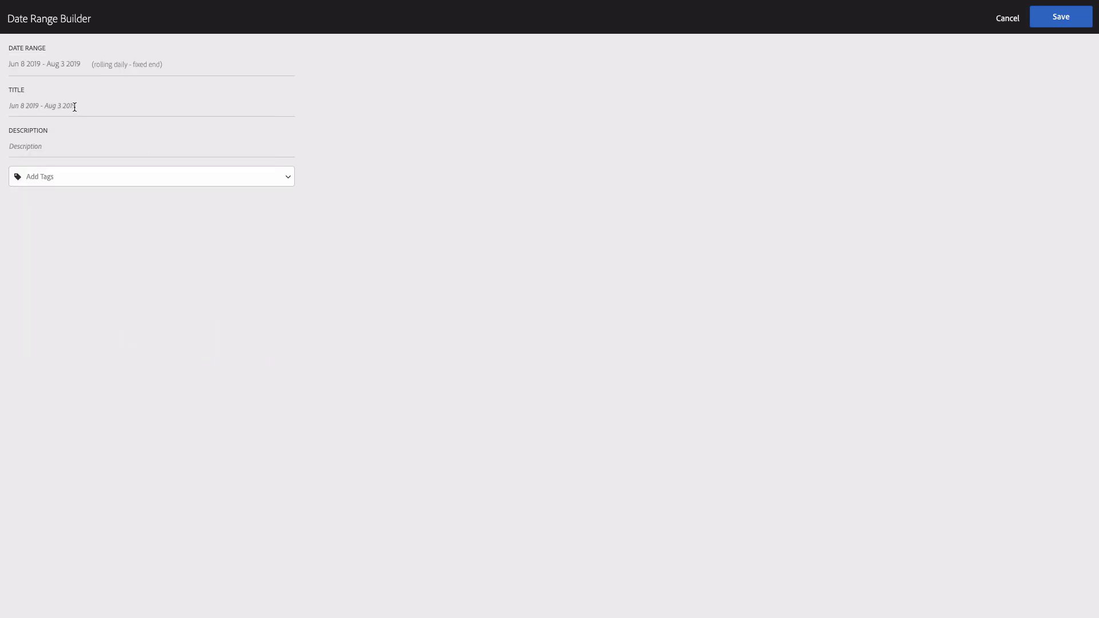
type("Today — 3 Aug 2019")
left_click(1049, 23)
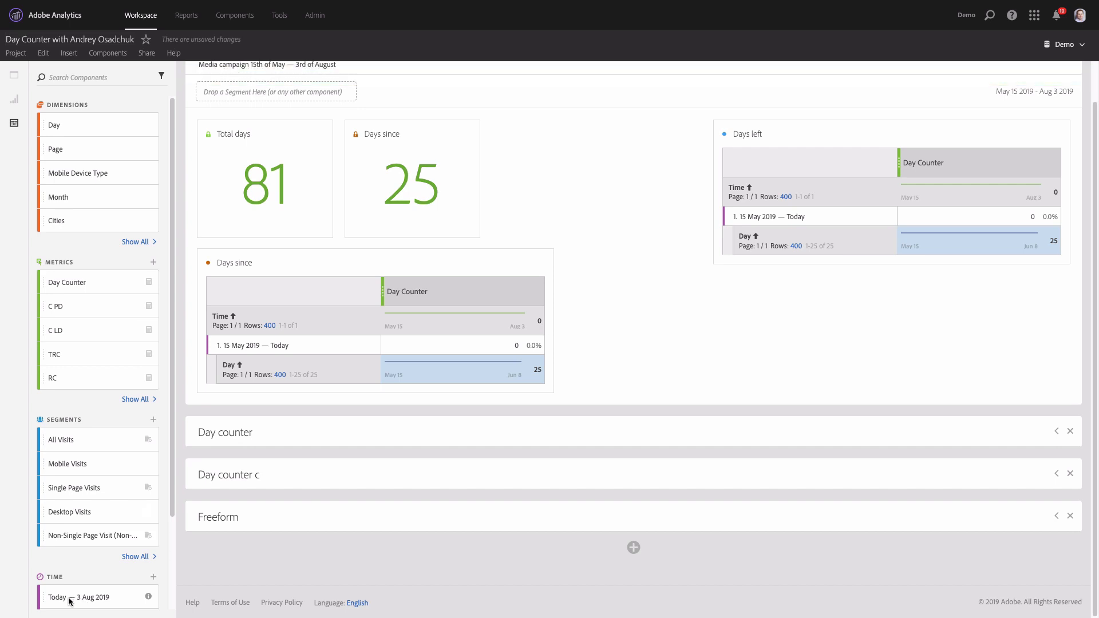
left_click_drag(57, 599, 792, 216)
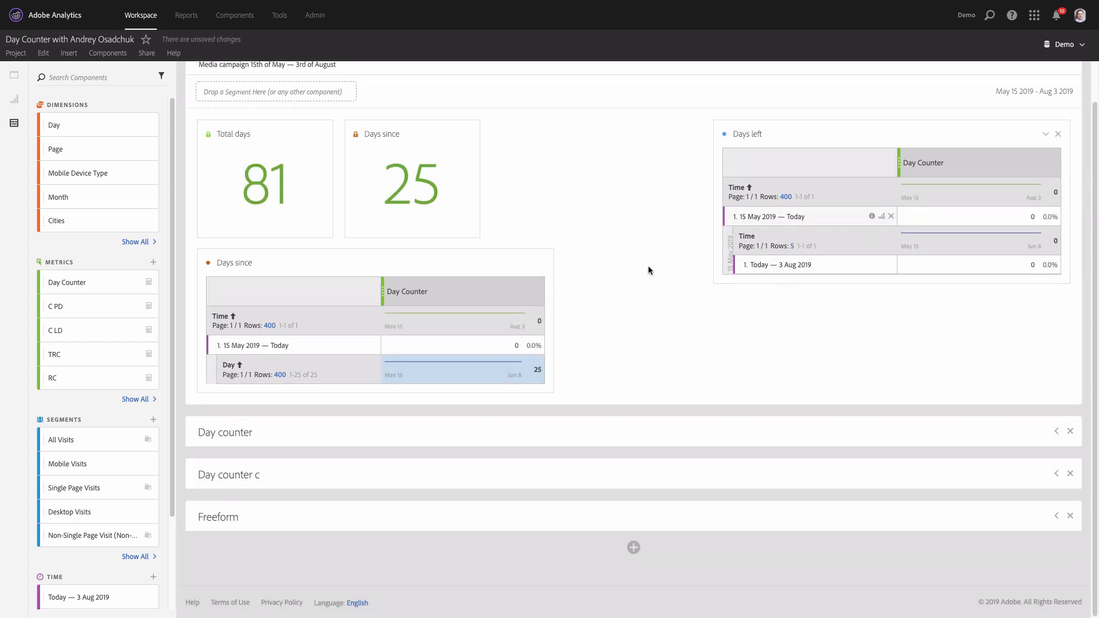
left_click_drag(87, 598, 797, 186)
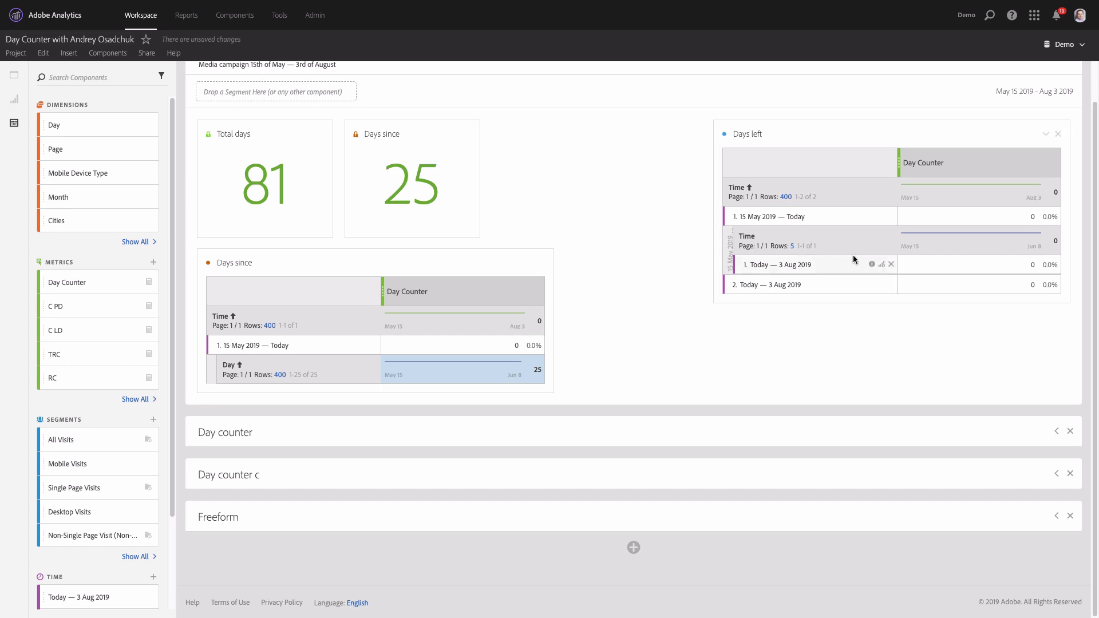
left_click(893, 292)
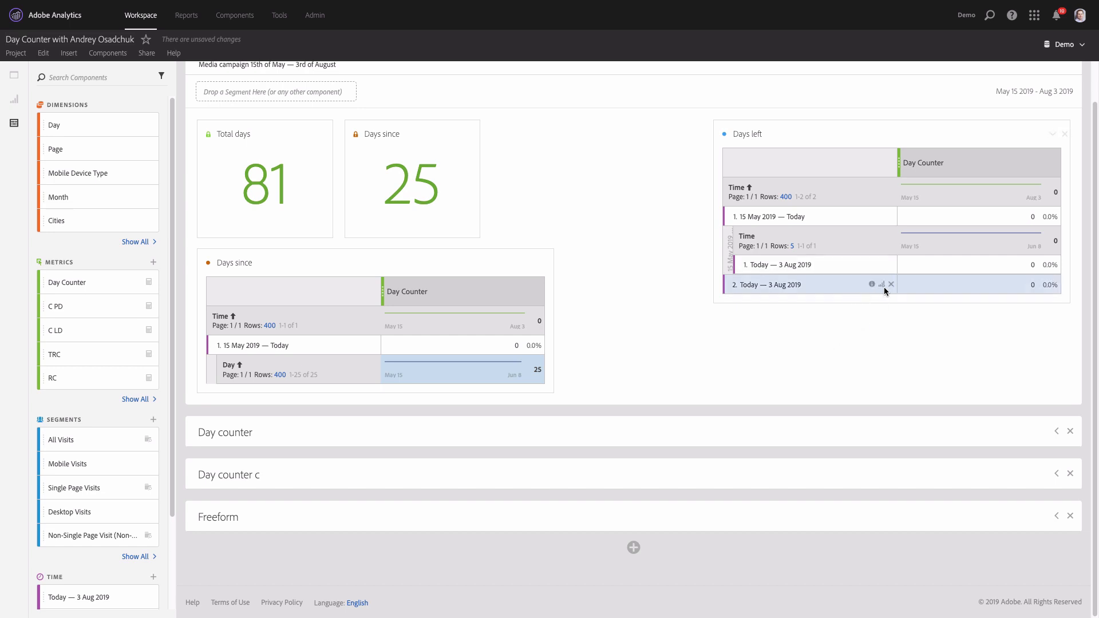
left_click(891, 284)
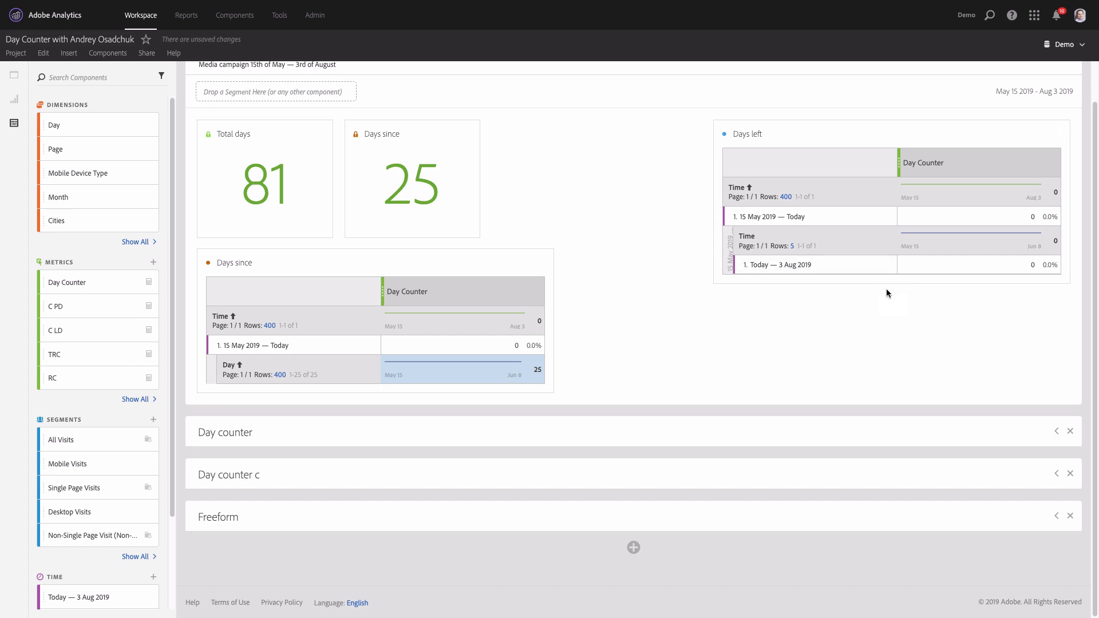
Step: Replace the Days left table's rows with the "Today — 3 Aug 2019" date range, broken down by Day with the daily rows collapsed
left_click(893, 239)
left_click(884, 194)
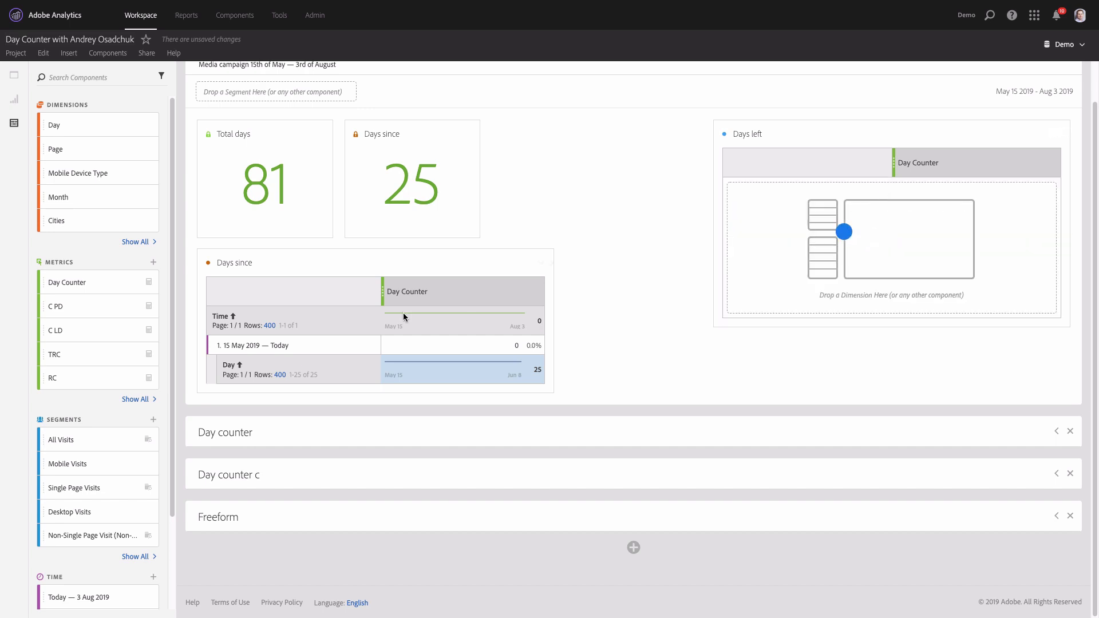
left_click_drag(86, 597, 794, 206)
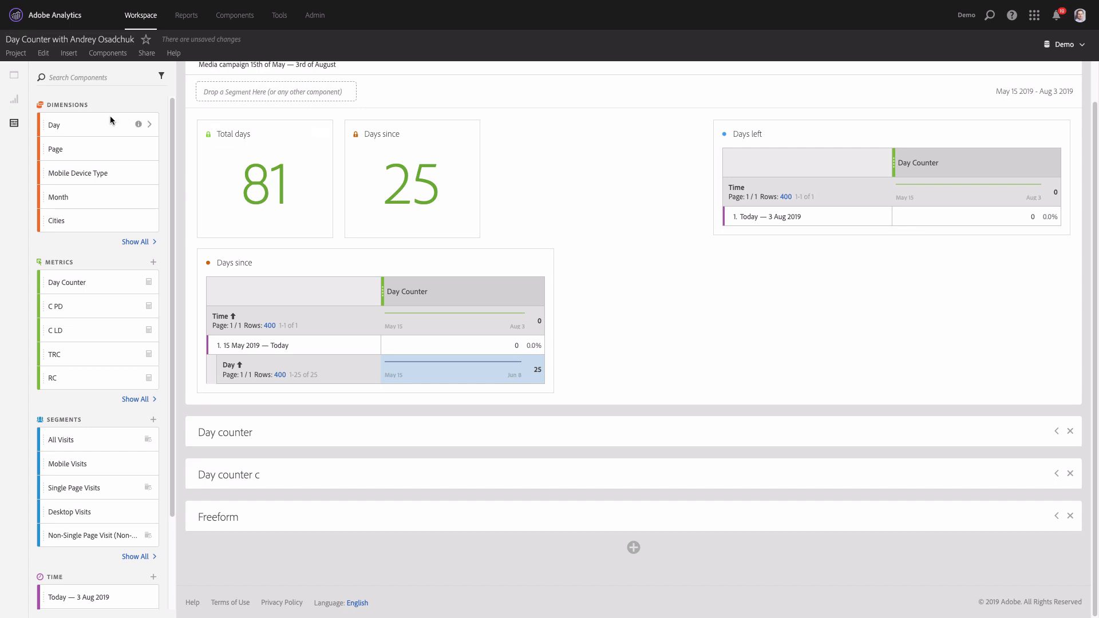
left_click_drag(71, 124, 783, 216)
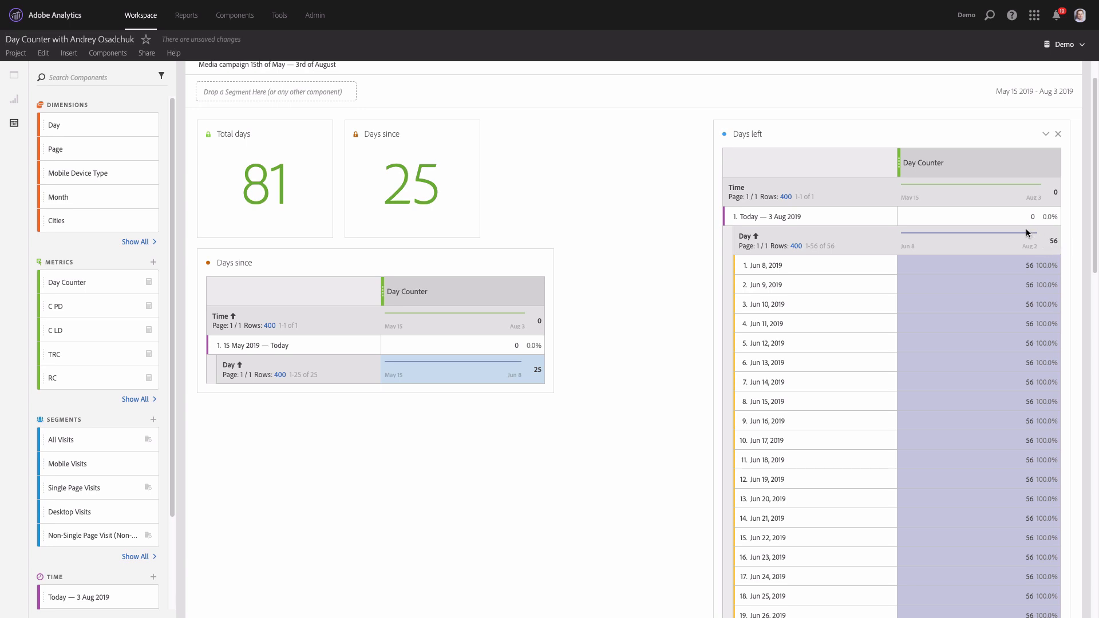
left_click(877, 241)
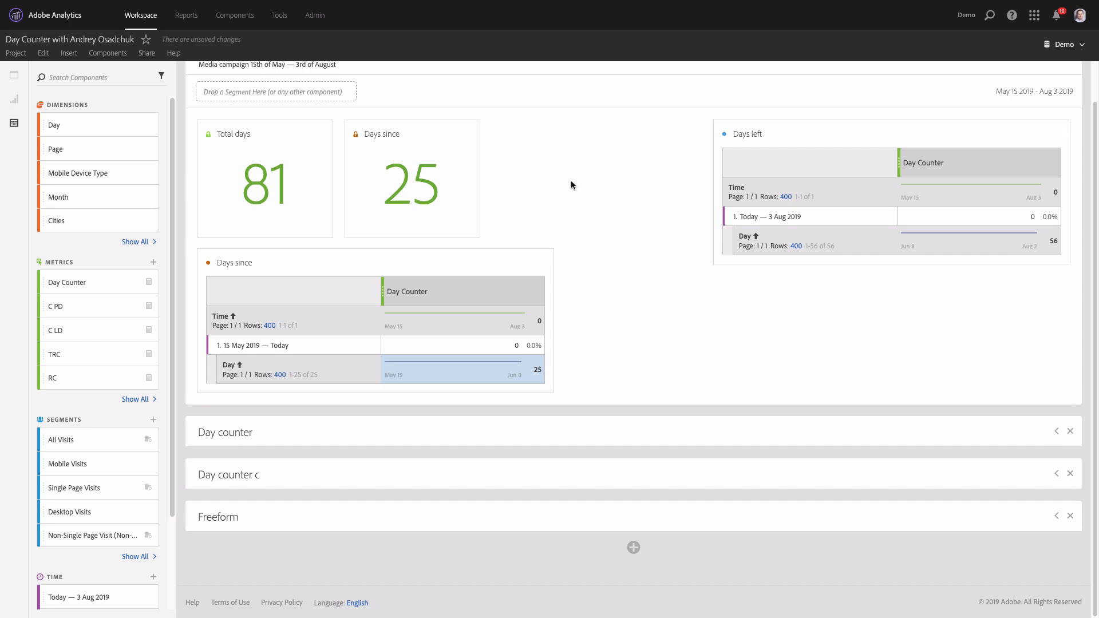
Step: Duplicate the Days since summary number and place the copy beside the original in the row of numbers
right_click(412, 127)
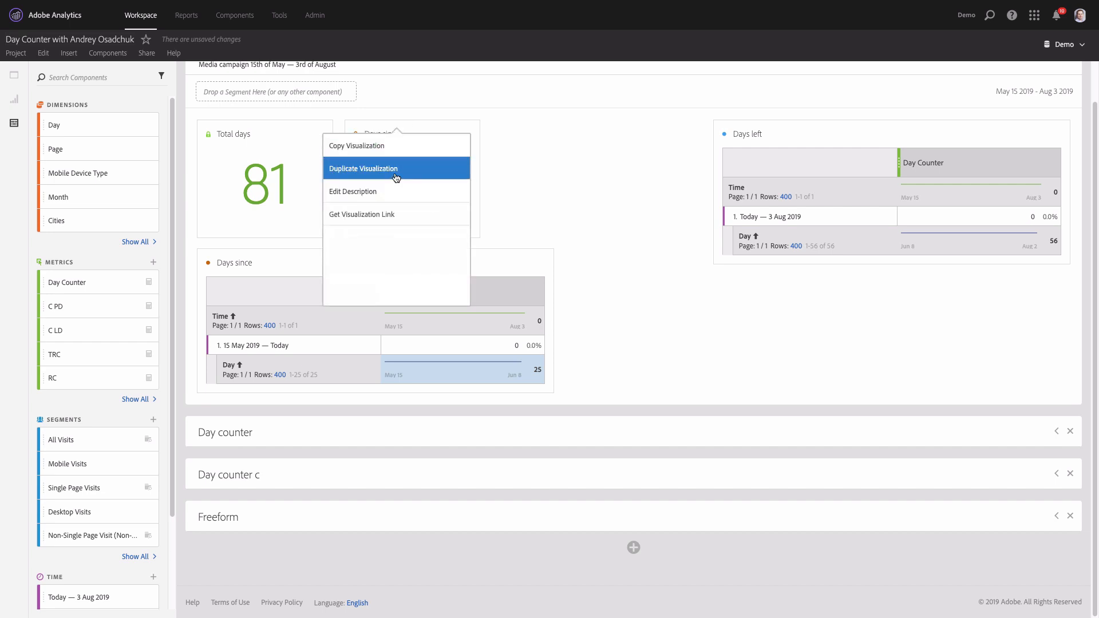
left_click(397, 167)
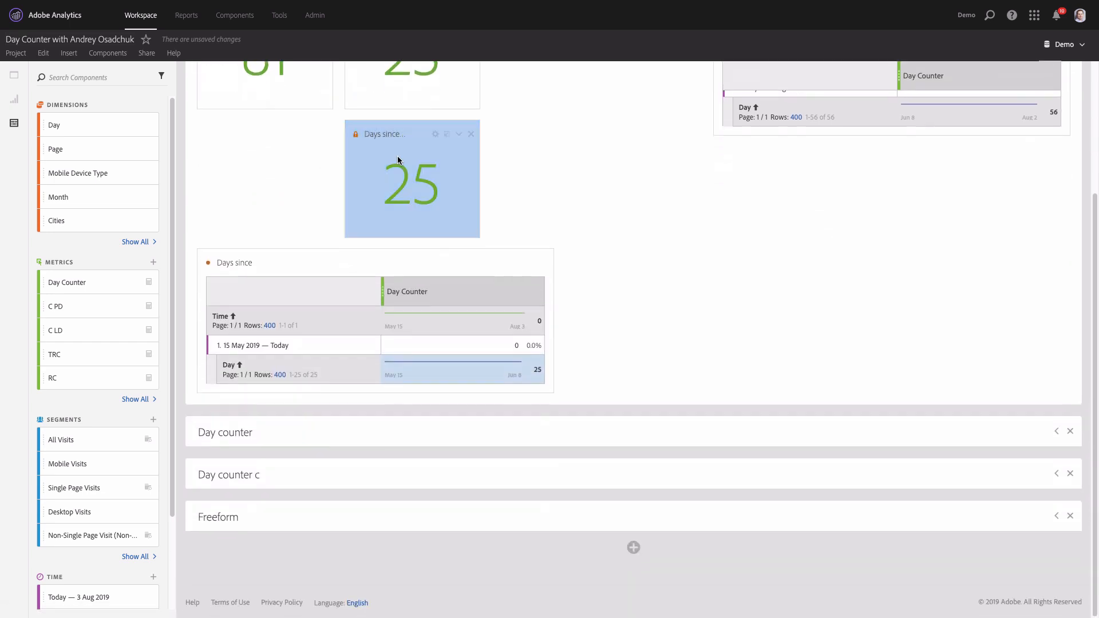
left_click_drag(412, 124, 563, 94)
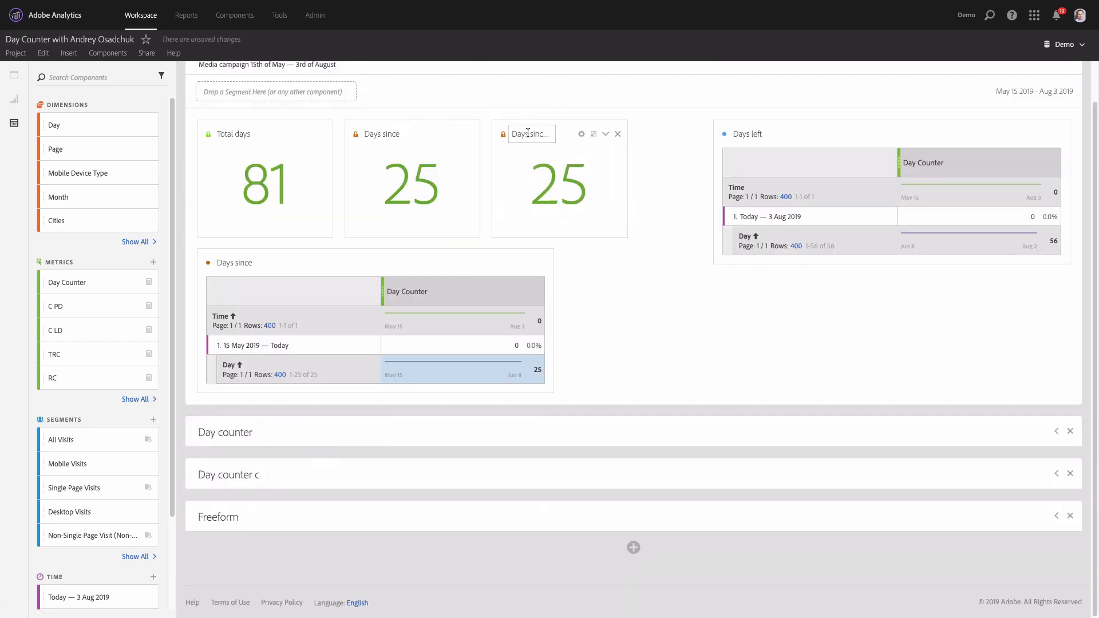
Step: Switch the duplicated summary number's data source to the Days left table, keeping Show Data Source enabled
left_click(503, 134)
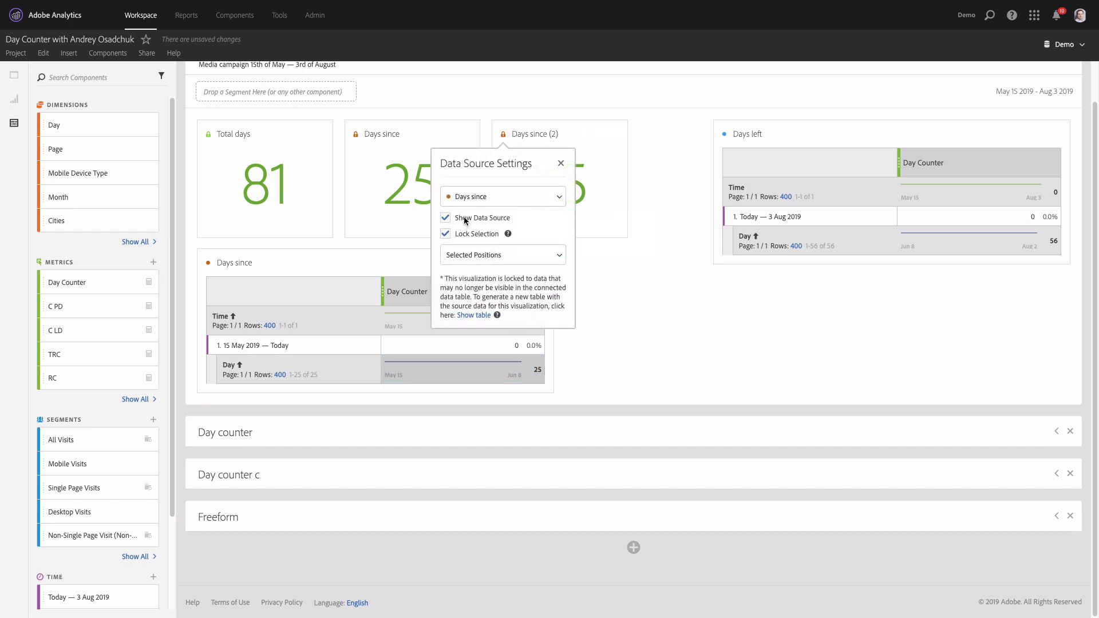
left_click(478, 201)
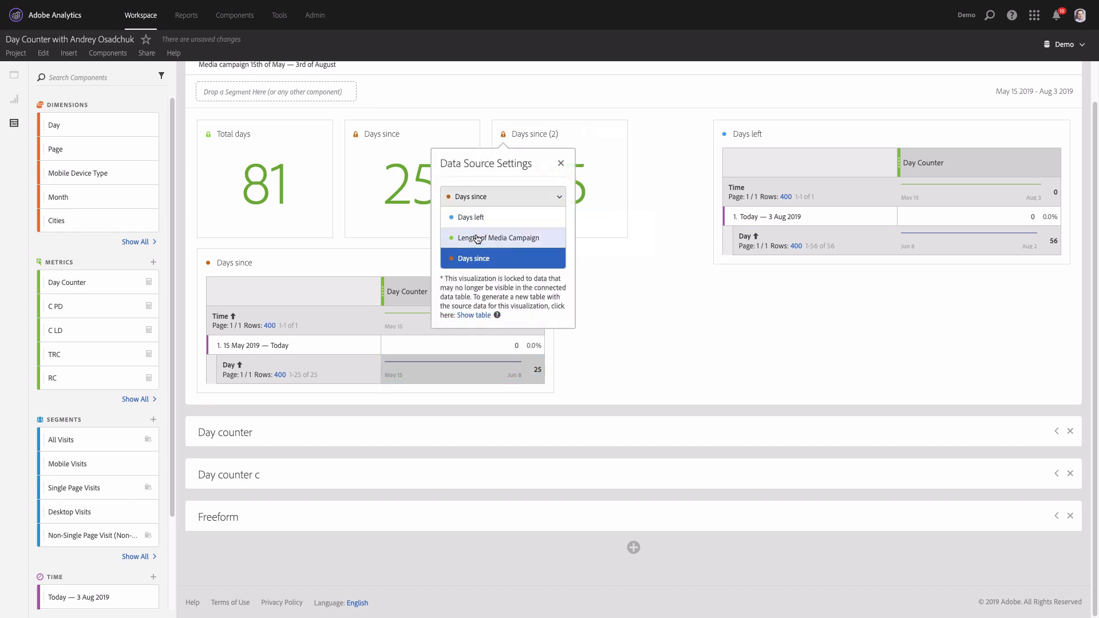
left_click(475, 223)
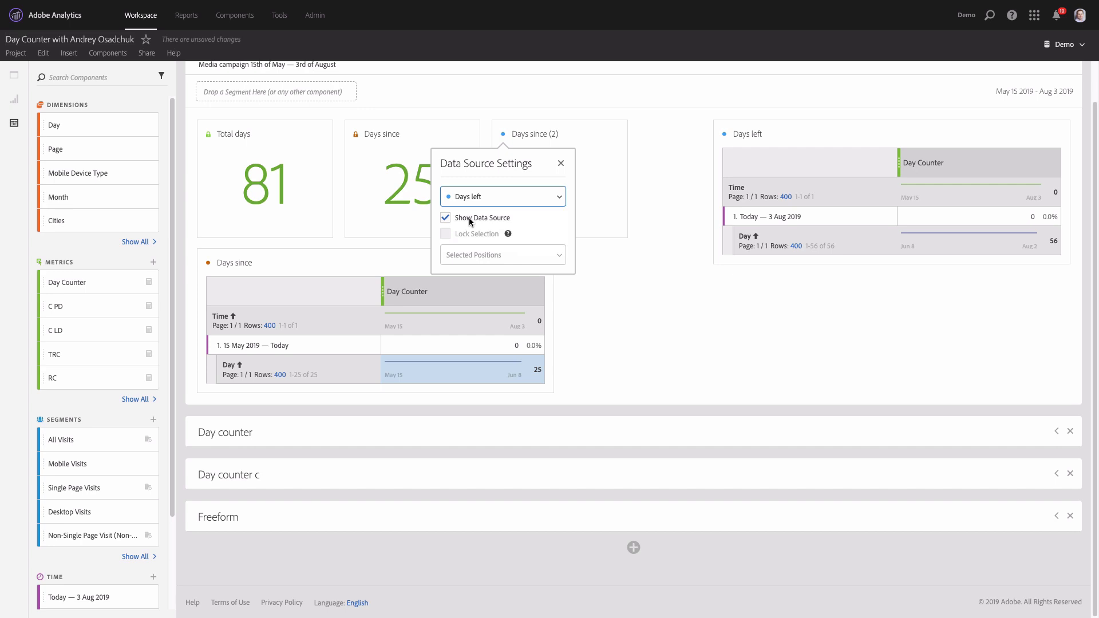
left_click(446, 218)
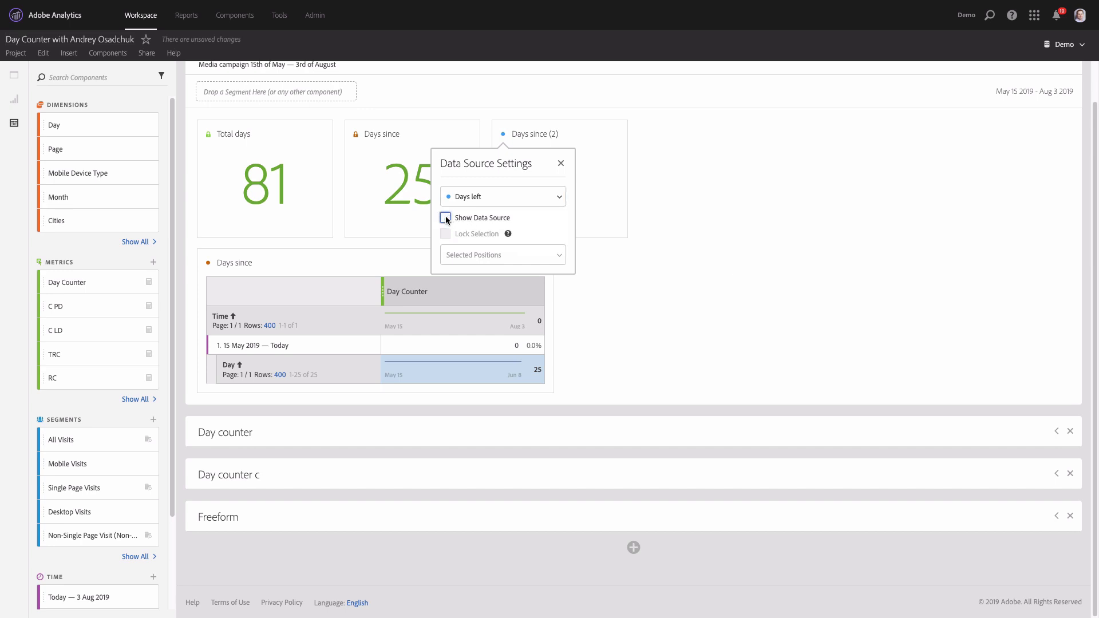
left_click(446, 218)
left_click(620, 283)
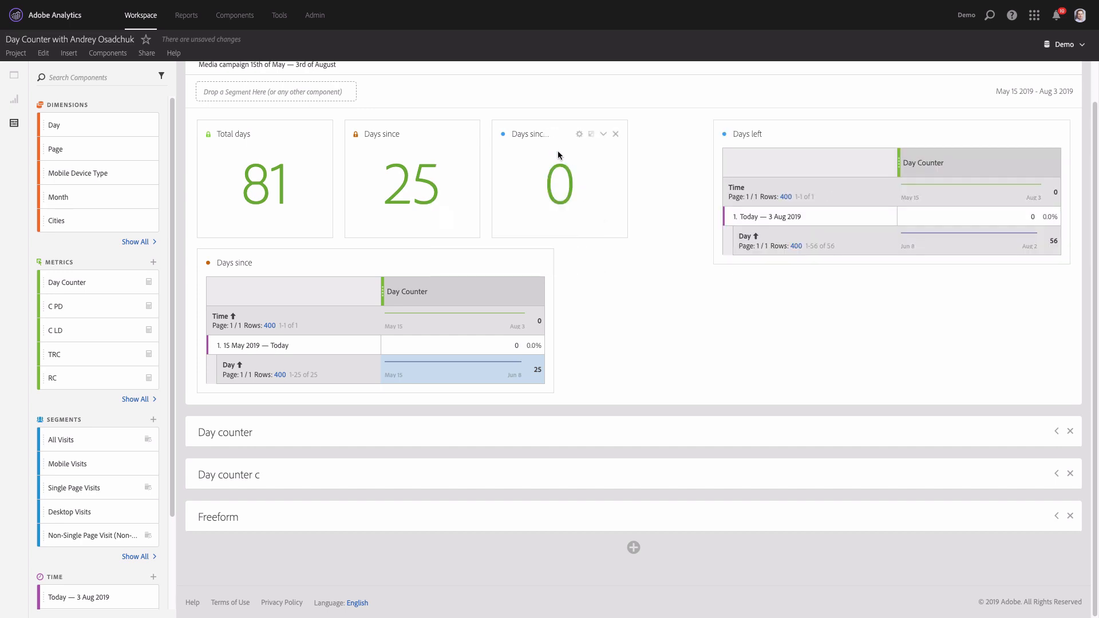
Step: Feed the duplicated summary number from the Day breakdown total in the Days left table and lock the selection
left_click(1029, 247)
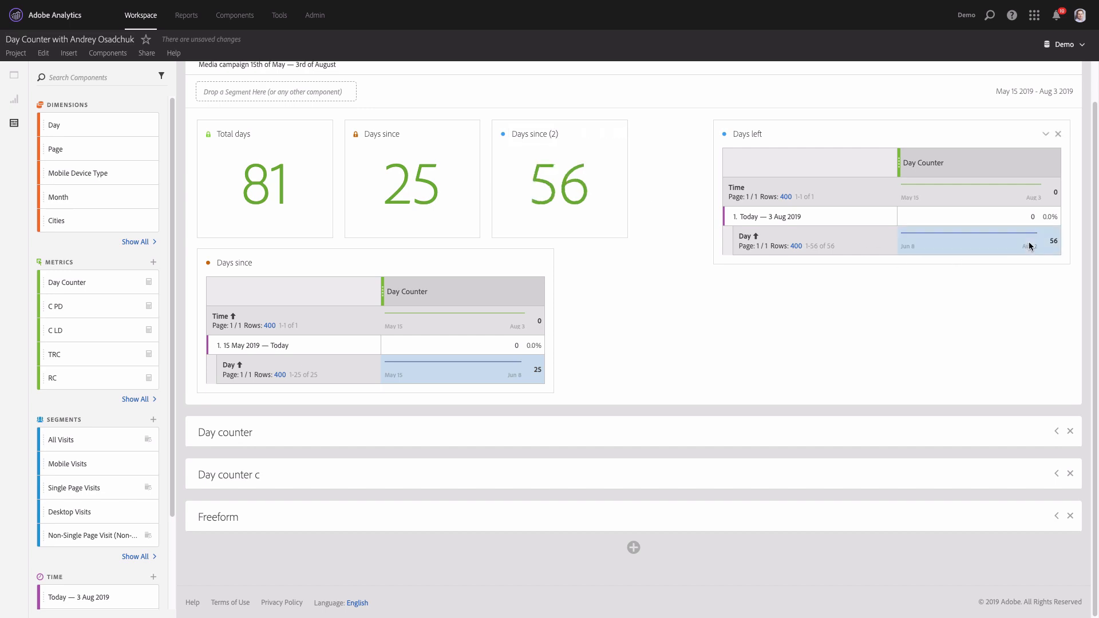
left_click(502, 134)
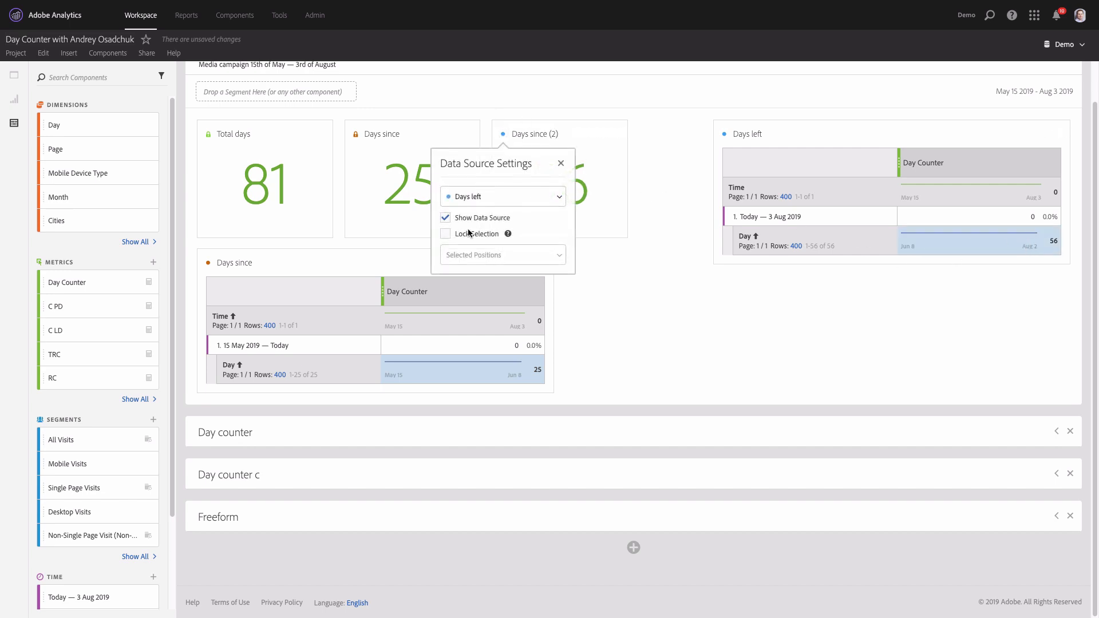
left_click(644, 294)
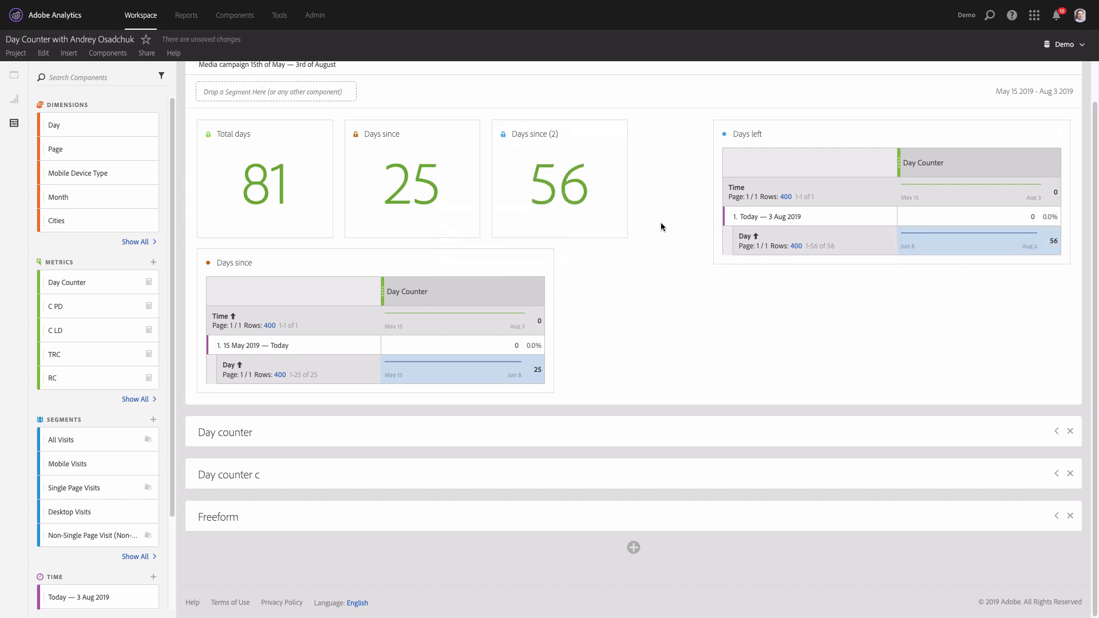
Step: Rename the duplicated summary number as "Days left"
left_click(538, 133)
left_click_drag(528, 134, 567, 135)
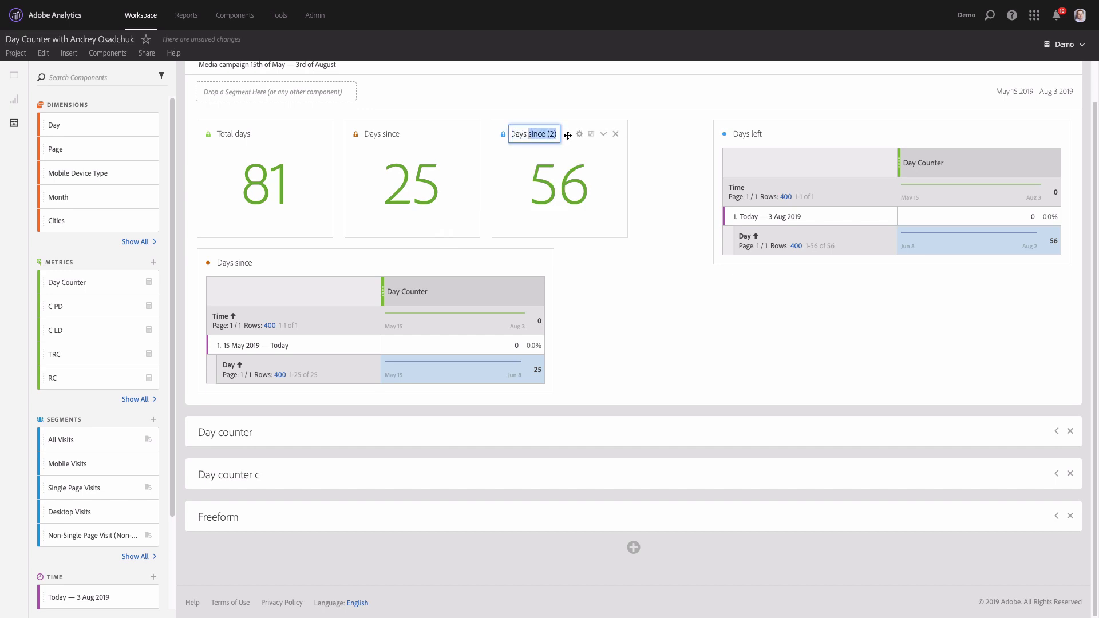
type("left")
left_click(630, 279)
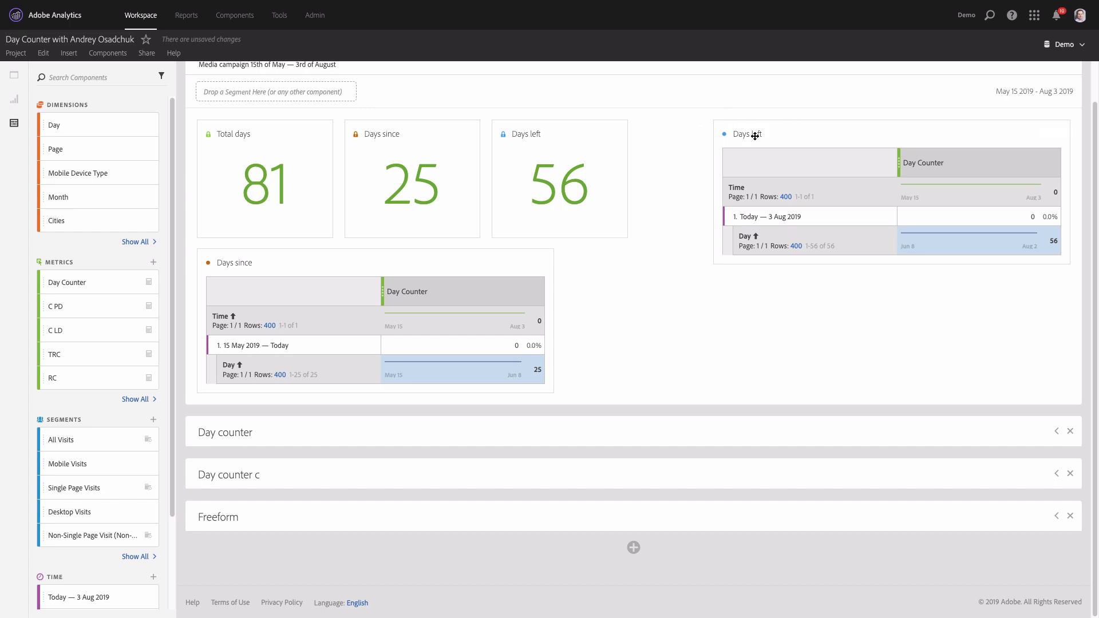
Step: Move the Days left table beside the Days since table and narrow both so they fit under the three summary numbers
left_click_drag(839, 128, 407, 314)
left_click_drag(684, 252, 612, 253)
left_click_drag(773, 298, 629, 292)
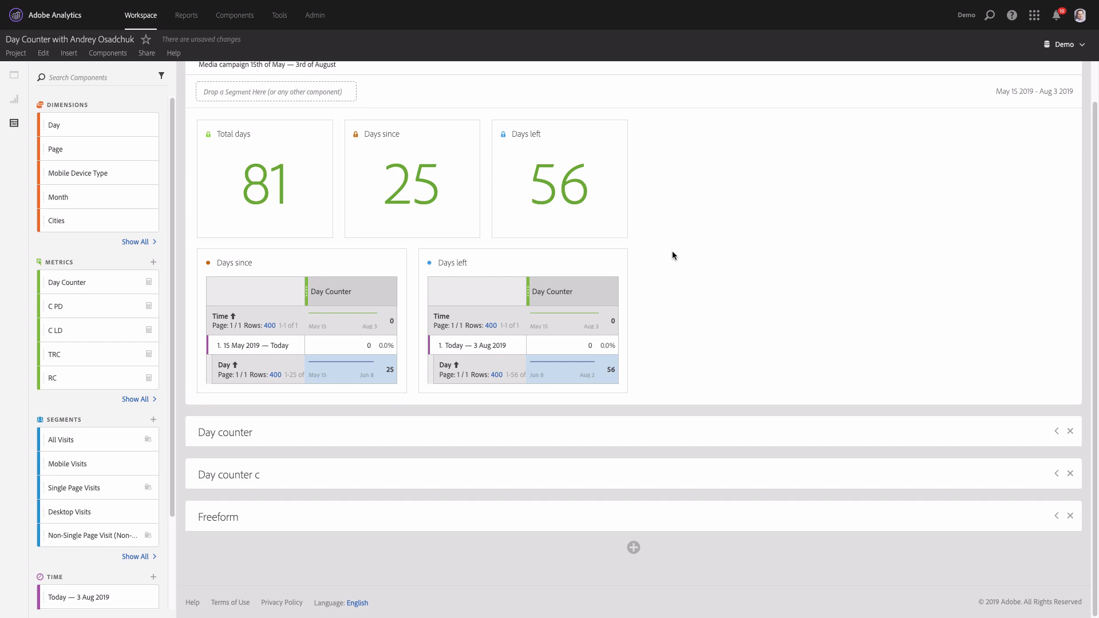
Step: Add a Bullet visualization sourced from the Days since table and fit it into the space beside the Days left number
scroll(672, 252, "up", 1)
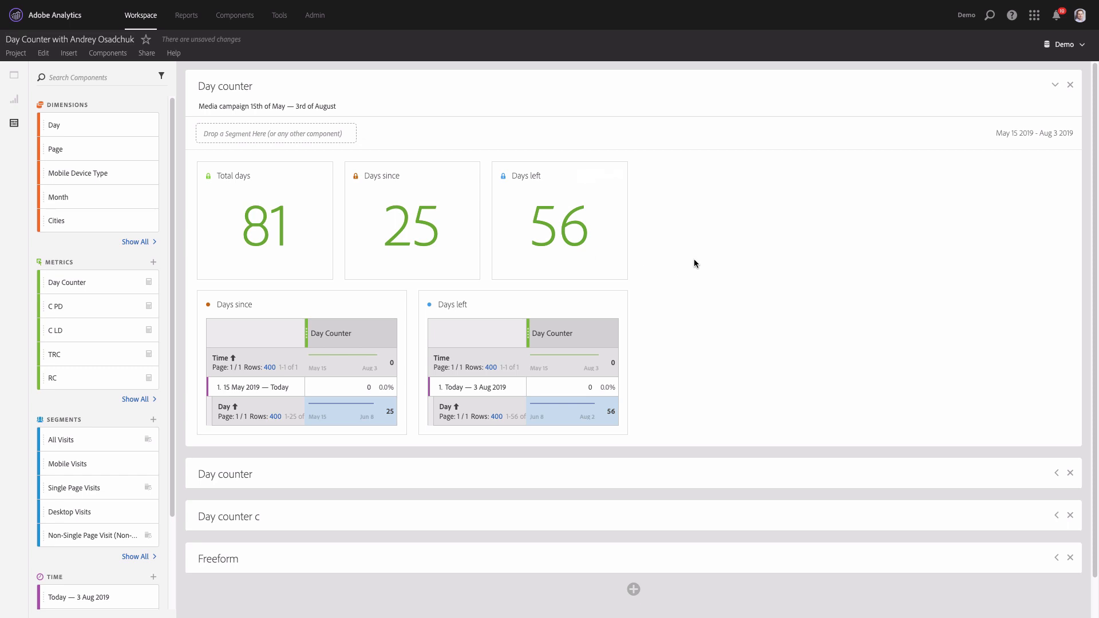
left_click(15, 101)
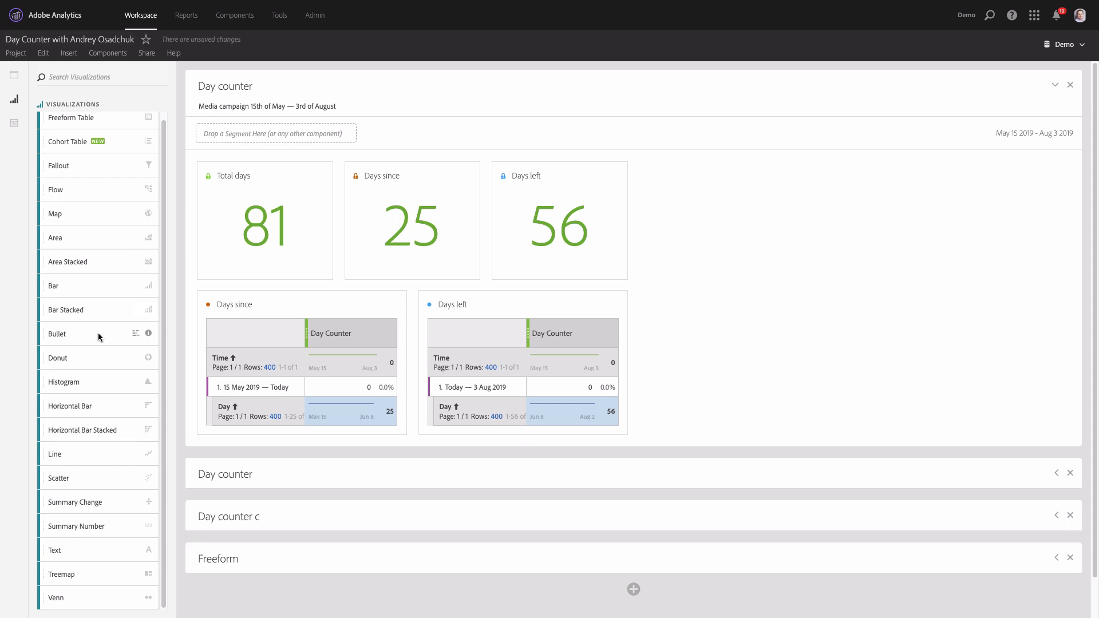
left_click_drag(84, 334, 228, 280)
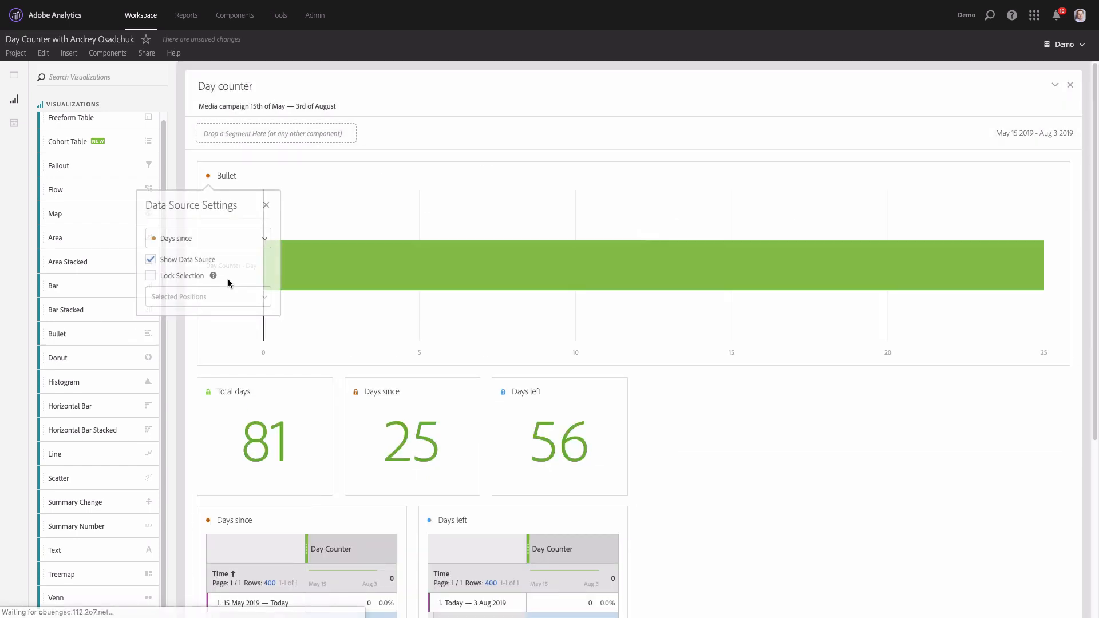
left_click(198, 337)
left_click_drag(199, 335, 643, 302)
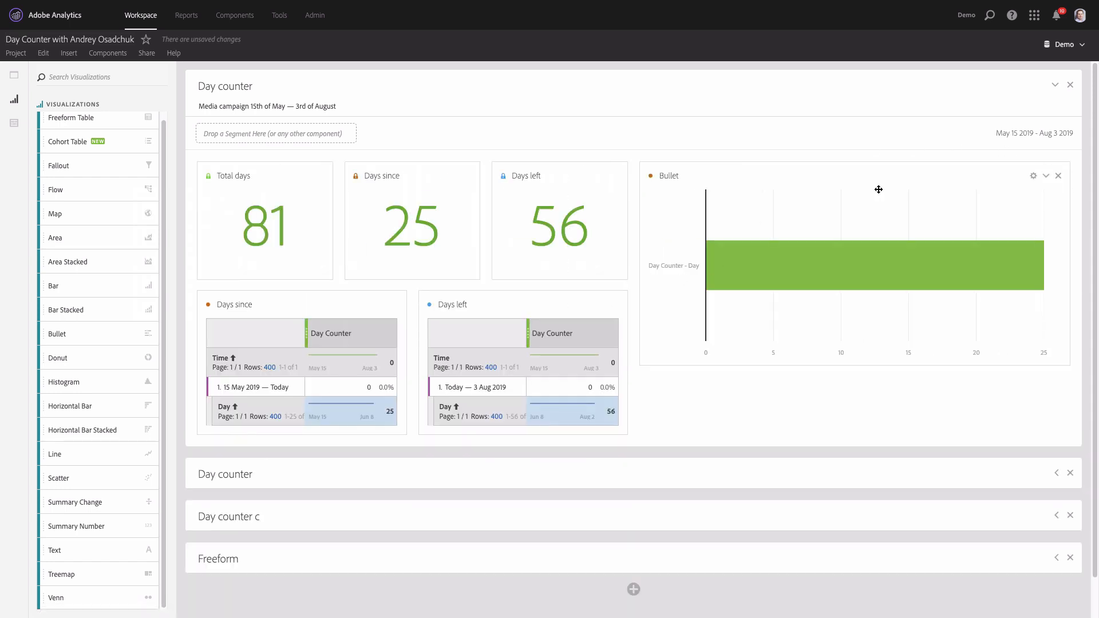
left_click(651, 177)
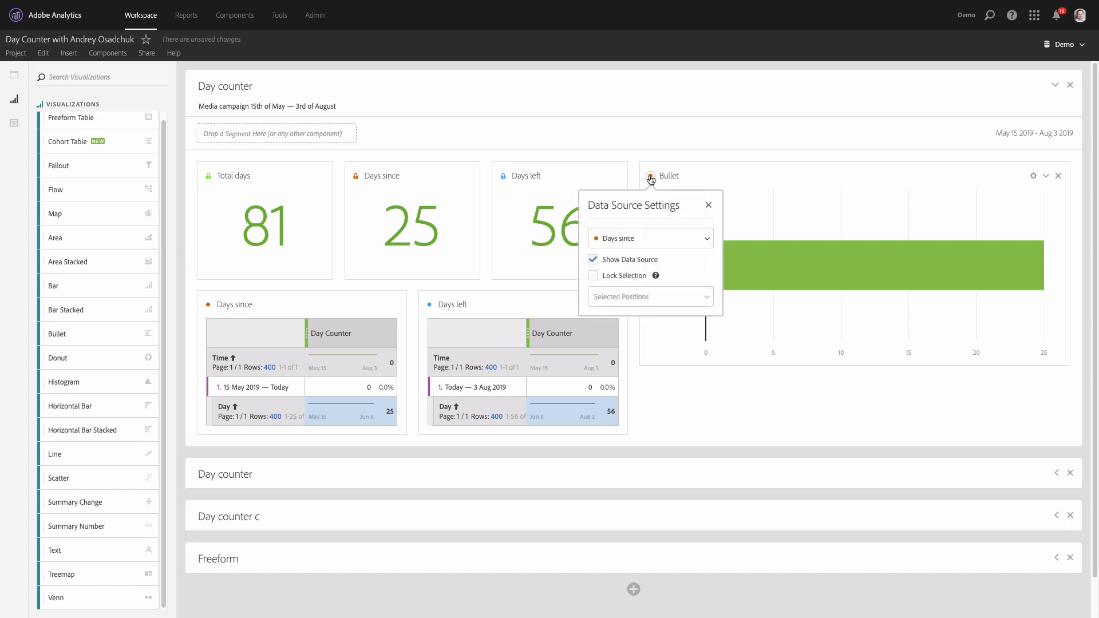
left_click(877, 386)
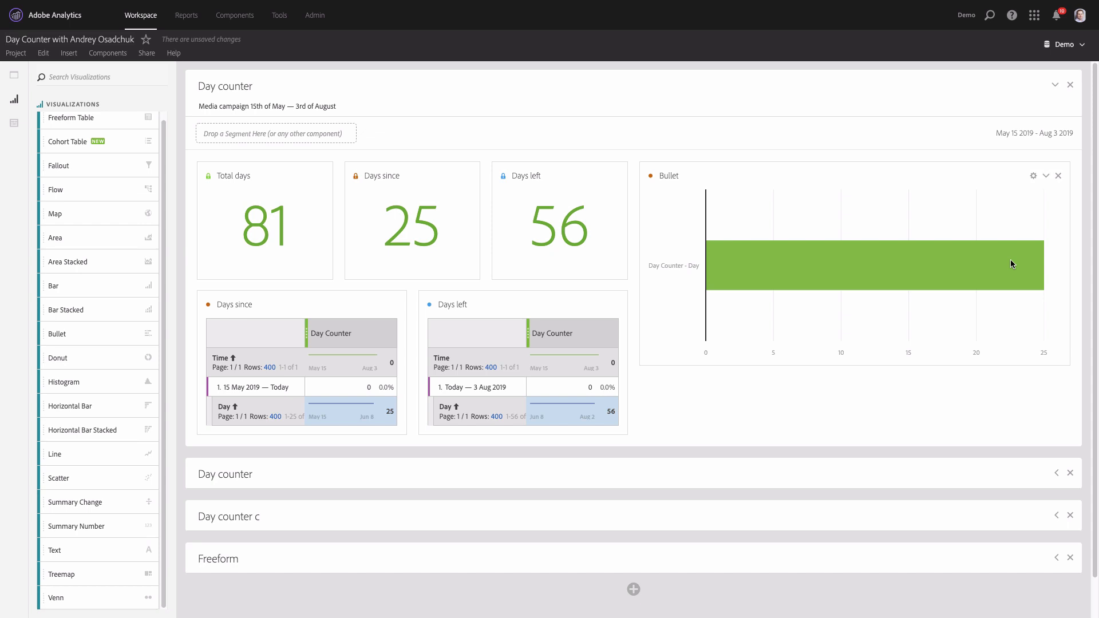
Step: Set the Bullet visualization's mid goal to 81
left_click(1034, 178)
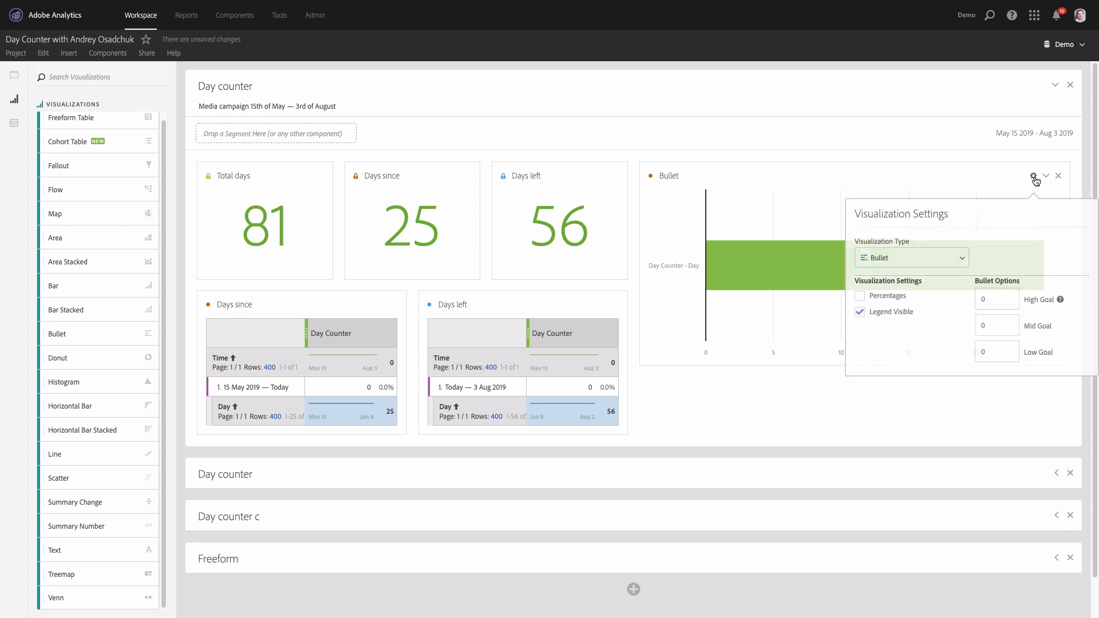
left_click(1002, 323)
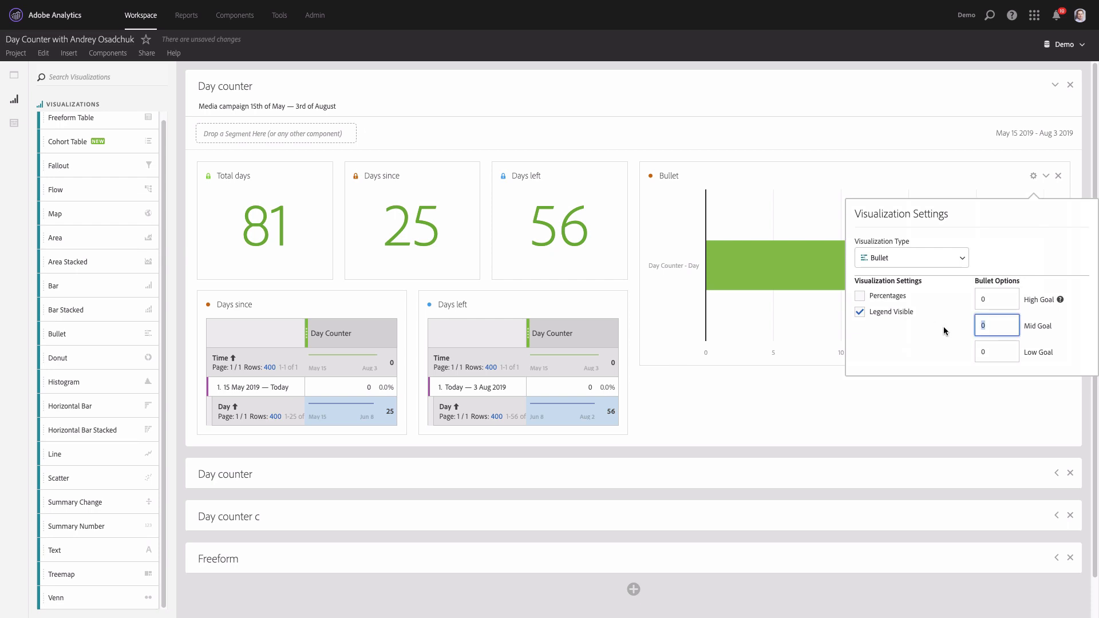
type("81")
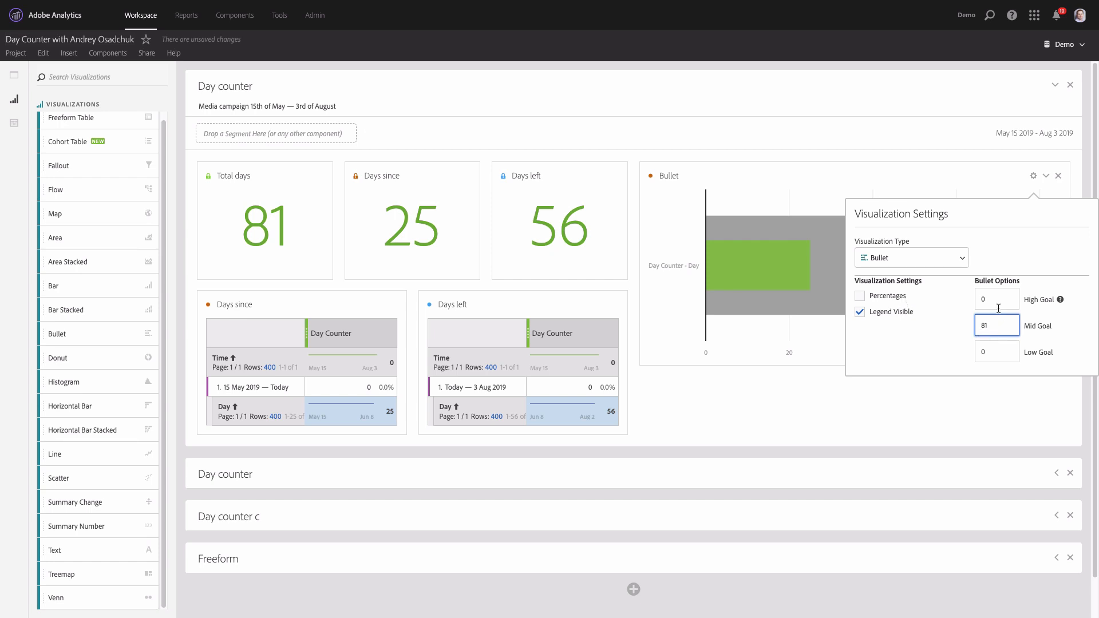
left_click(845, 417)
left_click(846, 418)
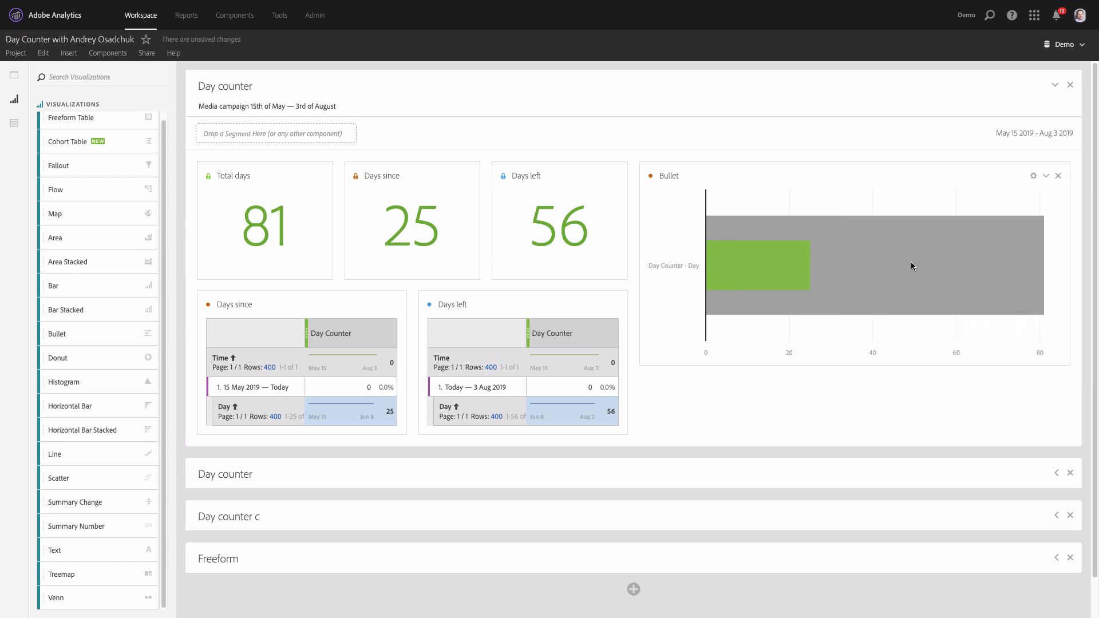
Step: Clear the Bullet visualization's mid goal and set its high goal to 81
left_click(1033, 177)
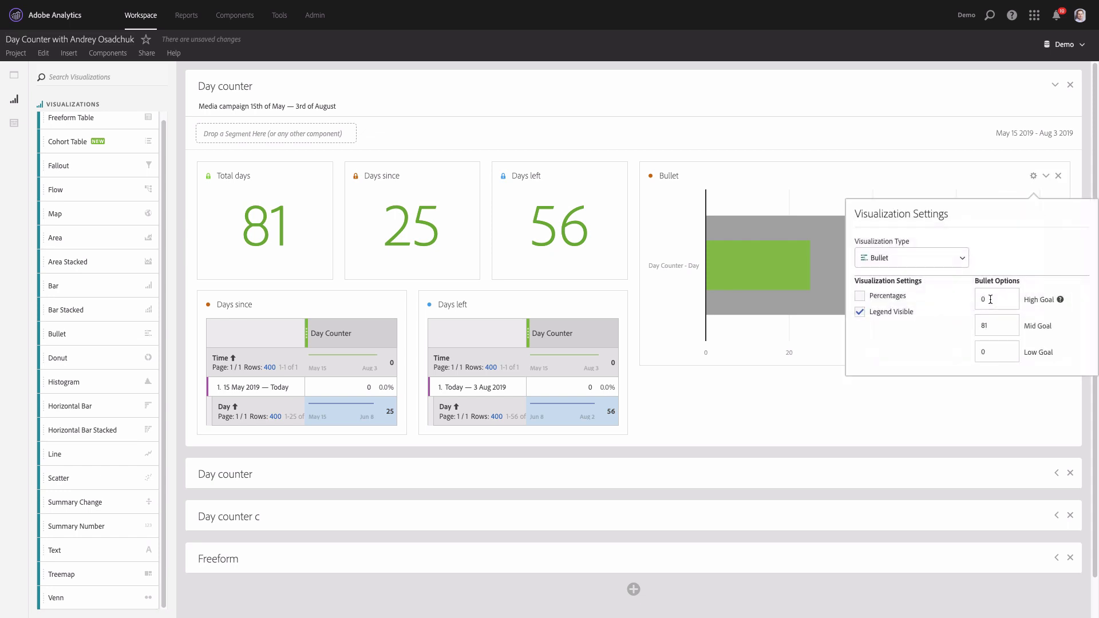
double_click(994, 325)
key("BackSpace")
double_click(976, 298)
type("81")
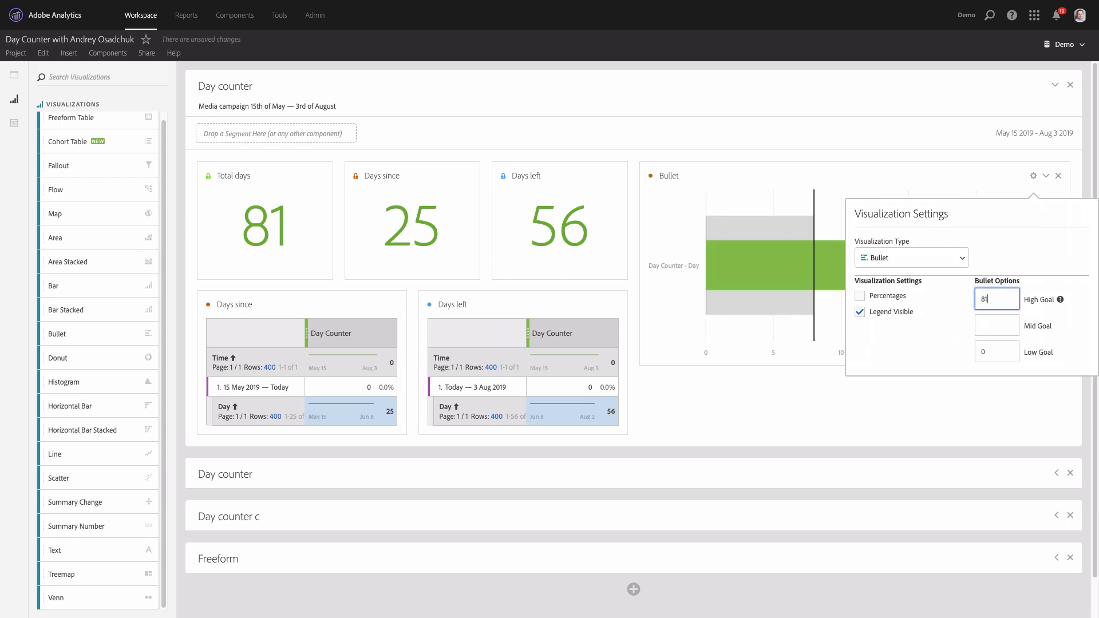
left_click(936, 413)
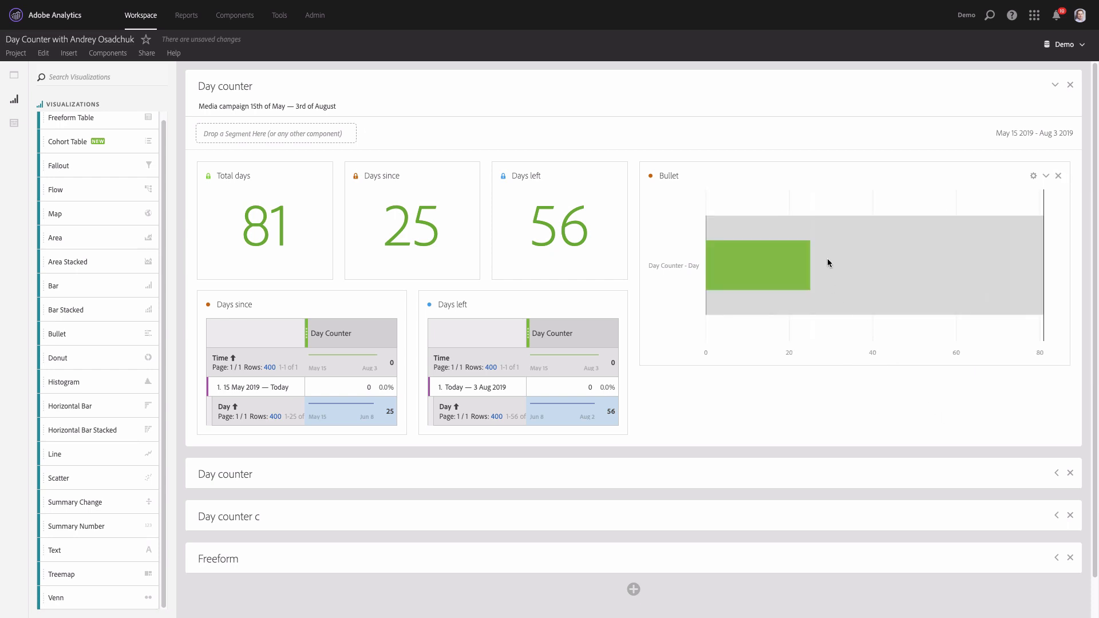
Step: Clear the Bullet visualization's high goal and set its low goal to 81
left_click(1034, 177)
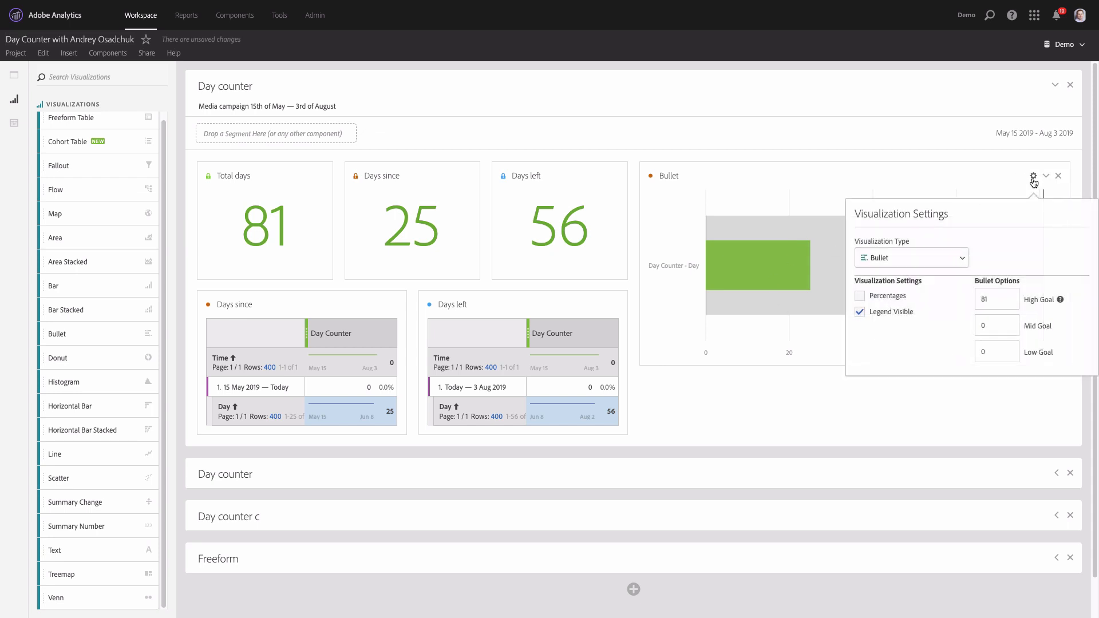
left_click(997, 299)
key("BackSpace")
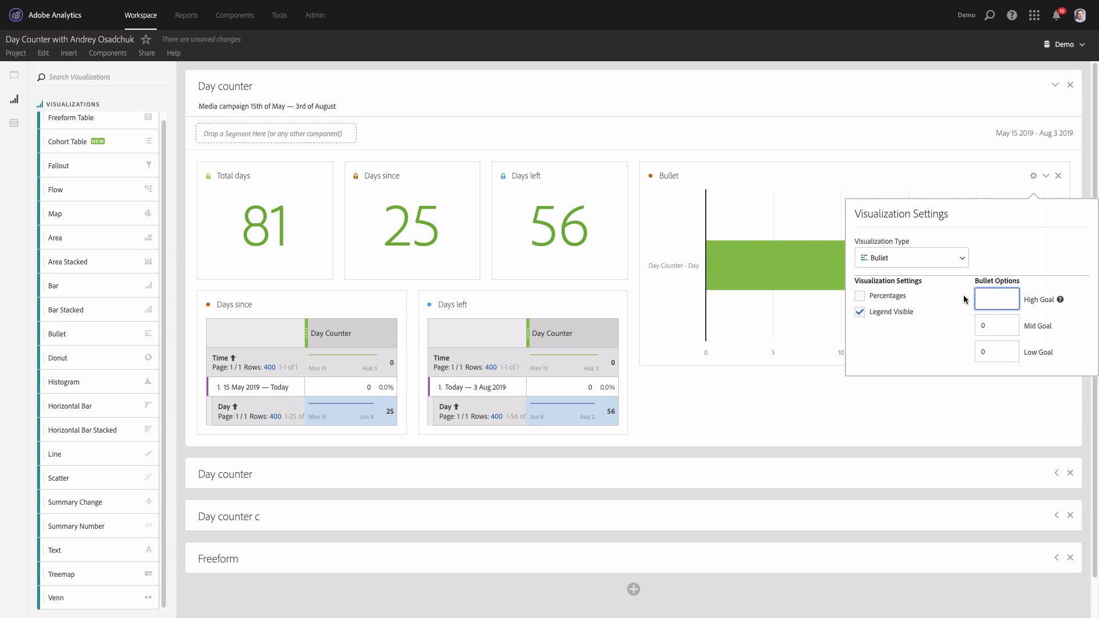
left_click(984, 353)
key("BackSpace")
type("81")
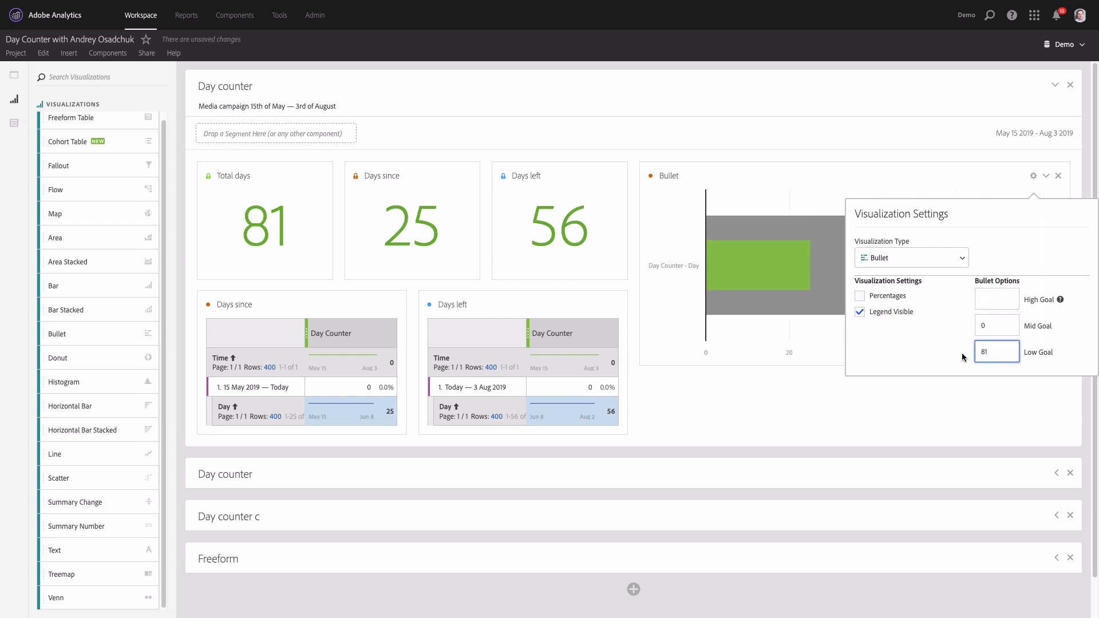
left_click(791, 398)
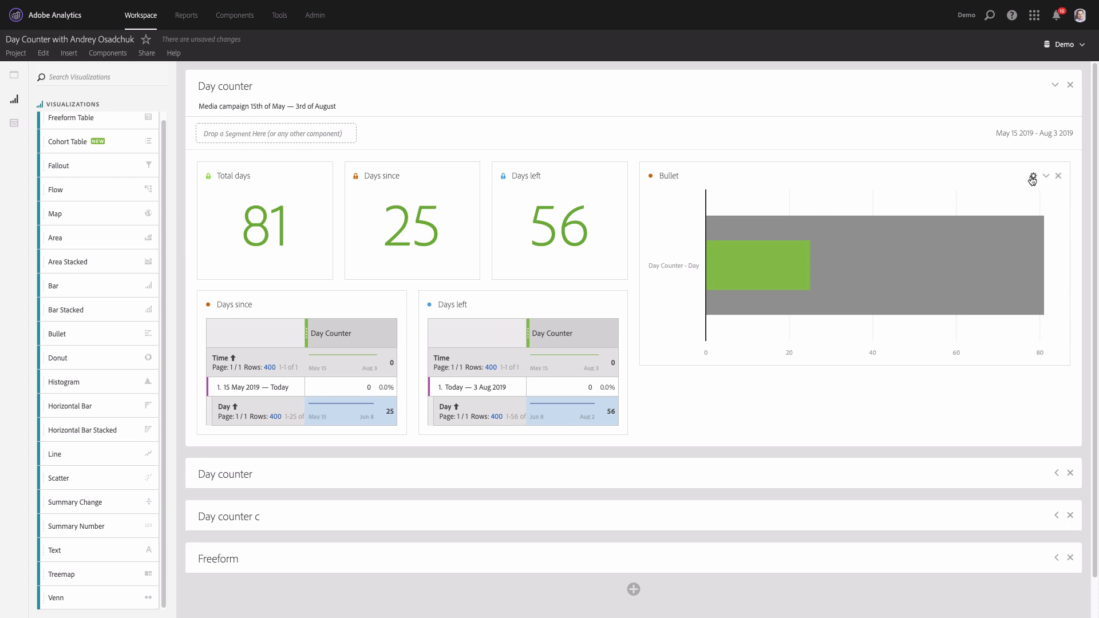
left_click(1034, 177)
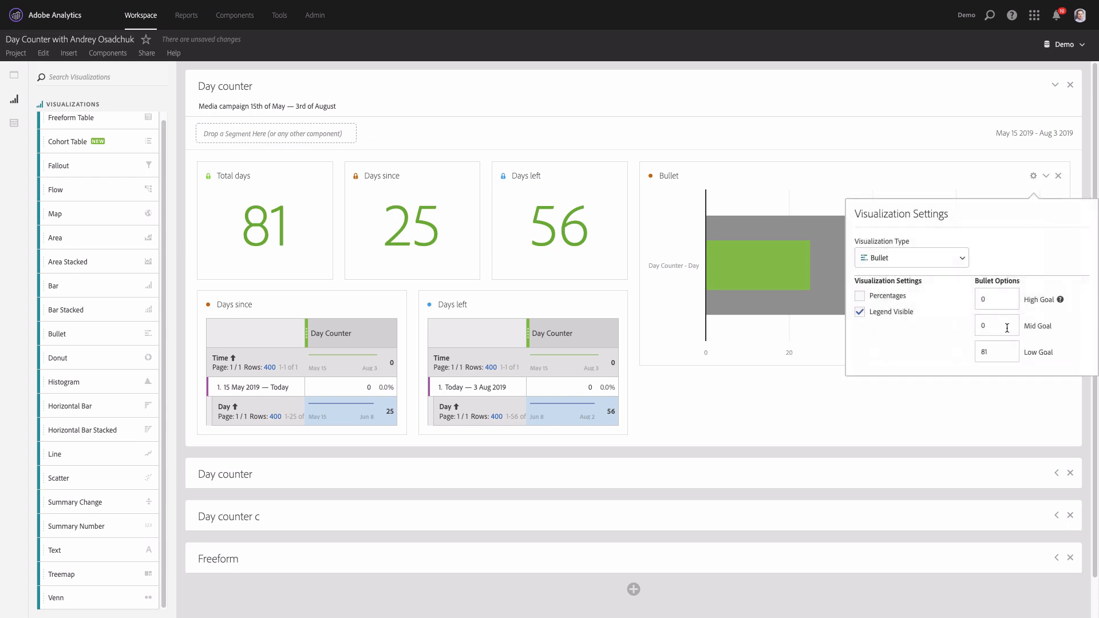
left_click(961, 402)
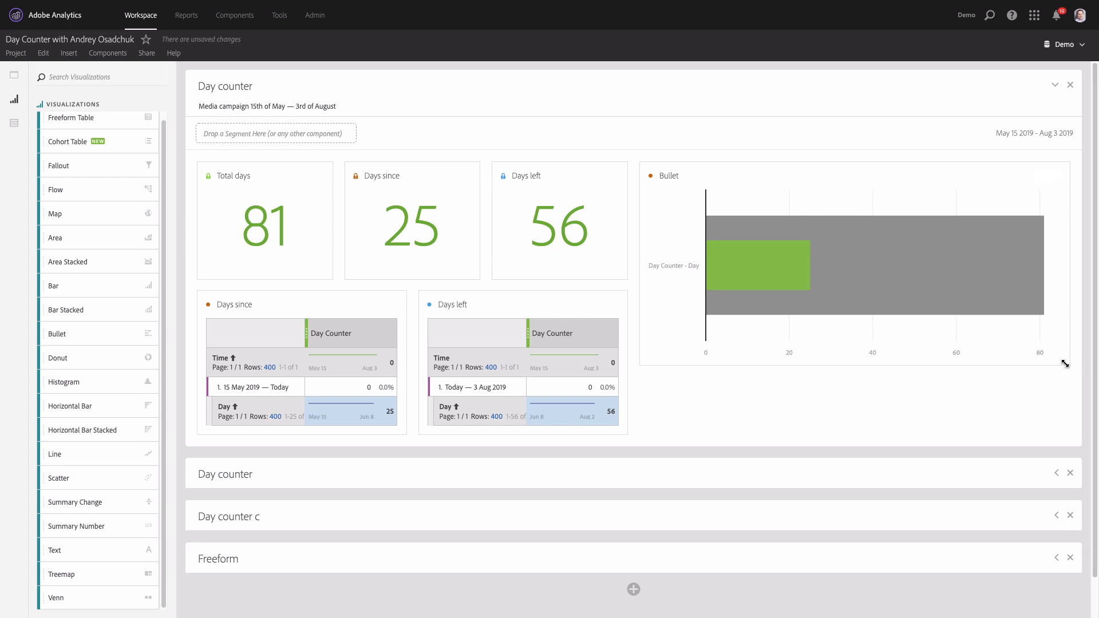
Step: Shrink the Bullet visualization to the height of the summary numbers and hide its legend
left_click_drag(1066, 362, 845, 282)
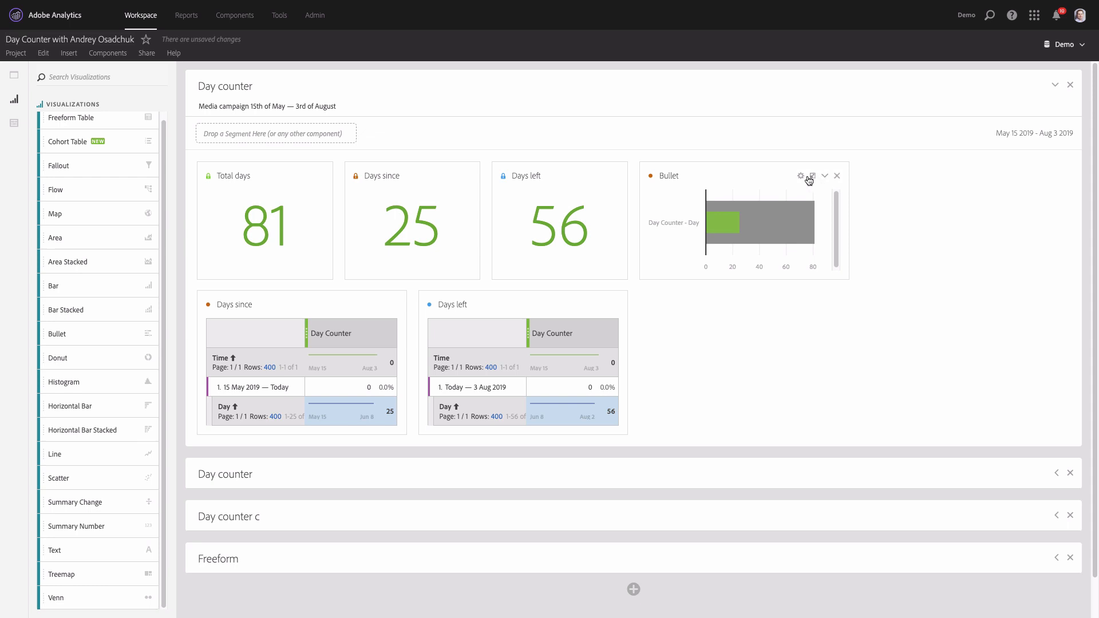
left_click(800, 178)
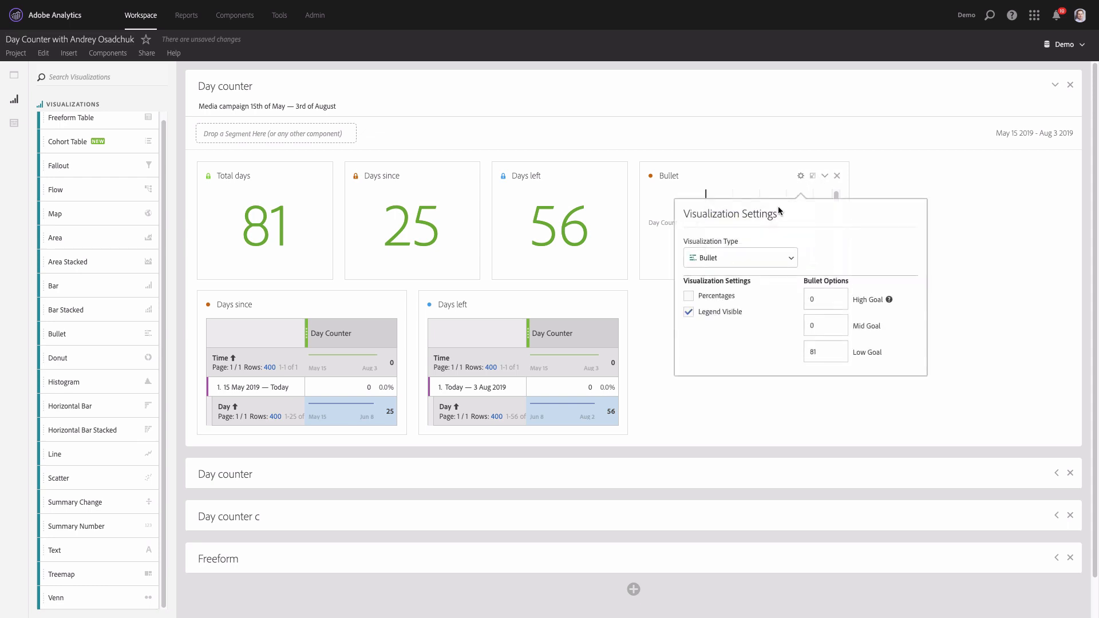
left_click(717, 310)
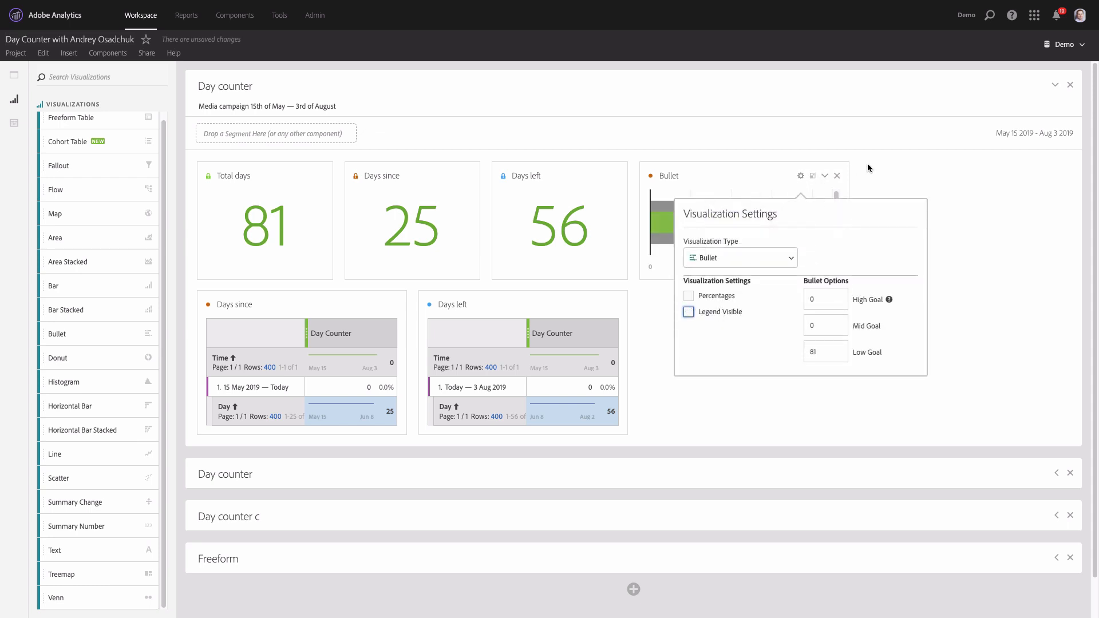
left_click(888, 172)
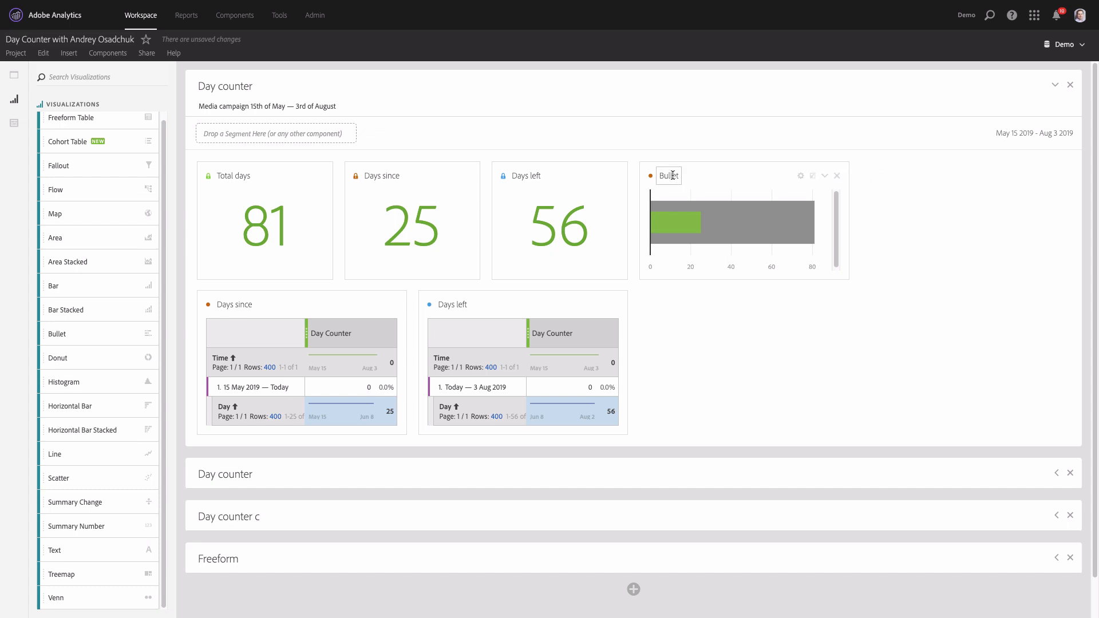
Step: Rename the Bullet visualization Progress and lock its data source selection
left_click(672, 175)
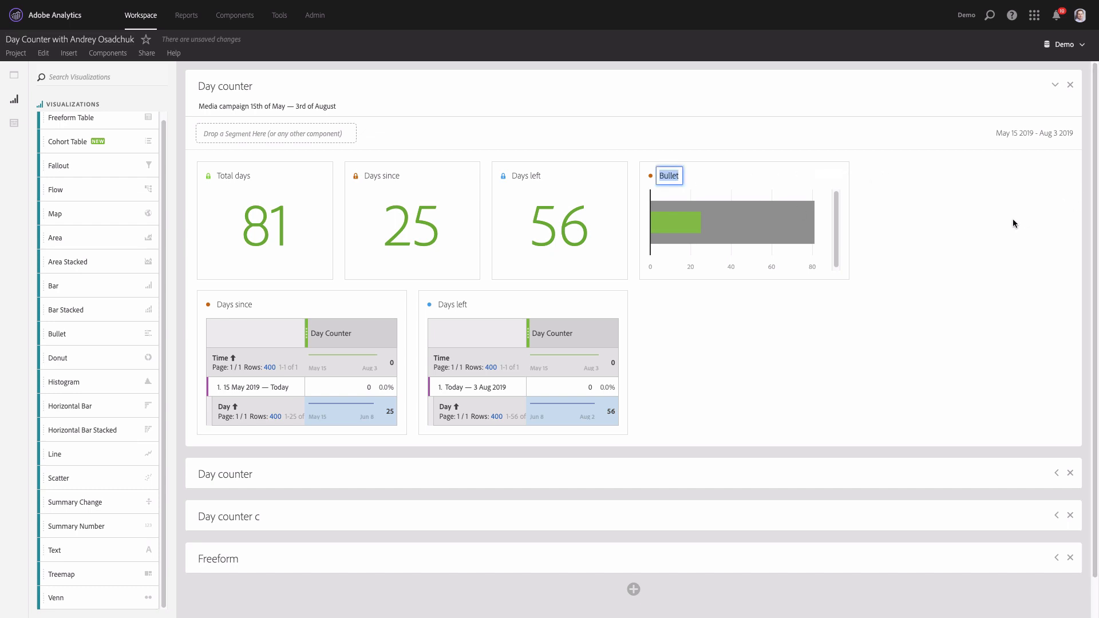
type("Progress")
key("Return")
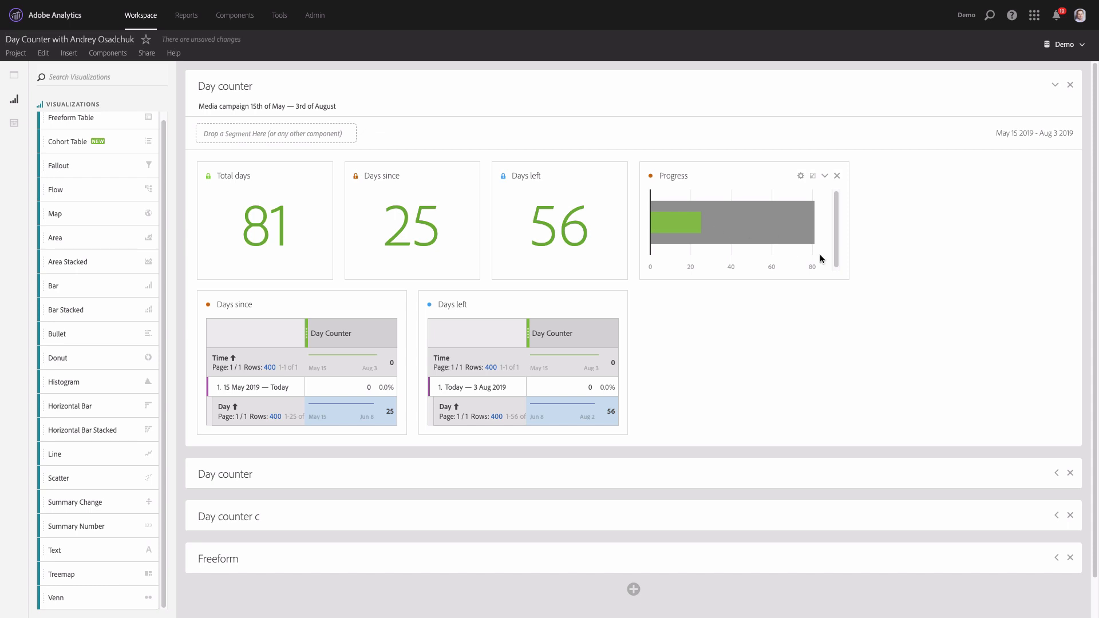
left_click(651, 180)
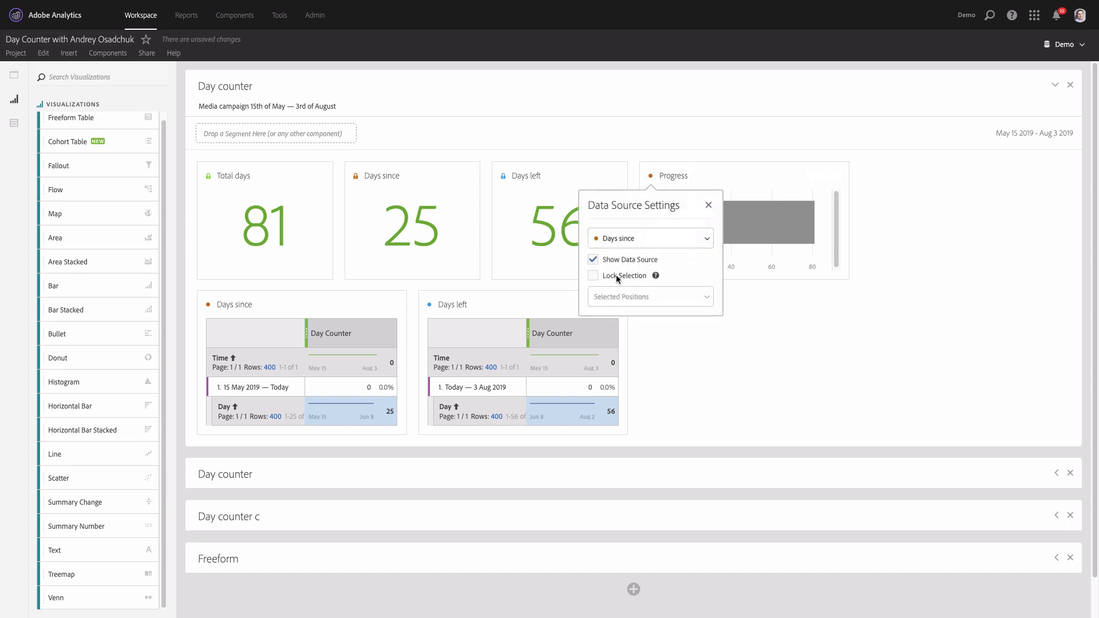
left_click(592, 276)
left_click(866, 303)
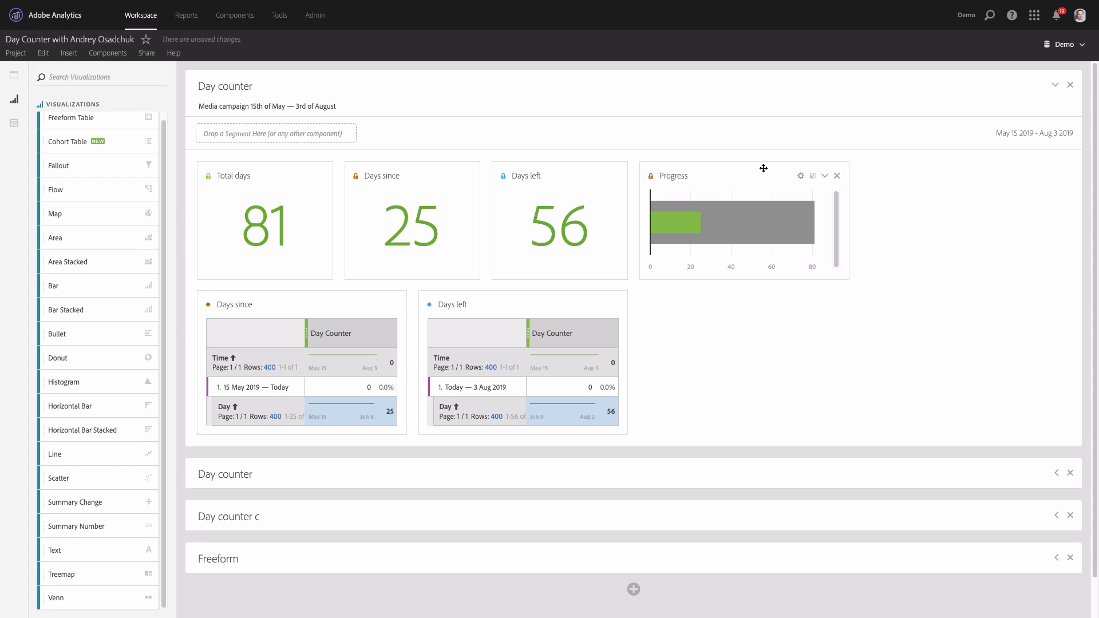
Step: Duplicate the Progress chart, unlock the copy's selection and set its data source to Days left
right_click(763, 169)
left_click(735, 212)
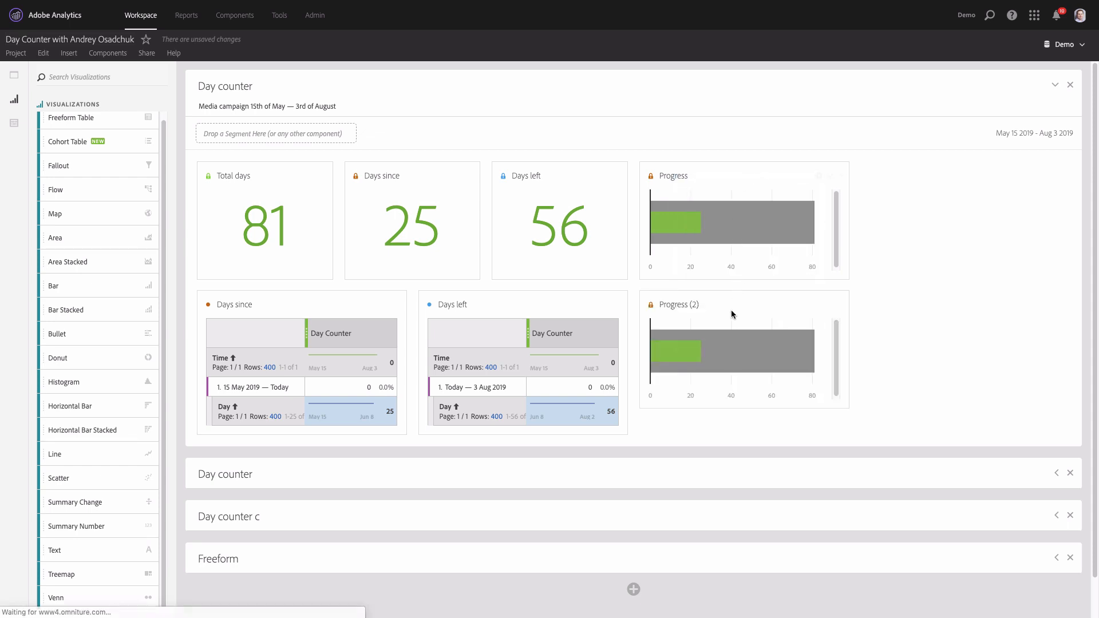
left_click(650, 304)
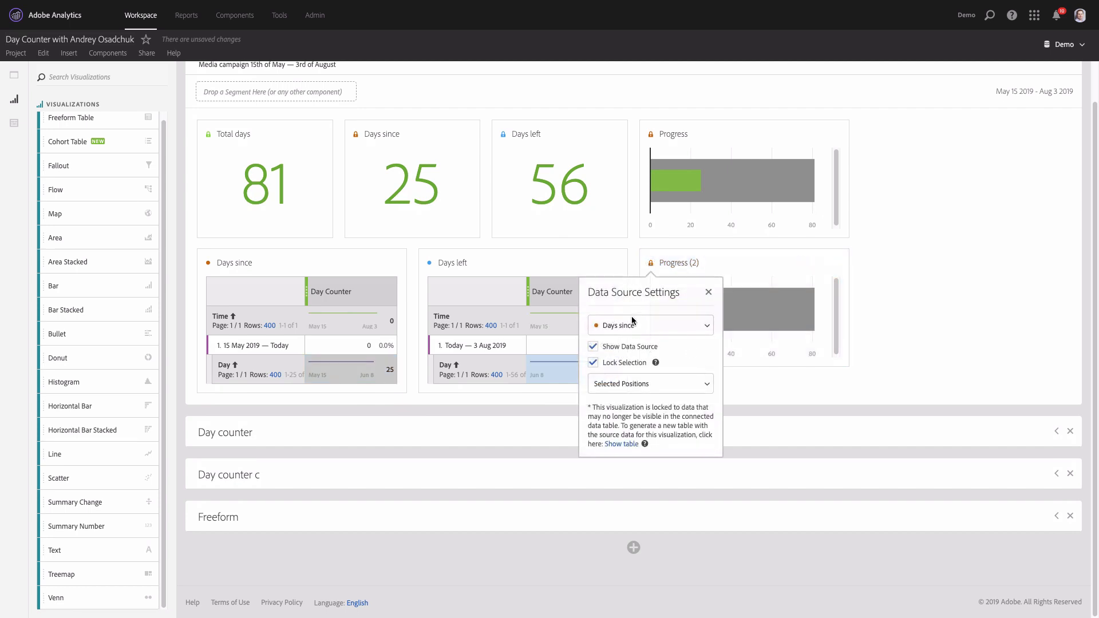
left_click(621, 363)
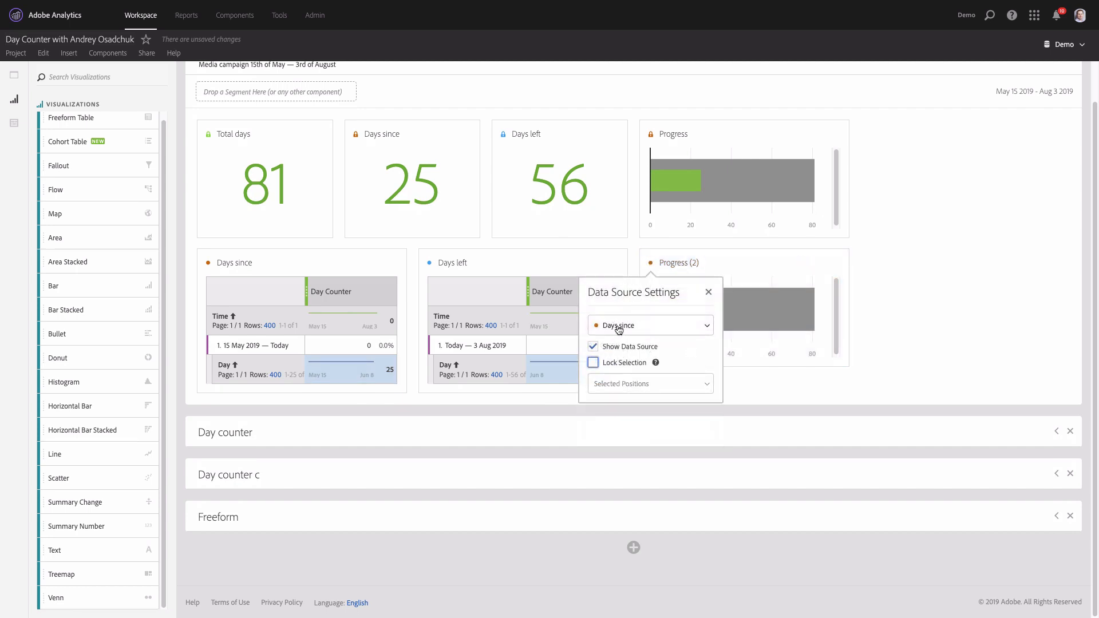
left_click(619, 326)
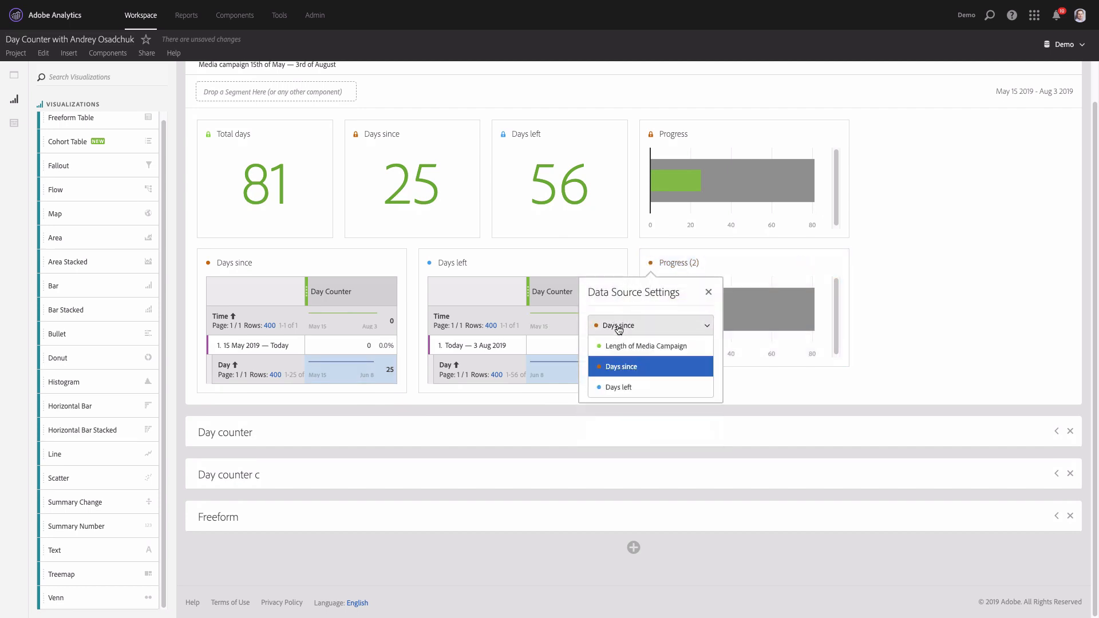
left_click(624, 388)
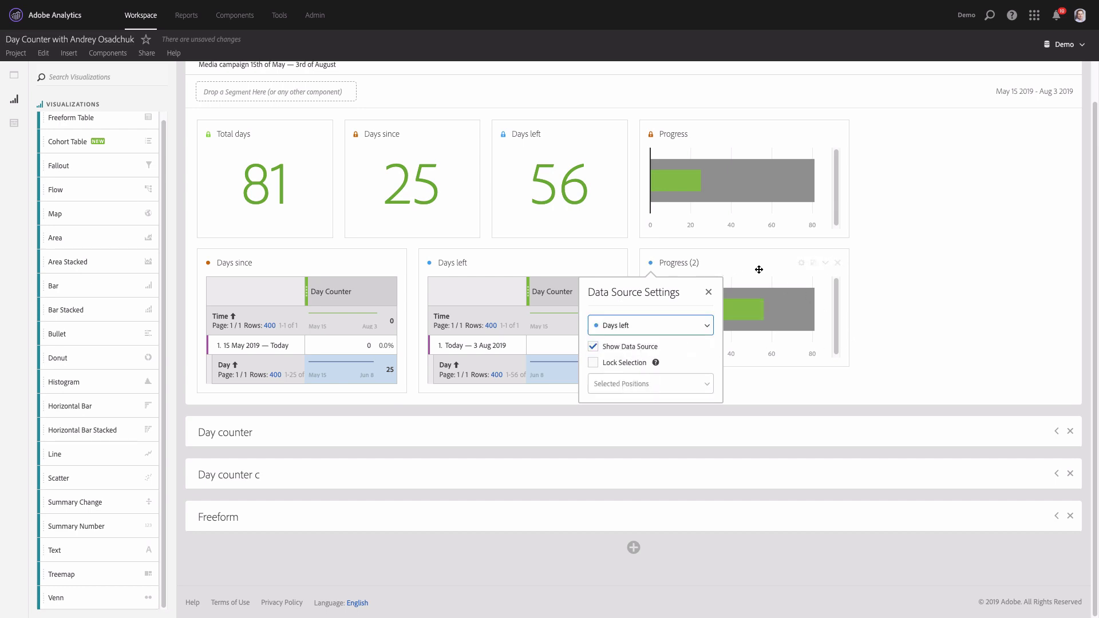
Step: Clear the low goal of the duplicated Progress chart
left_click(800, 265)
double_click(824, 439)
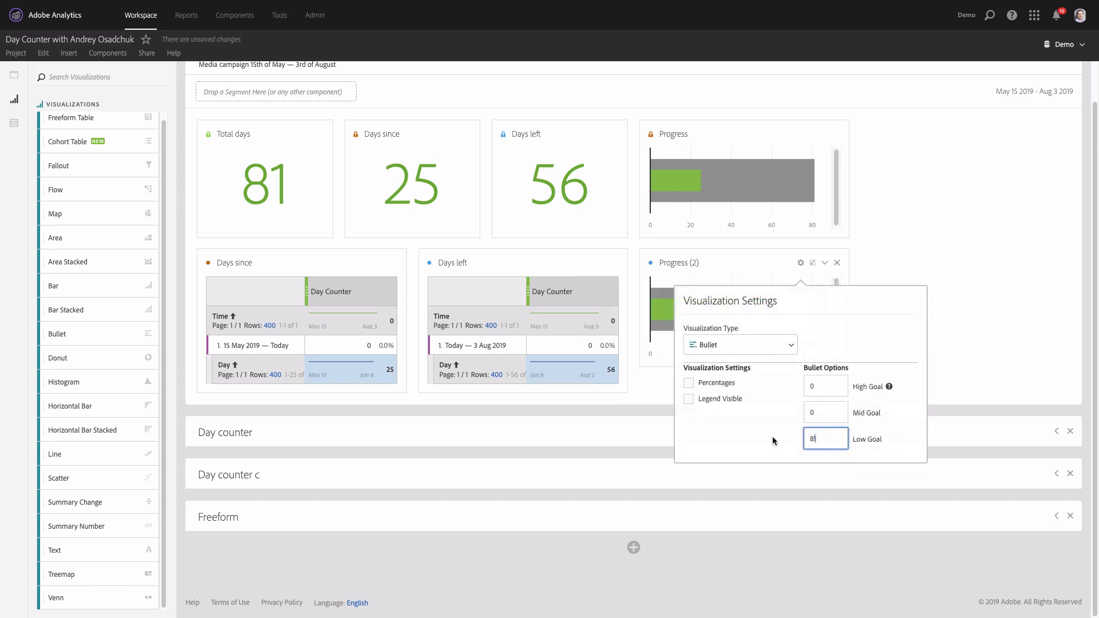
key("BackSpace")
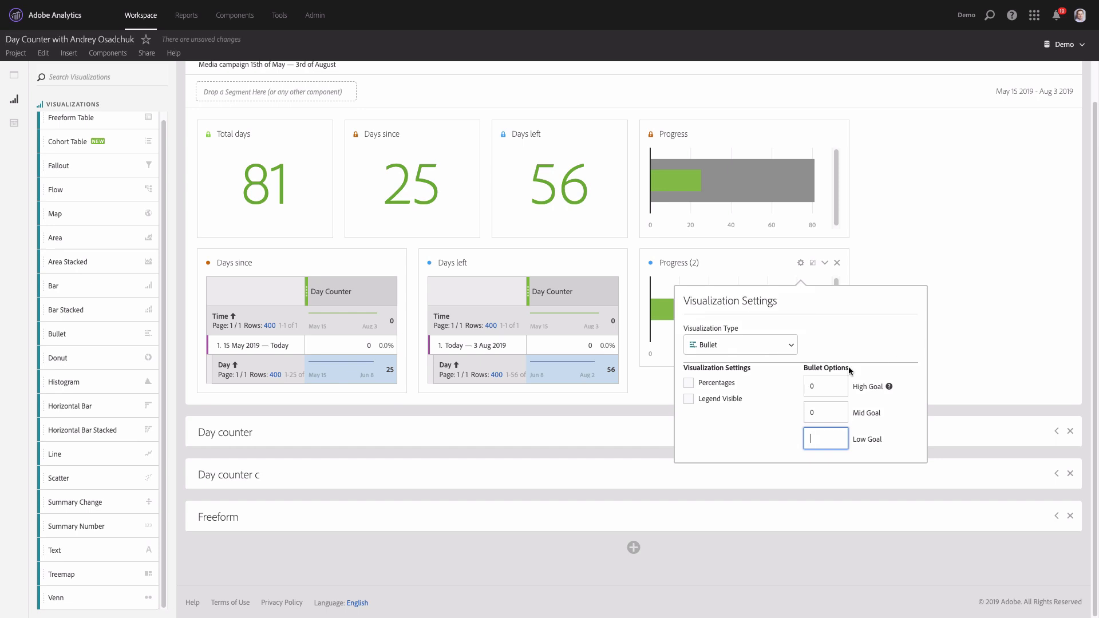
left_click(988, 339)
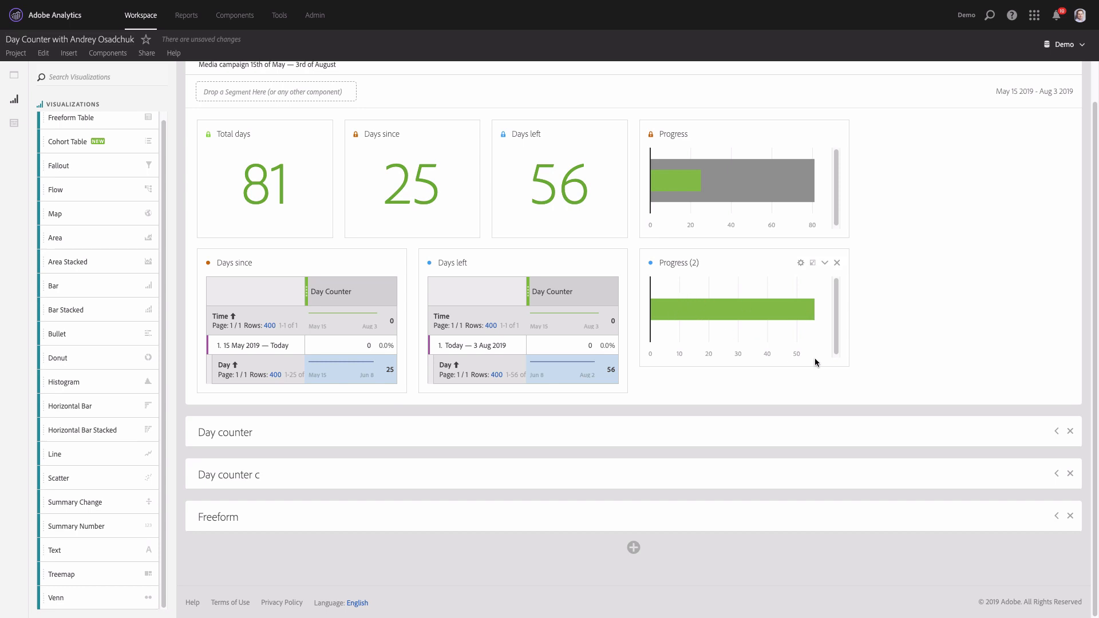
Step: Rename the duplicated chart Days left and move it beside the Progress chart
left_click(686, 263)
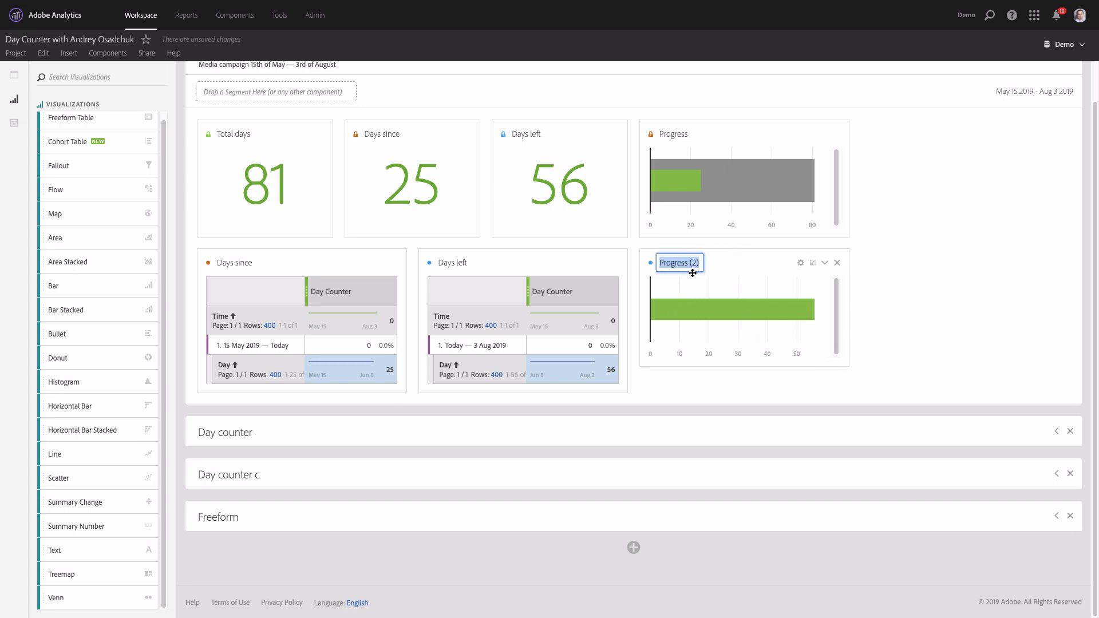
type("Days ")
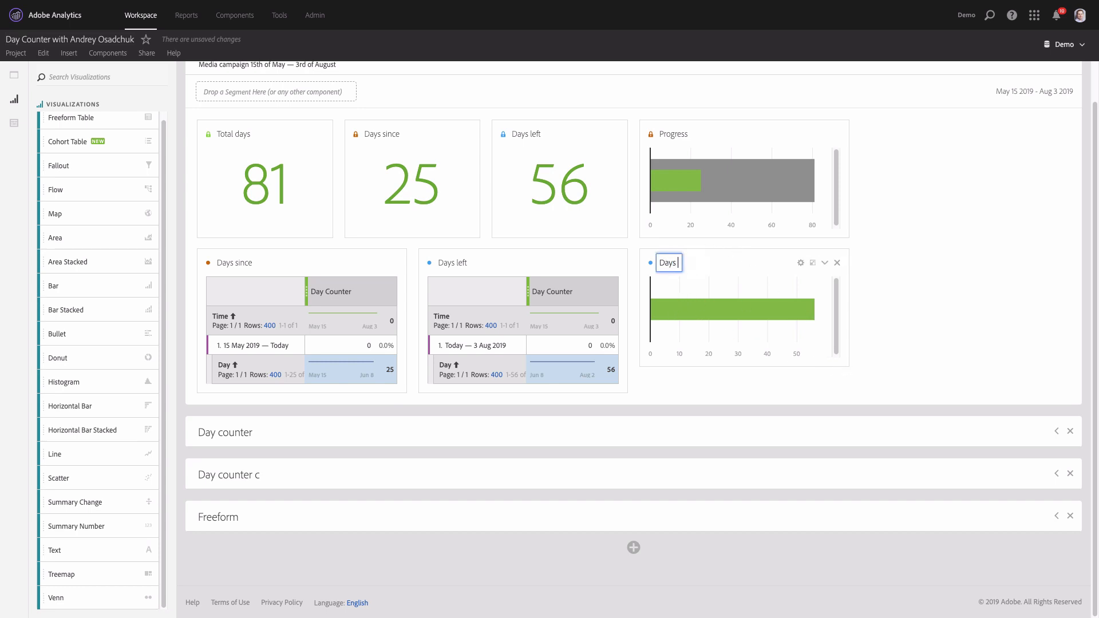
type("left")
key("Return")
left_click_drag(801, 252, 974, 145)
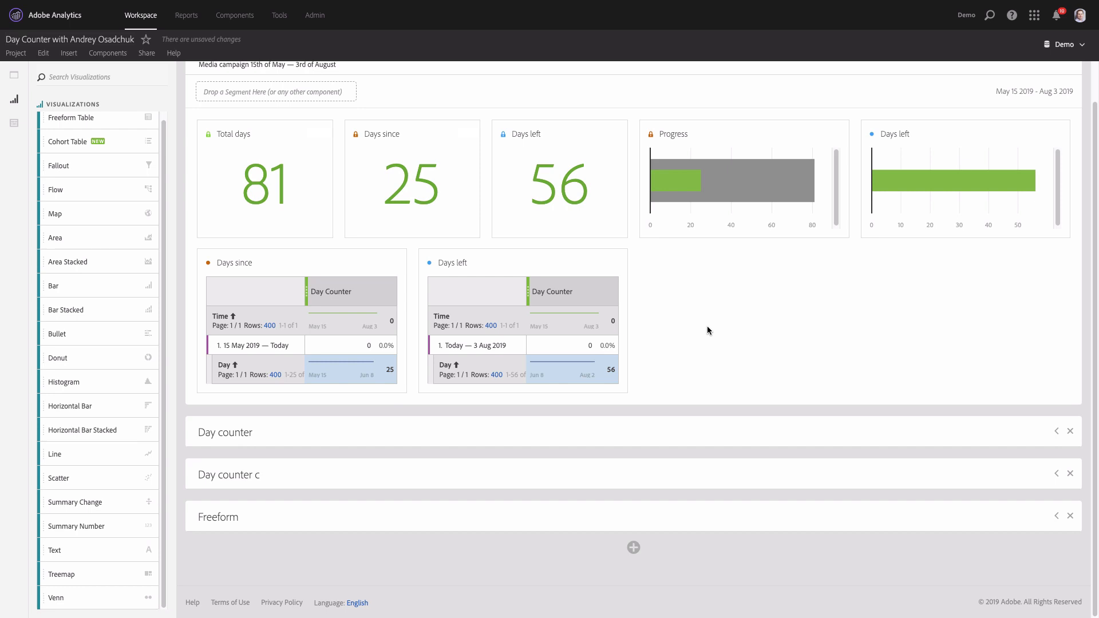
Step: Lock the data source selection of the Days left bullet chart
left_click(871, 135)
left_click(813, 233)
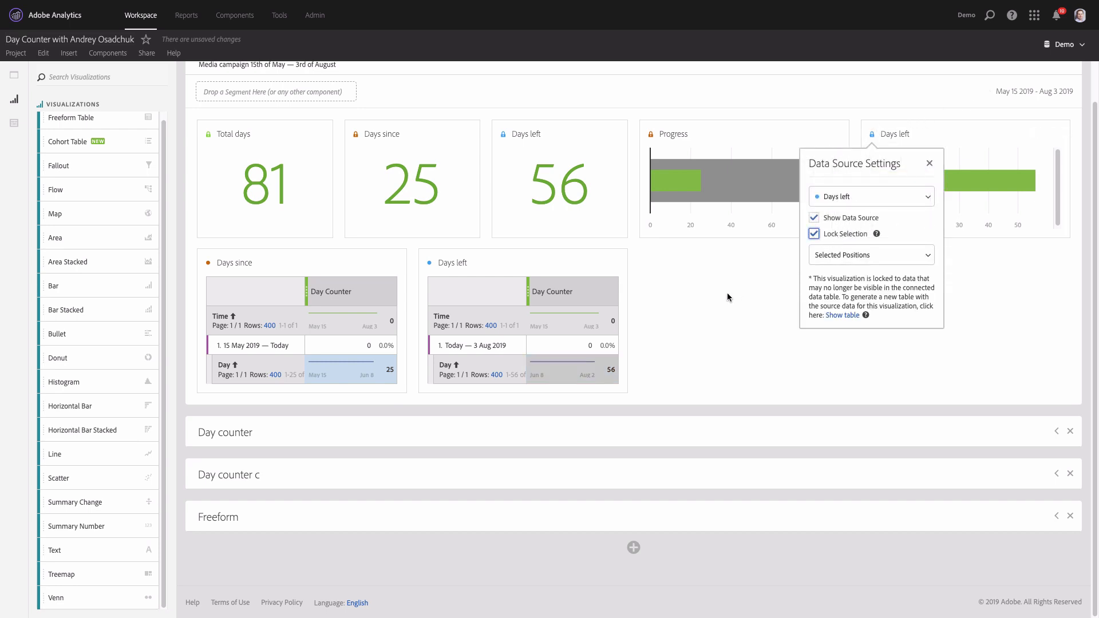
left_click(701, 267)
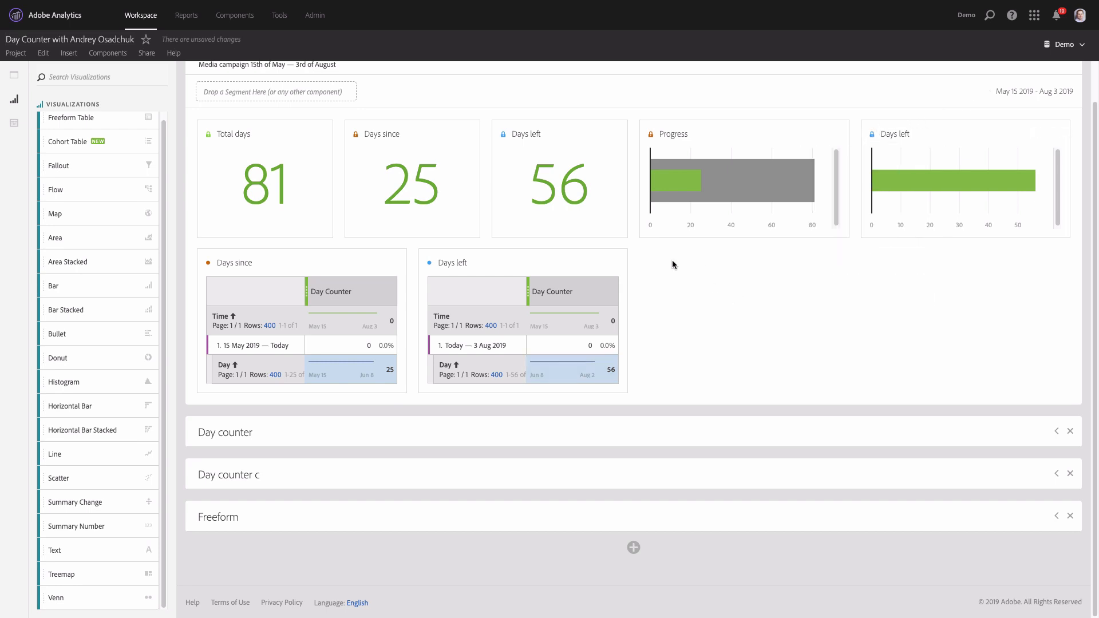
Step: Show the data source table of the Total days number and move it beside the Days left table
left_click(206, 138)
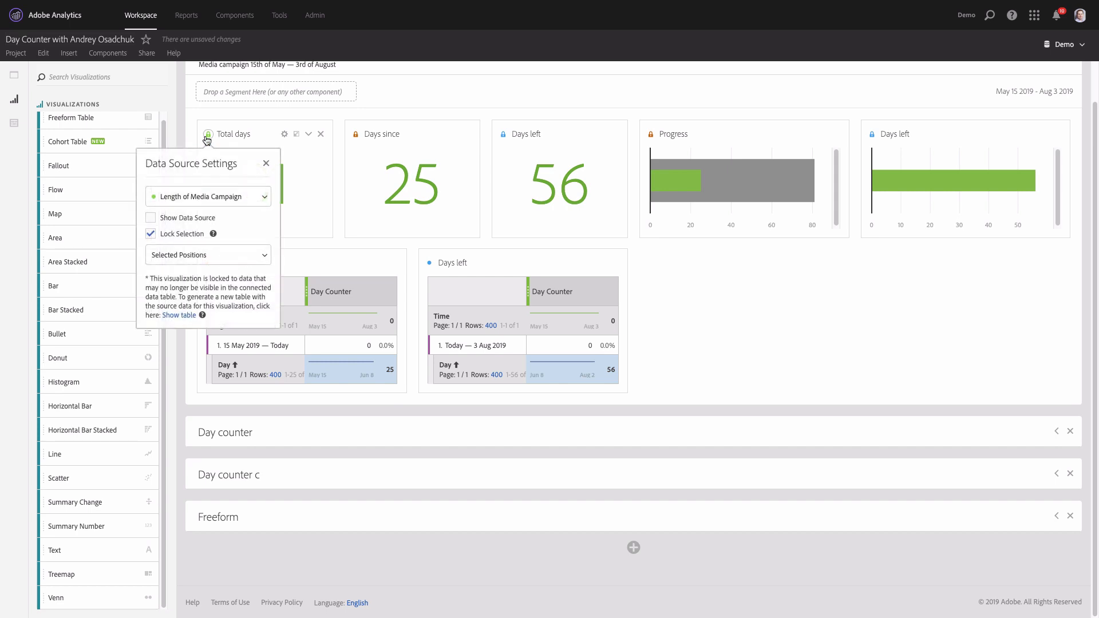
left_click(184, 218)
left_click(420, 263)
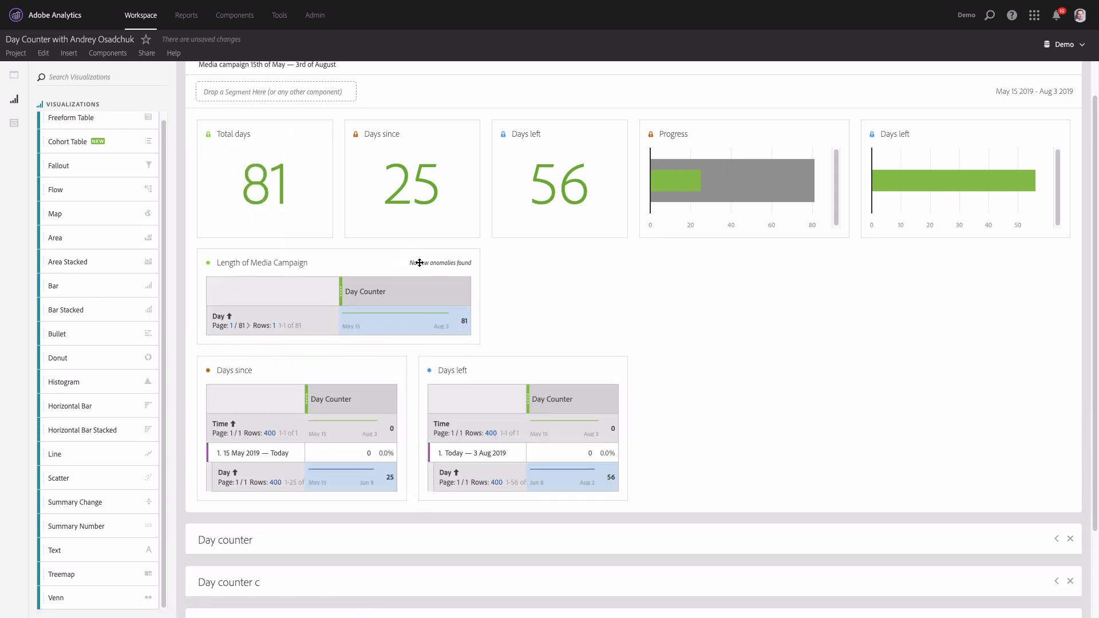
left_click_drag(316, 250, 775, 236)
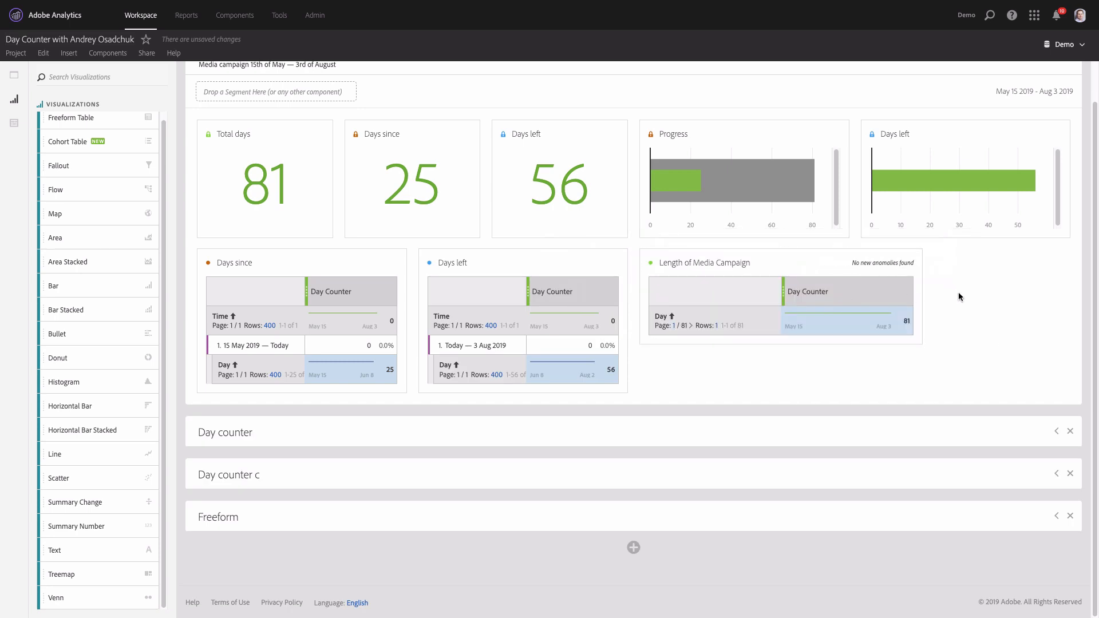
scroll(976, 293, "up", 1)
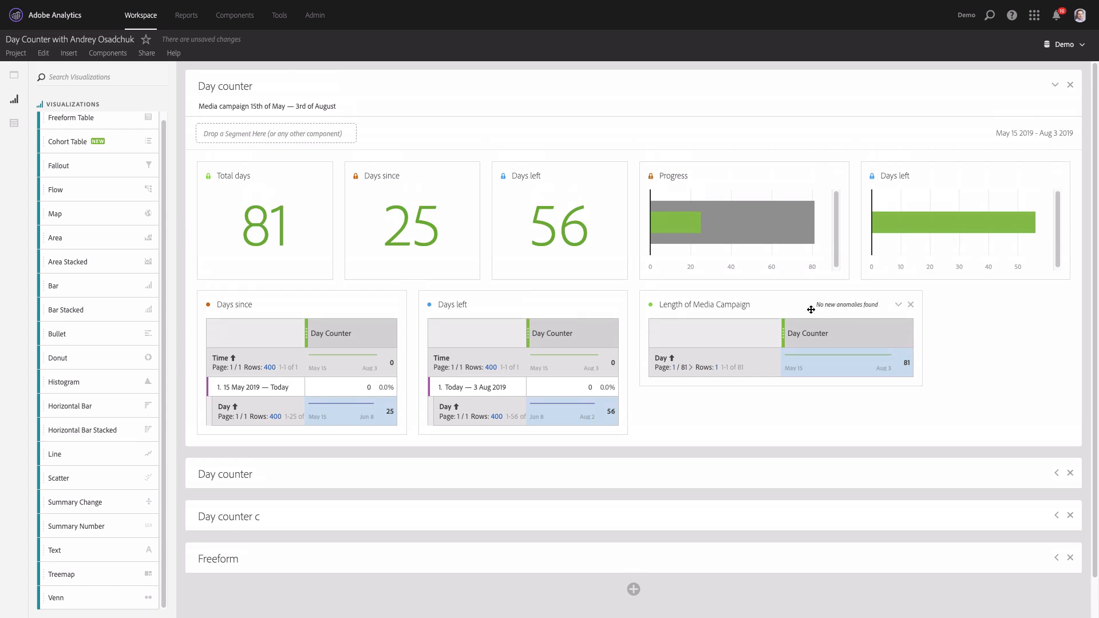
Step: Duplicate the Days since table and widen the copy to the full width of the panel
right_click(286, 303)
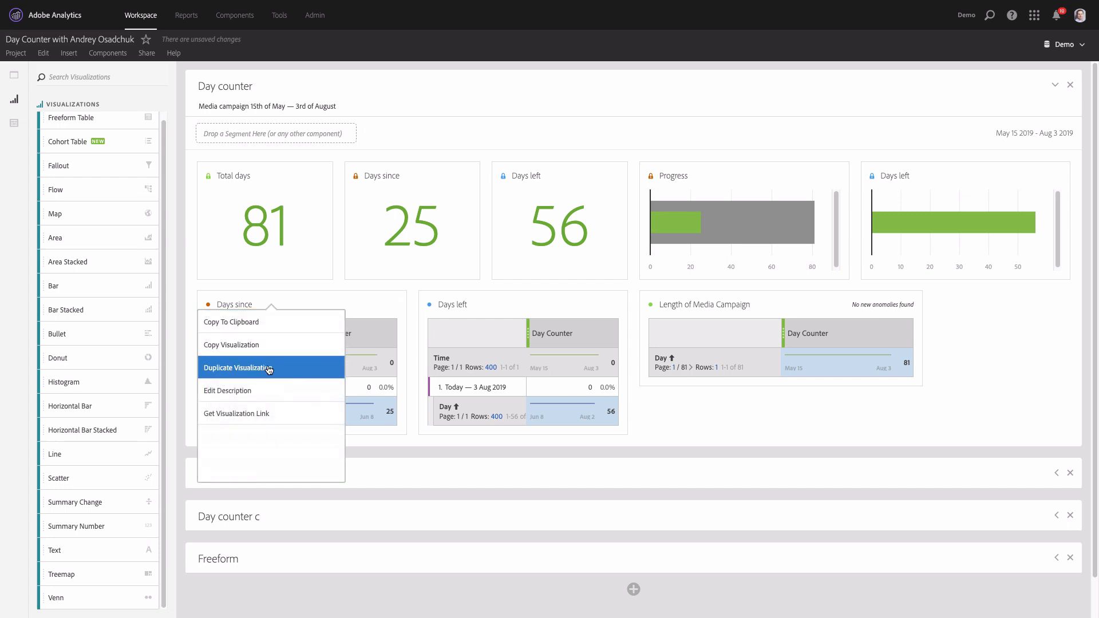
left_click(273, 367)
scroll(378, 458, "down", 3)
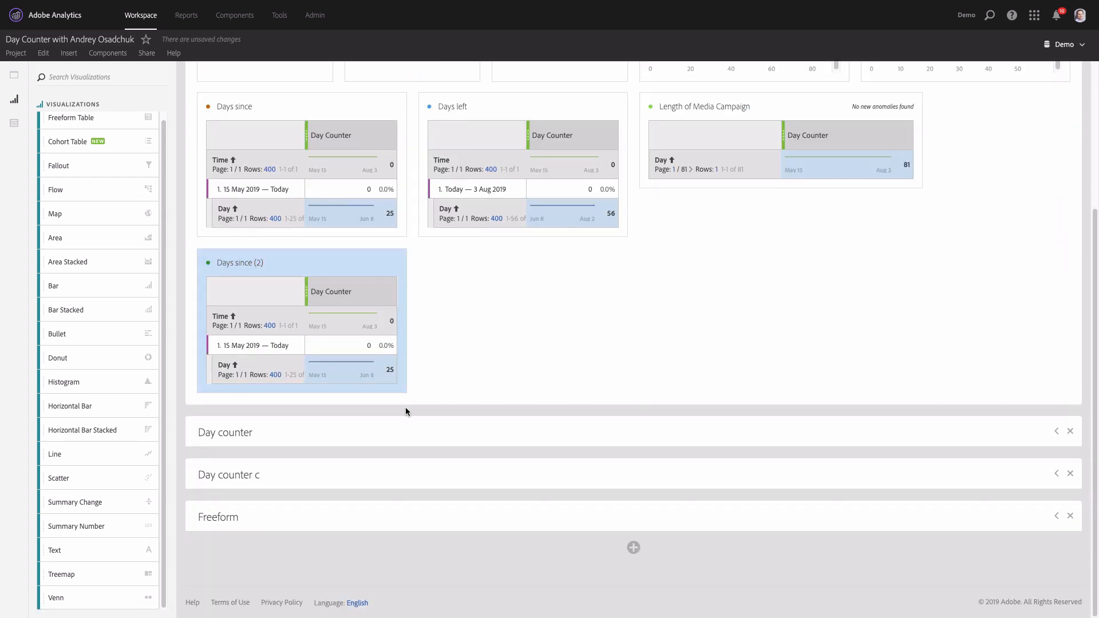
left_click_drag(406, 380, 1058, 372)
scroll(614, 316, "up", 2)
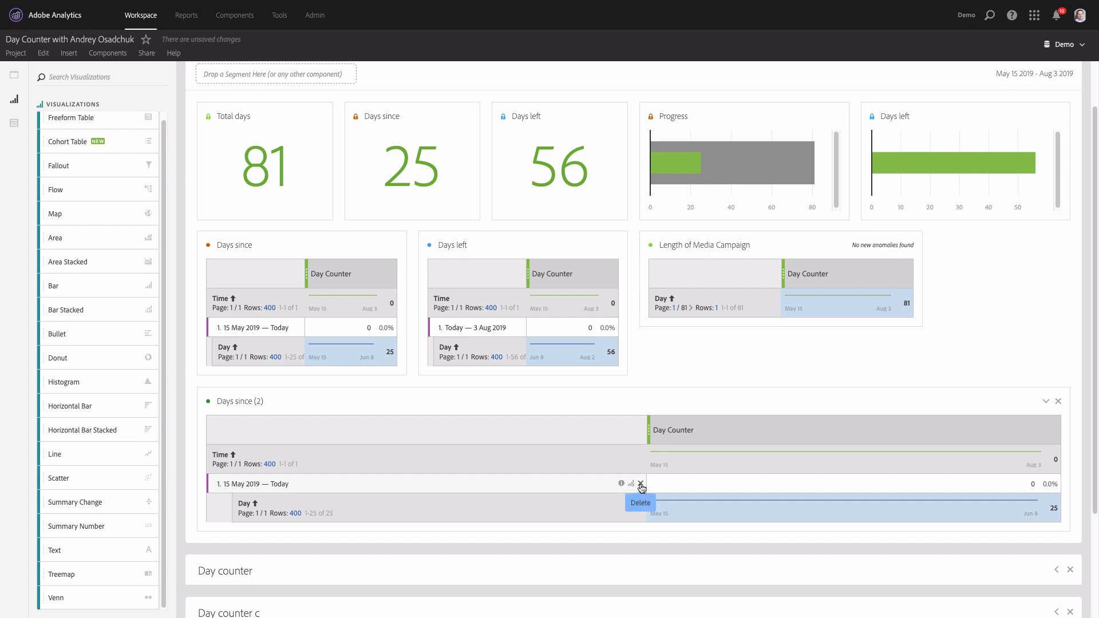
Step: Rename the duplicated Days since (2) table as "All number in one table"
left_click(267, 400)
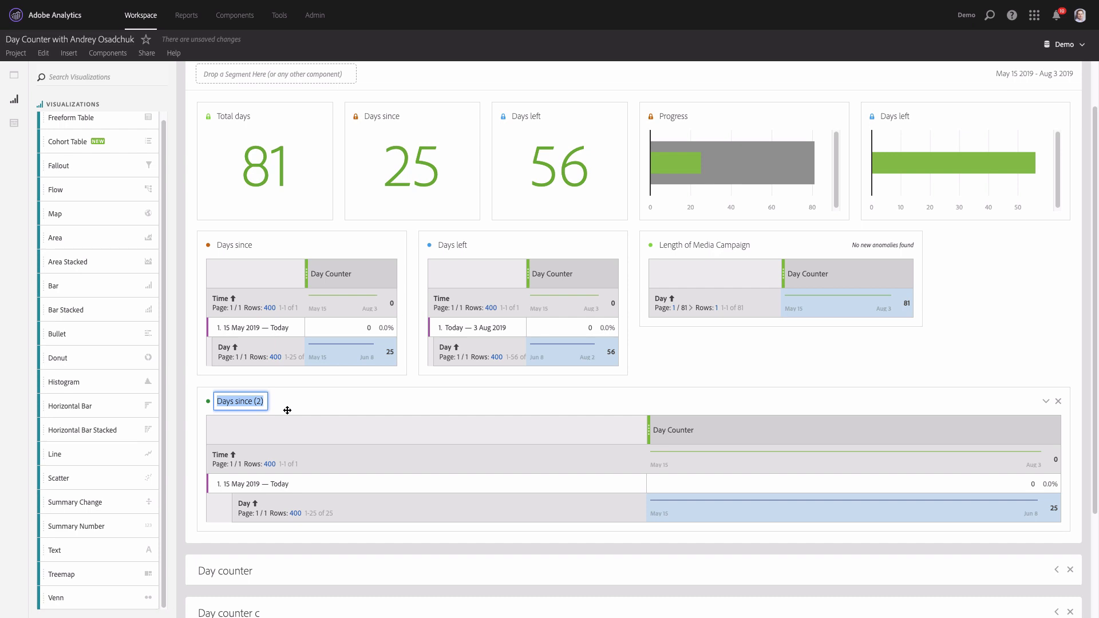
type("All")
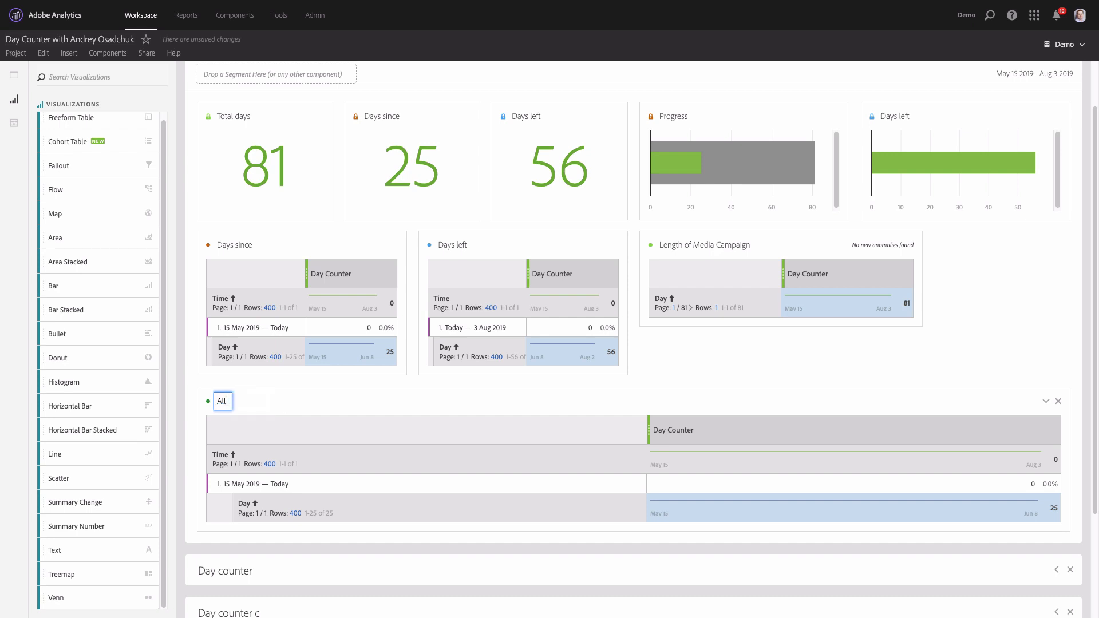
type(" nuber")
left_click(240, 401)
type("mber in one table")
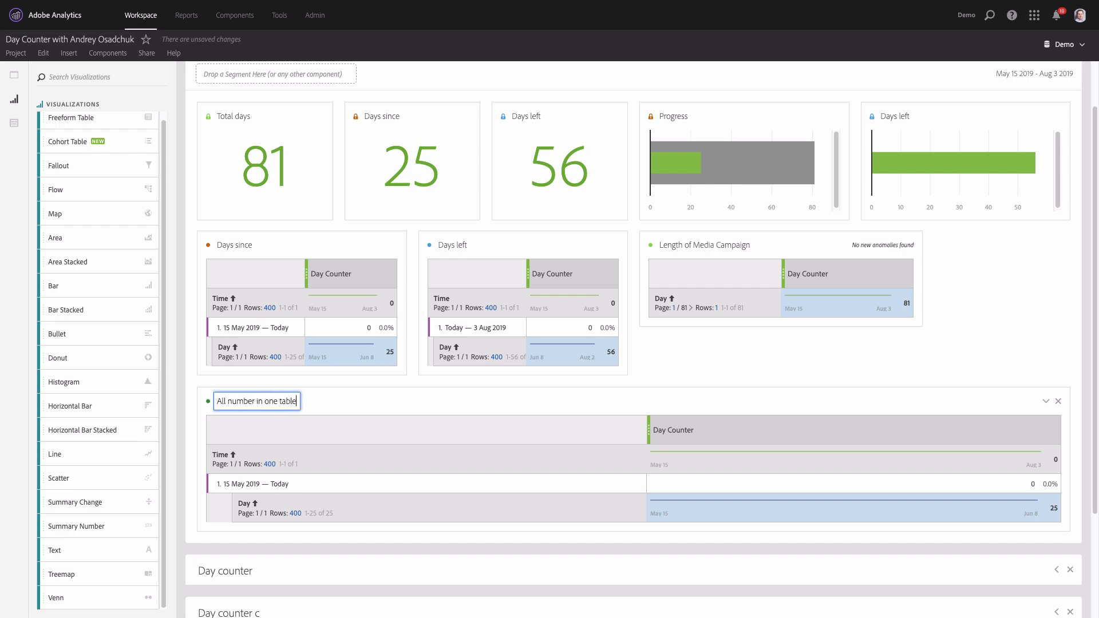
left_click(647, 380)
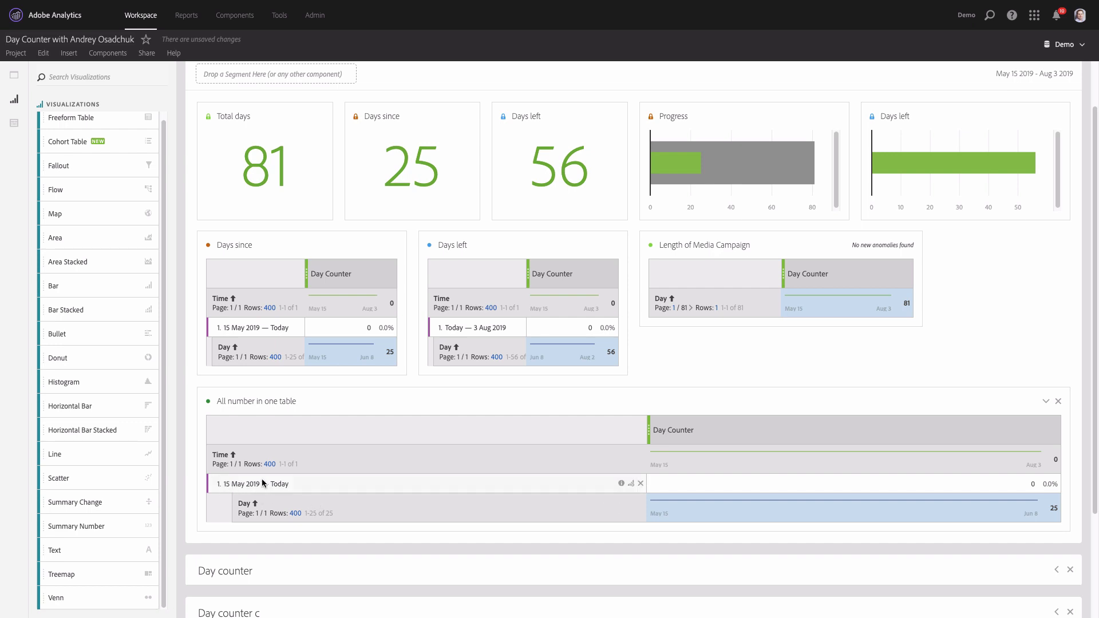
Step: Expand the Day breakdown in the All number in one table and limit it to 1 row
left_click(15, 123)
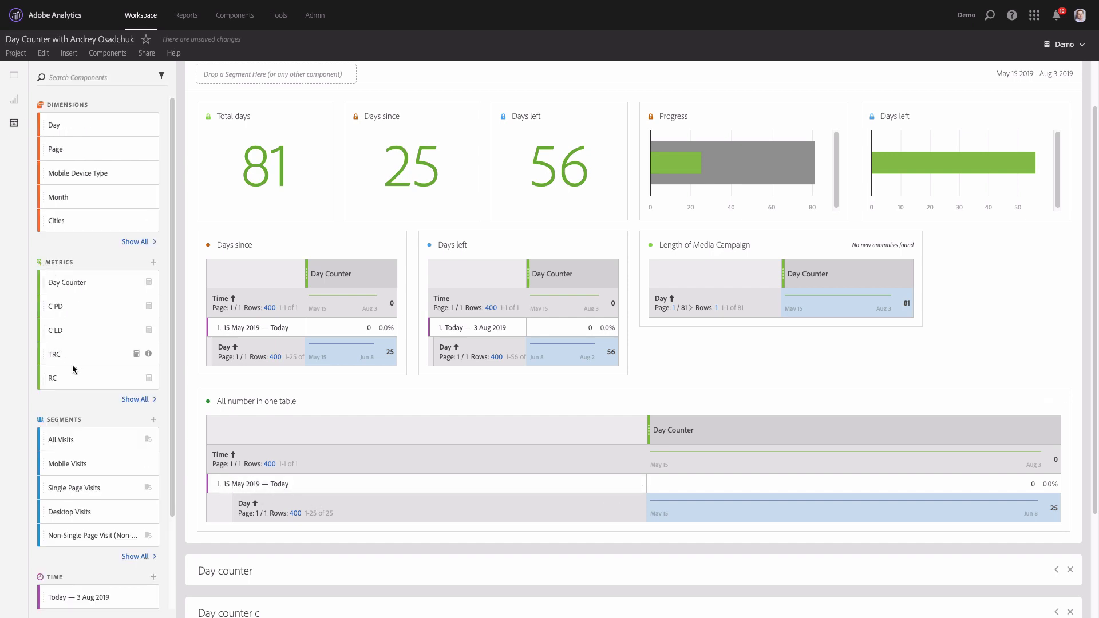
scroll(97, 367, "down", 1)
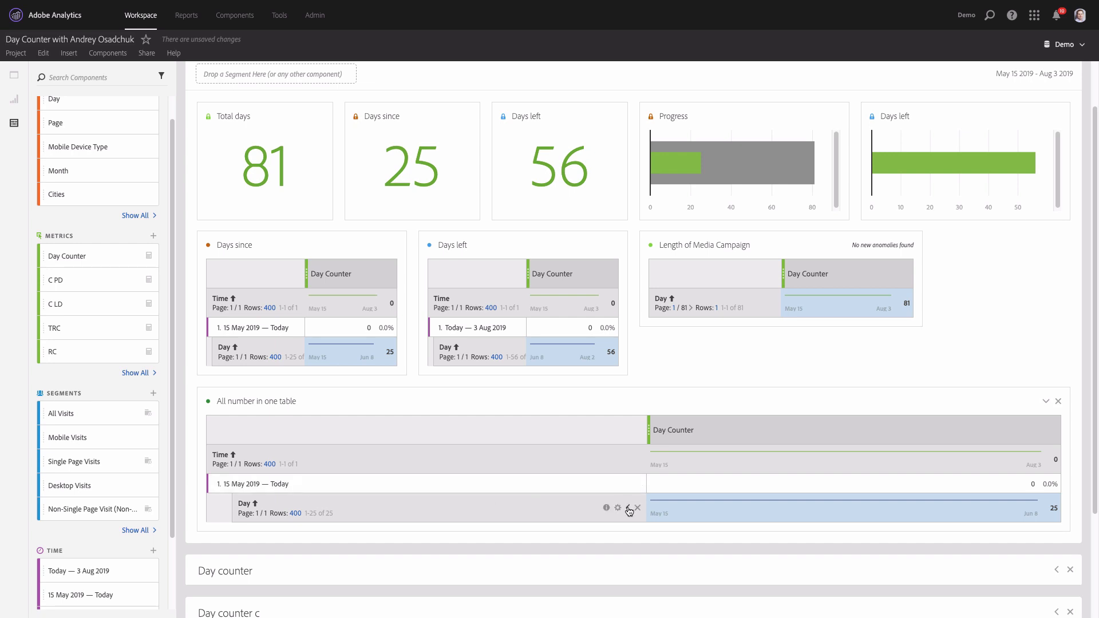
left_click(629, 508)
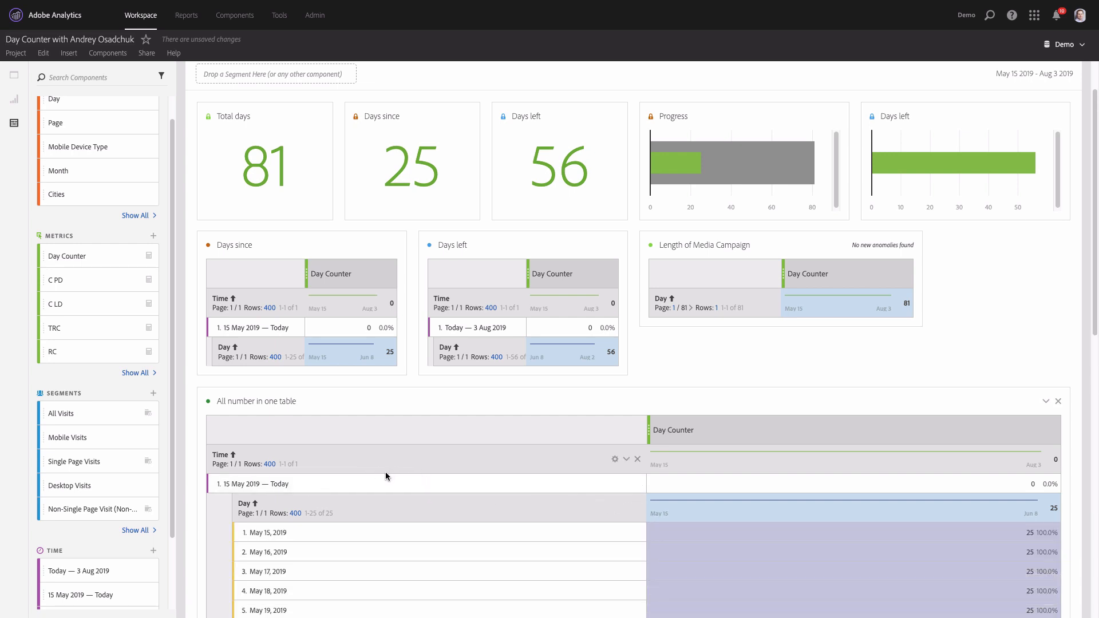
left_click(295, 513)
left_click(298, 356)
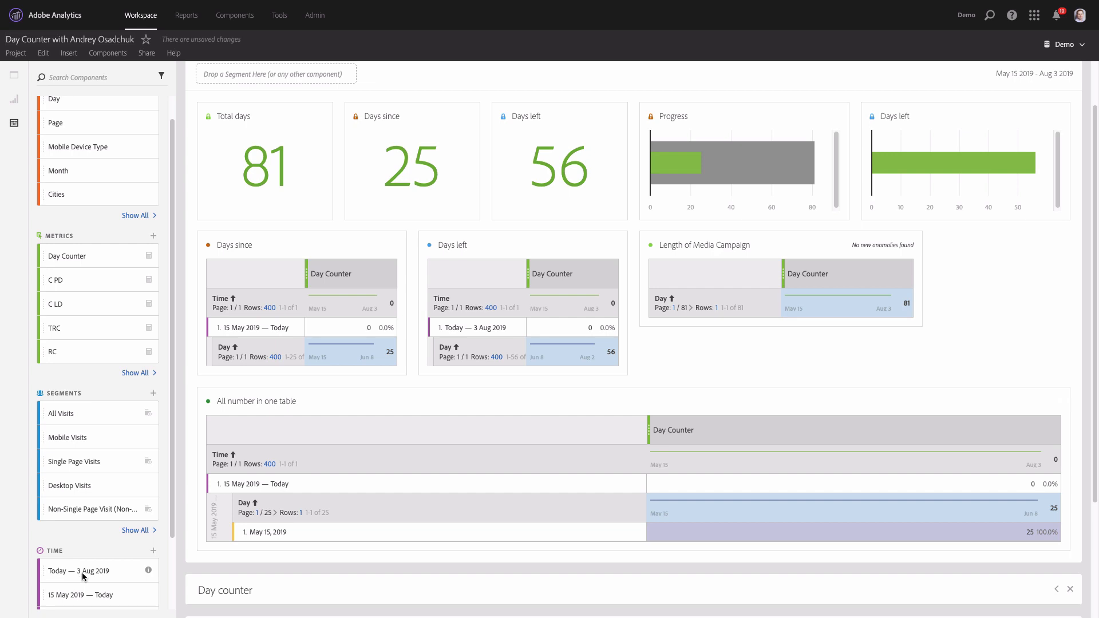
Step: Break down the May 15, 2019 row by the Today — 3 Aug 2019 date range
left_click_drag(80, 573, 350, 535)
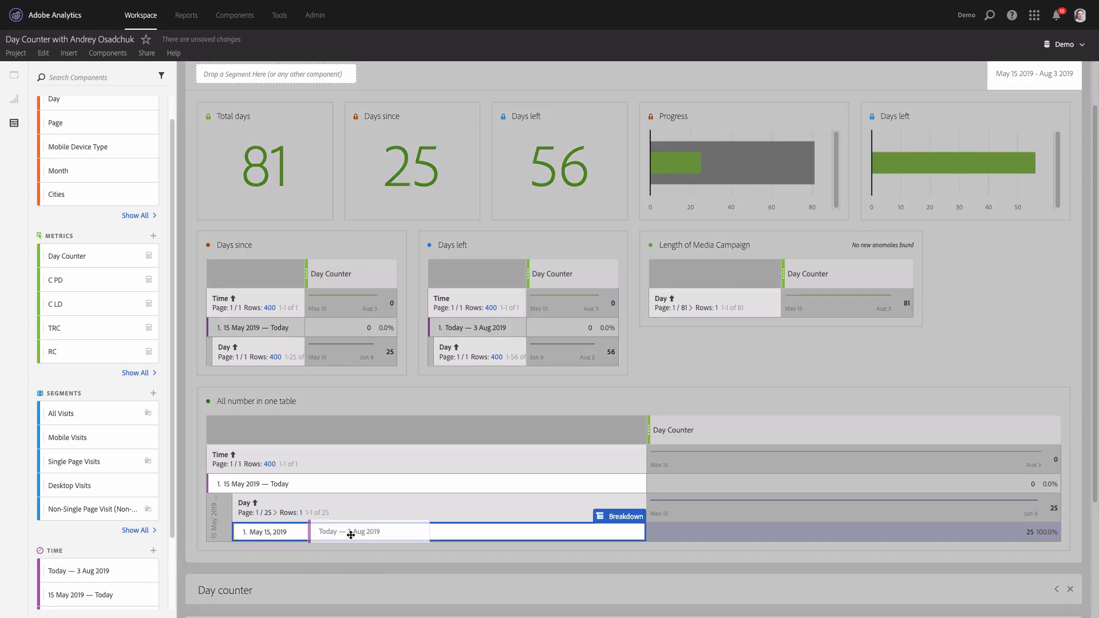
left_click_drag(350, 534, 351, 534)
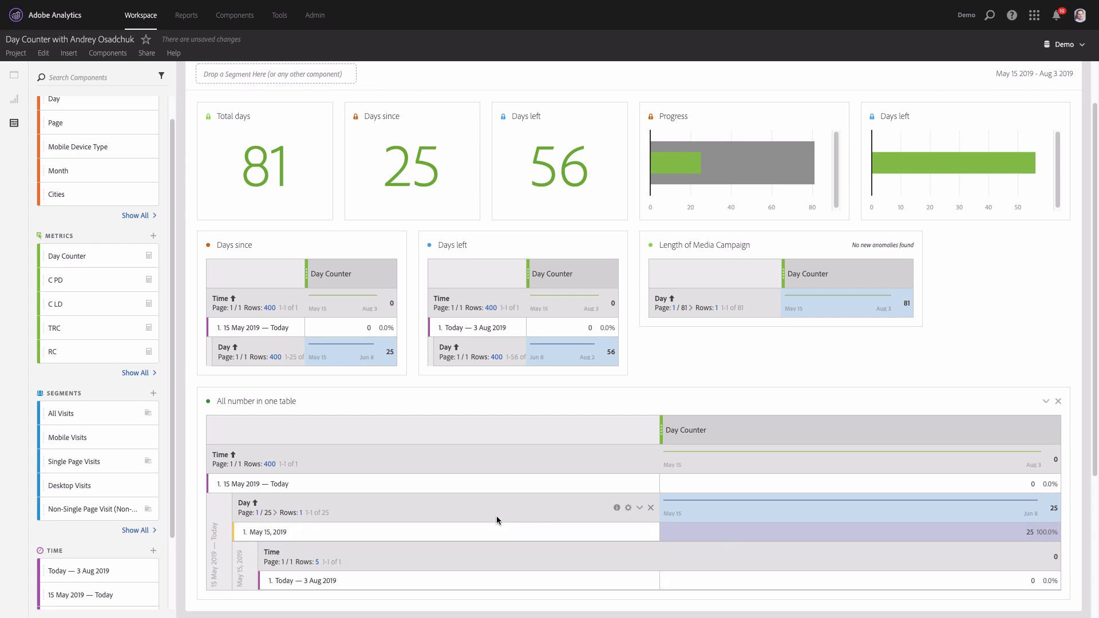
scroll(493, 516, "down", 1)
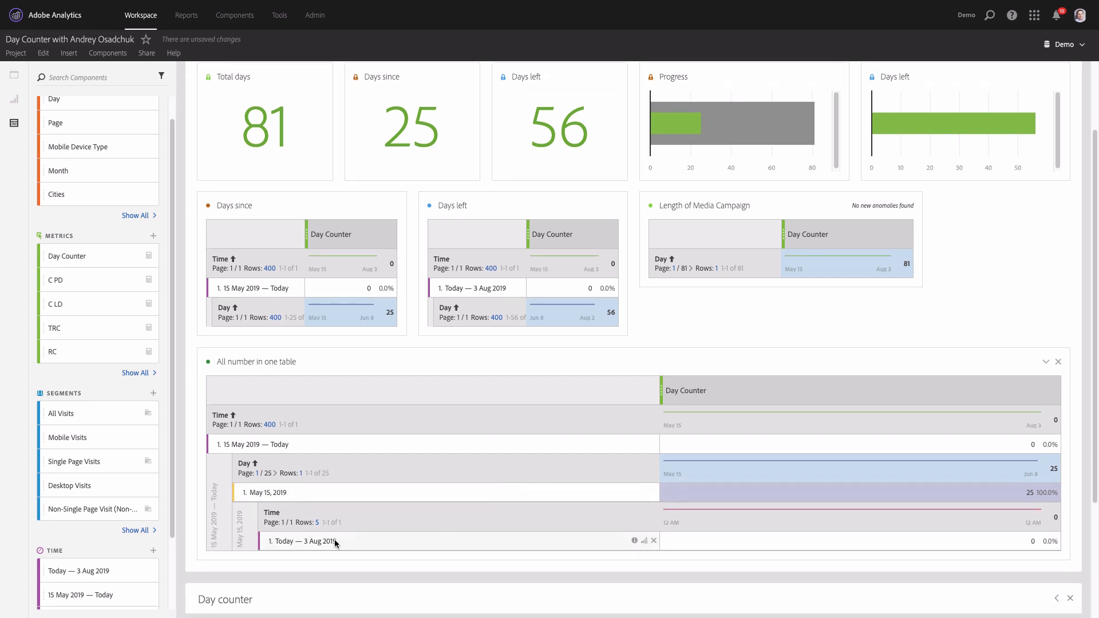
Step: Break down the nested Today — 3 Aug 2019 row by Day and limit that breakdown to 1 row
scroll(150, 339, "up", 1)
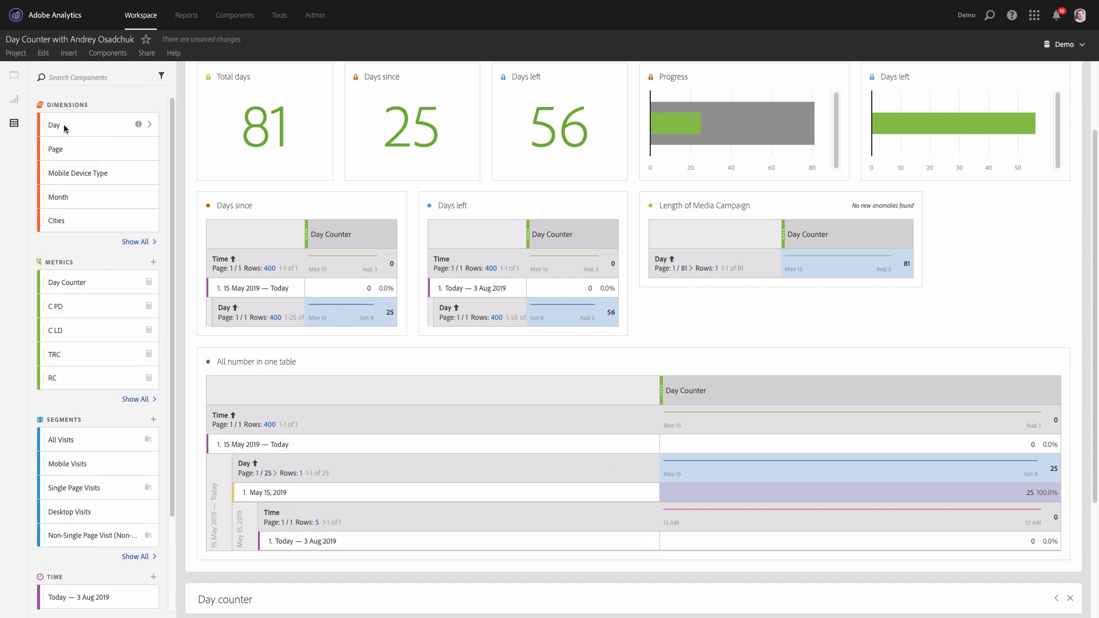
left_click_drag(65, 127, 357, 539)
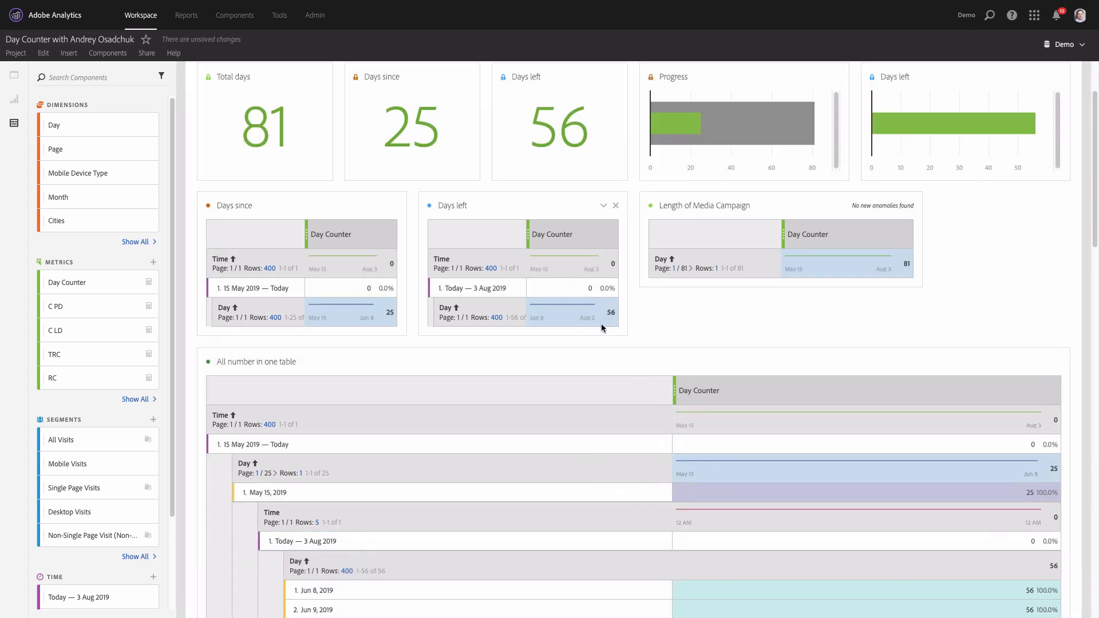
left_click(348, 571)
left_click(350, 416)
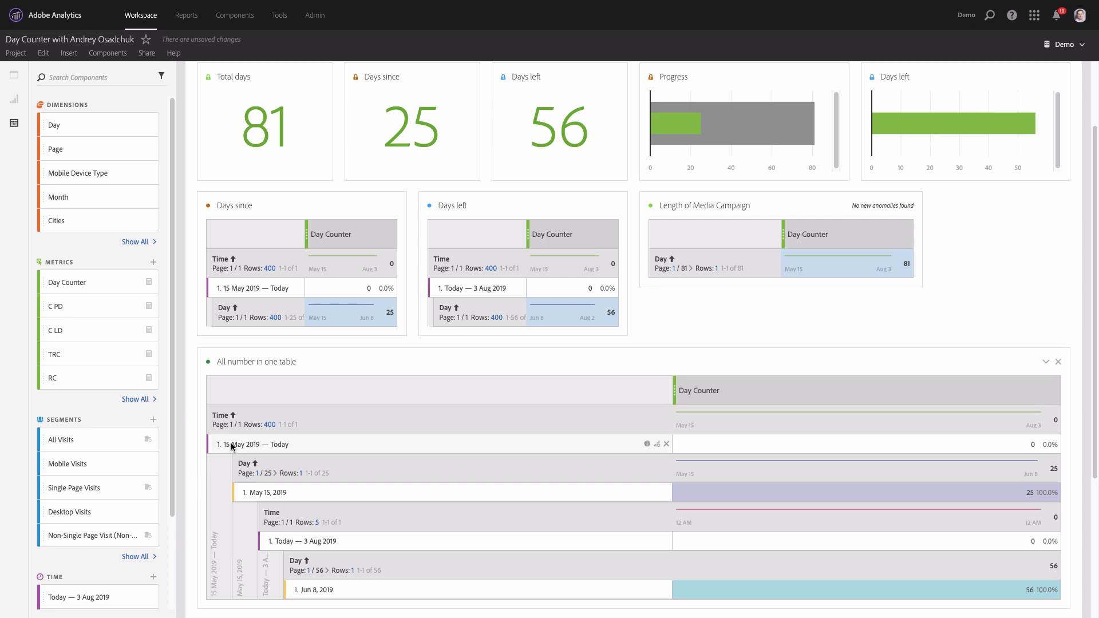
Step: Create a new date range and set both its rolling start and end to Fixed Day
left_click(156, 576)
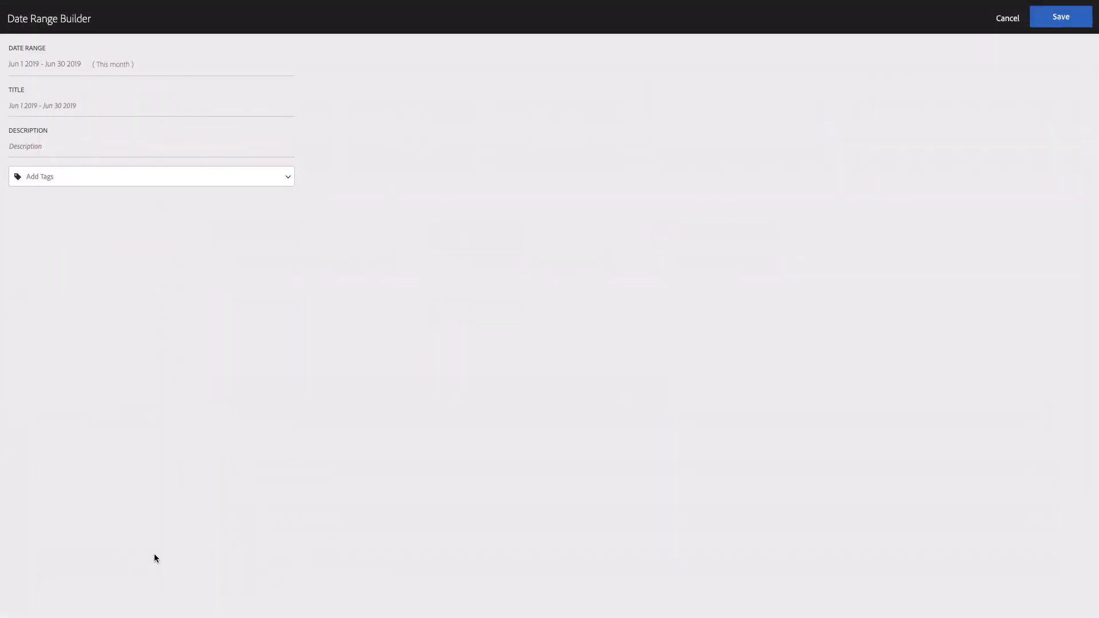
left_click(72, 64)
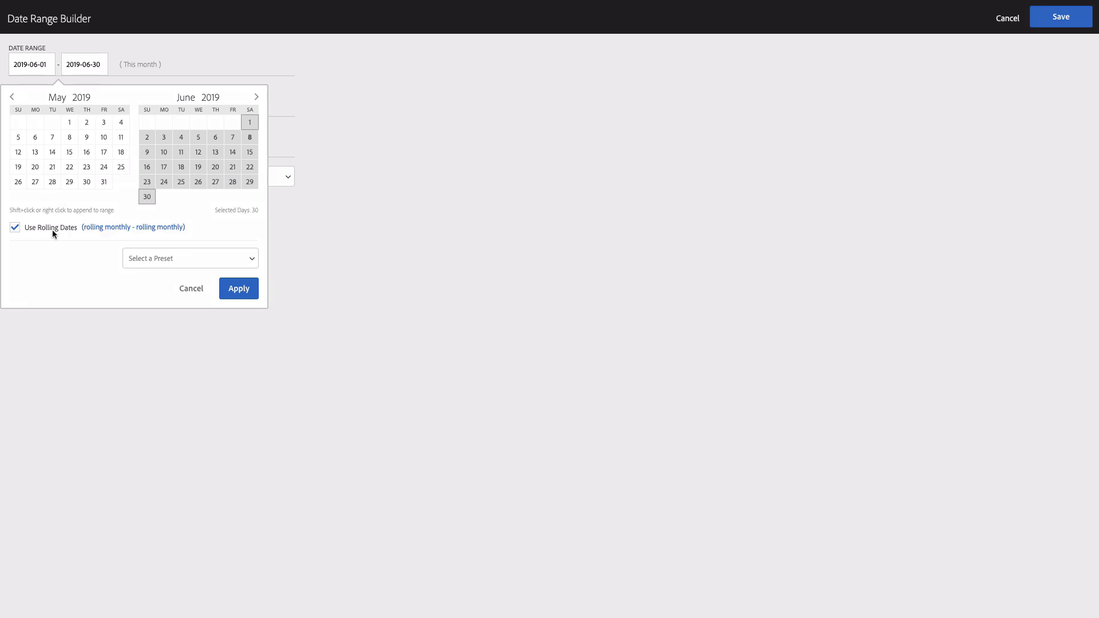
left_click(15, 227)
left_click(30, 229)
left_click(92, 229)
left_click(41, 262)
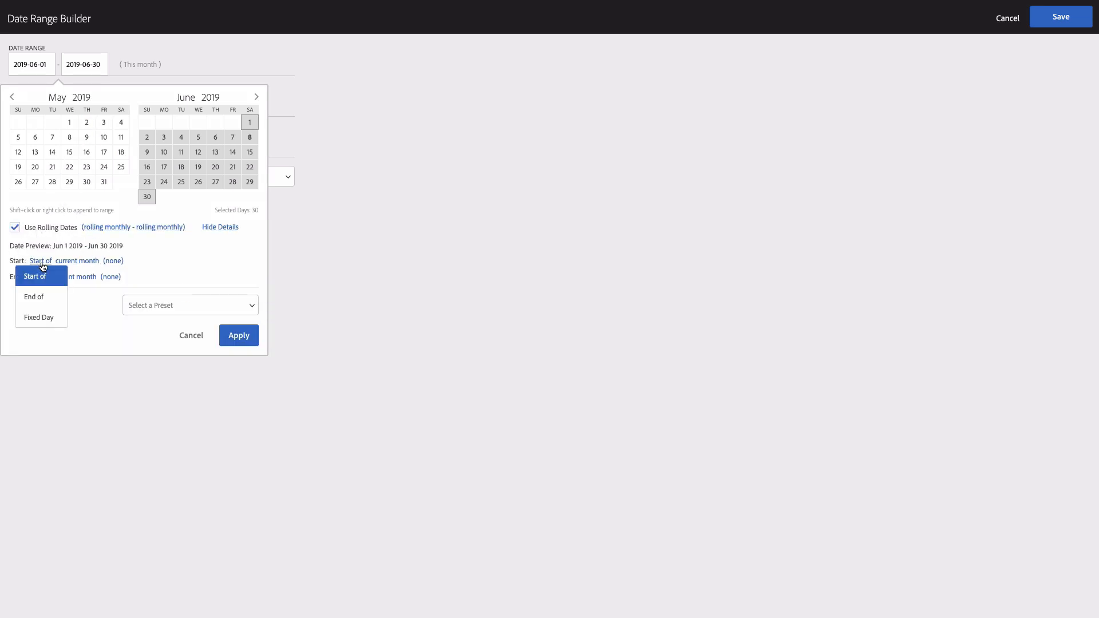
left_click(46, 318)
left_click(44, 280)
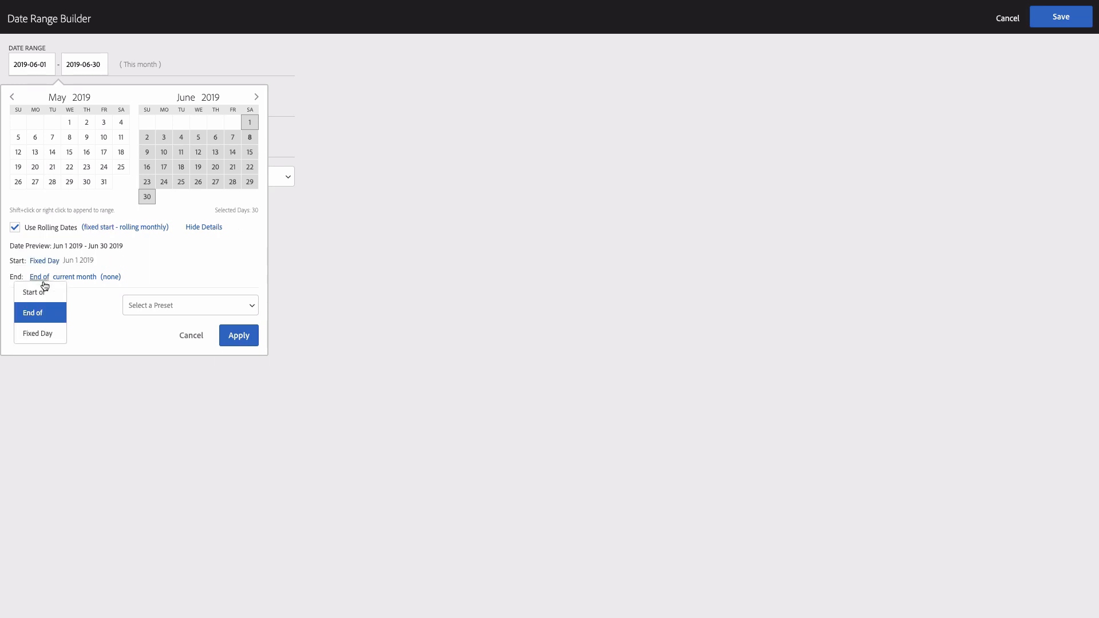
left_click(46, 333)
Step: Set the range's fixed start to May 15 2019 and fixed end to Aug 3 2019, and apply the dates
left_click(78, 260)
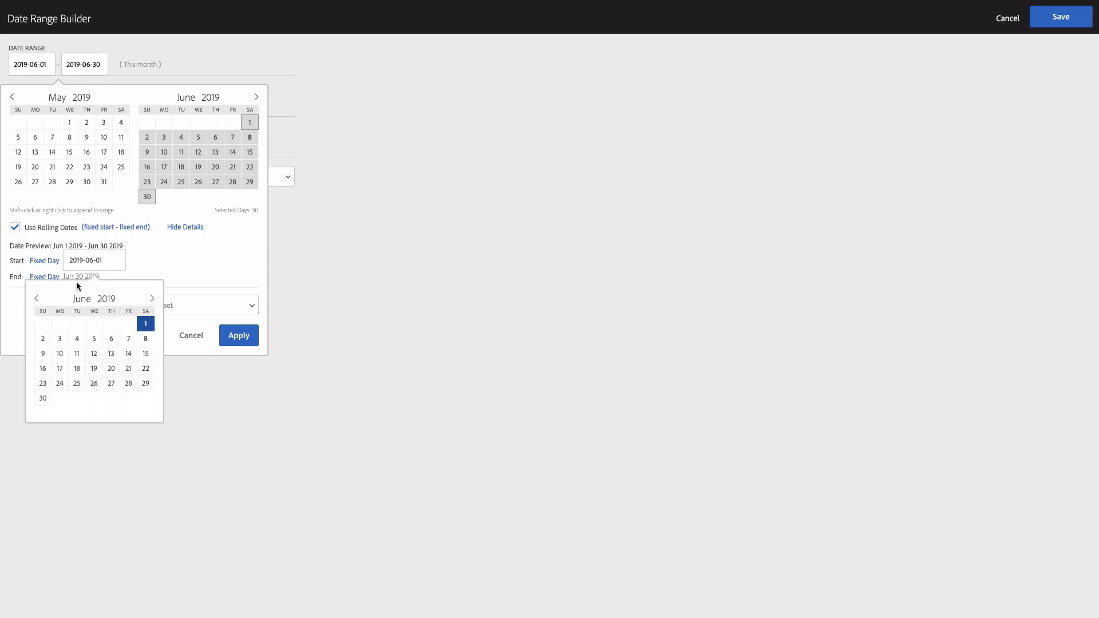
left_click(37, 298)
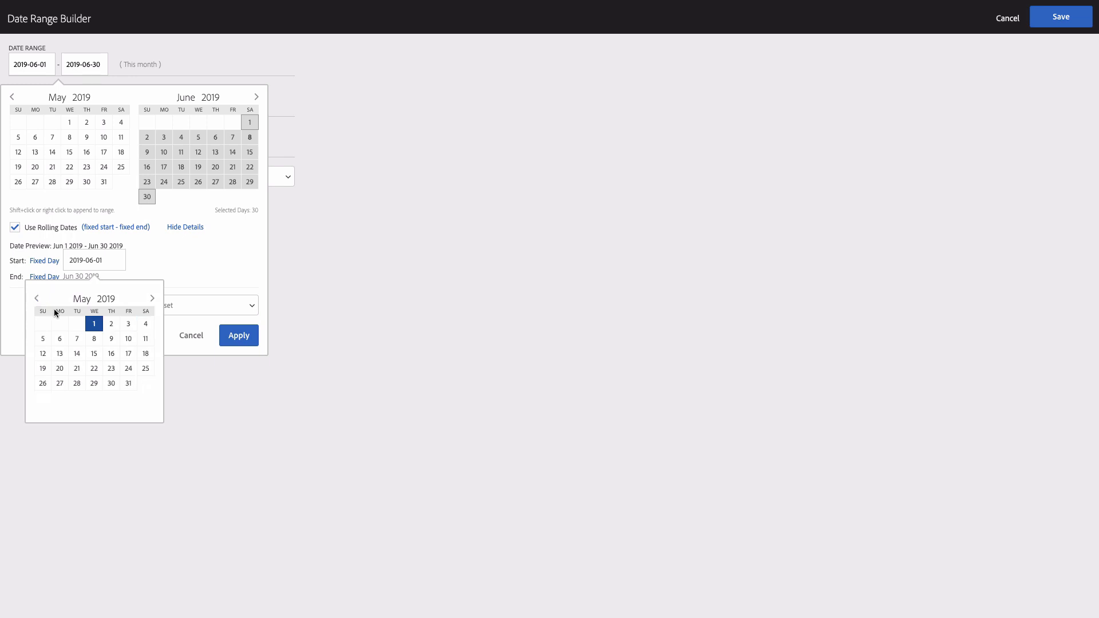
left_click(94, 353)
left_click(78, 277)
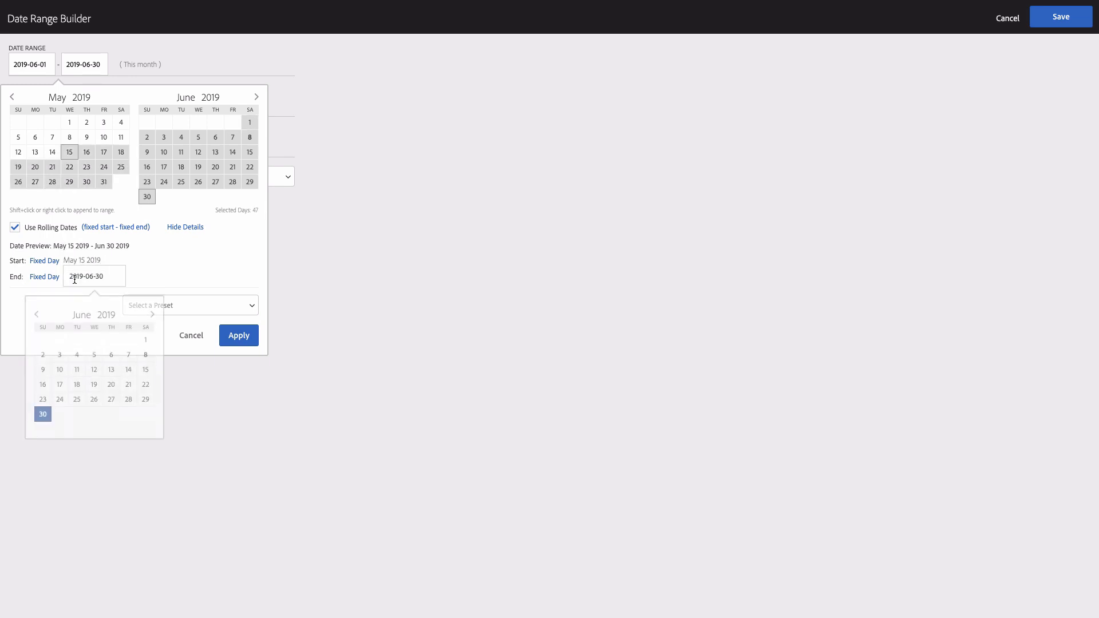
left_click(153, 316)
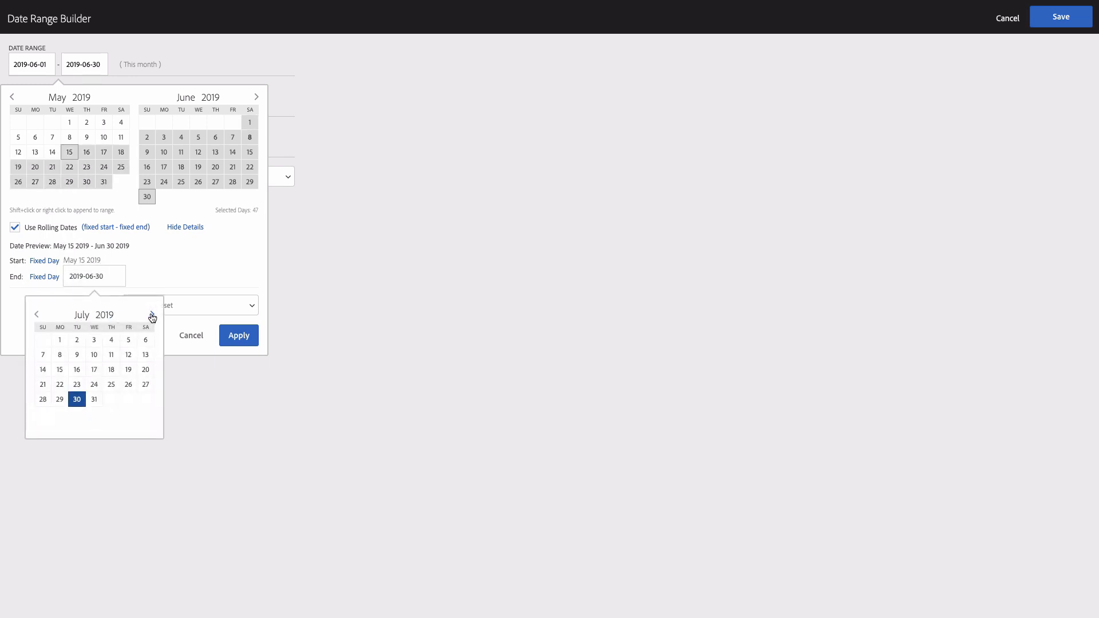
left_click(154, 316)
left_click(150, 340)
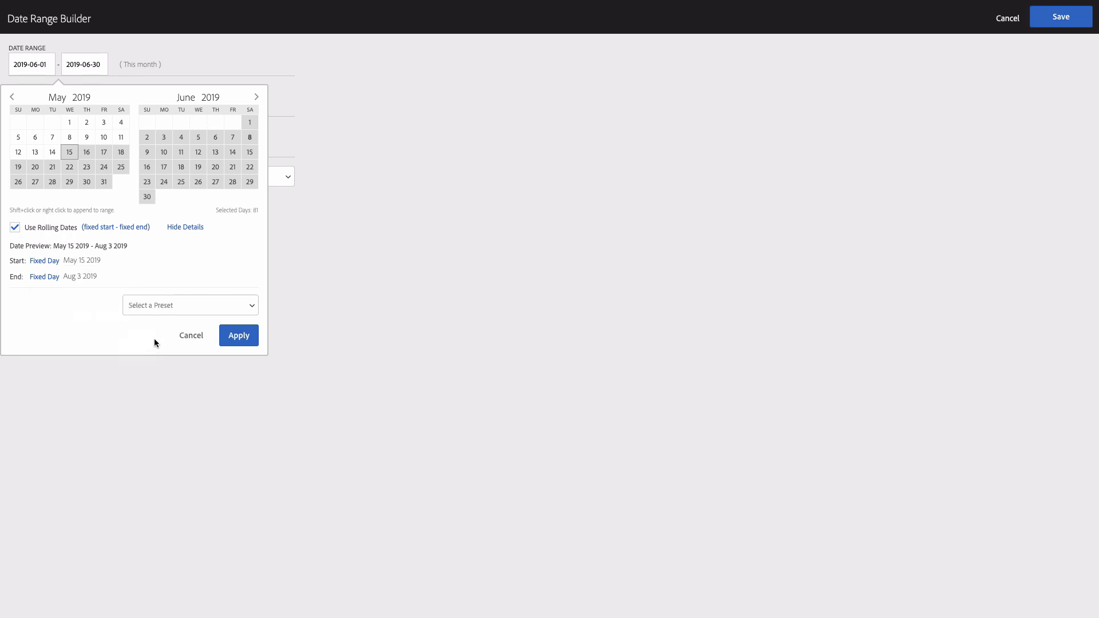
left_click(235, 339)
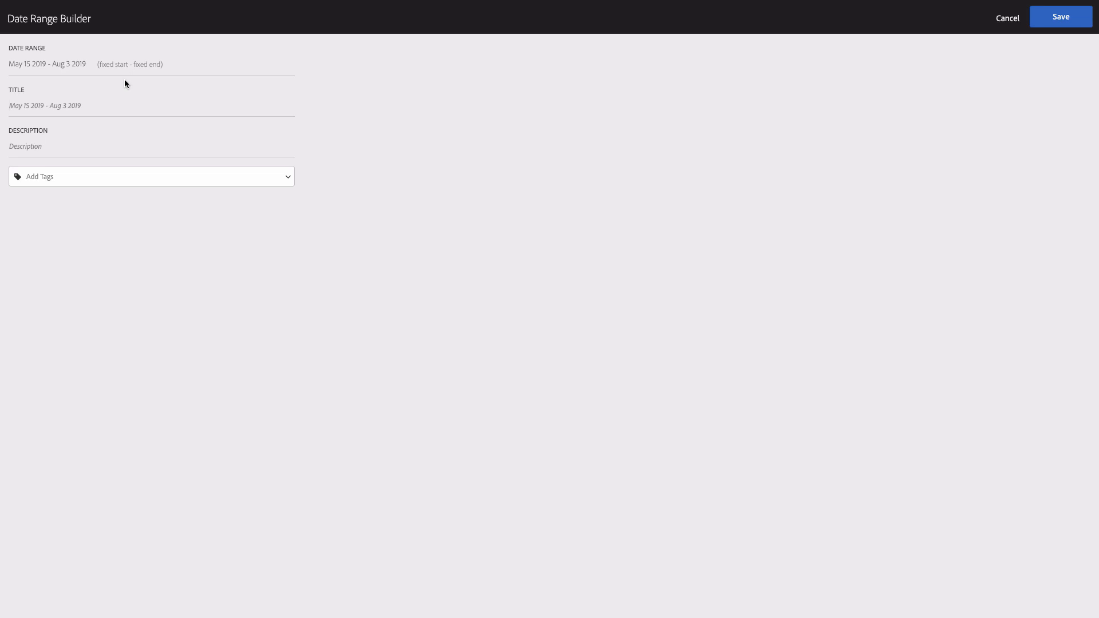
Step: Title the date range "15 May 2019 — 3 Aug 2019" and save it
type("15 May 2019 — 3 Jun 2019")
key("shift+Left")
key("shift+Left")
type("Aug")
left_click(1042, 24)
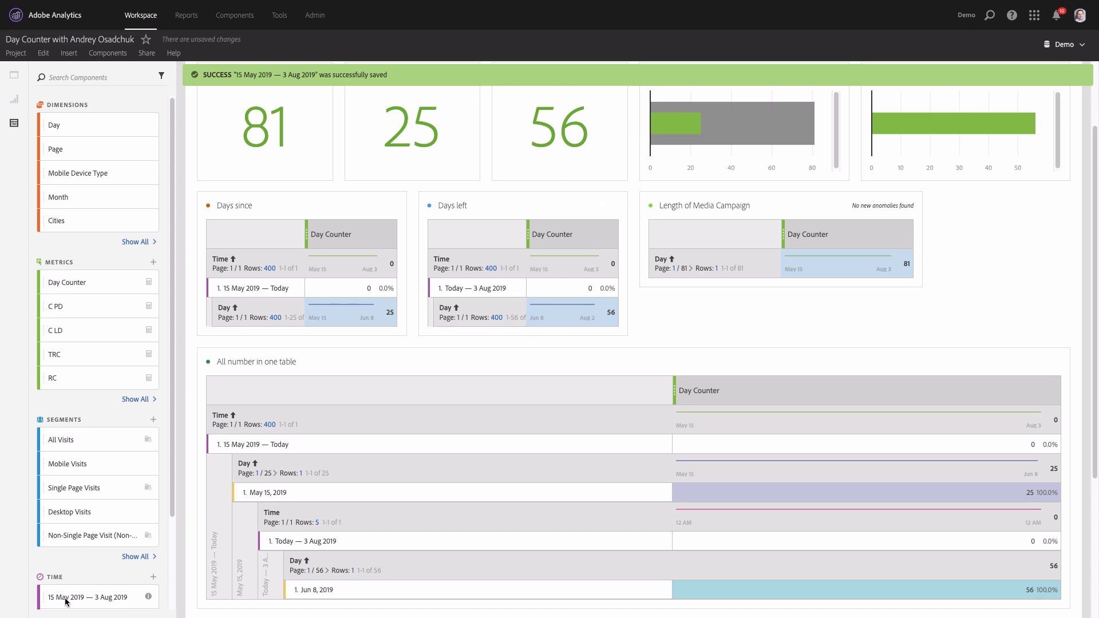
Step: Break down the Jun 8, 2019 row by the 15 May 2019 — 3 Aug 2019 range, and that range by Day limited to 1 row
left_click_drag(60, 598, 381, 588)
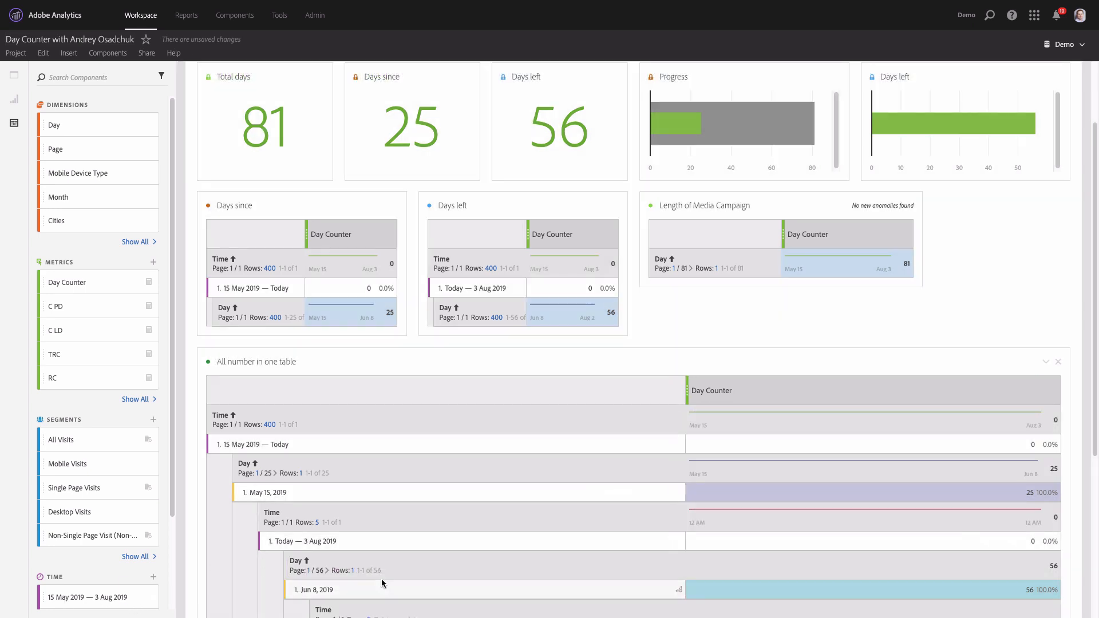
scroll(377, 590, "down", 2)
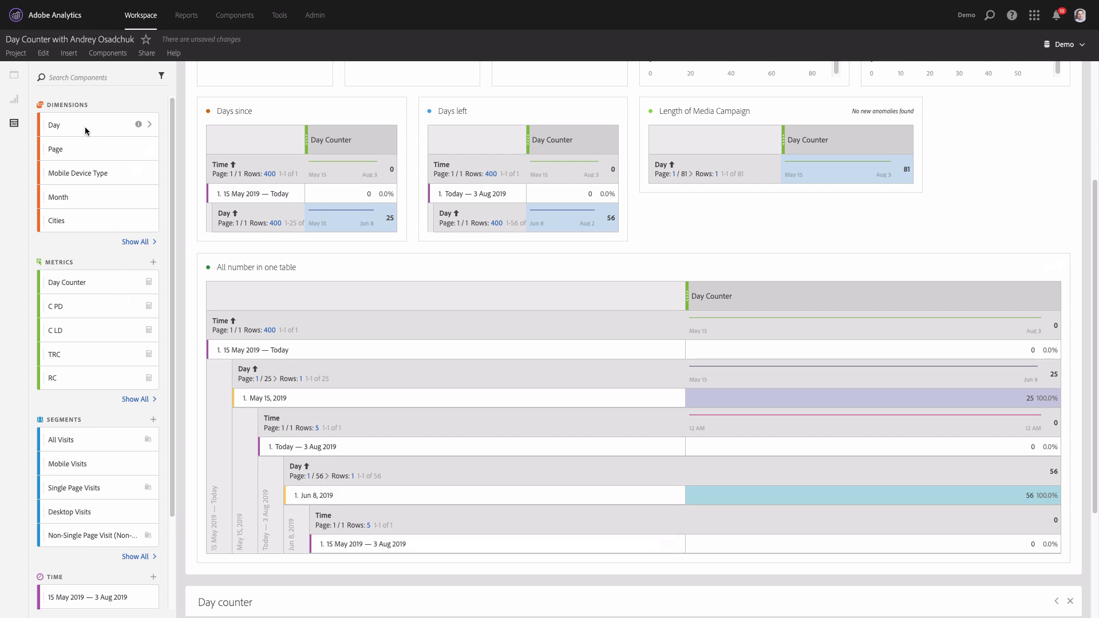
left_click_drag(102, 134, 400, 544)
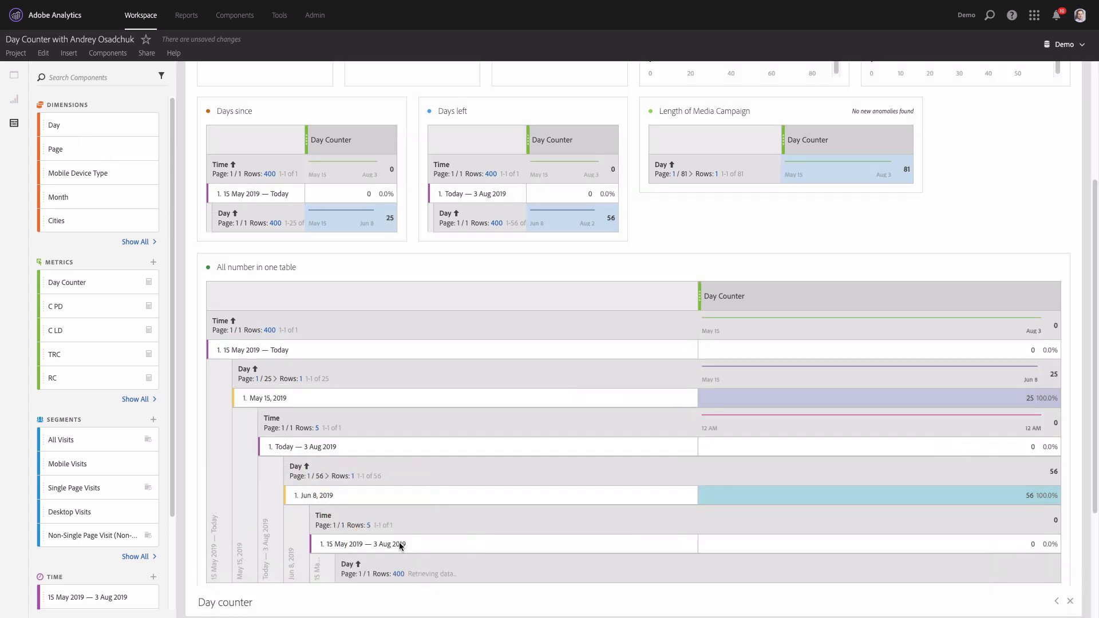
left_click(398, 574)
left_click(397, 414)
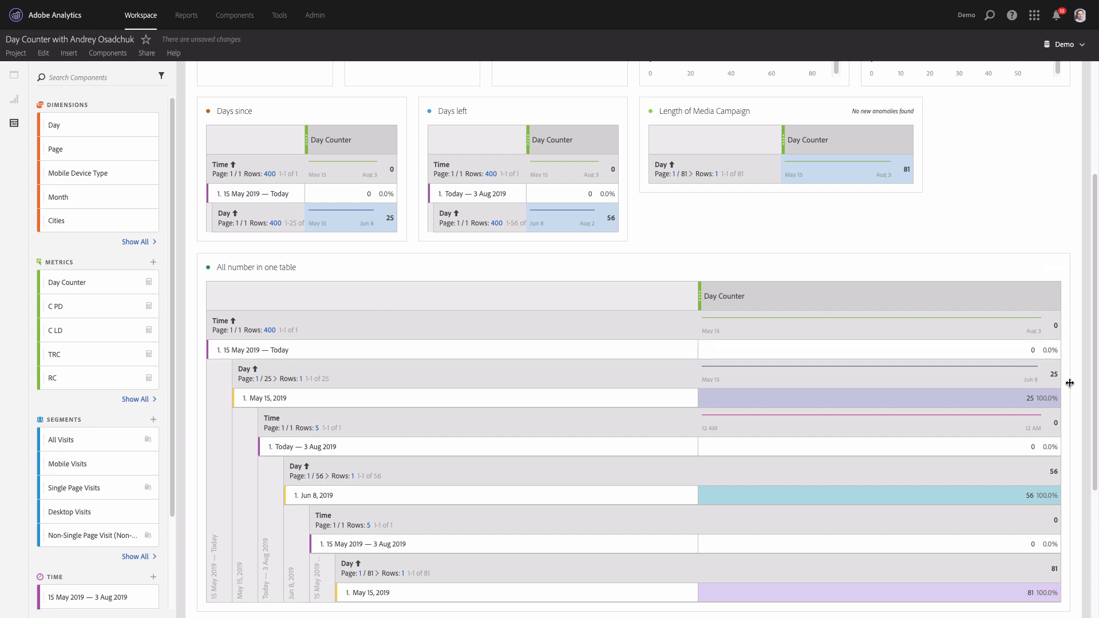
Step: Narrow the All number in one table to the combined width of the Days since and Days left tables
left_click_drag(1067, 379, 638, 370)
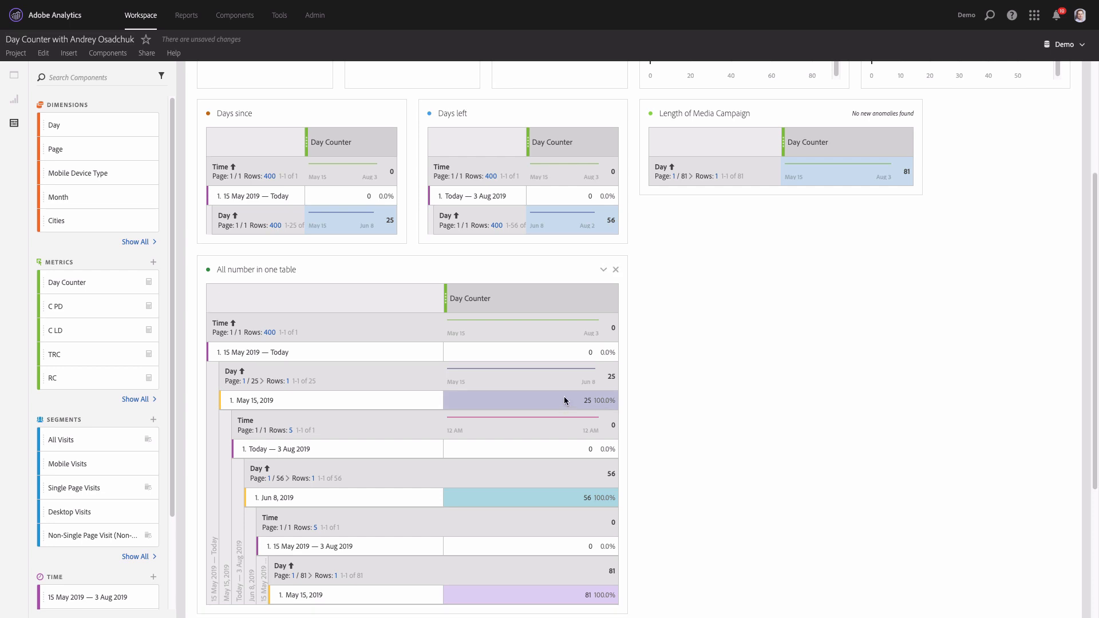
scroll(565, 396, "up", 4)
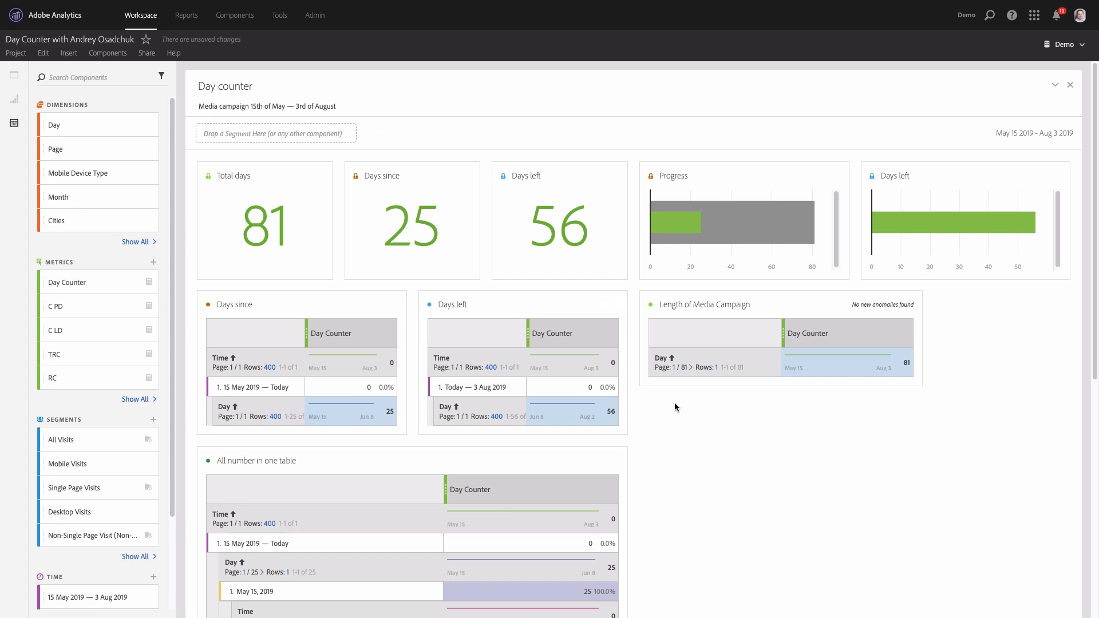
scroll(674, 403, "down", 3)
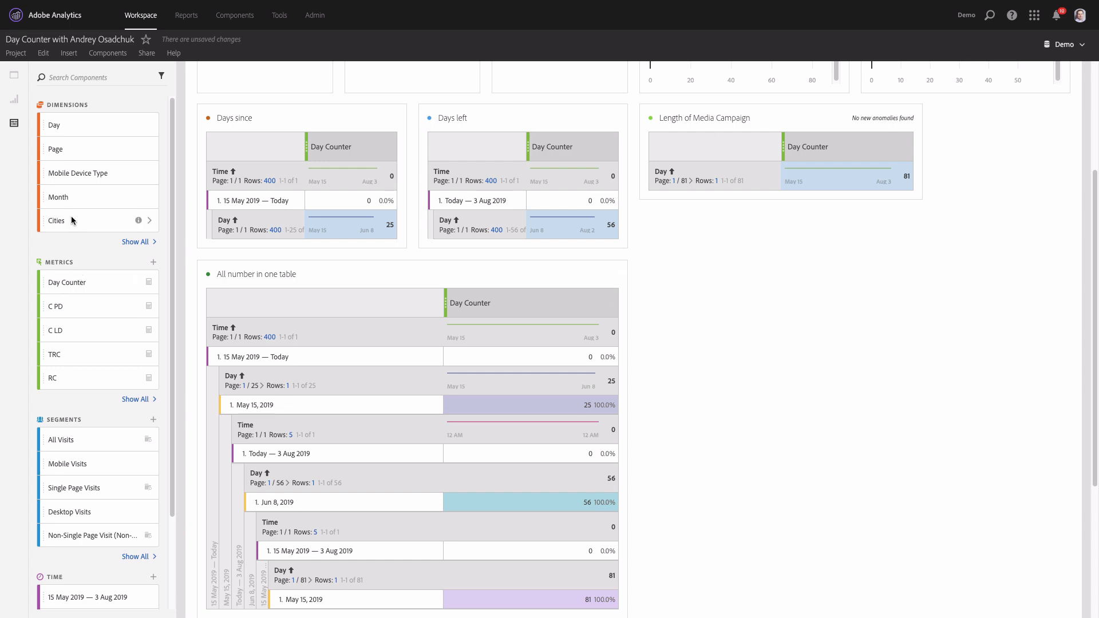
Step: Add a Donut visualization directly above the All number in one table
left_click(15, 99)
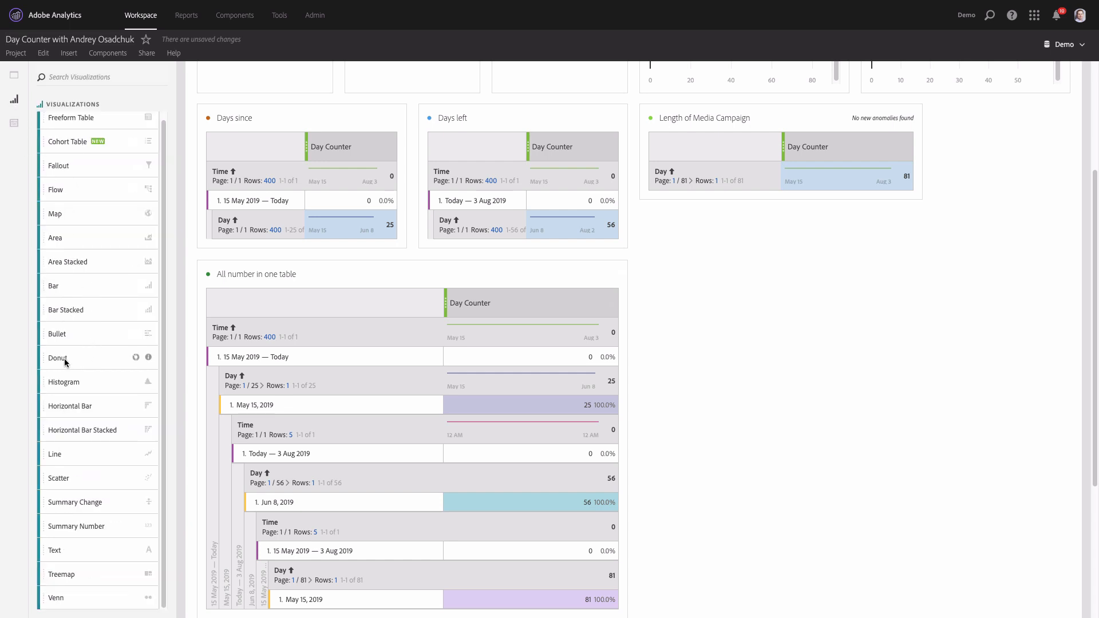
left_click_drag(65, 360, 658, 328)
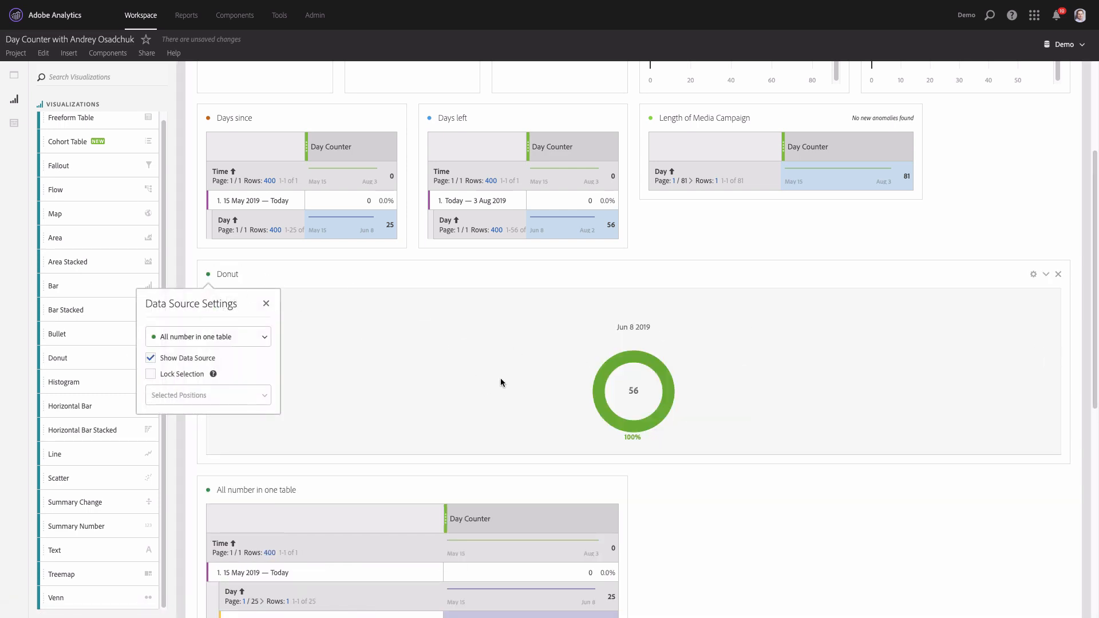
scroll(500, 383, "down", 2)
mouse_move(626, 310)
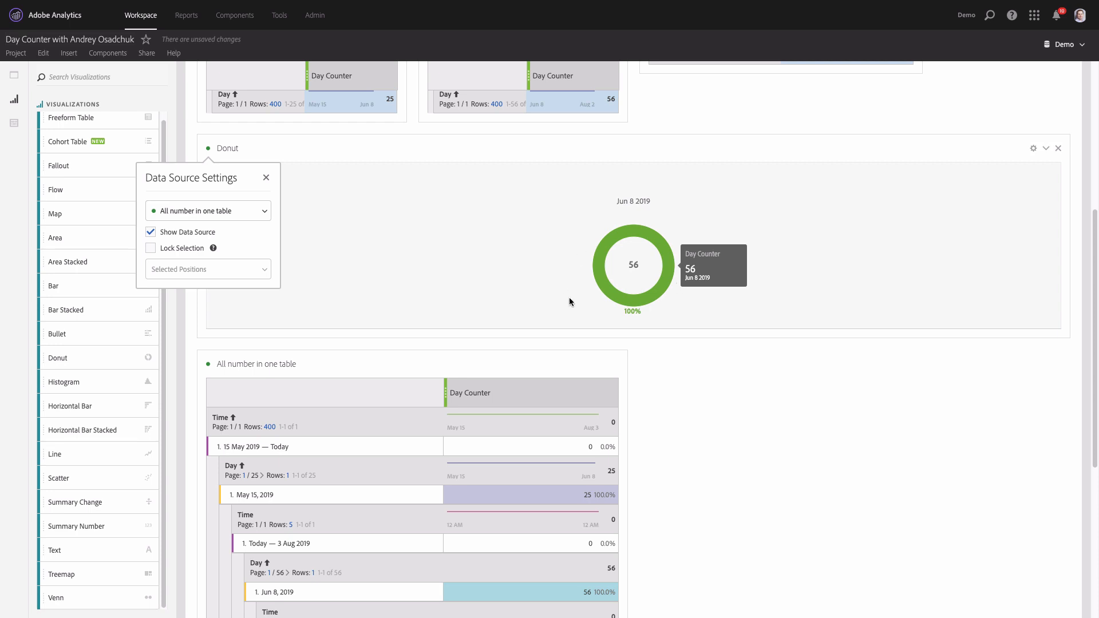
Step: Feed the donut from both the May 15, 2019 and Jun 8, 2019 Day Counter cells in the All number in one table
scroll(684, 406, "down", 1)
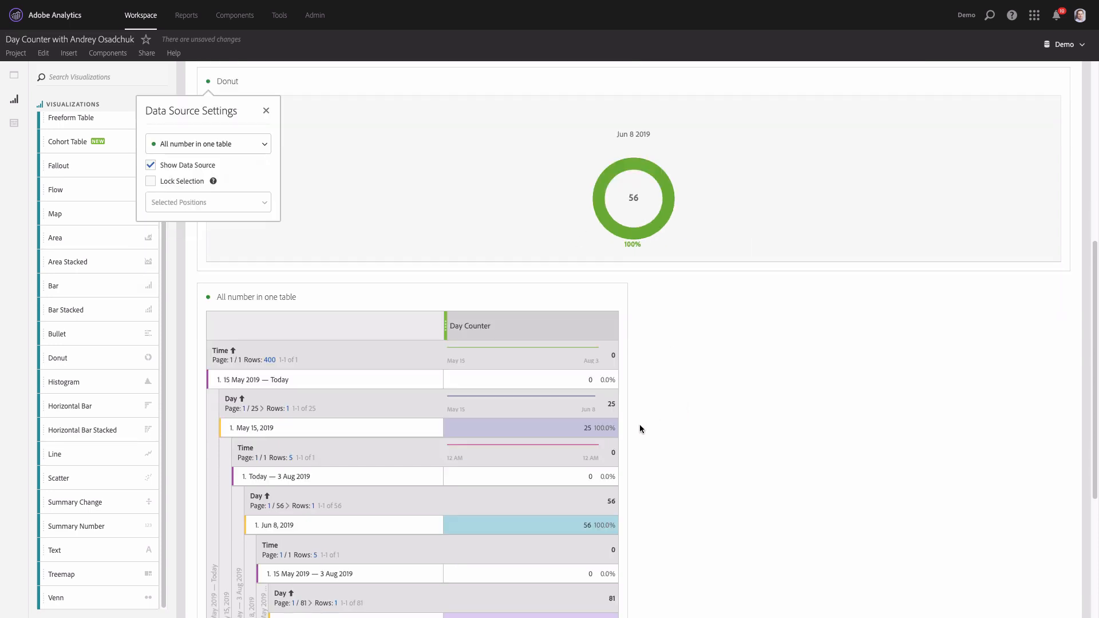
left_click(524, 423)
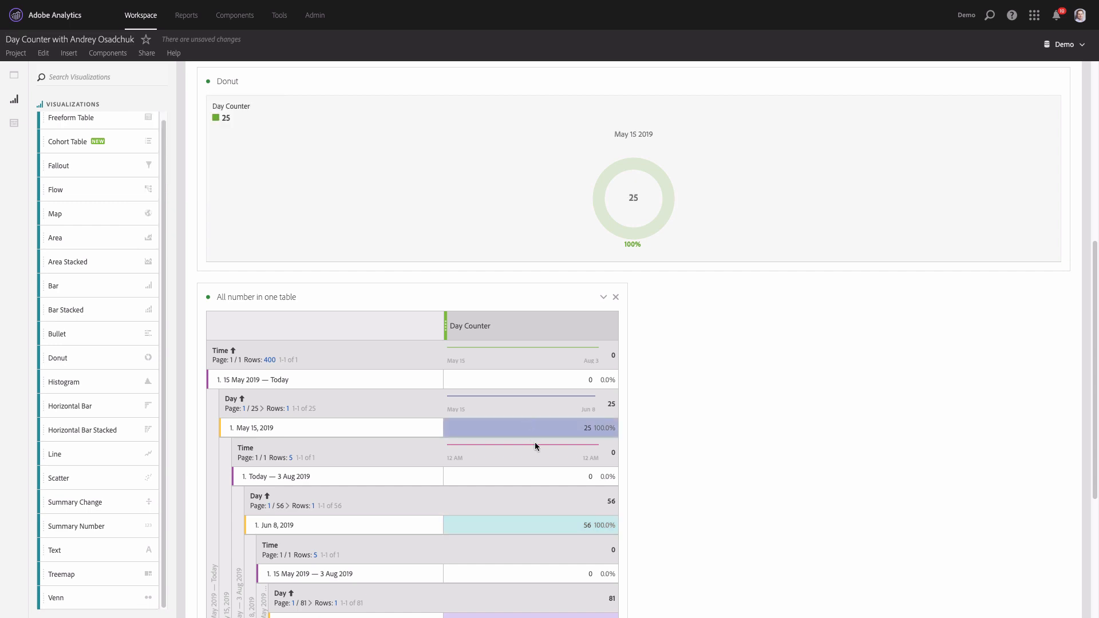
left_click(551, 526, "ctrl")
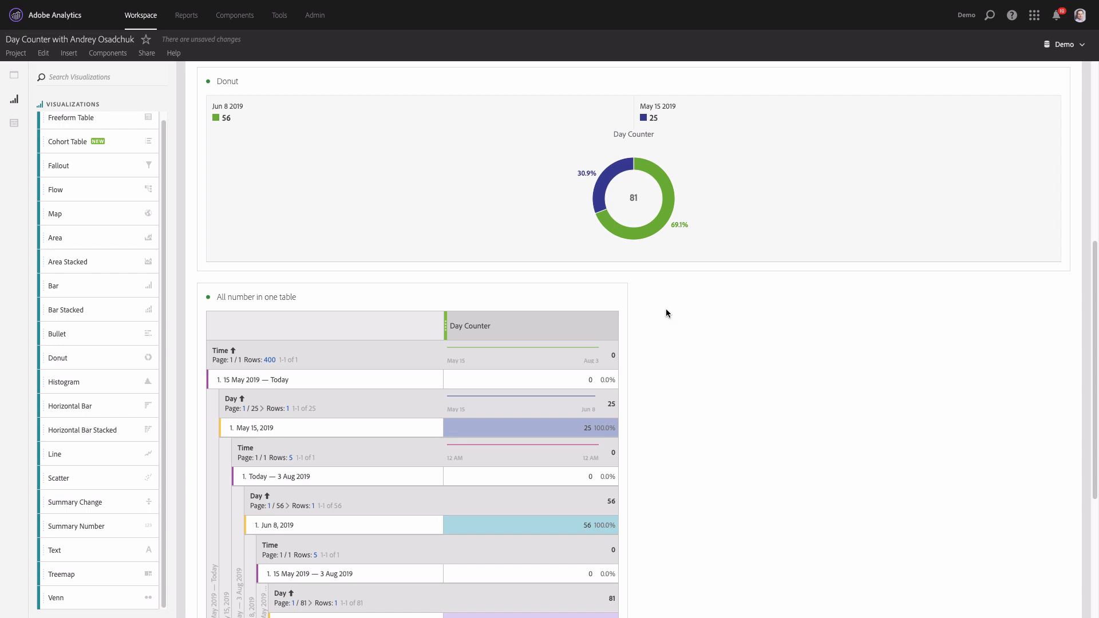
scroll(665, 308, "up", 2)
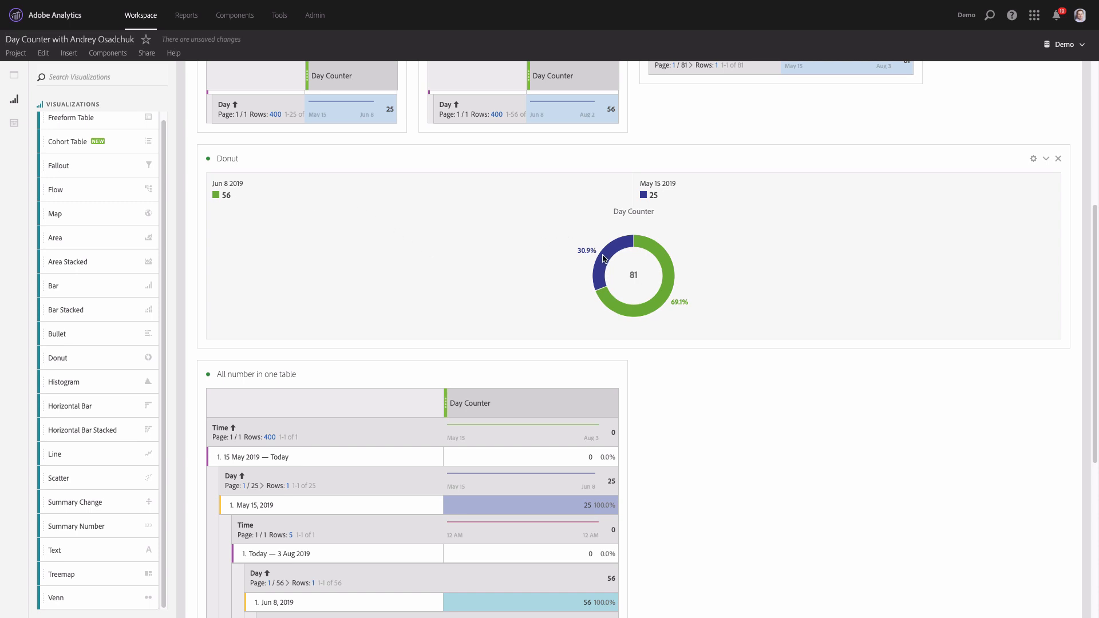
mouse_move(607, 262)
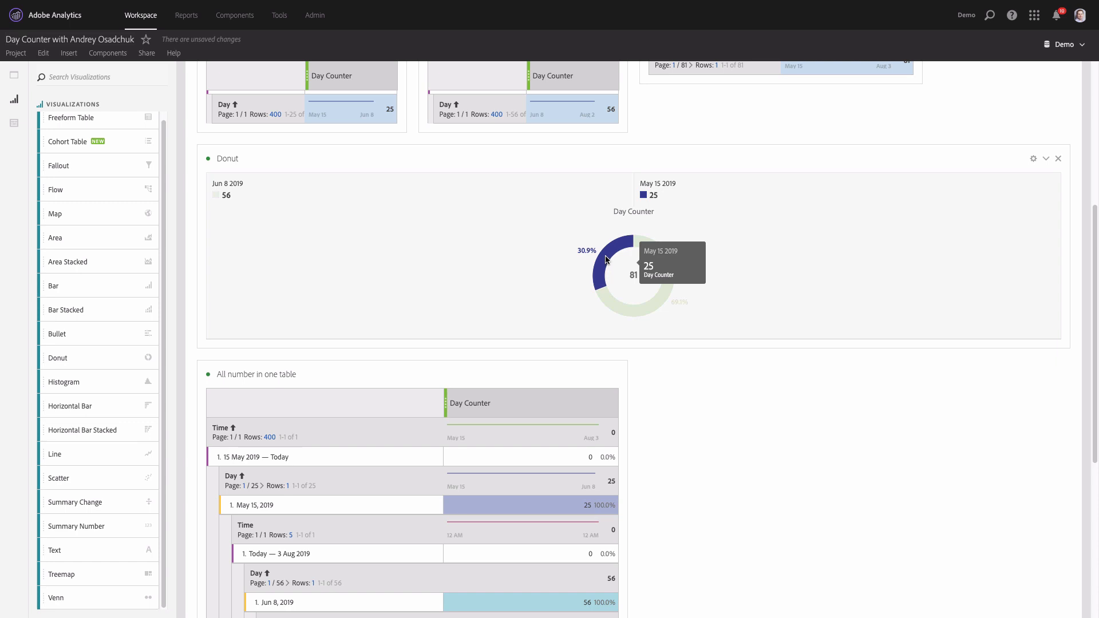
mouse_move(605, 290)
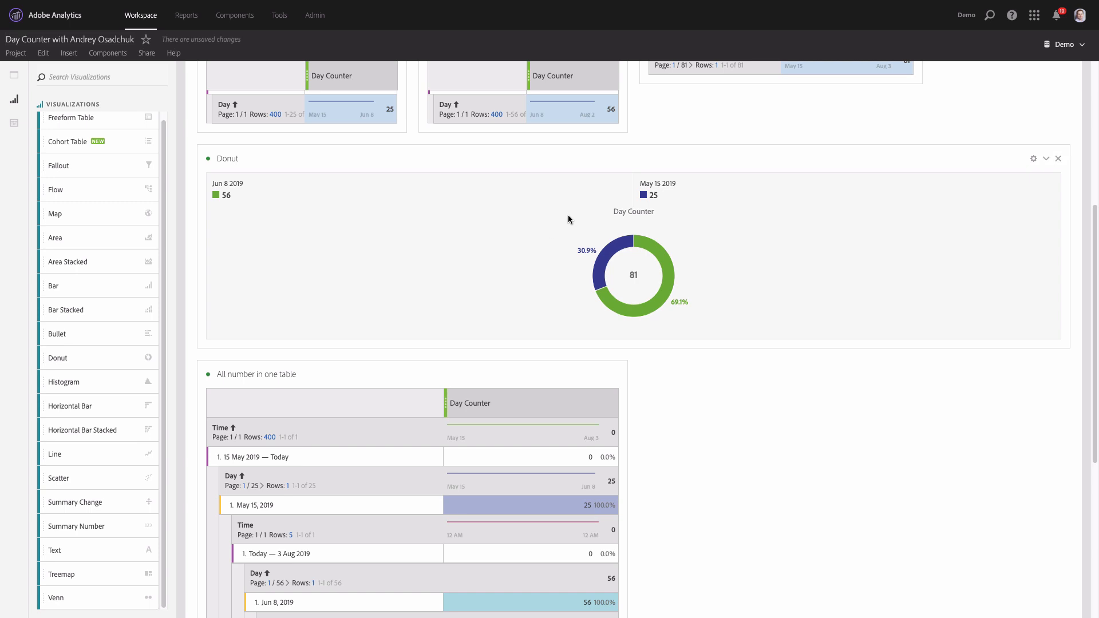
Step: Narrow the donut and relabel its Jun 8 2019 legend entry "Days left" and its May 15 2019 entry "Days passed"
left_click_drag(1067, 278, 567, 262)
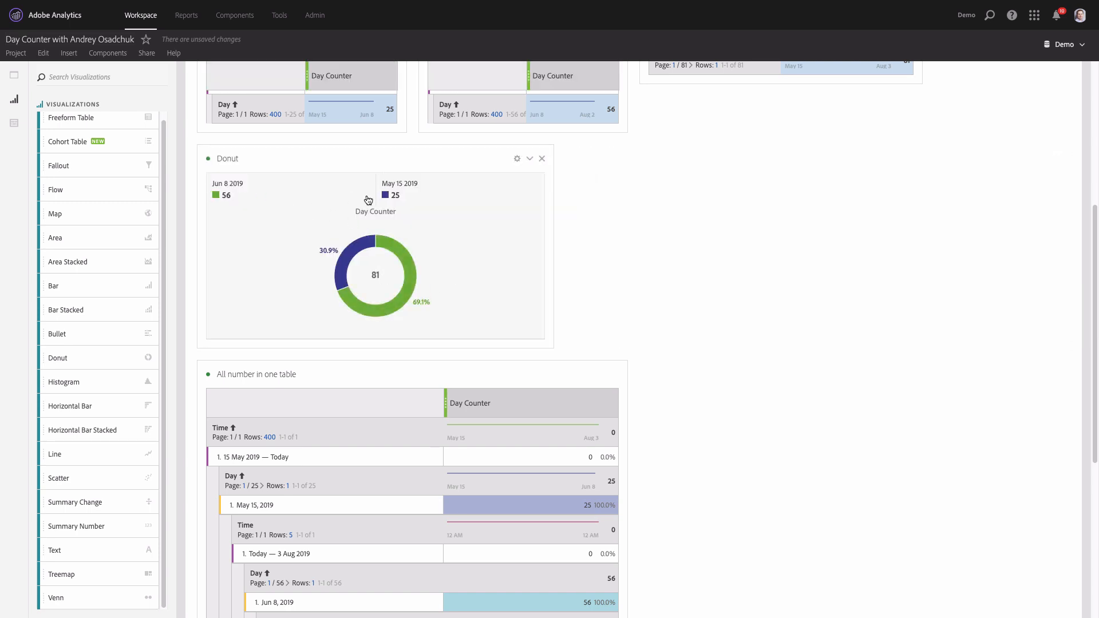
left_click_drag(553, 235, 469, 236)
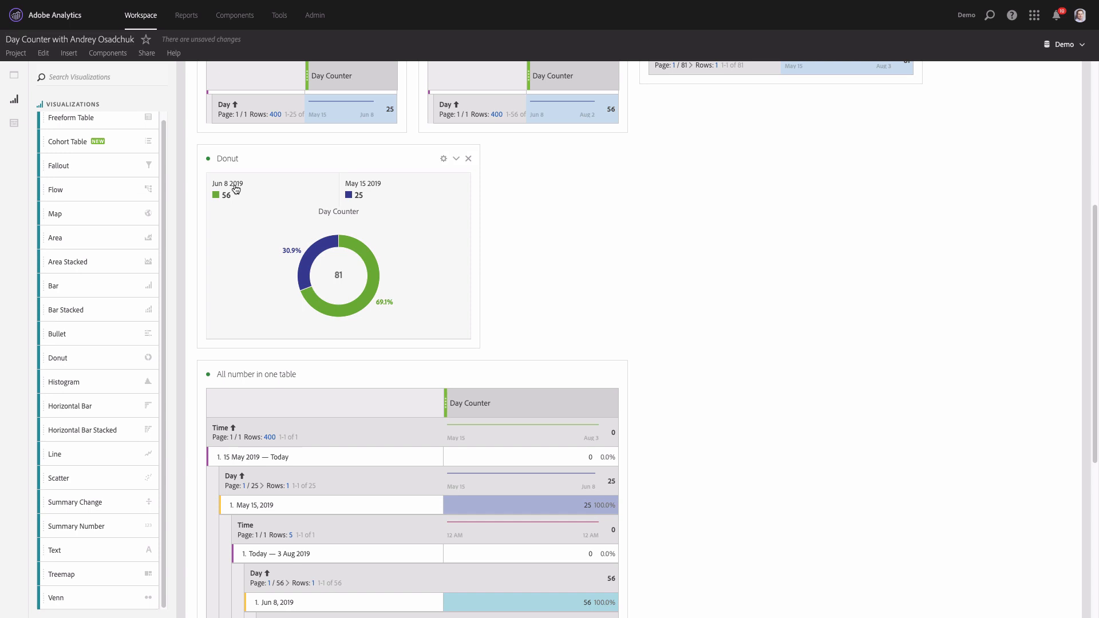
left_click(235, 190)
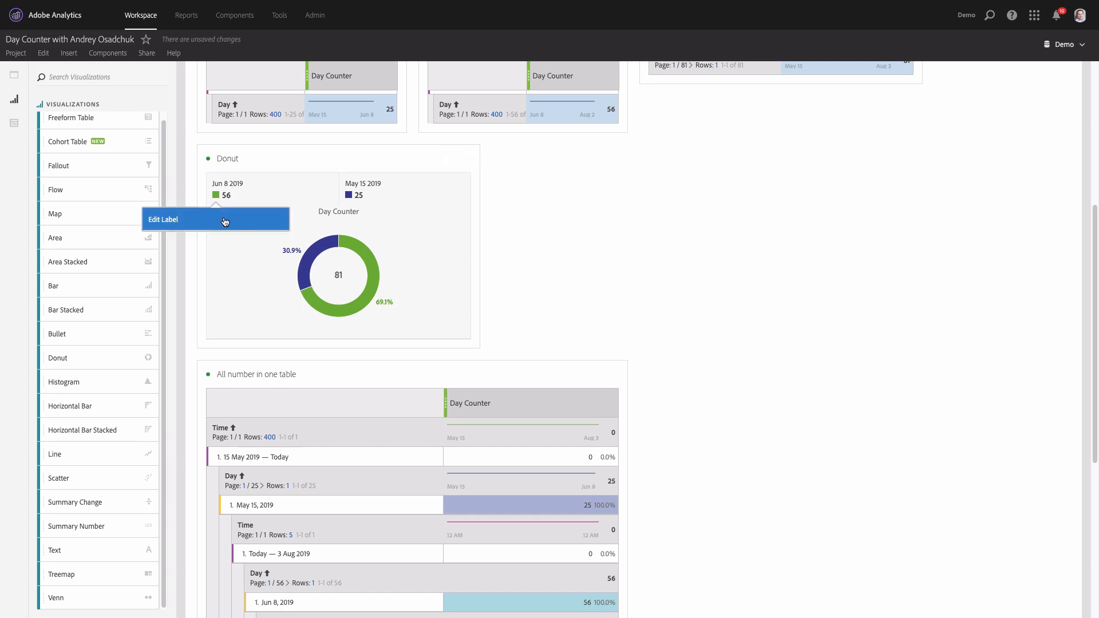
left_click(225, 222)
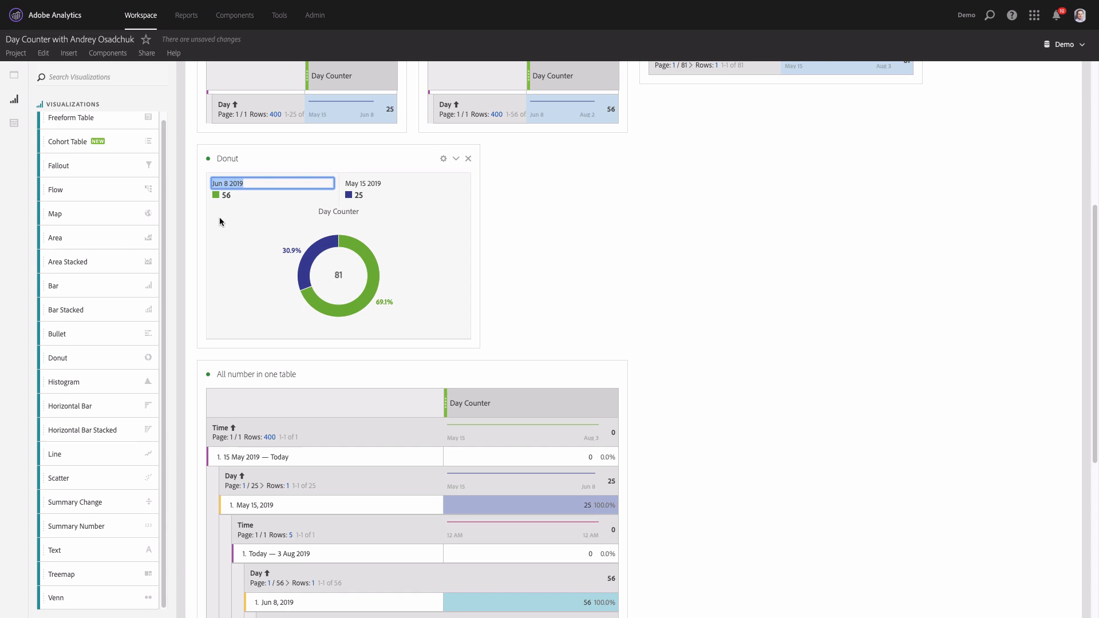
type("Days left")
left_click(370, 183)
left_click(348, 211)
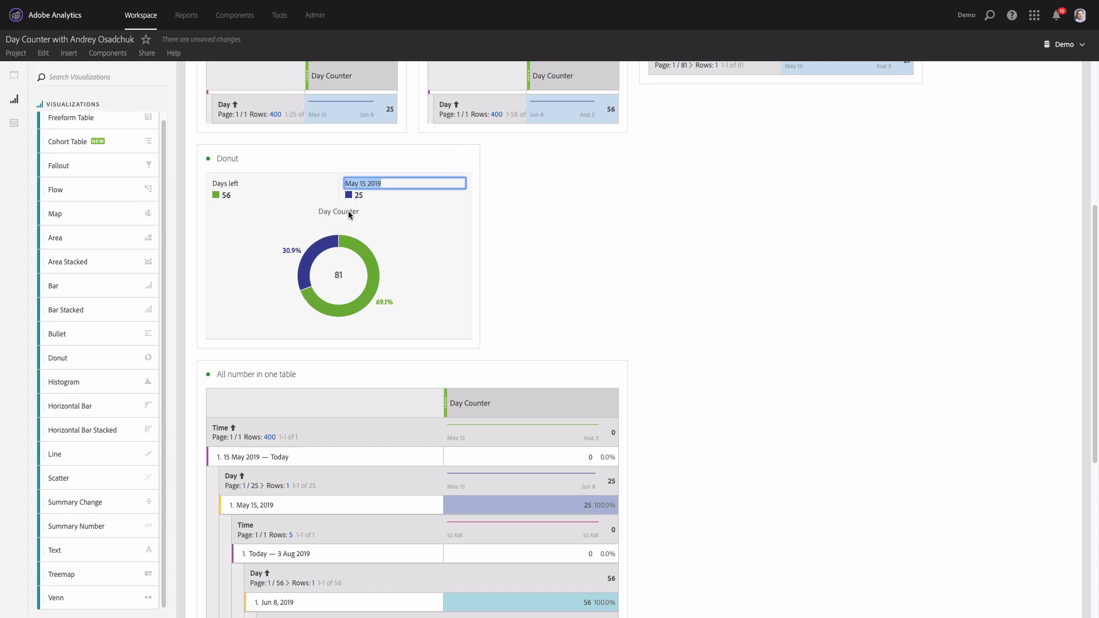
type("Days passed")
left_click(510, 237)
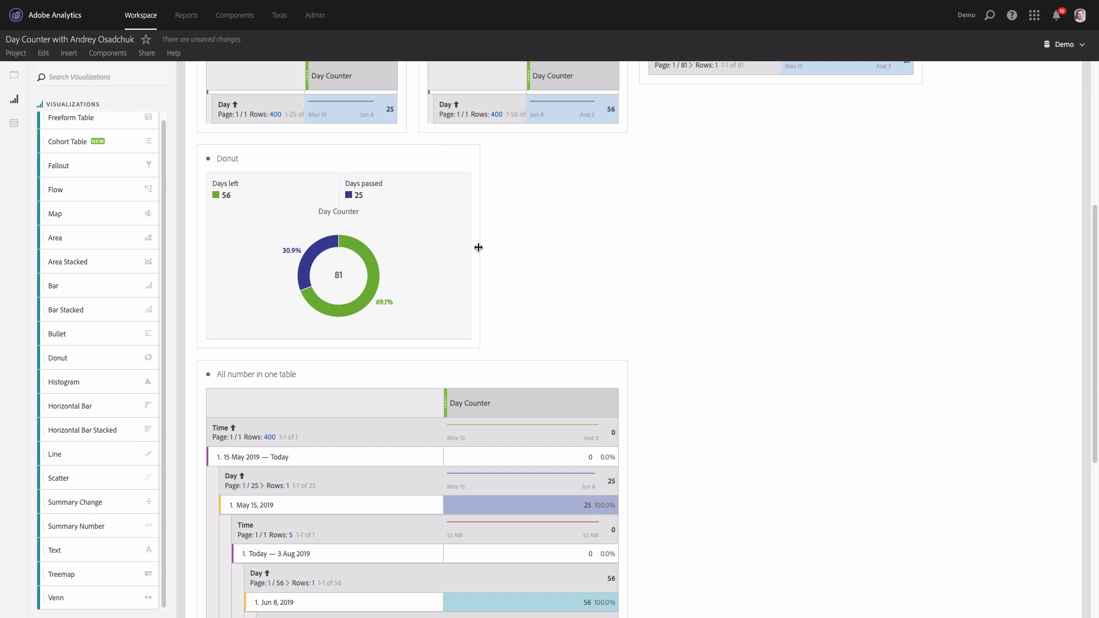
Step: Narrow the donut further to the width of the Days since table and title it "Days passed and left"
left_click_drag(479, 248, 429, 246)
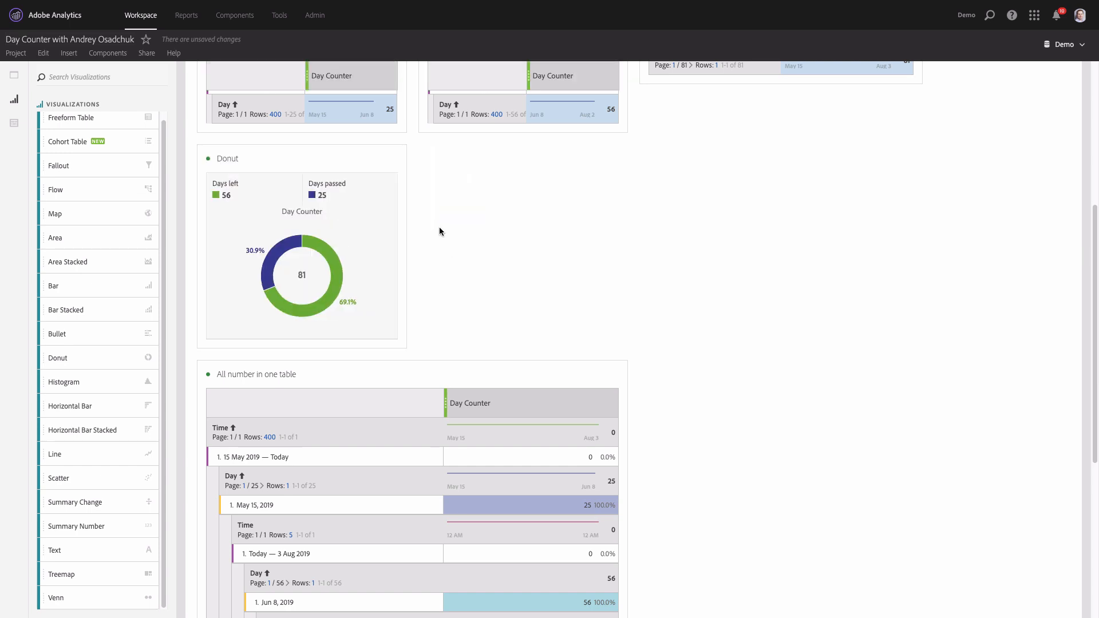
left_click(235, 158)
type("Days l")
key("BackSpace")
type("passed and left")
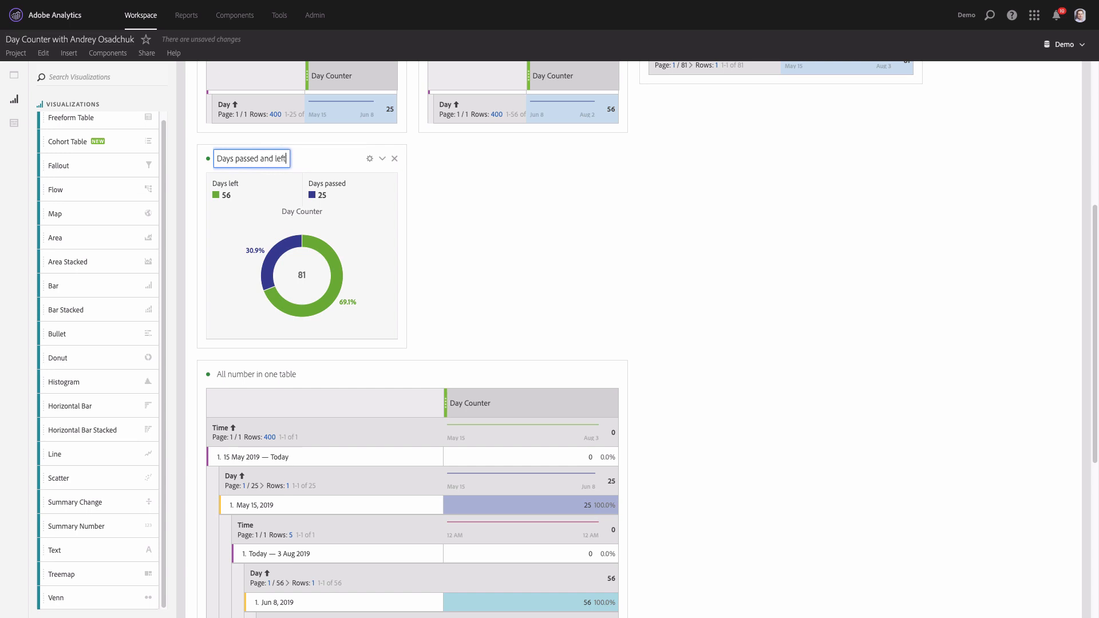
left_click(431, 187)
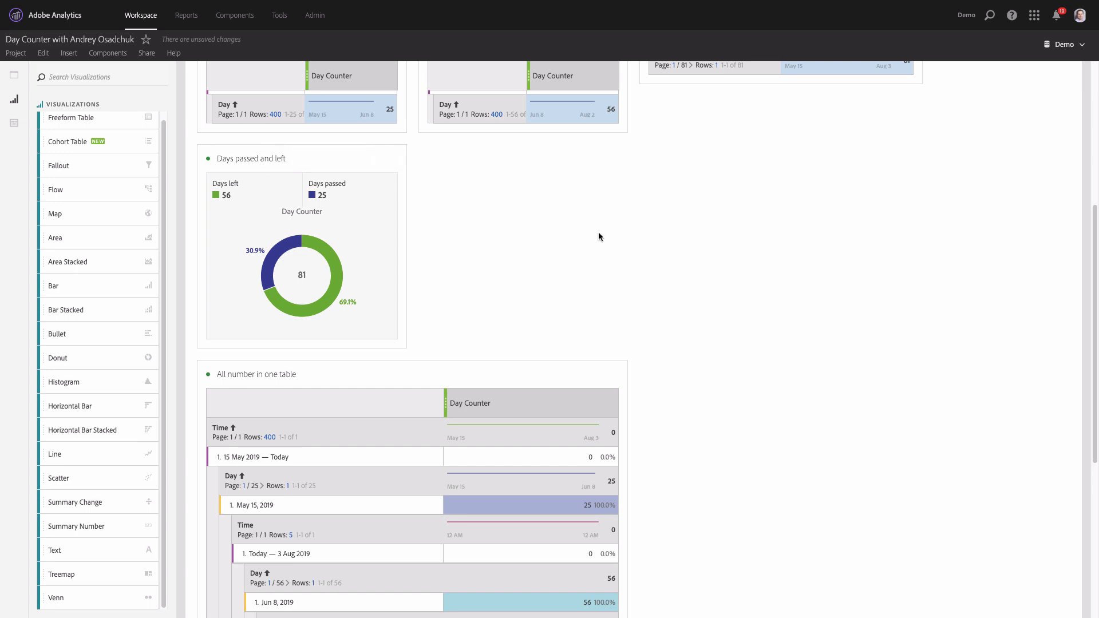
Step: Move the Days passed and left donut above the Days since table, directly under the summary numbers
scroll(626, 232, "up", 3)
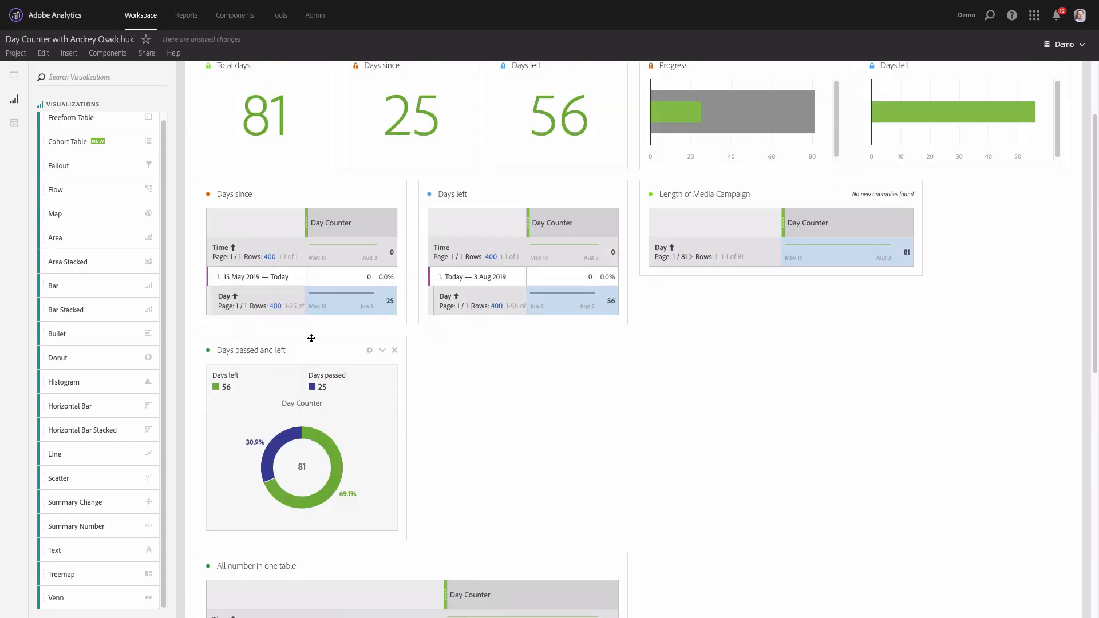
left_click_drag(312, 342, 384, 216)
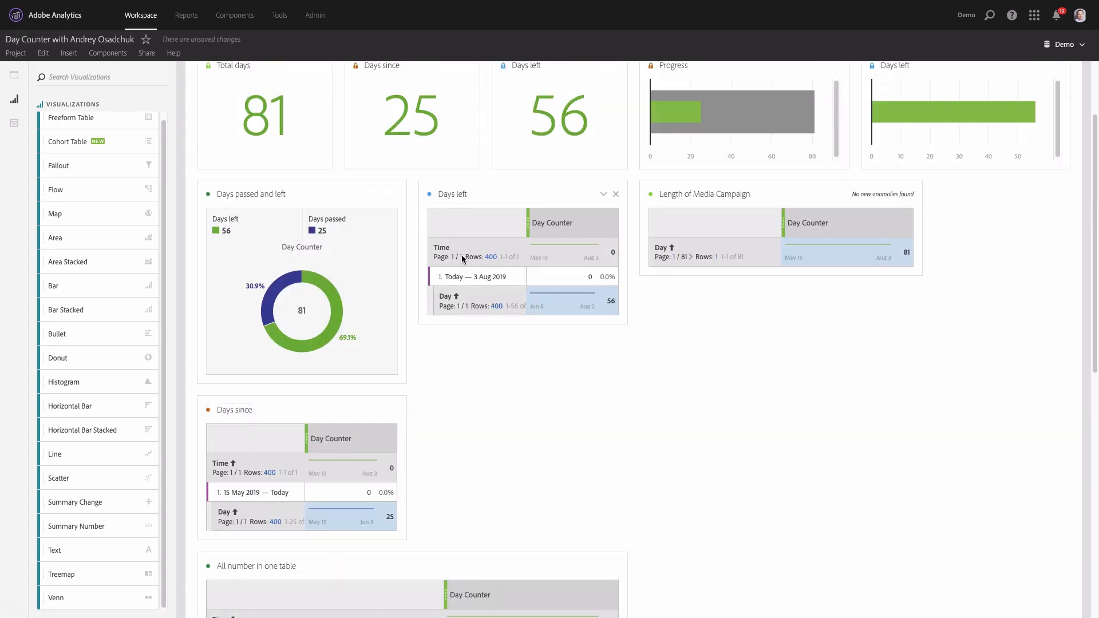
Step: Hide the data source tables of the Total days, Days since and Days left summary numbers
scroll(487, 188, "up", 1)
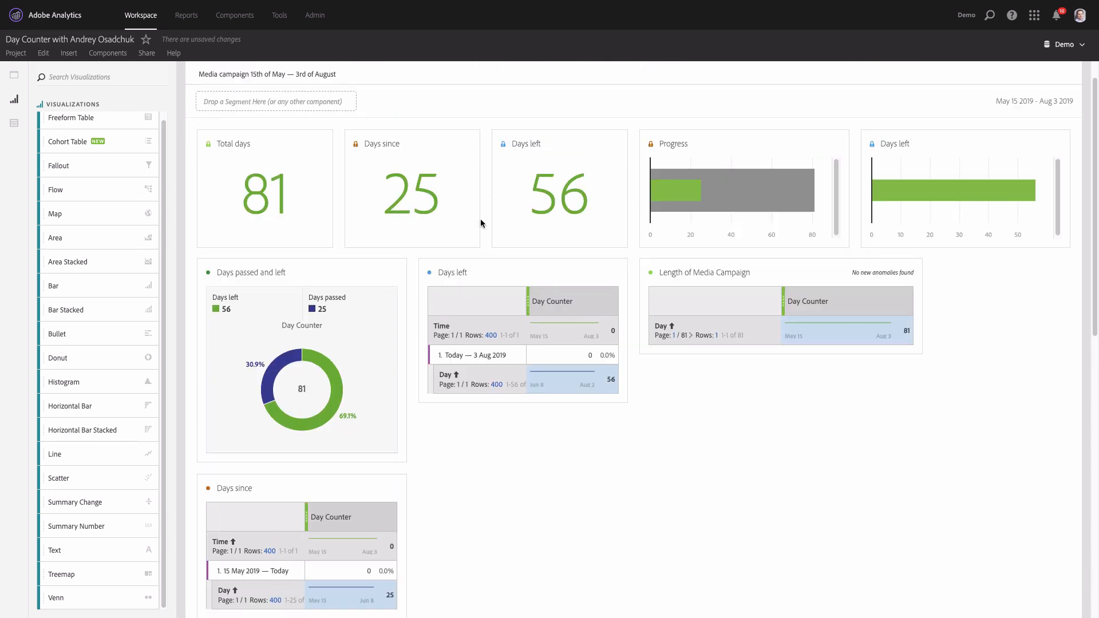
left_click(209, 143)
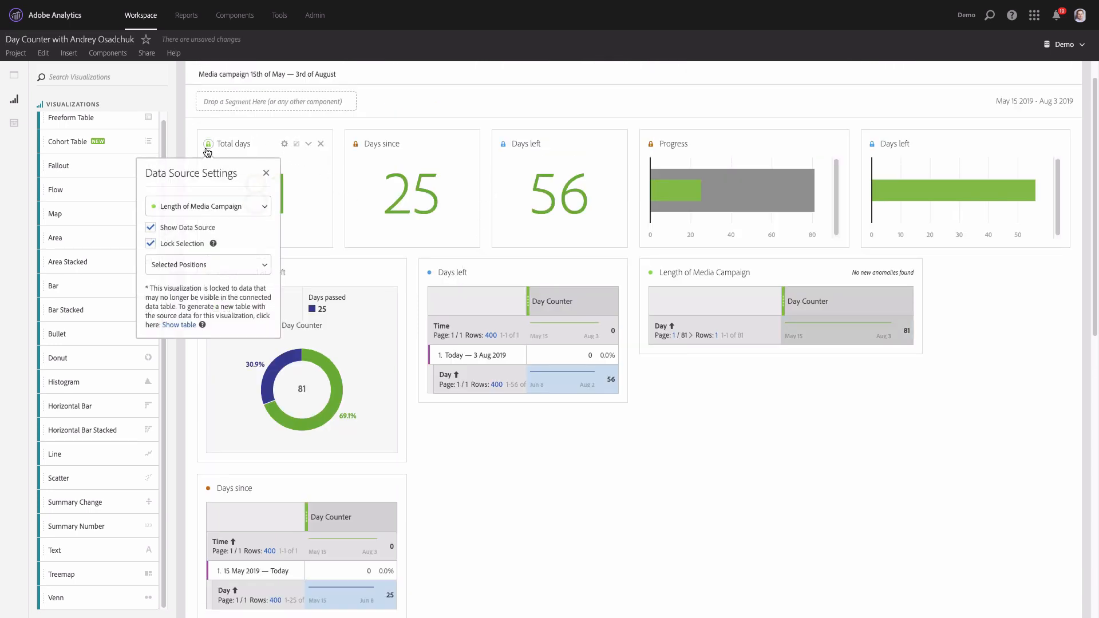
left_click(180, 232)
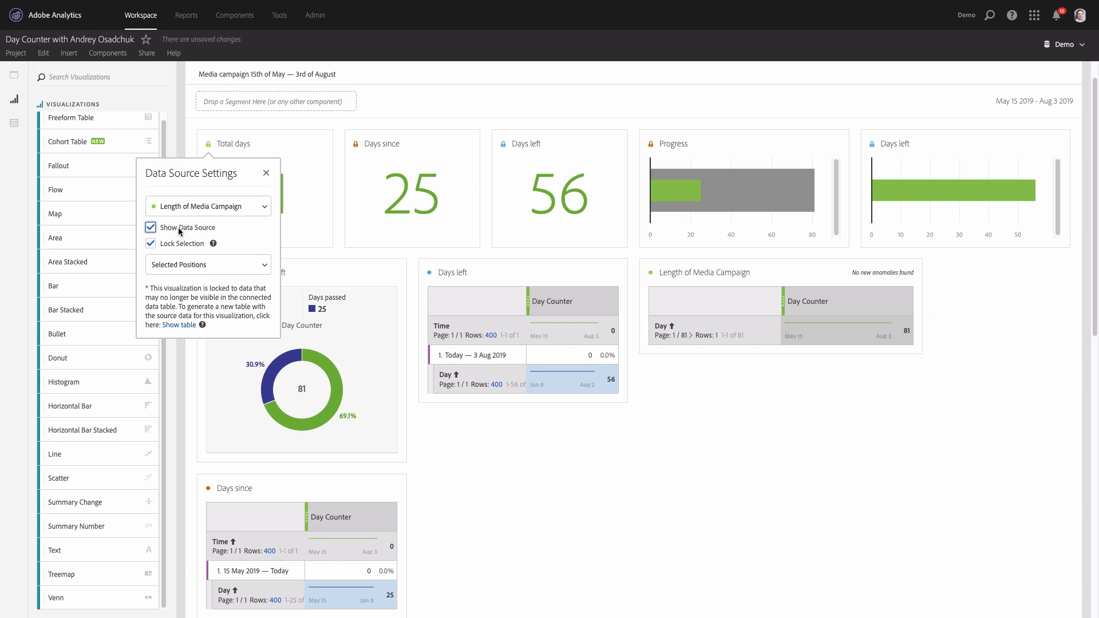
left_click(356, 144)
left_click(298, 227)
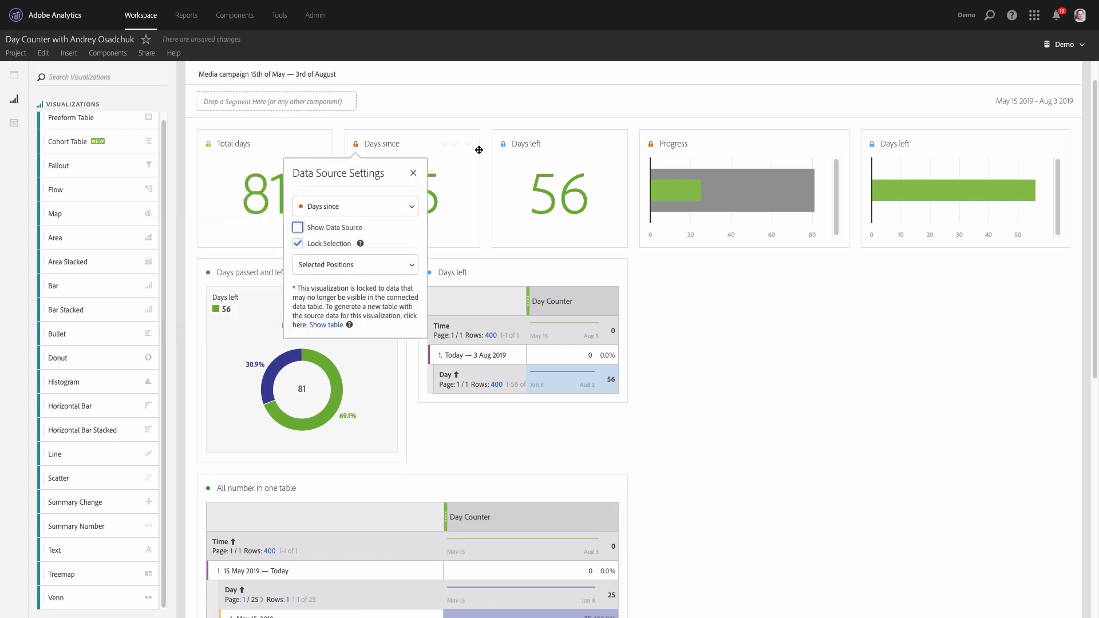
left_click(503, 144)
left_click(445, 227)
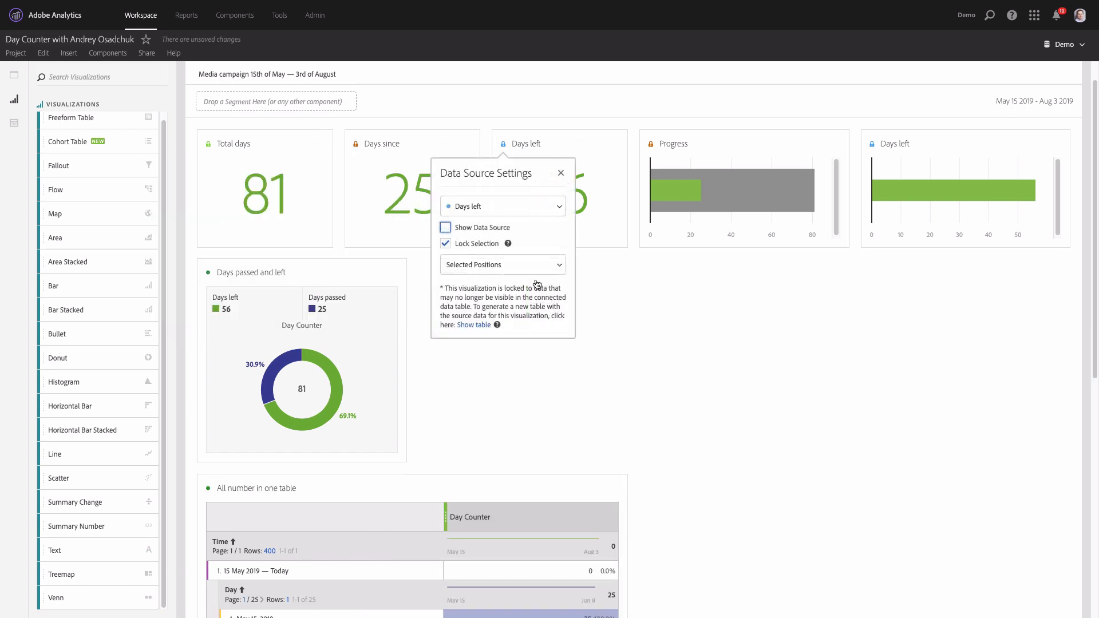
left_click(716, 353)
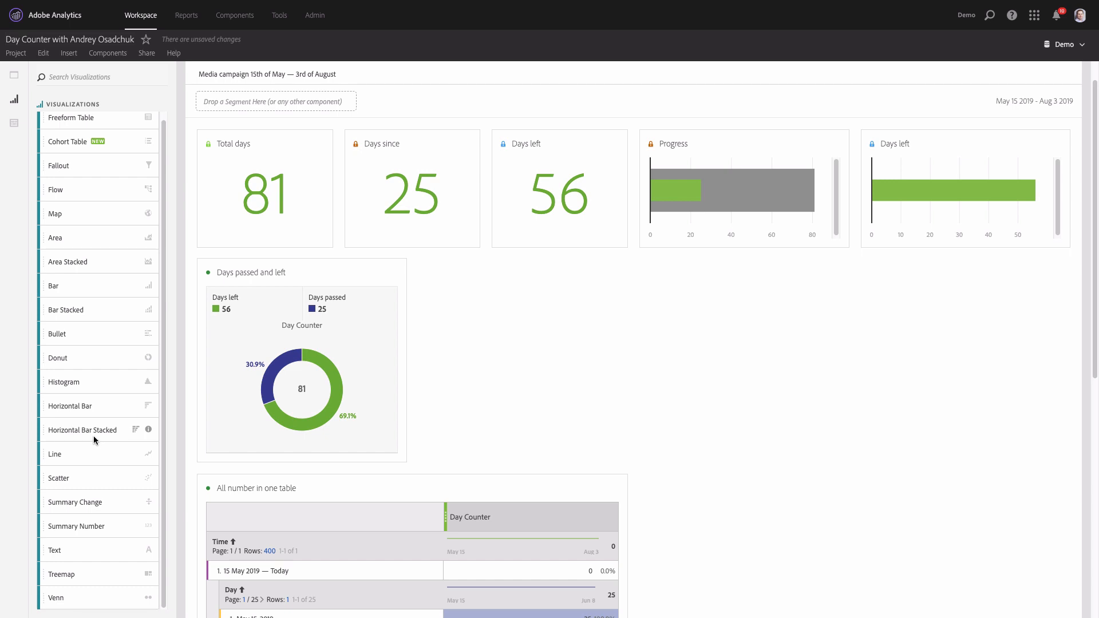
Step: Add a Horizontal Bar visualization and place it beside the Days passed and left donut, filling the rest of the row
left_click_drag(86, 407, 281, 390)
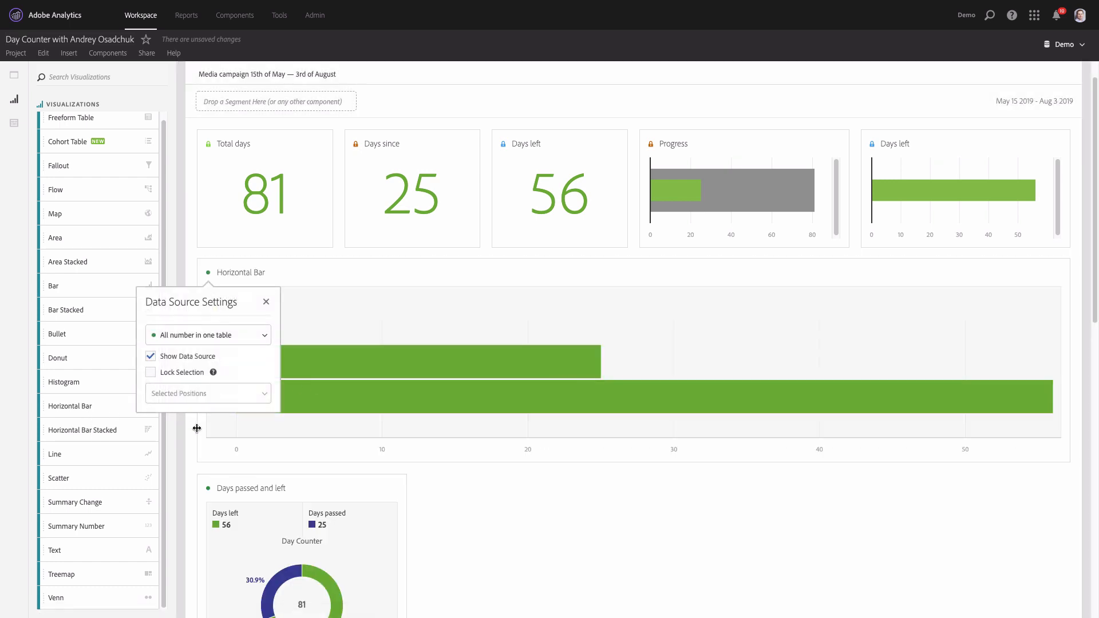
left_click_drag(197, 428, 445, 409)
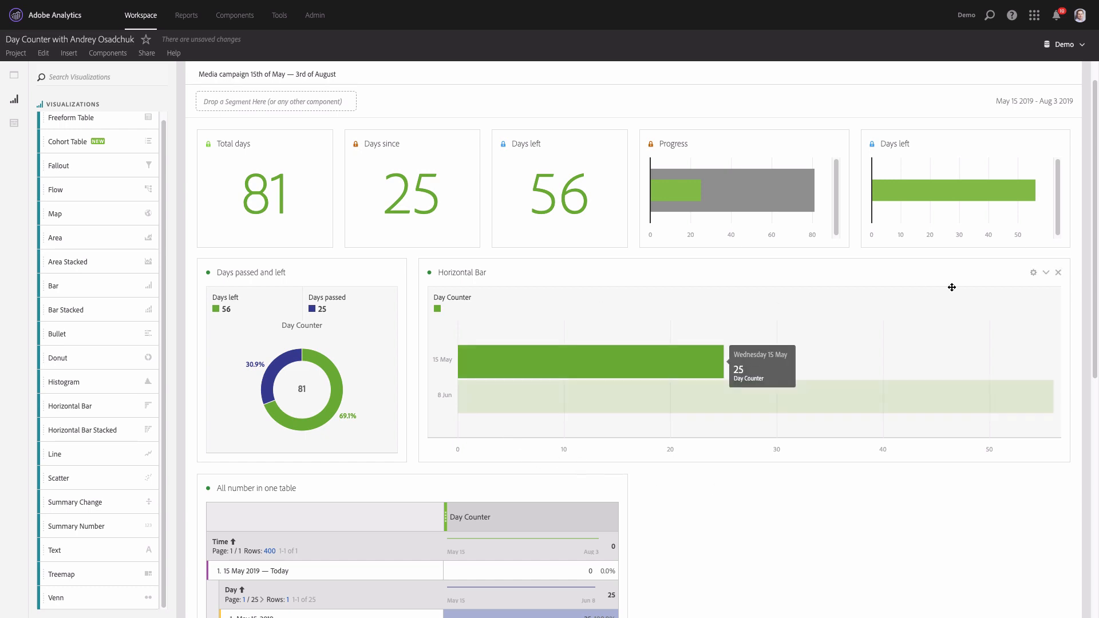
Step: Try the Horizontal Bar Stacked visualization type on the new bar chart
left_click(1033, 272)
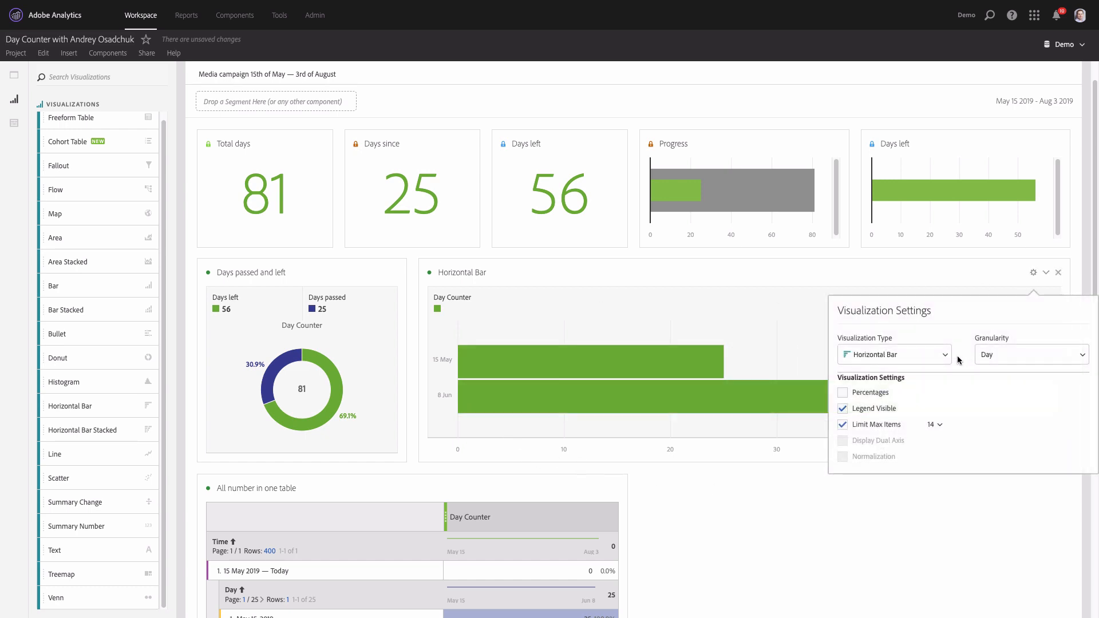
left_click(944, 355)
scroll(921, 416, "down", 2)
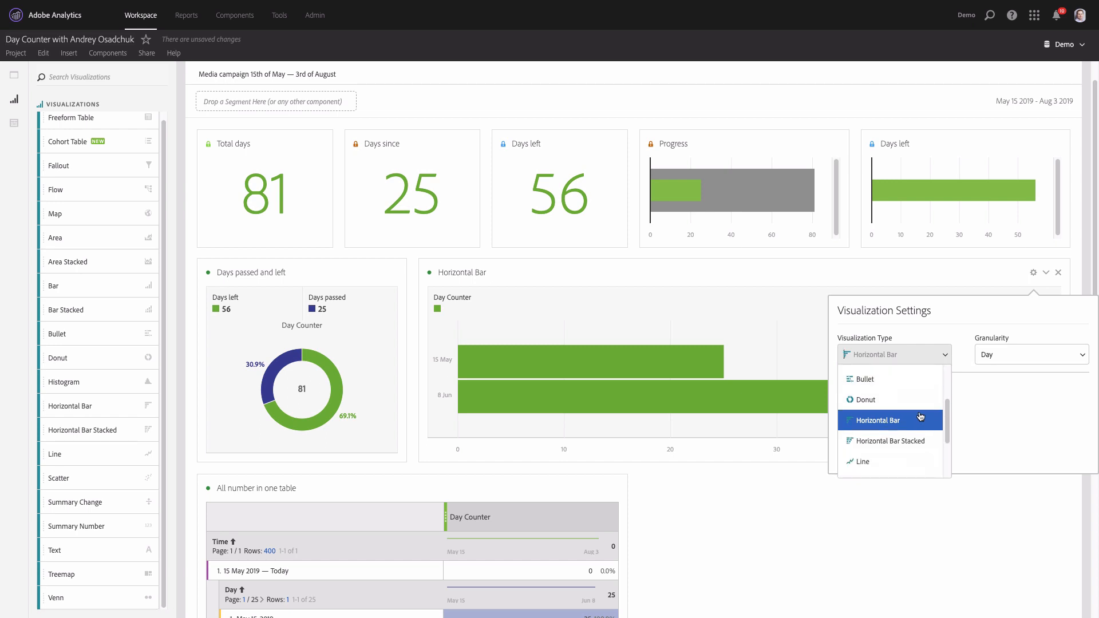
left_click(912, 444)
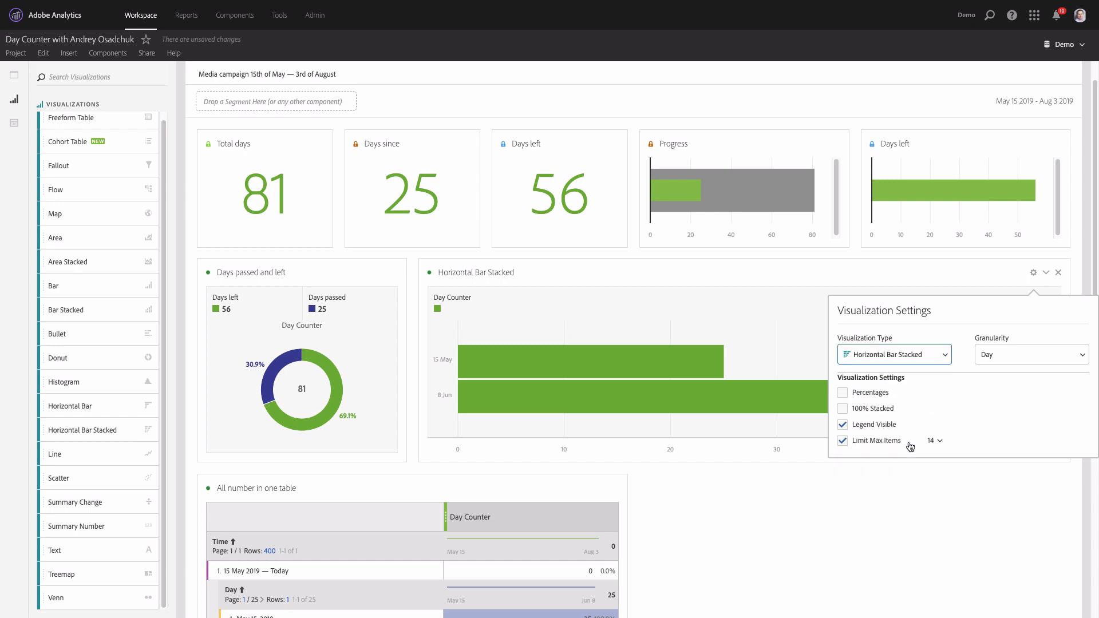
left_click(839, 503)
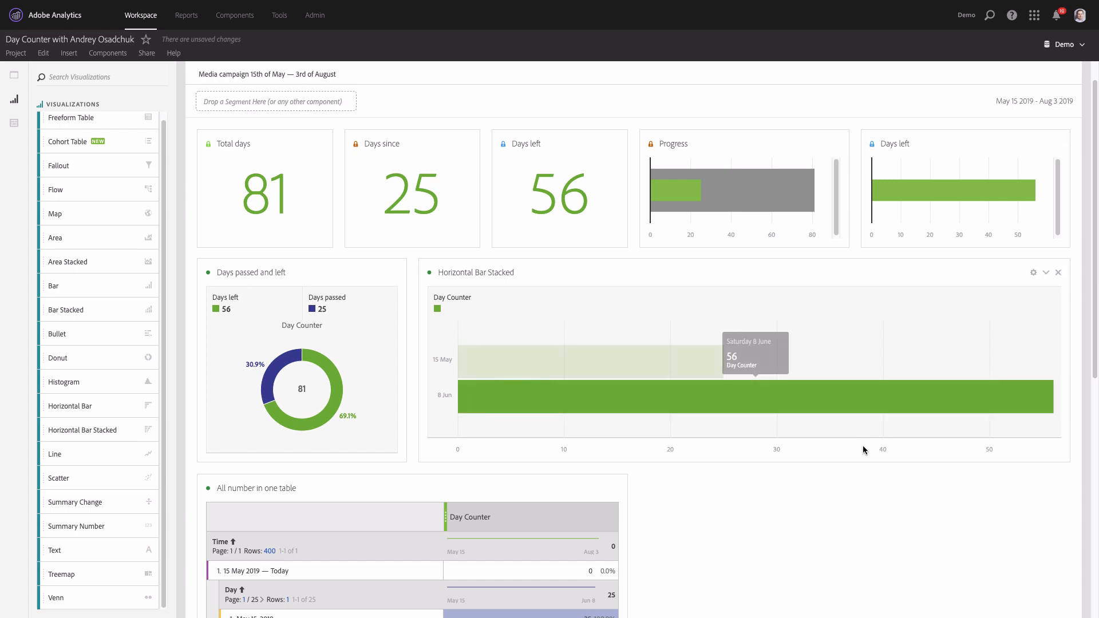
Step: Set the stacked bar chart's visualization type back to Horizontal Bar
scroll(867, 510, "down", 1)
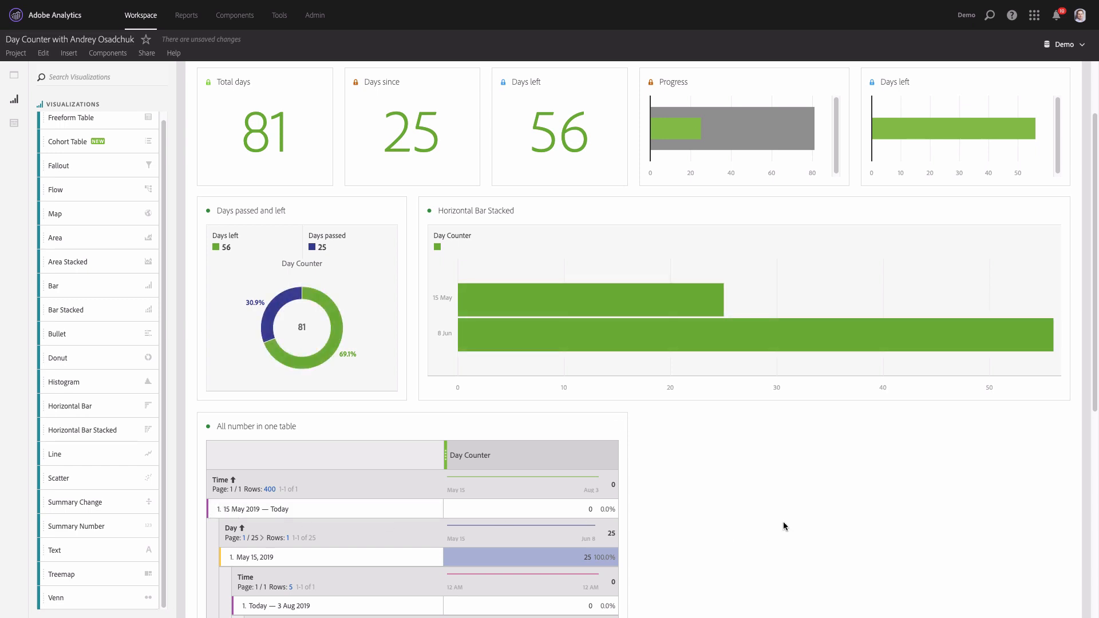
mouse_move(615, 317)
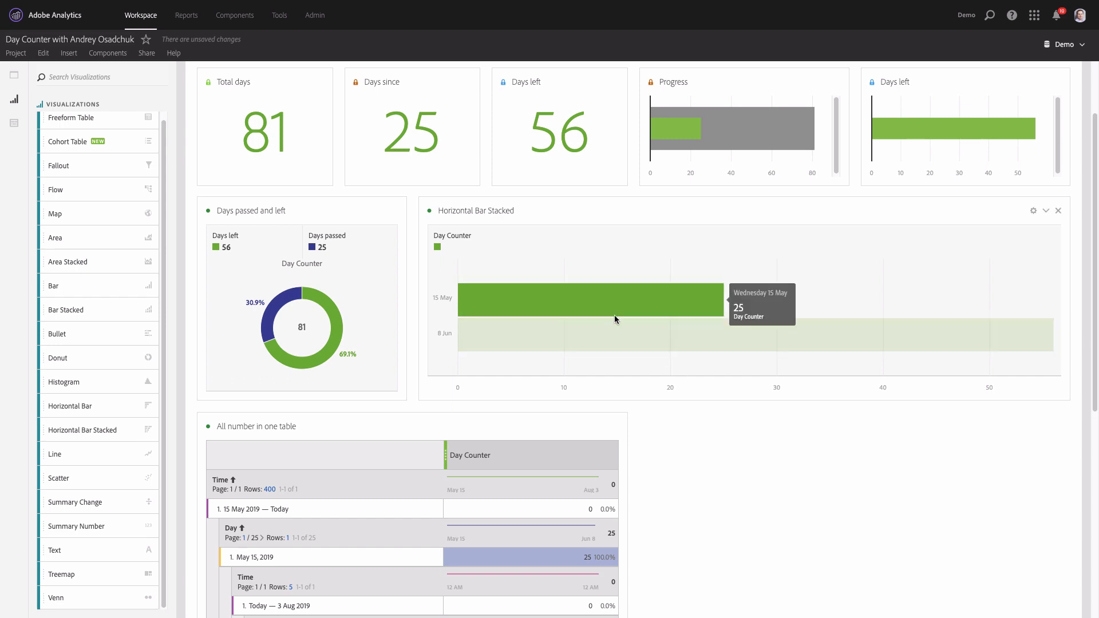
left_click(1033, 211)
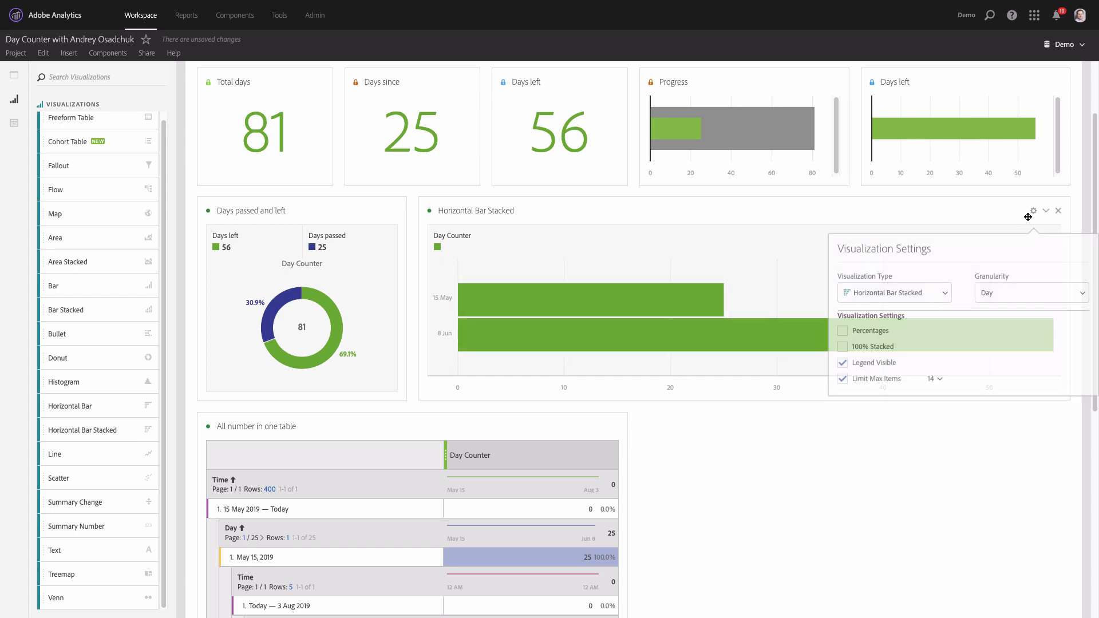
left_click(939, 295)
left_click(903, 389)
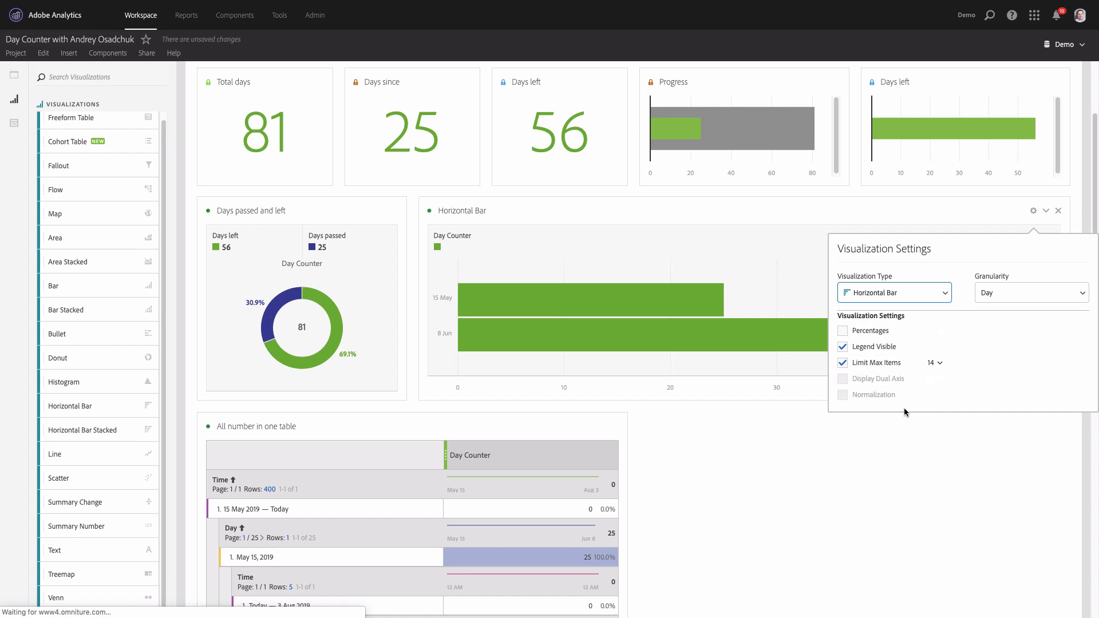
left_click(896, 469)
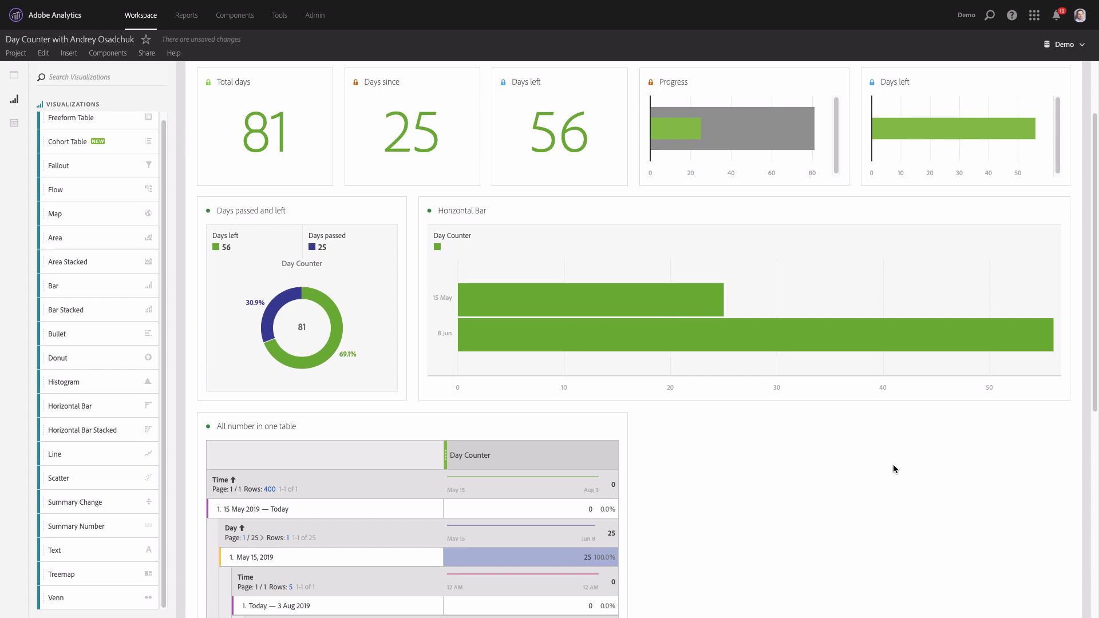
scroll(767, 441, "down", 2)
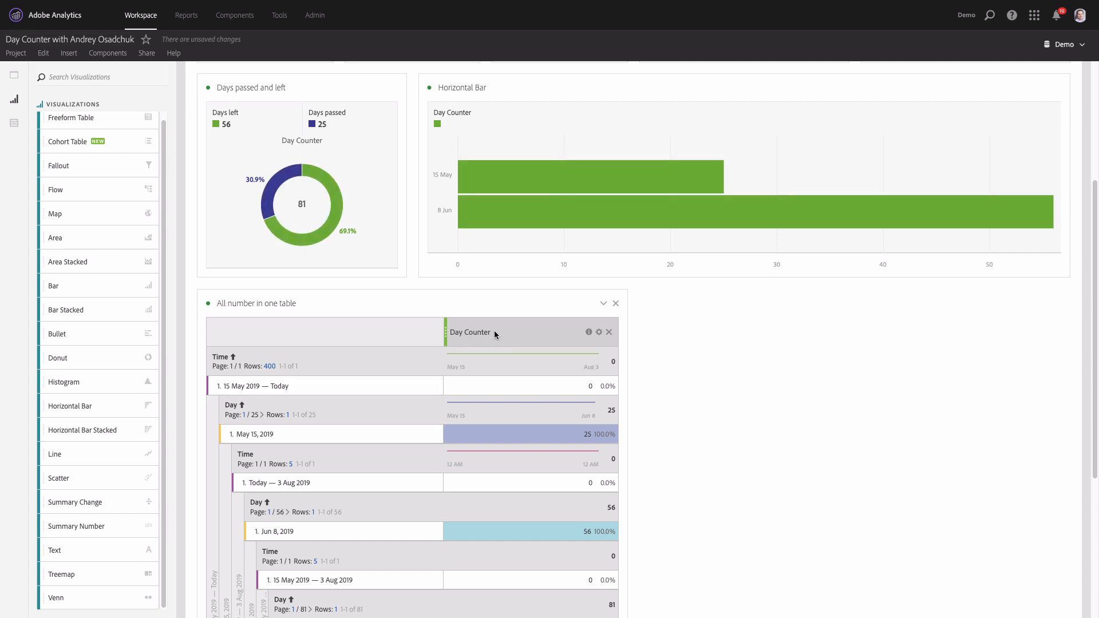
Step: Duplicate the All number in one table visualization and place the copy beside the original
right_click(456, 300)
left_click(423, 366)
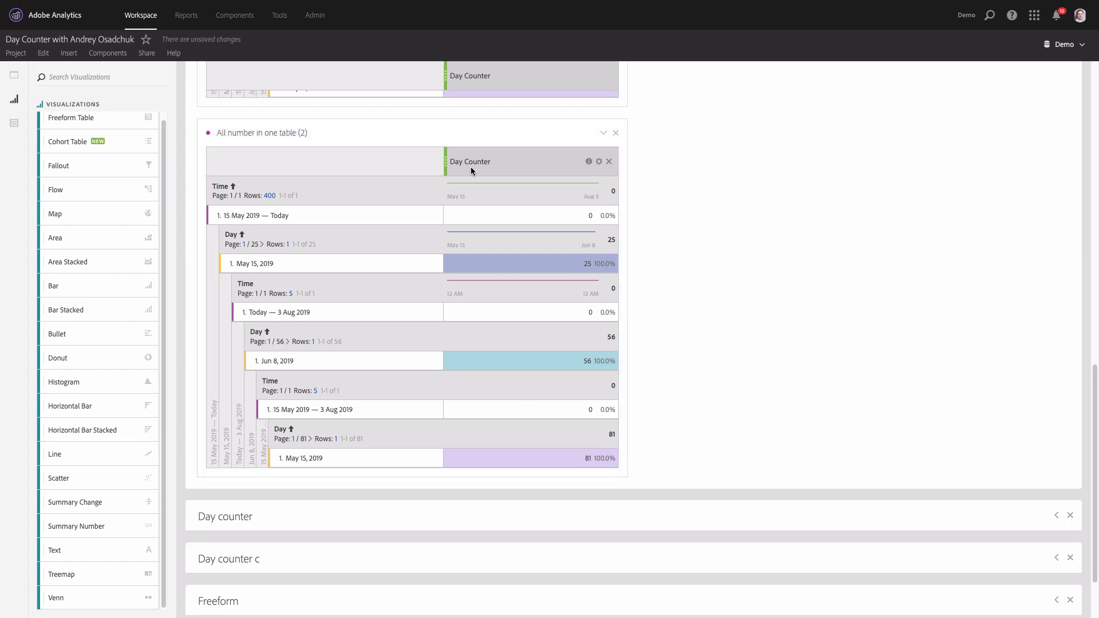
left_click_drag(461, 138, 841, 144)
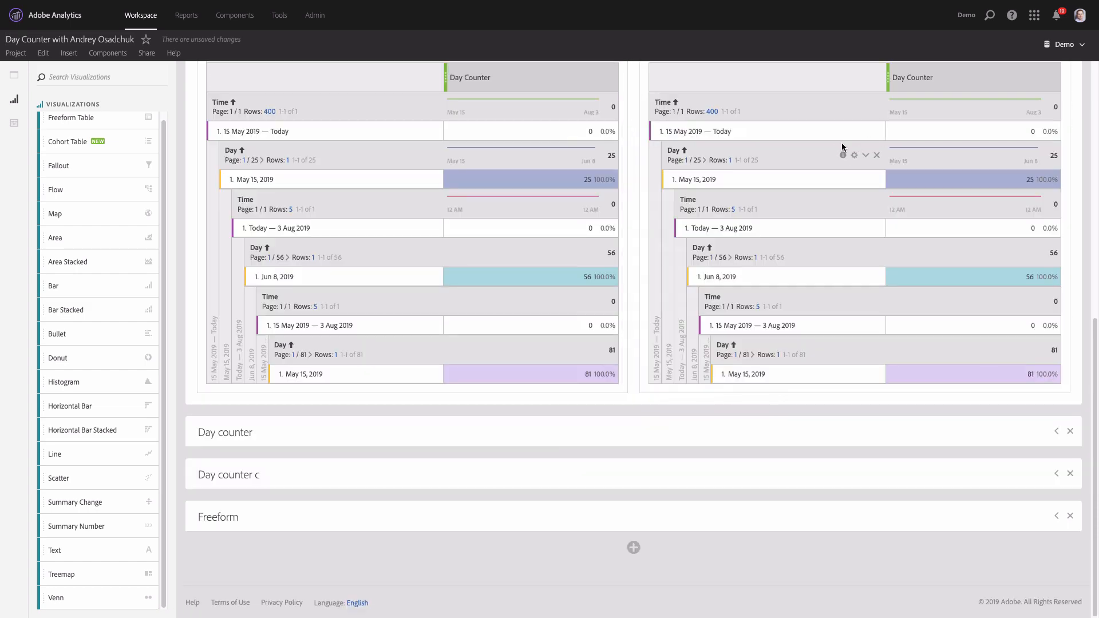
scroll(816, 152, "up", 3)
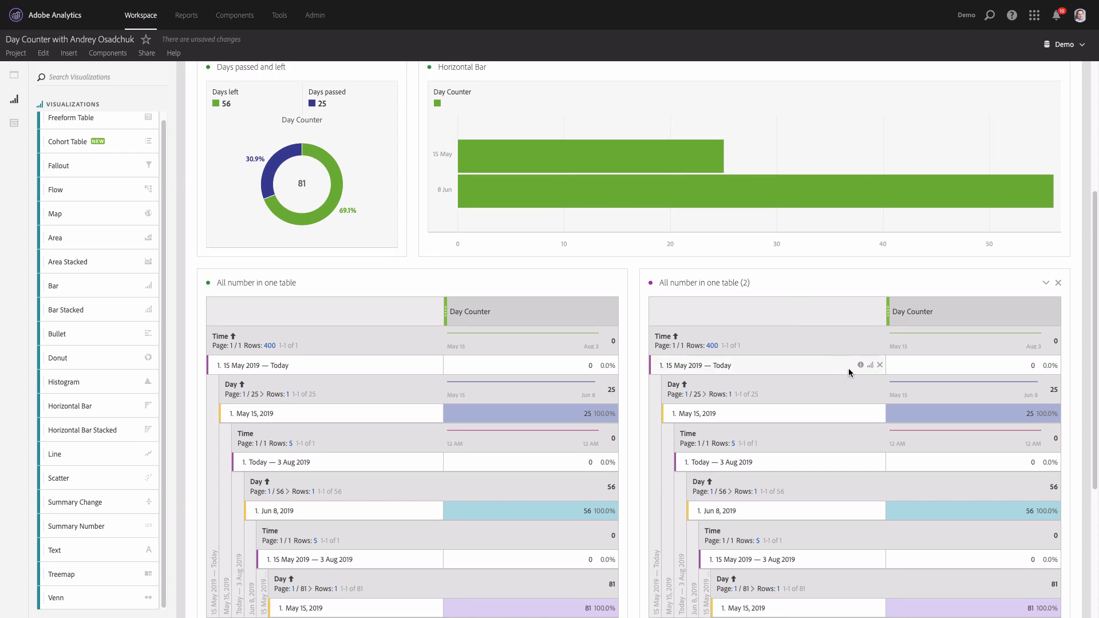
Step: Empty the duplicated table's rows and use the 15 May 2019 — 3 Aug 2019 date range as its row
left_click(14, 123)
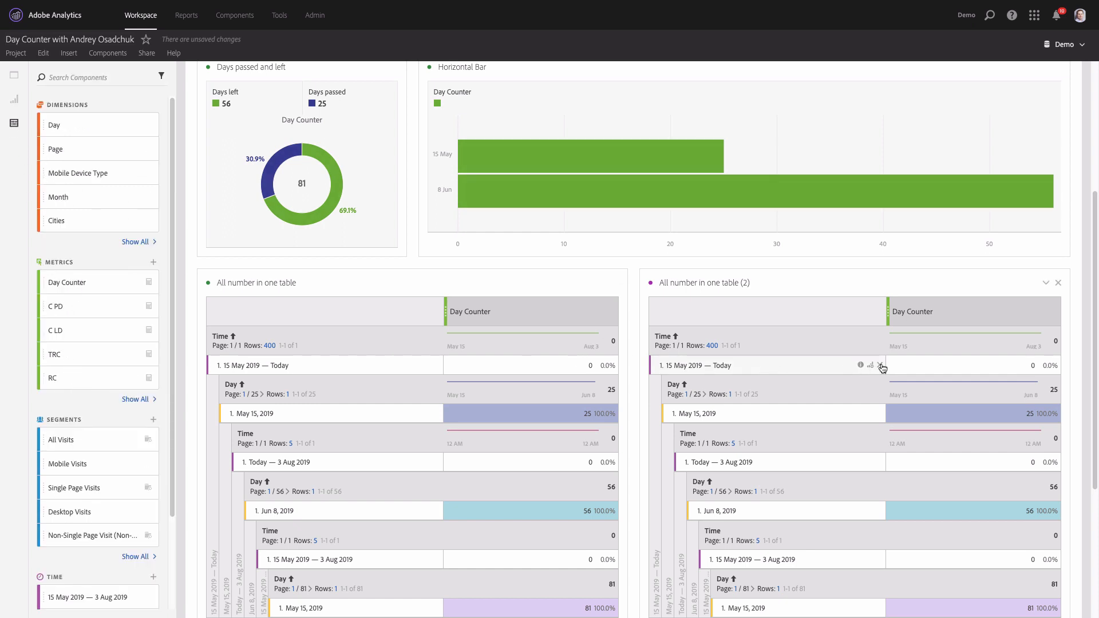
left_click(880, 366)
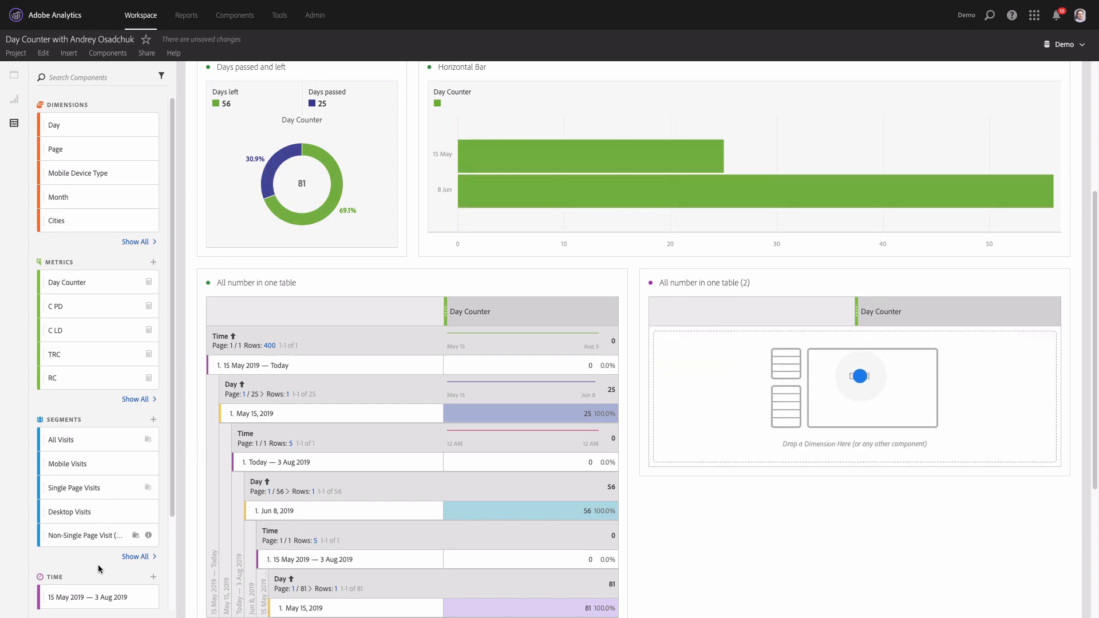
left_click_drag(80, 536, 81, 544)
scroll(82, 543, "down", 1)
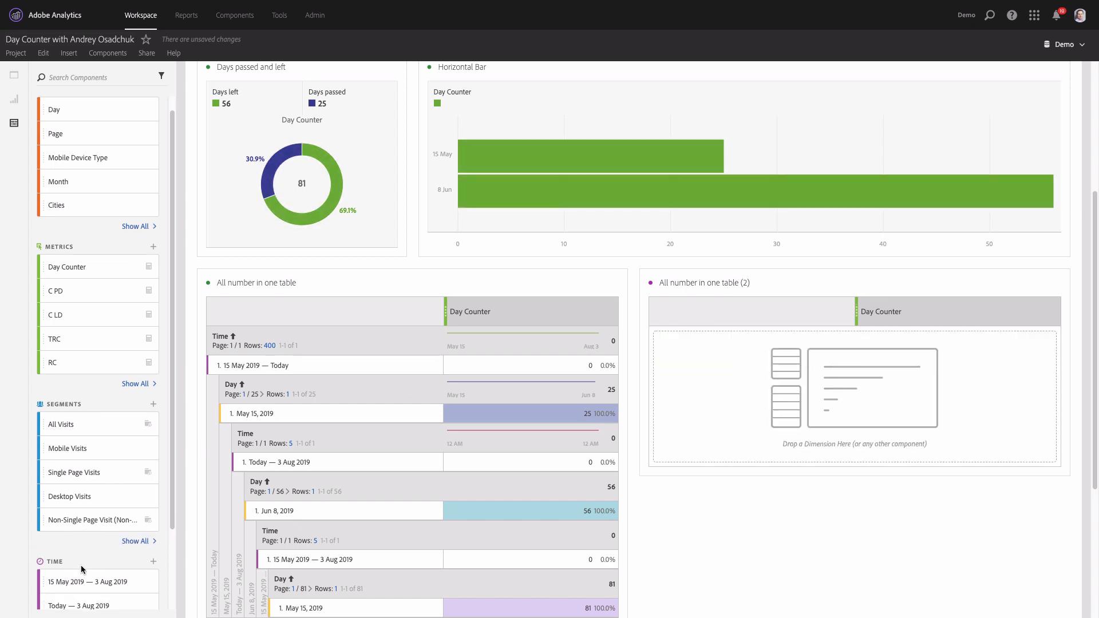
left_click_drag(97, 580, 704, 392)
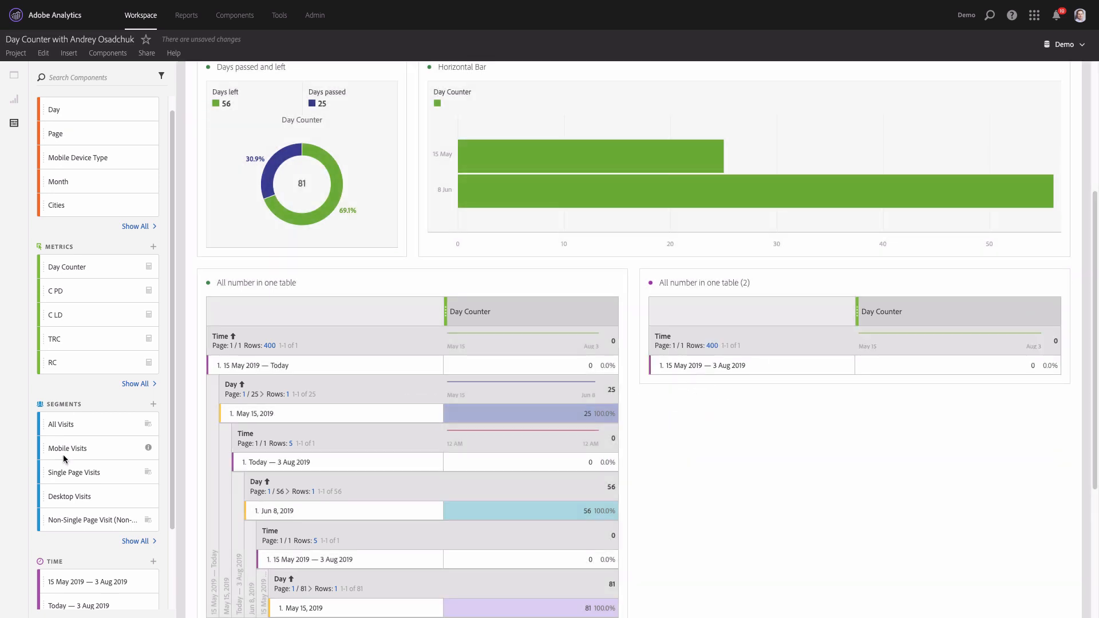
Step: Add the 15 May 2019 — Today range under the duplicate's Day Counter column and break its date range row down by Day
scroll(64, 461, "down", 2)
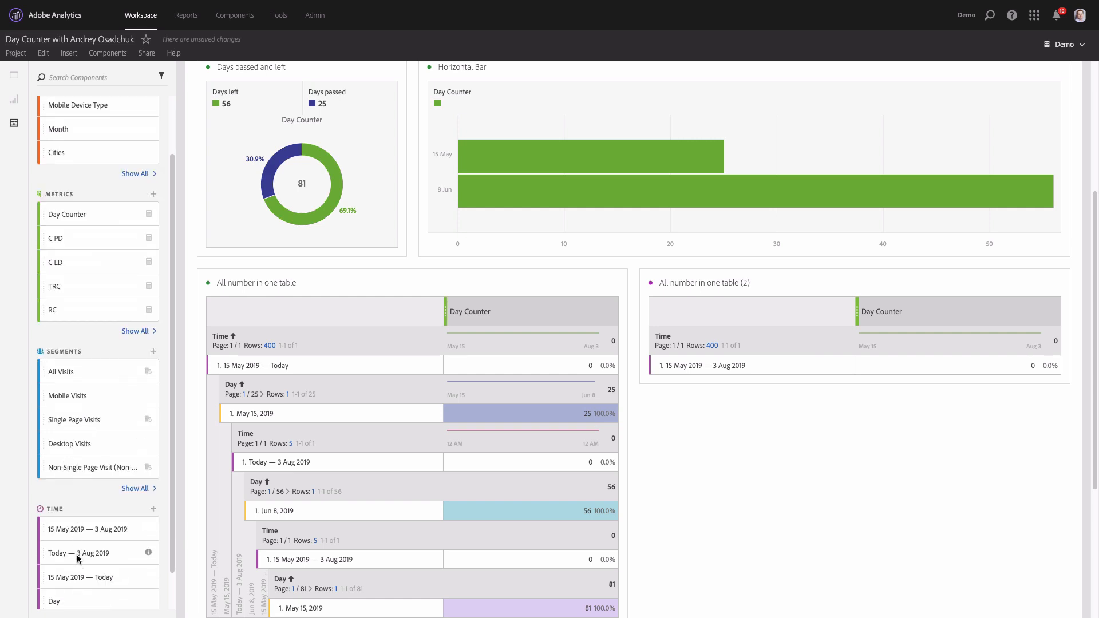
left_click_drag(80, 578, 914, 322)
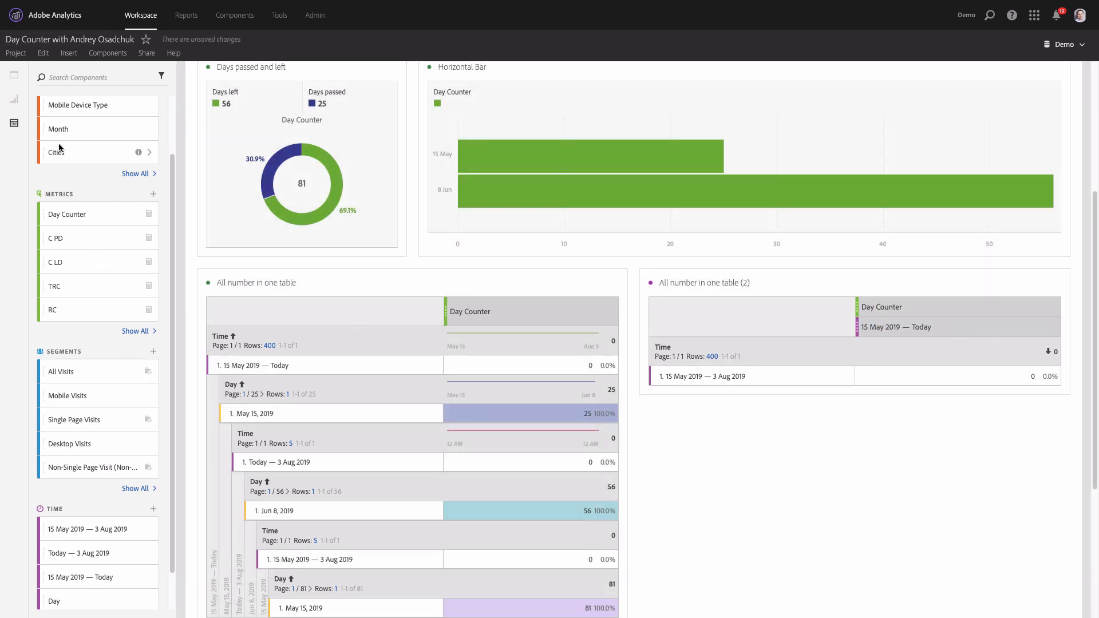
scroll(65, 154, "up", 3)
left_click_drag(70, 130, 711, 383)
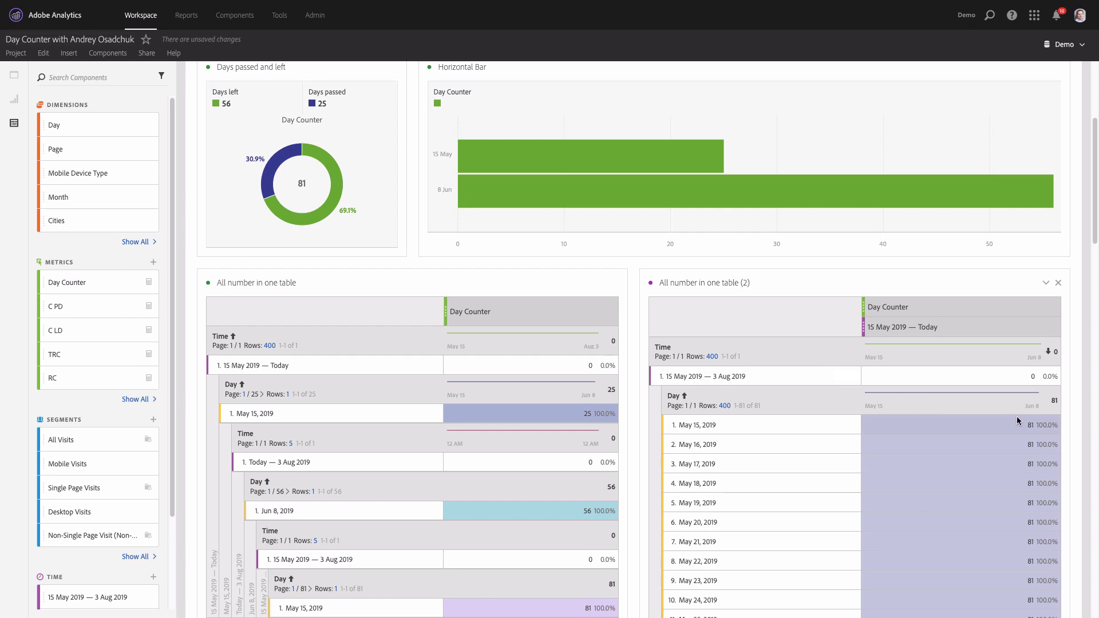
Step: Turn off date alignment in the duplicated table's Time row settings and replace its Time rows with the Day dimension
left_click(830, 353)
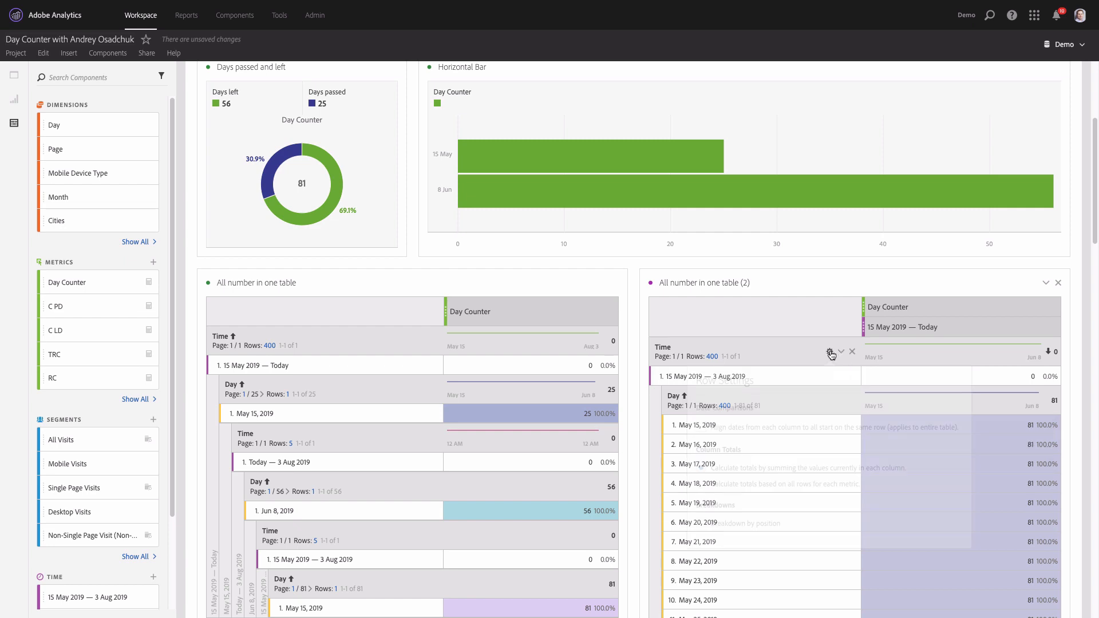
left_click(722, 430)
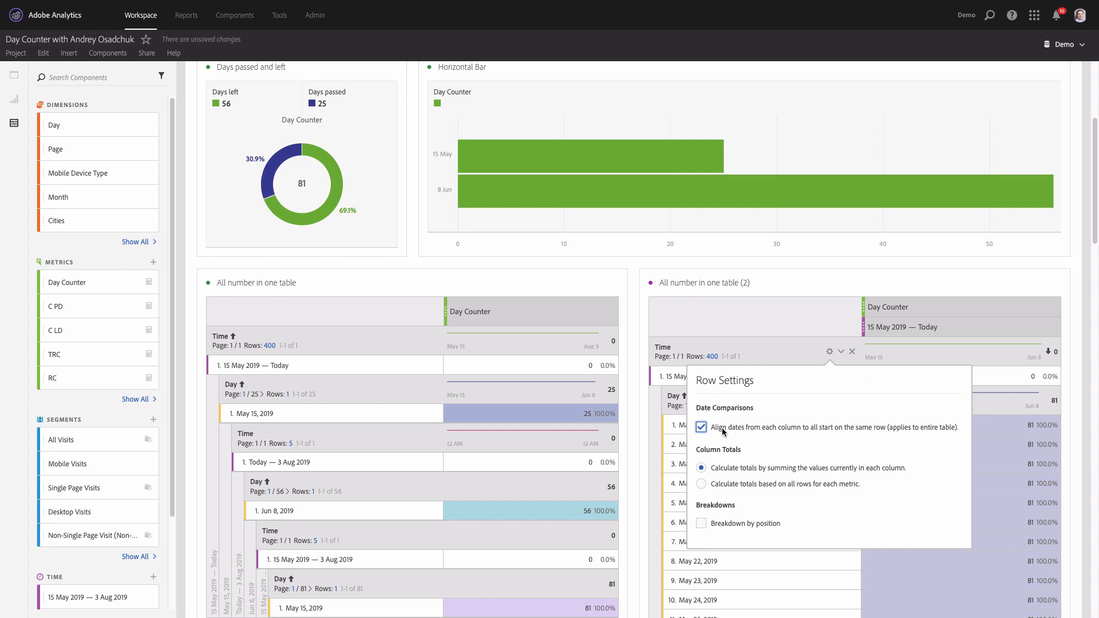
left_click(721, 431)
left_click(959, 288)
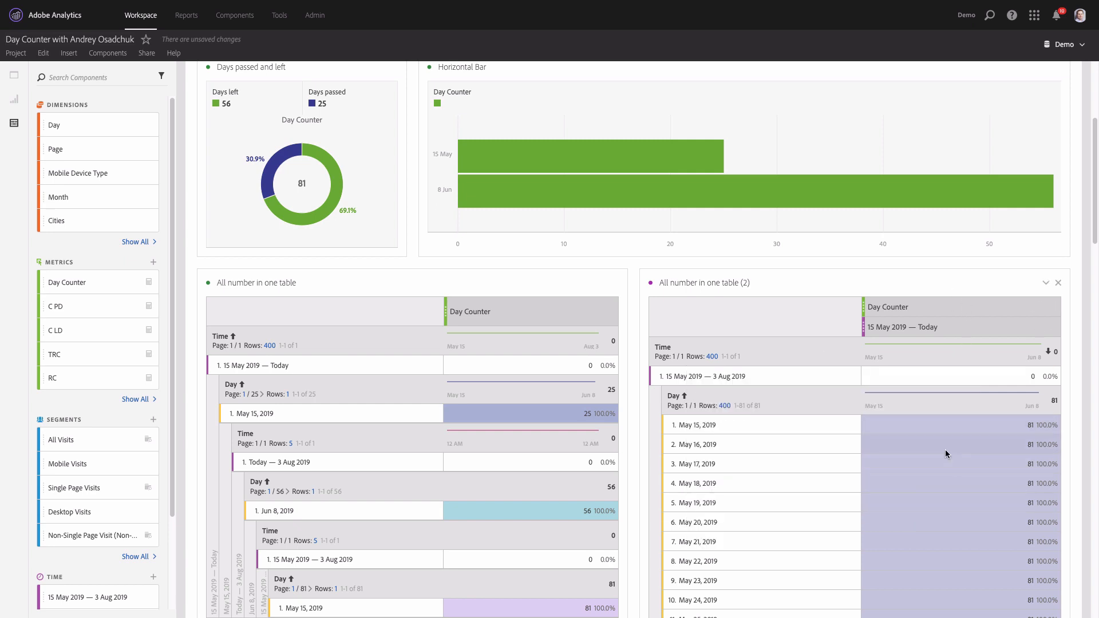
left_click_drag(60, 126, 733, 348)
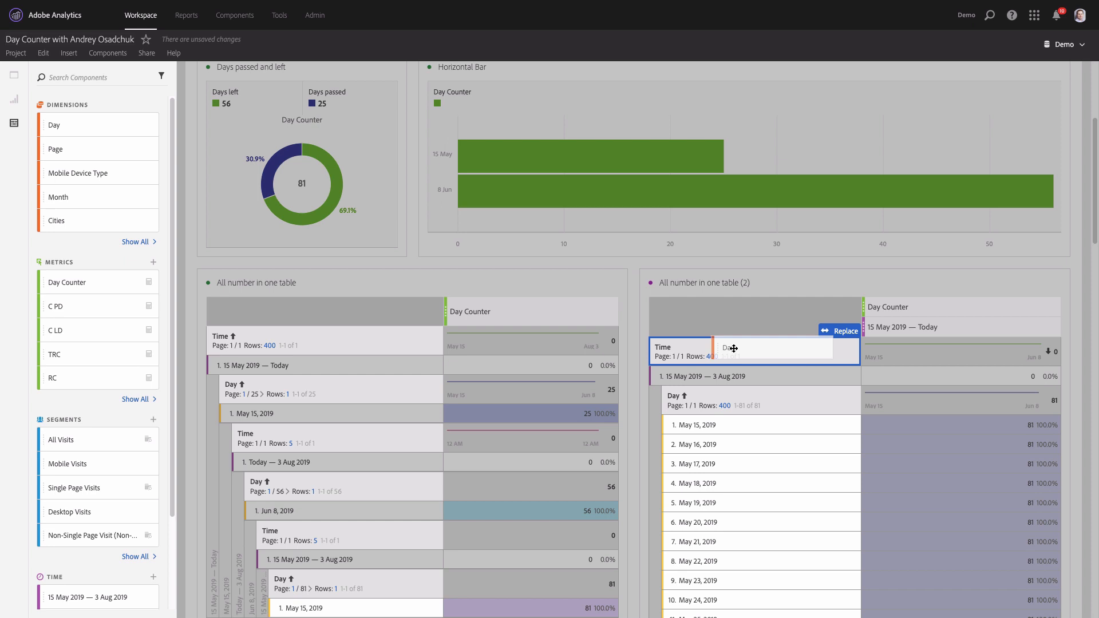
left_click_drag(733, 348, 734, 349)
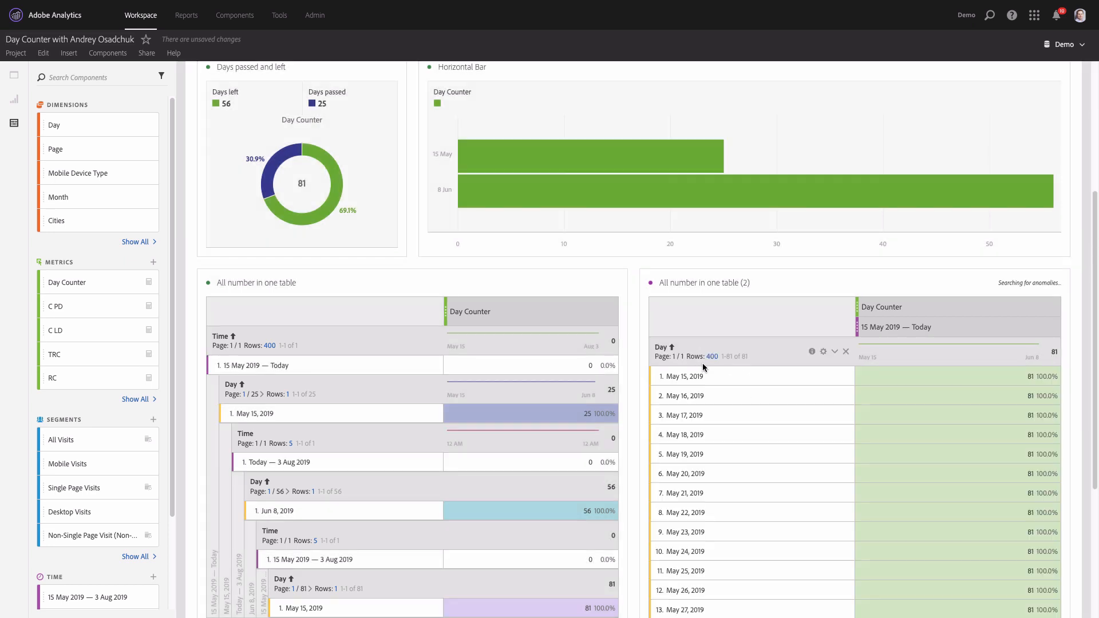
Step: Turn off date alignment for the duplicate's Day rows and remove the 15 May 2019 — Today range from its Day Counter column
left_click(821, 351)
left_click(713, 430)
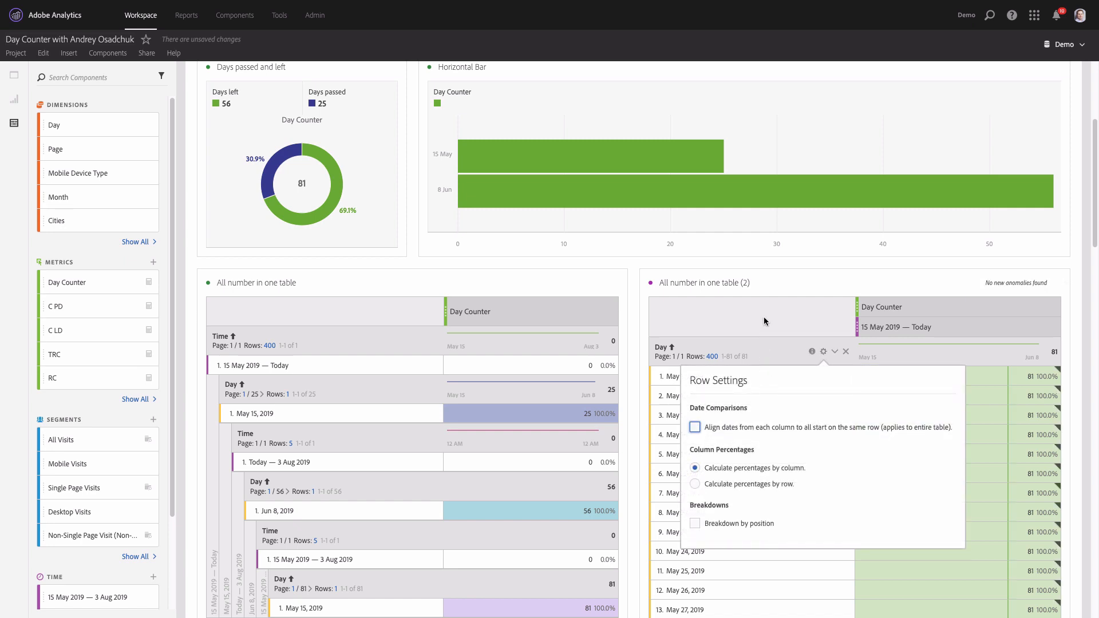
left_click(771, 280)
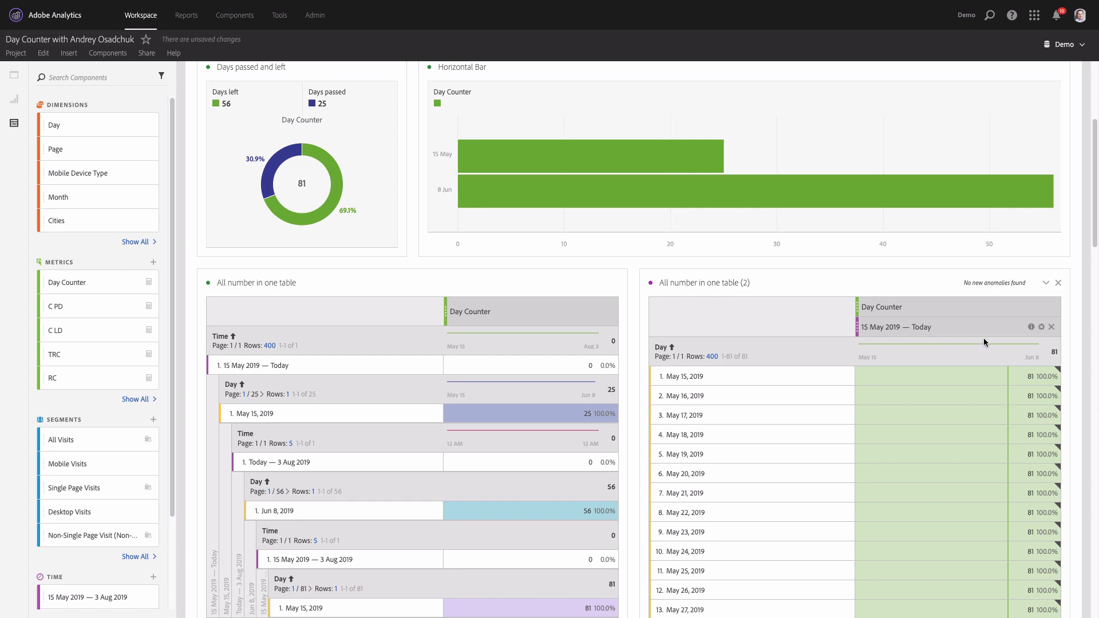
mouse_move(1053, 332)
left_click(1050, 327)
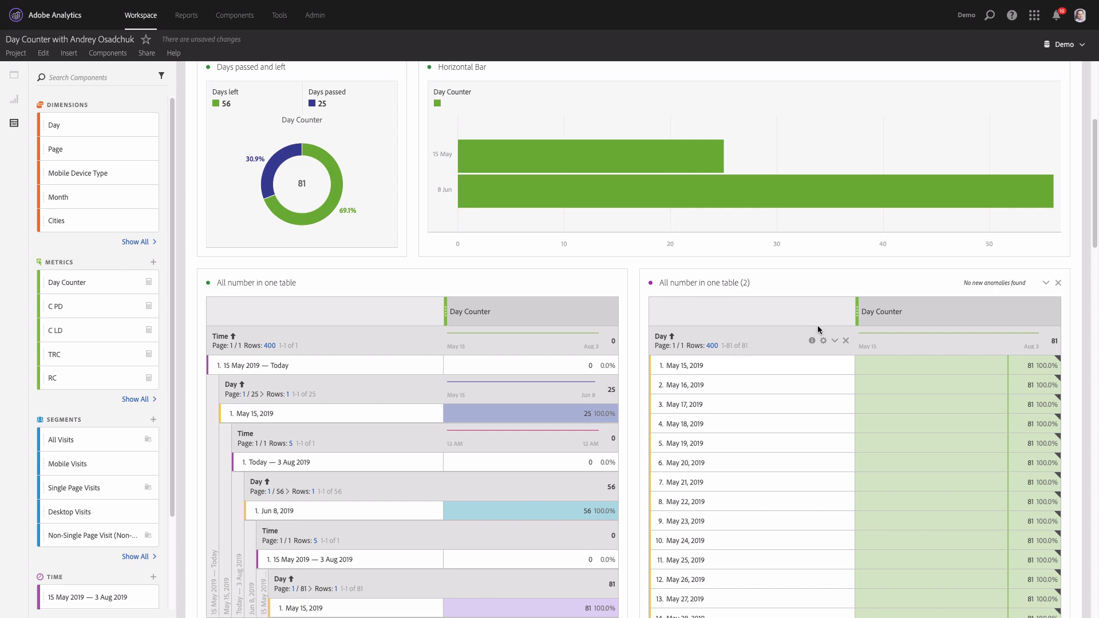
Step: Start a new calculated metric, find the Count function and add it to the definition
left_click(153, 264)
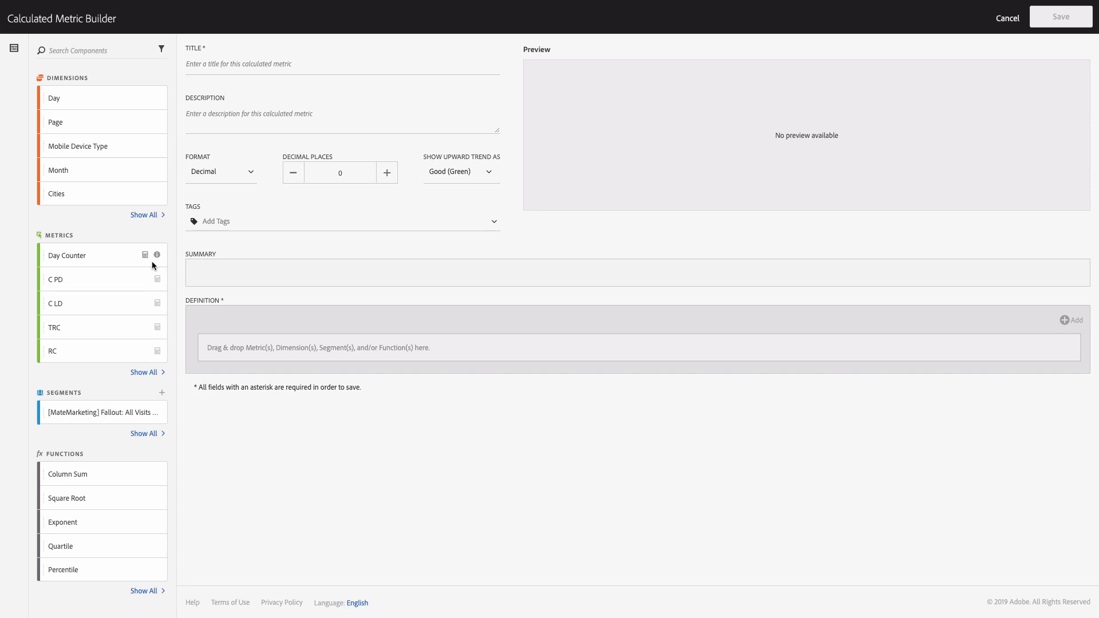
left_click(75, 459)
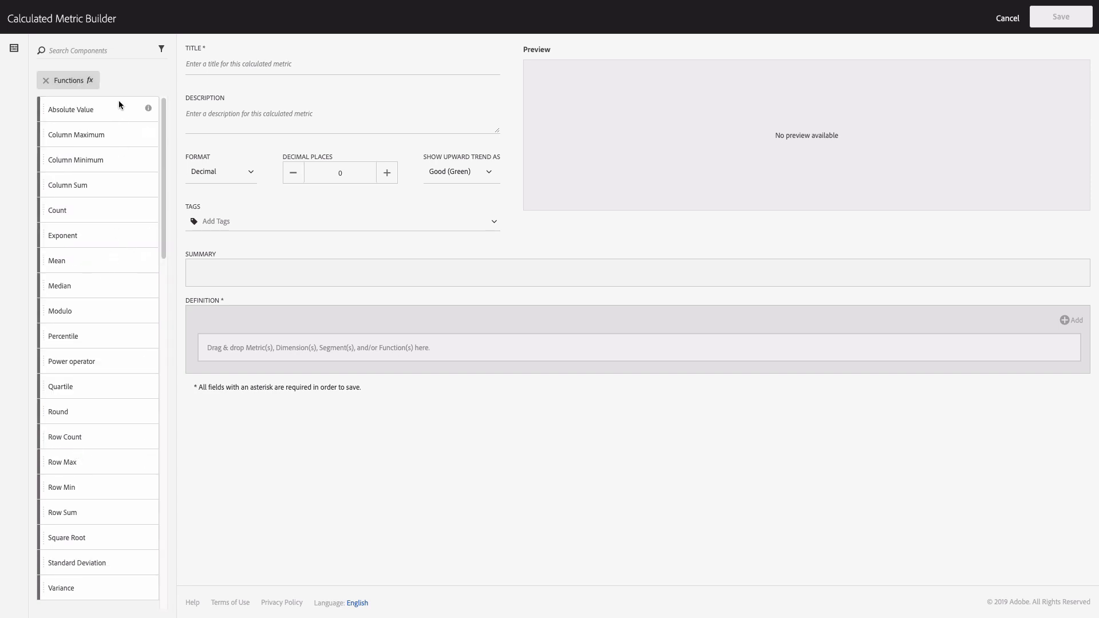
left_click(99, 54)
type("row")
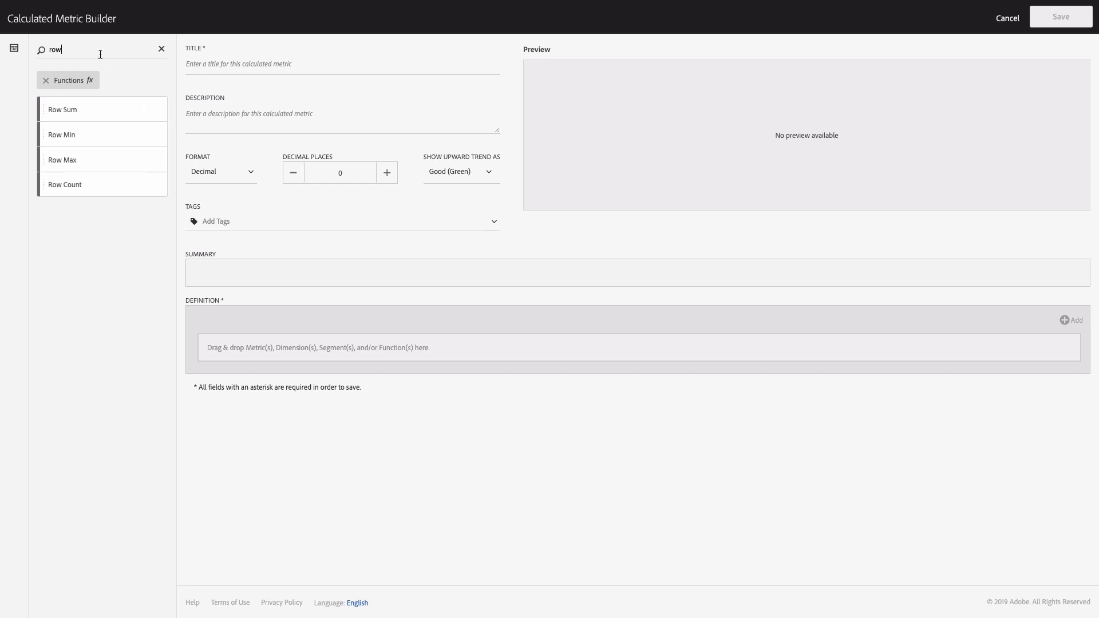
left_click_drag(93, 51, 29, 48)
type("count")
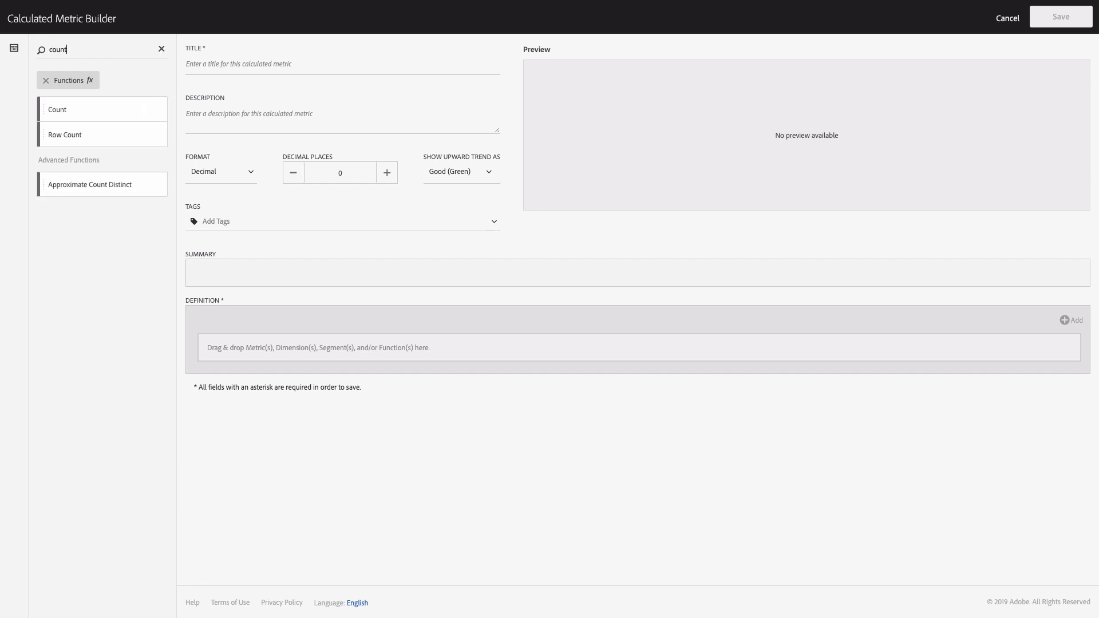
mouse_move(158, 113)
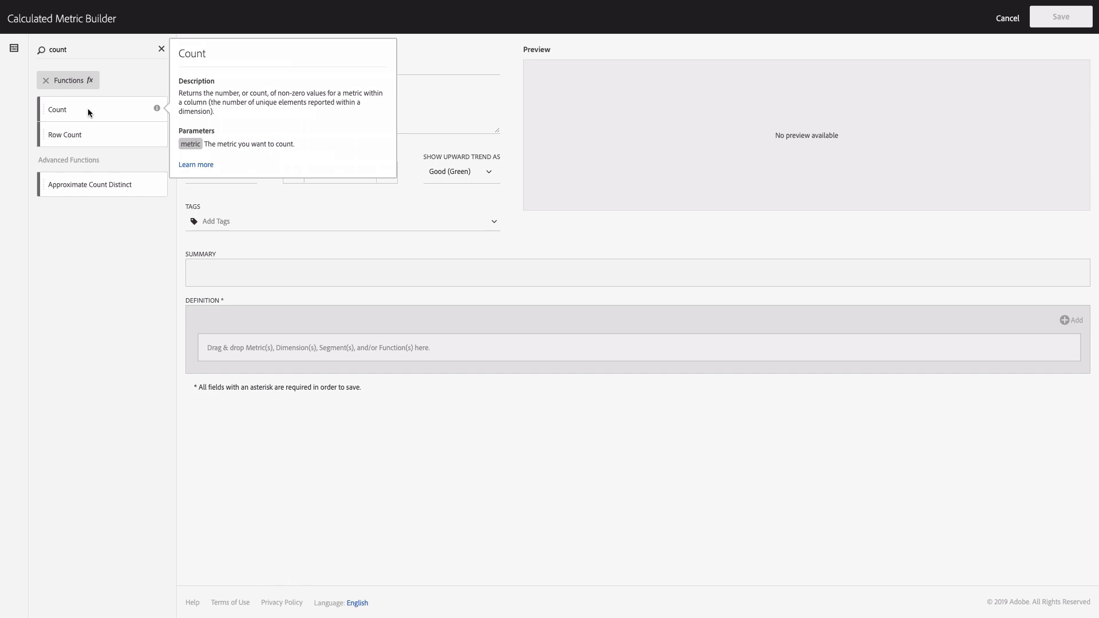
left_click_drag(87, 109, 393, 344)
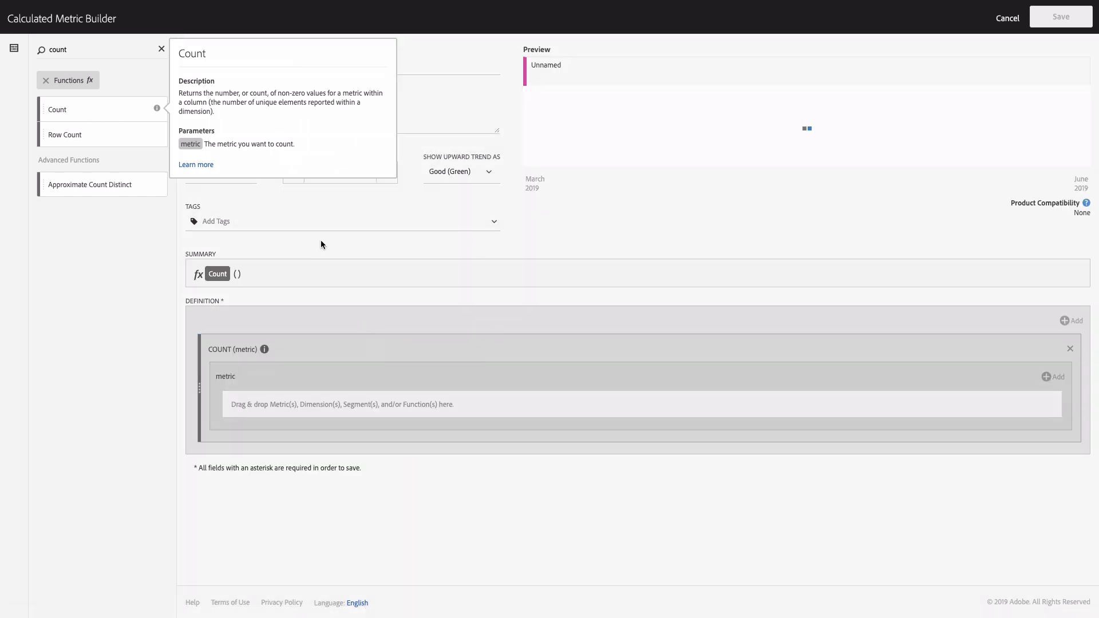
left_click(322, 209)
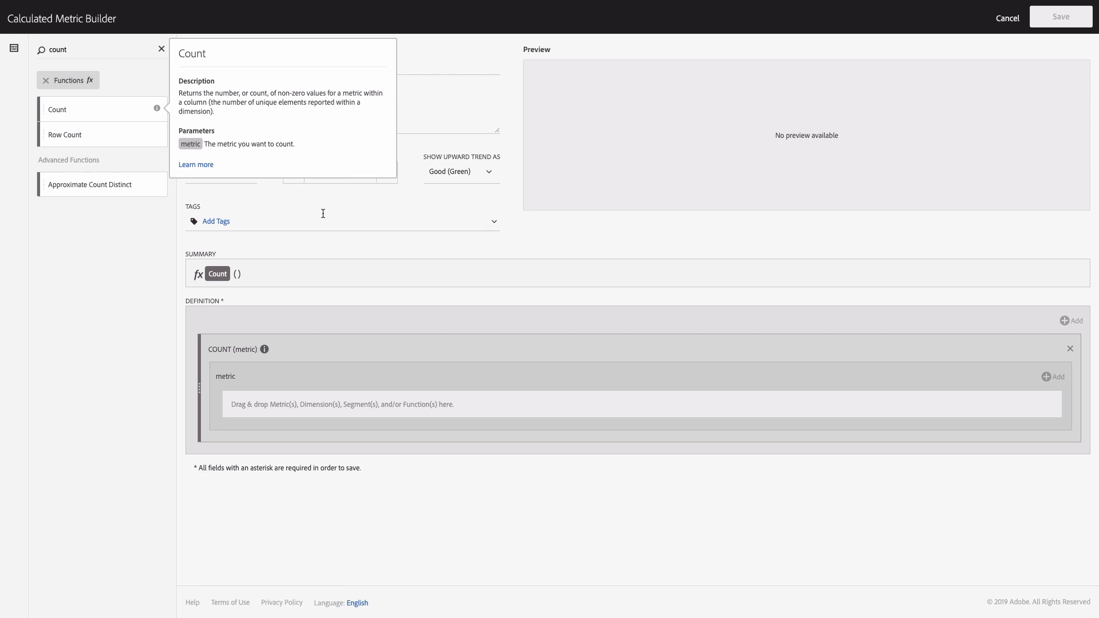
left_click(413, 126)
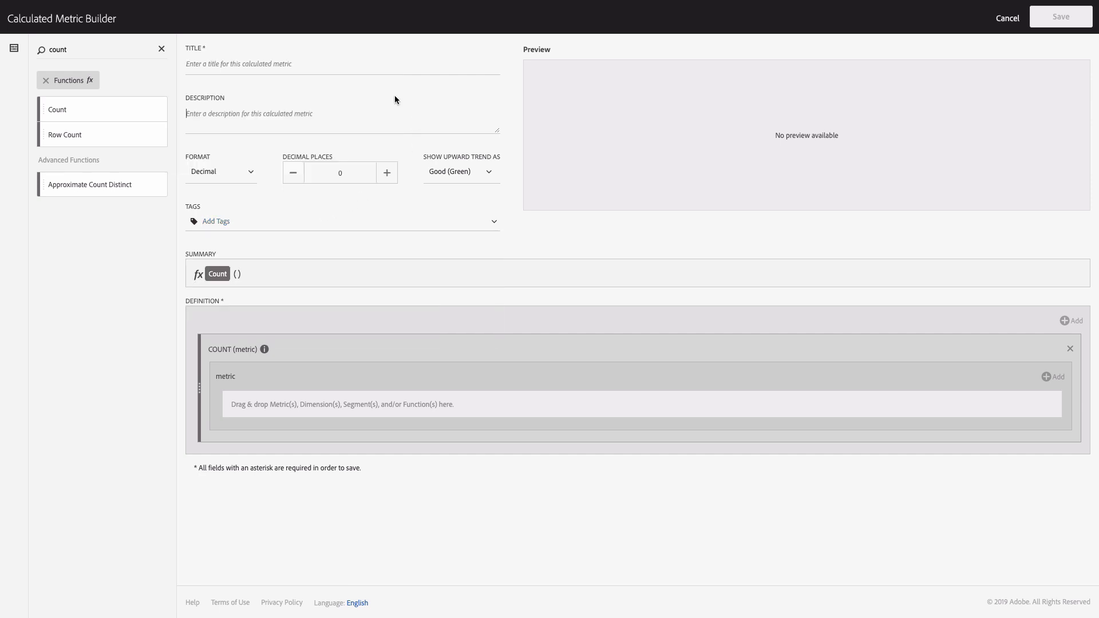
Step: Title the metric Count() and give its Count function the static number 1 as the metric
left_click(250, 69)
type("Count()")
left_click(1052, 378)
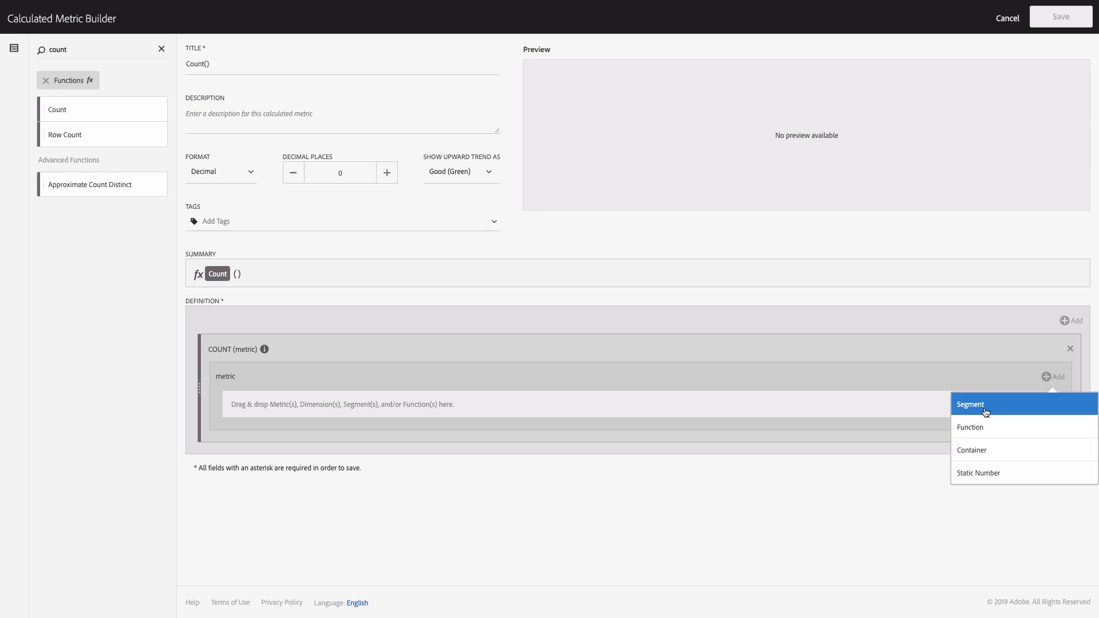
left_click(973, 475)
left_click(266, 405)
type("1")
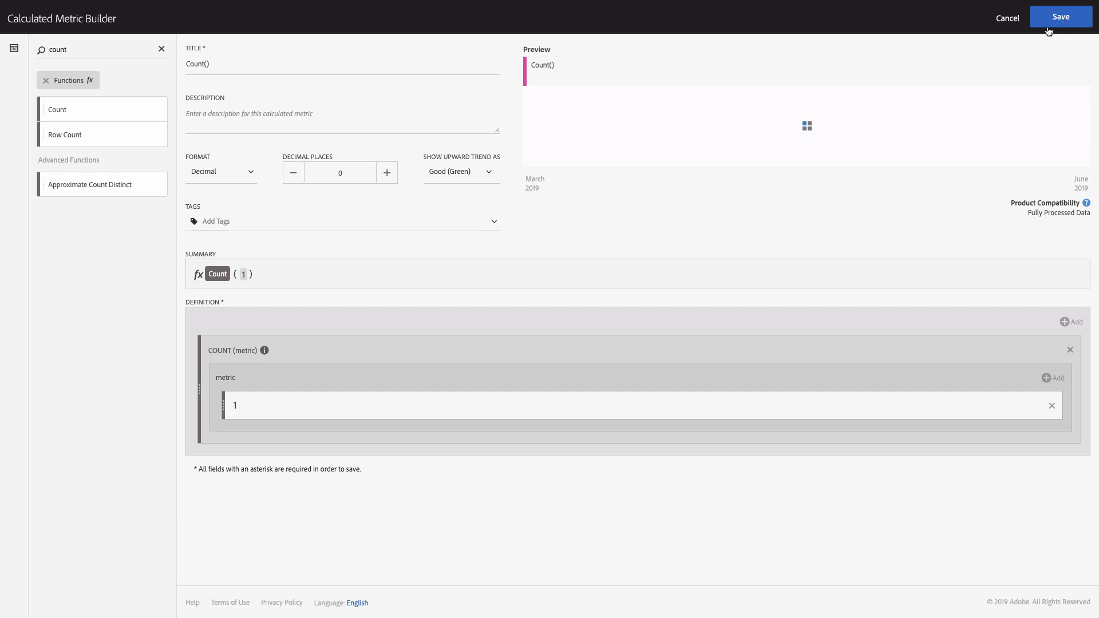
Step: Save the Count() metric and replace the duplicated table's Day Counter column with it
left_click(1049, 27)
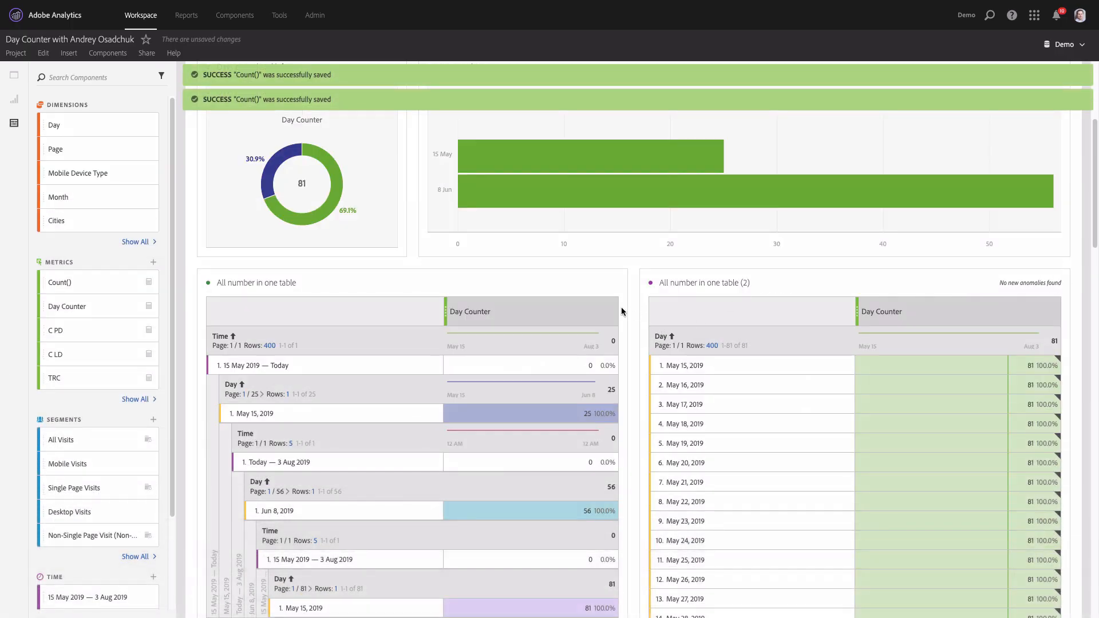
left_click_drag(70, 282, 929, 312)
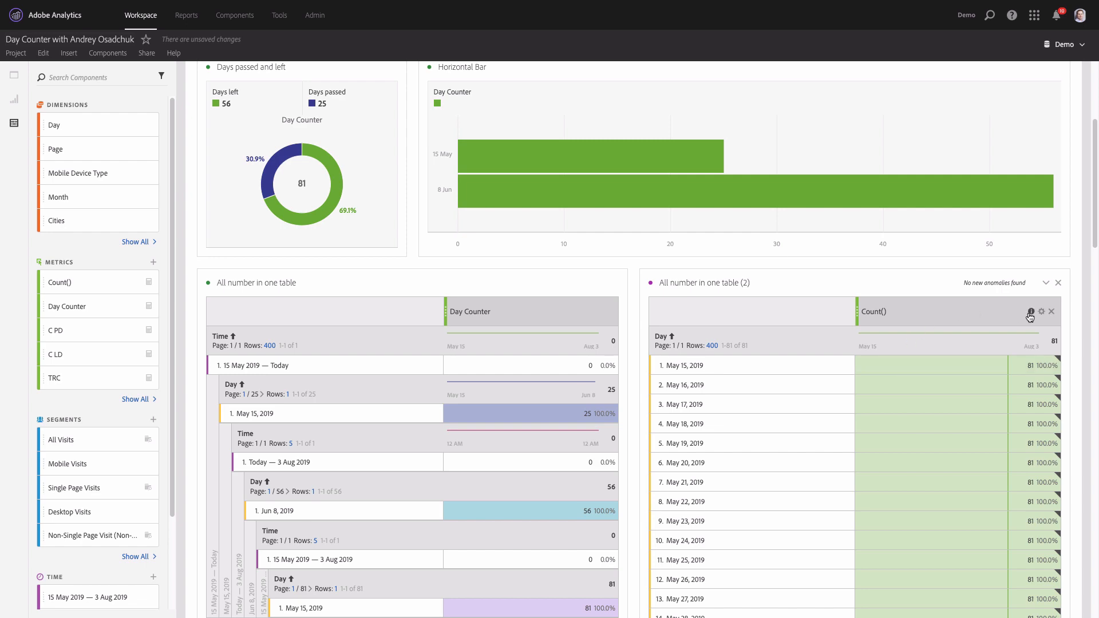
Step: Edit the Count() metric from the duplicated table, change its static number to 0 and save it
mouse_move(1030, 314)
left_click(1079, 342)
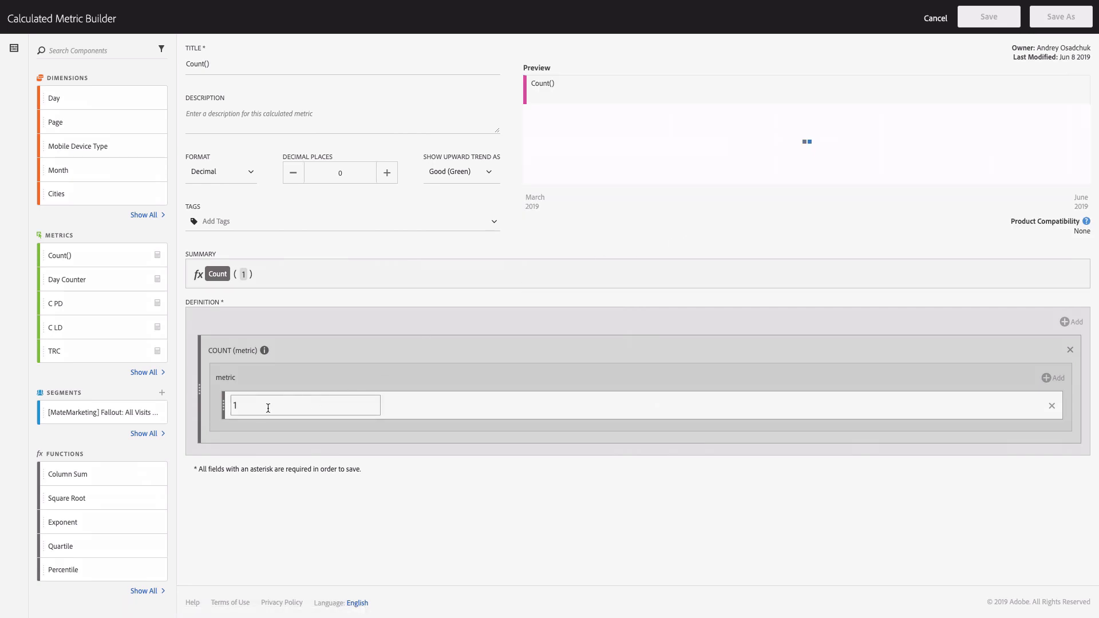
left_click(246, 404)
key("BackSpace")
type("0")
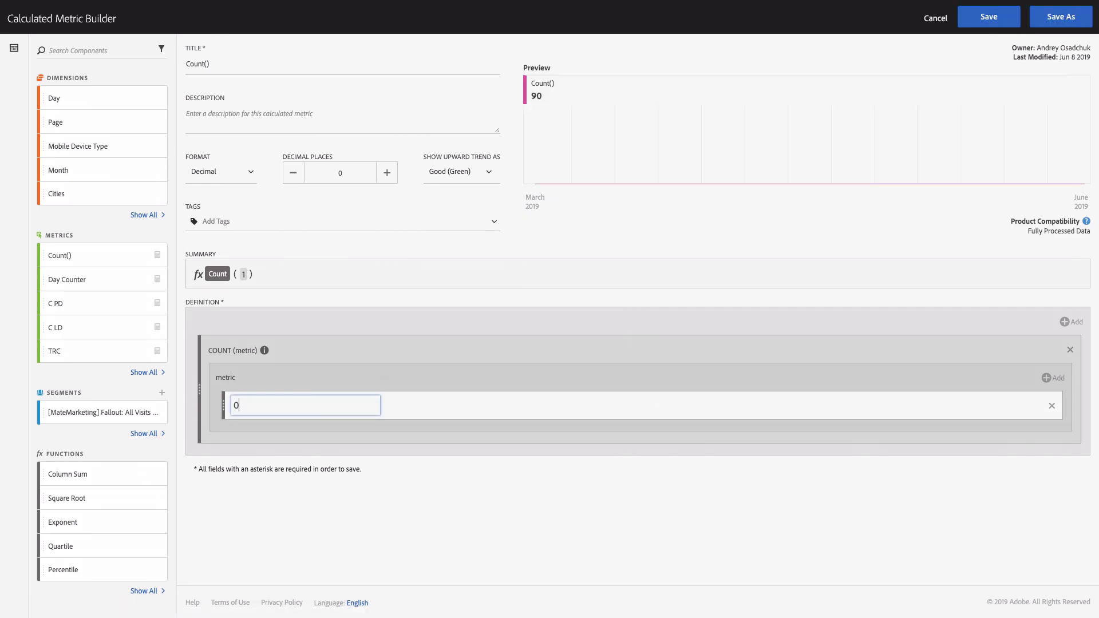
left_click(989, 17)
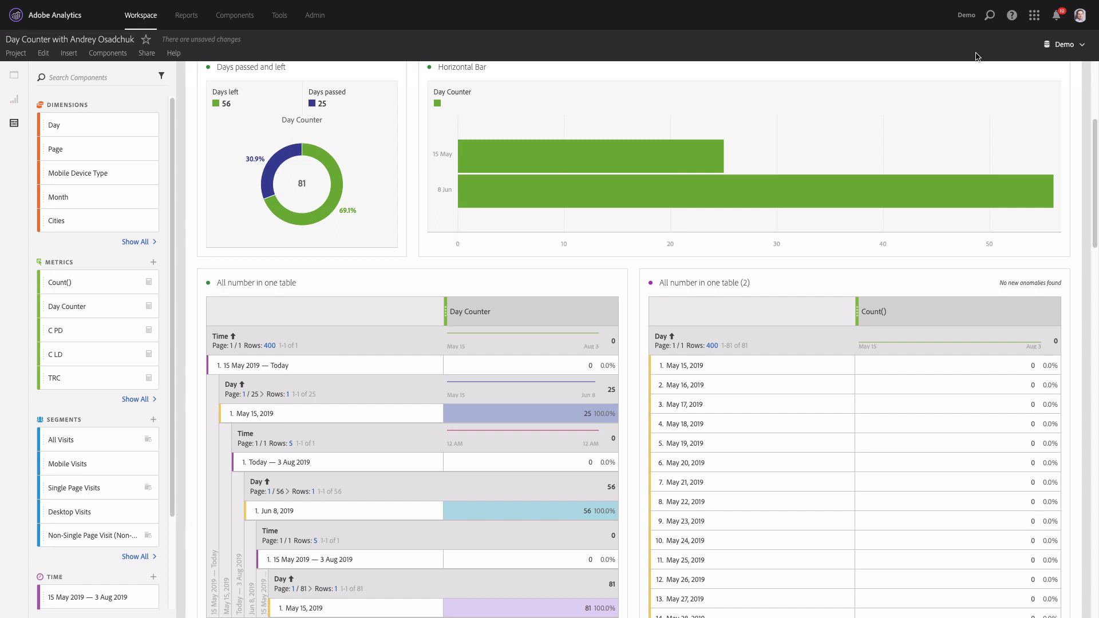
Step: Edit the Count() metric from the duplicated table and read the description of the If function in the builder
mouse_move(1030, 313)
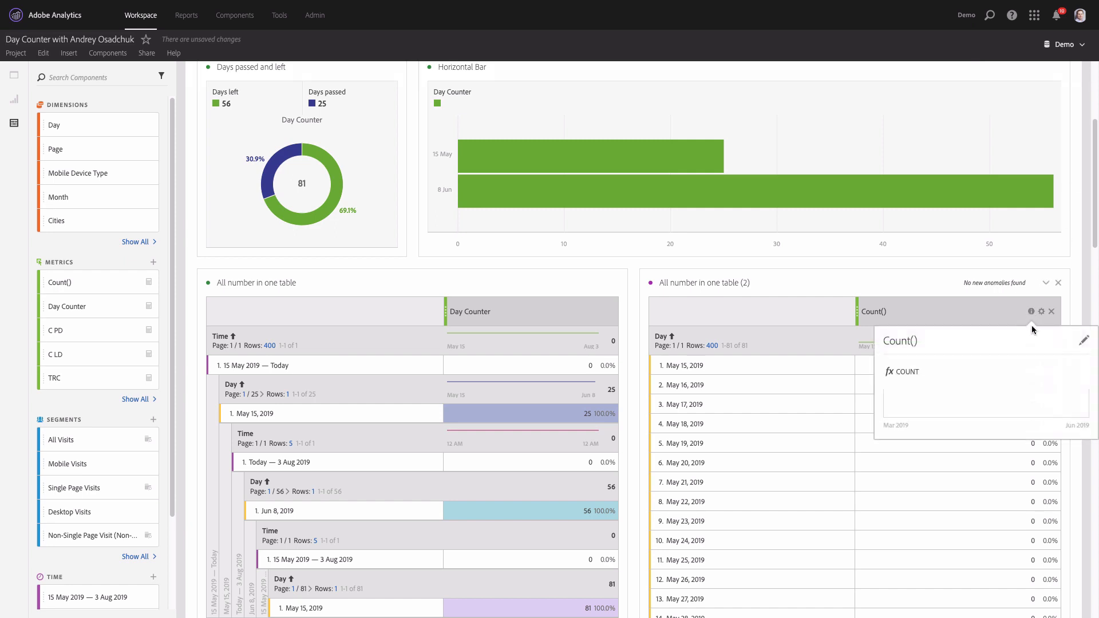
left_click(1083, 340)
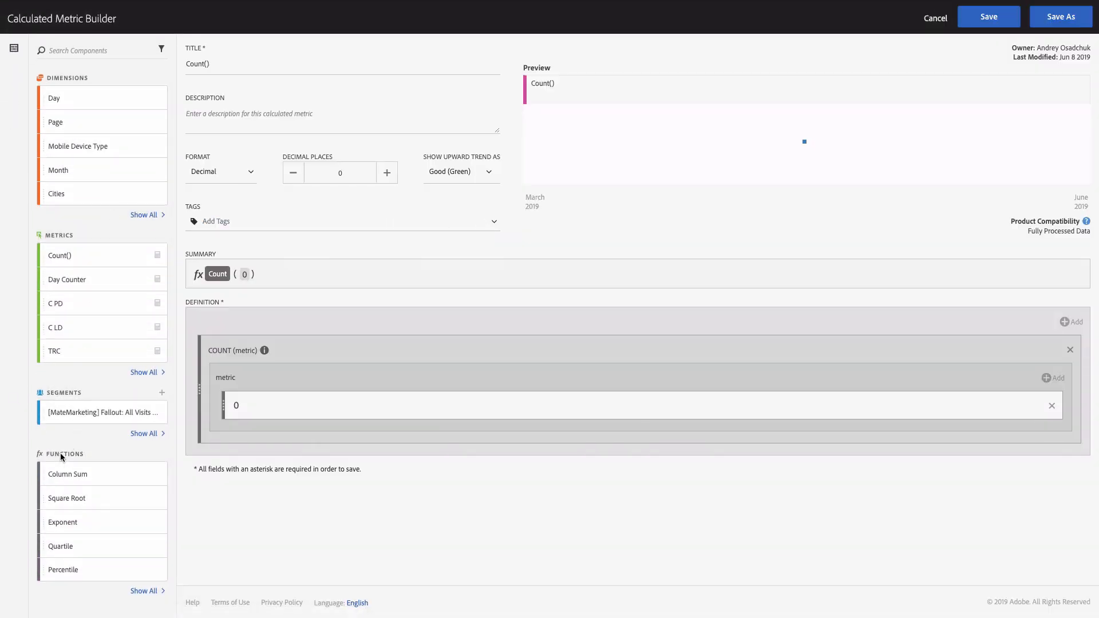
left_click(60, 453)
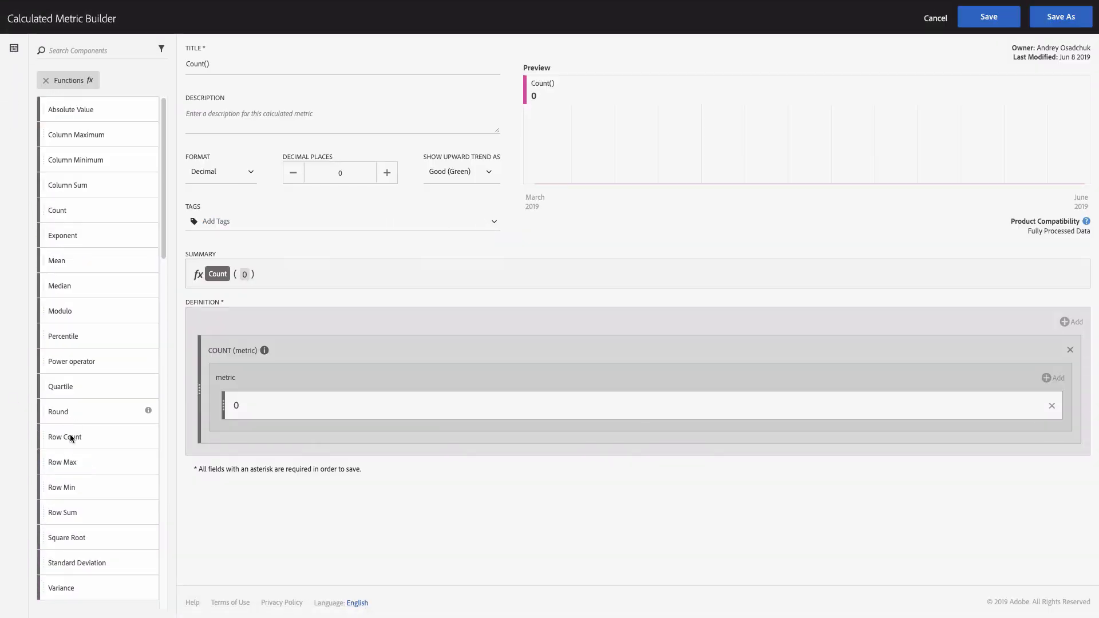
left_click(75, 54)
type("if")
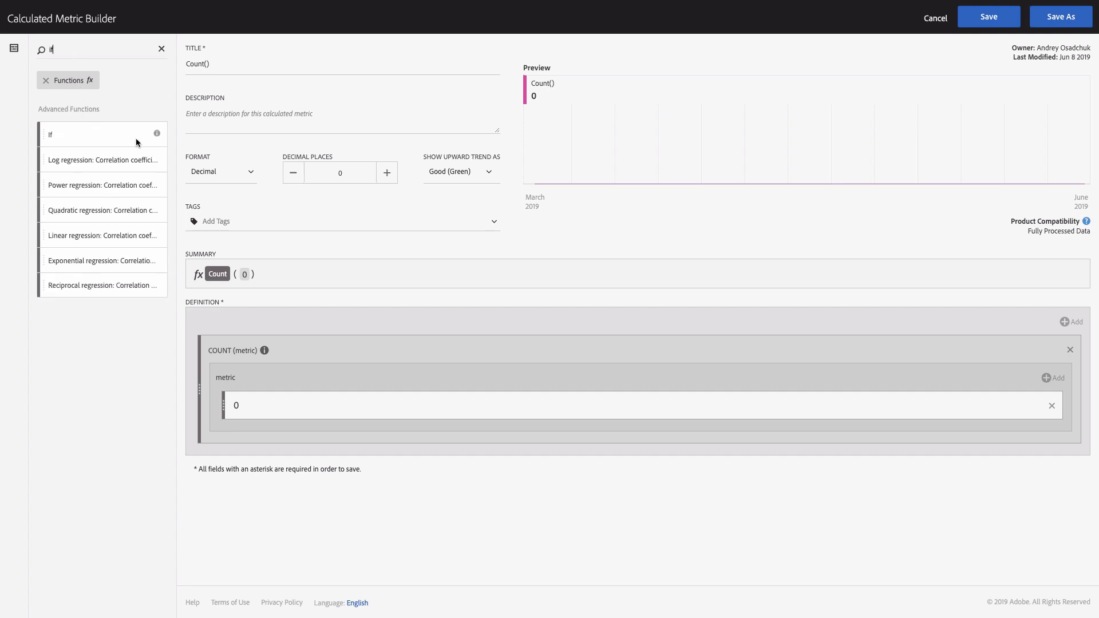
left_click(156, 138)
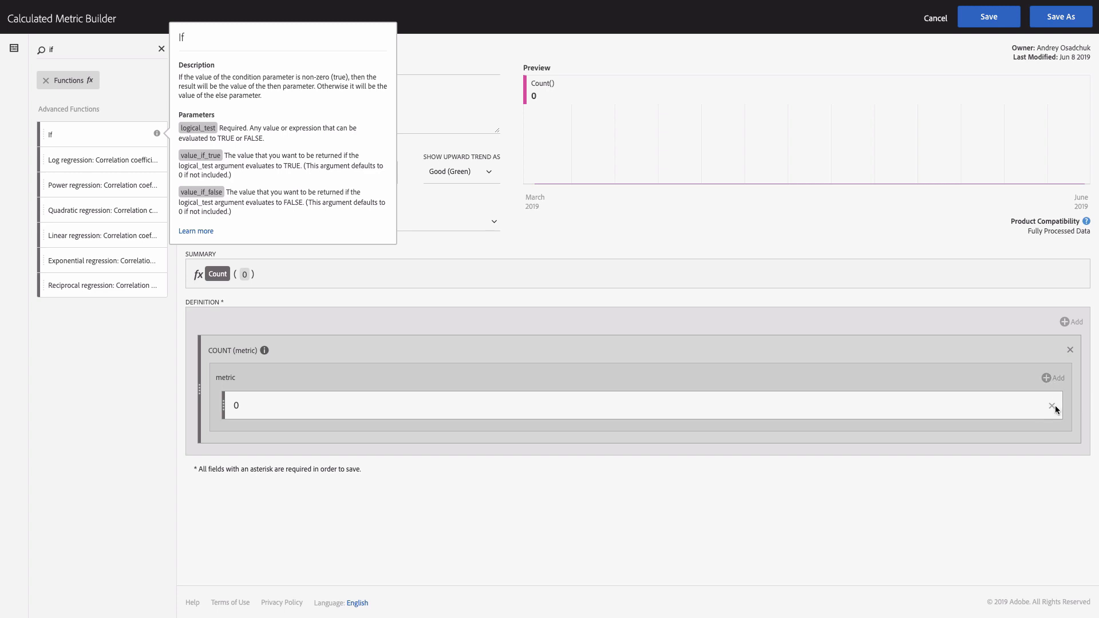
Step: Replace the existing definition with a new Count function and nest an If function in it as its metric
left_click(1070, 350)
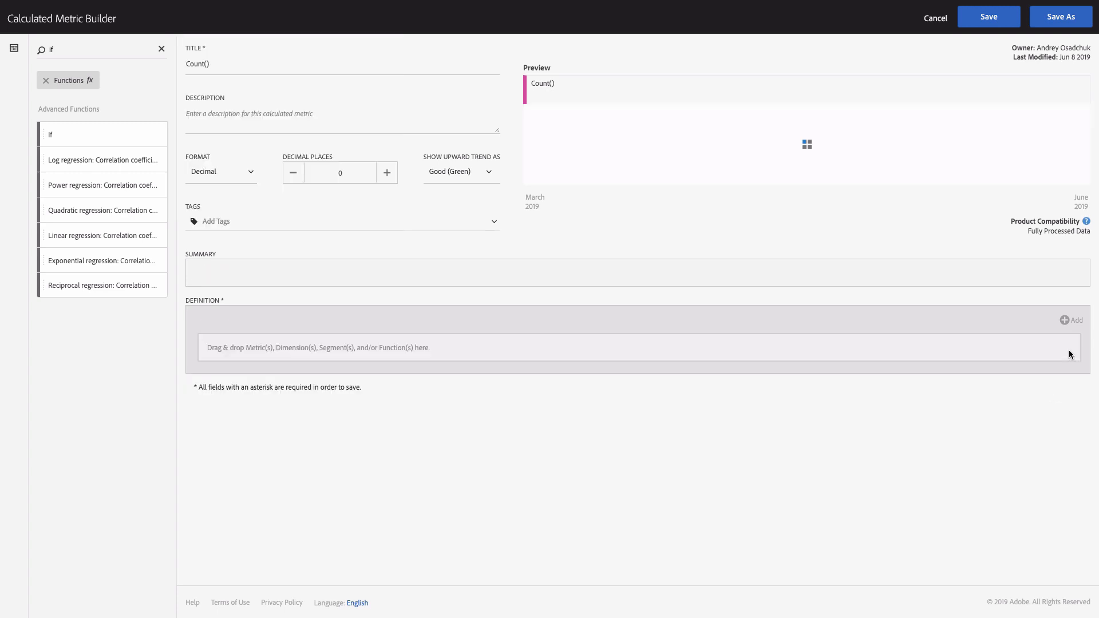
double_click(69, 51)
type("count")
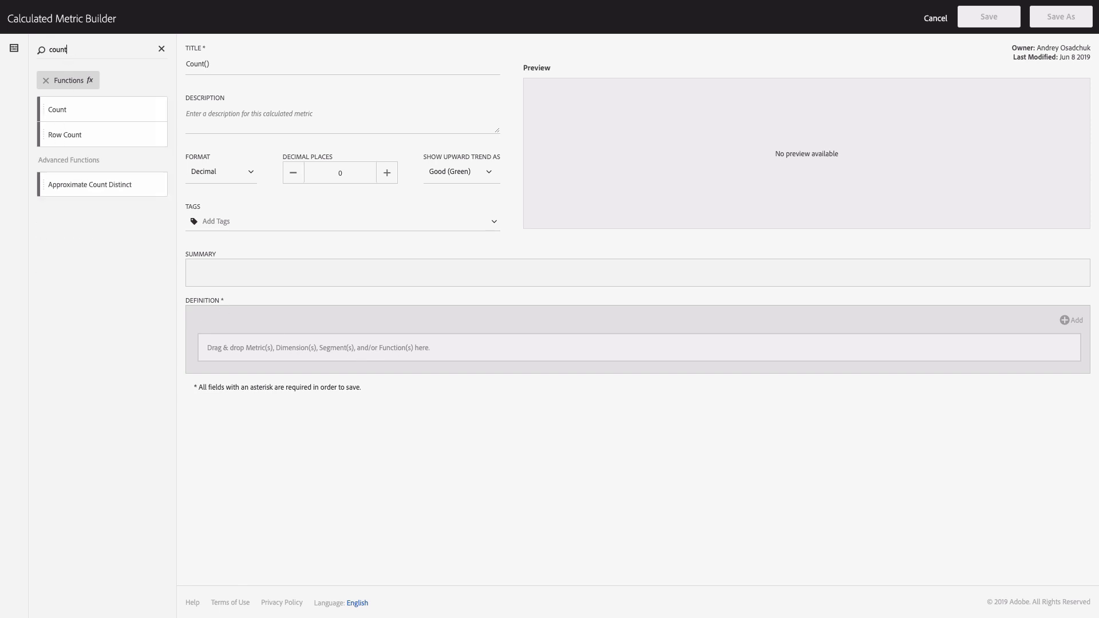
left_click_drag(87, 102, 290, 346)
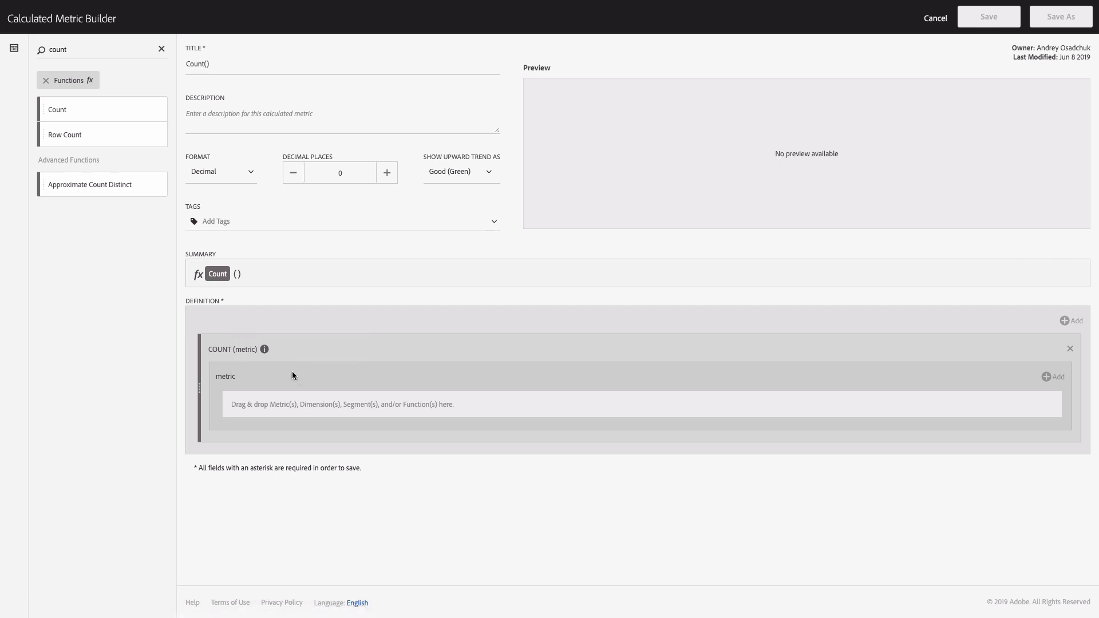
double_click(85, 49)
type("if")
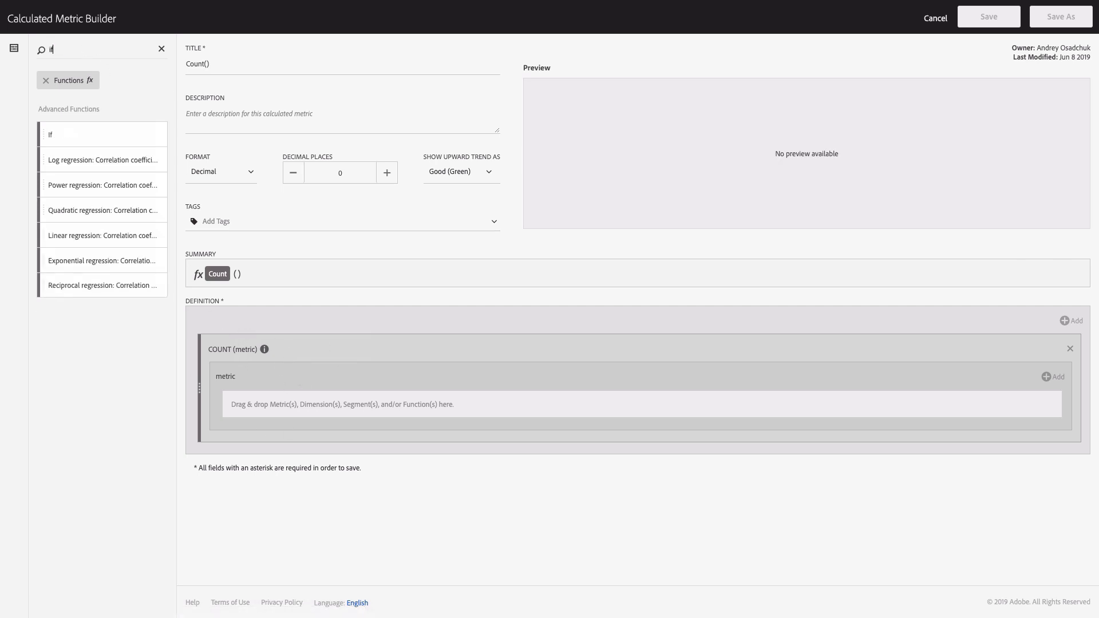
left_click_drag(74, 132, 289, 408)
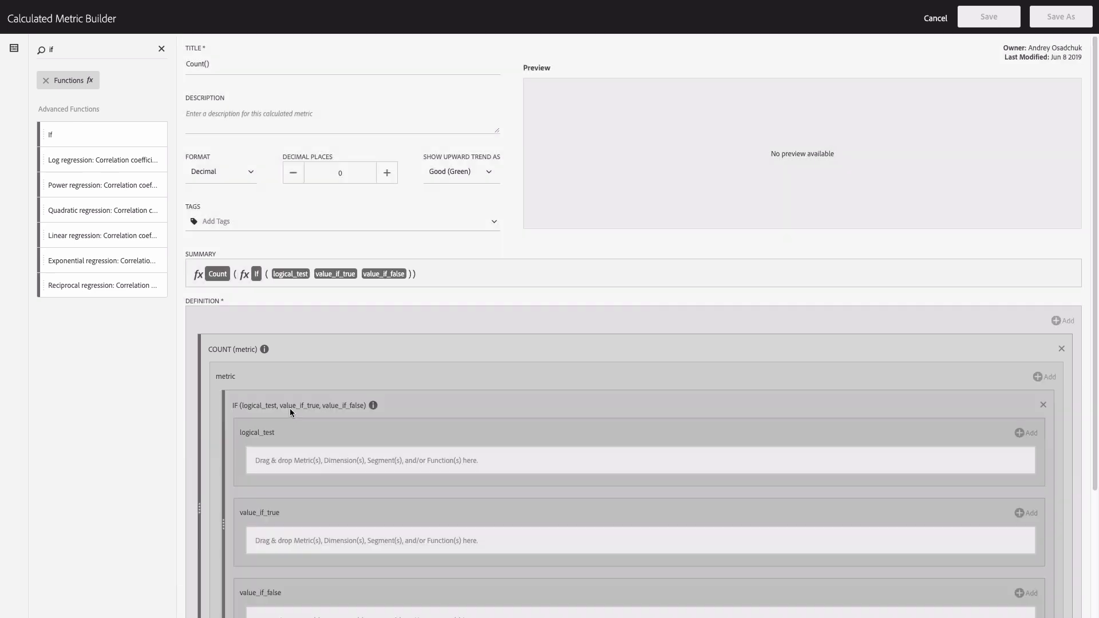
Step: Find the Occurrences metric among all components and use it as the If function's logical_test
scroll(338, 396, "down", 3)
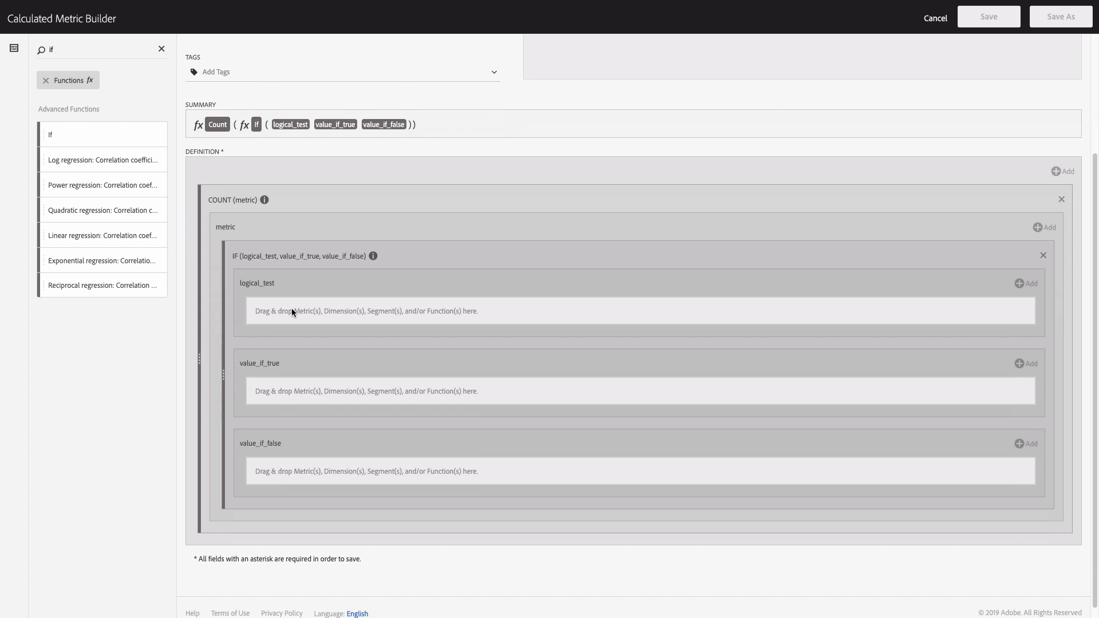
left_click(160, 50)
left_click(87, 52)
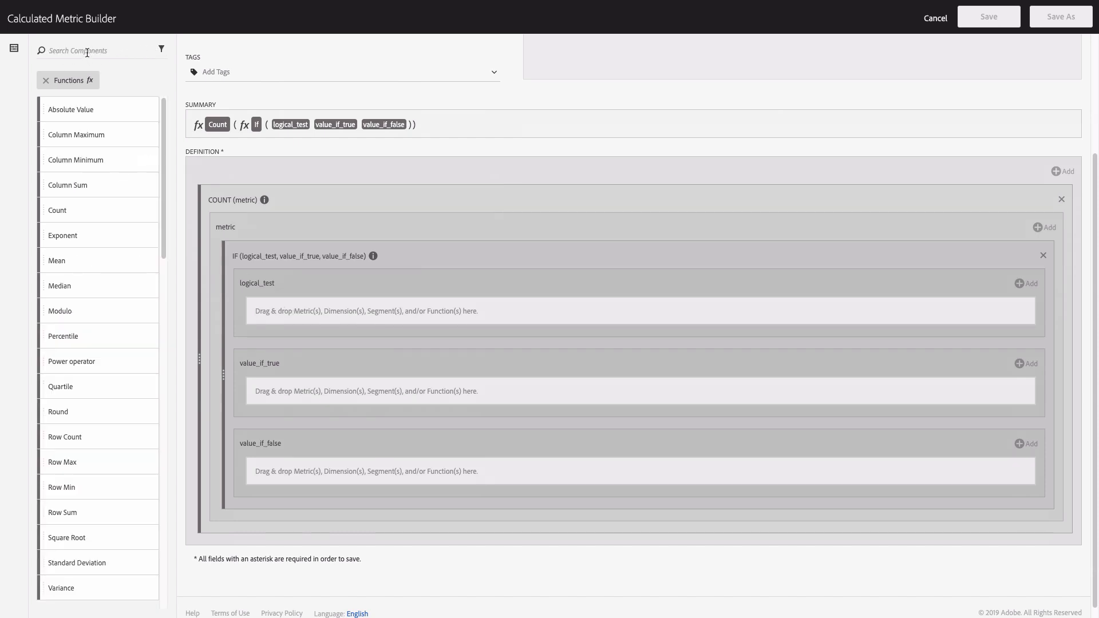
type("occu")
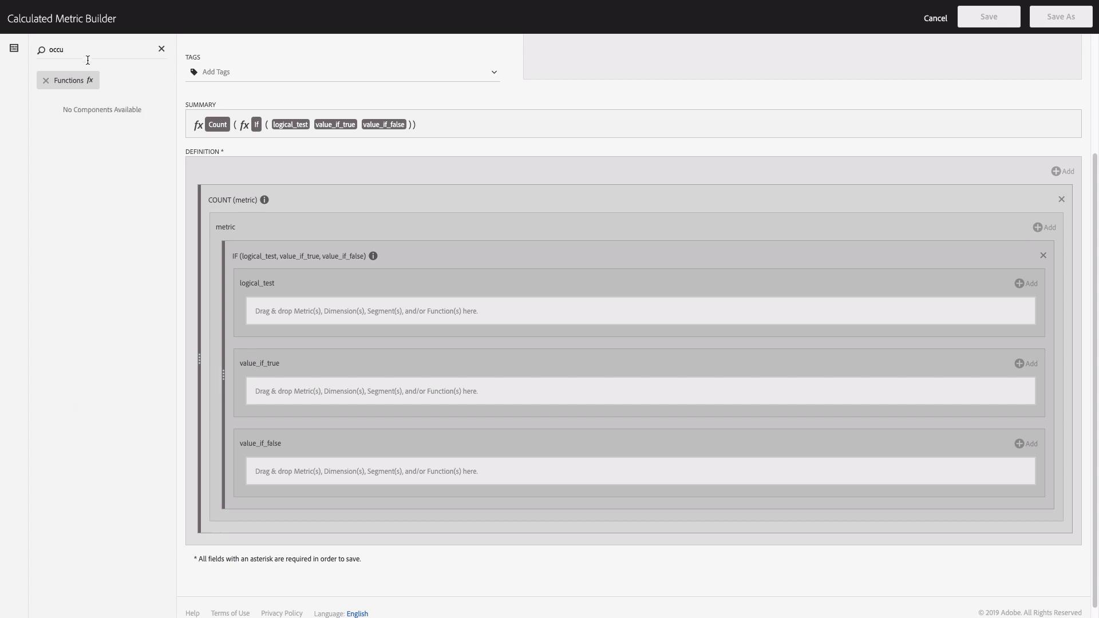
left_click(46, 83)
left_click_drag(77, 85, 321, 315)
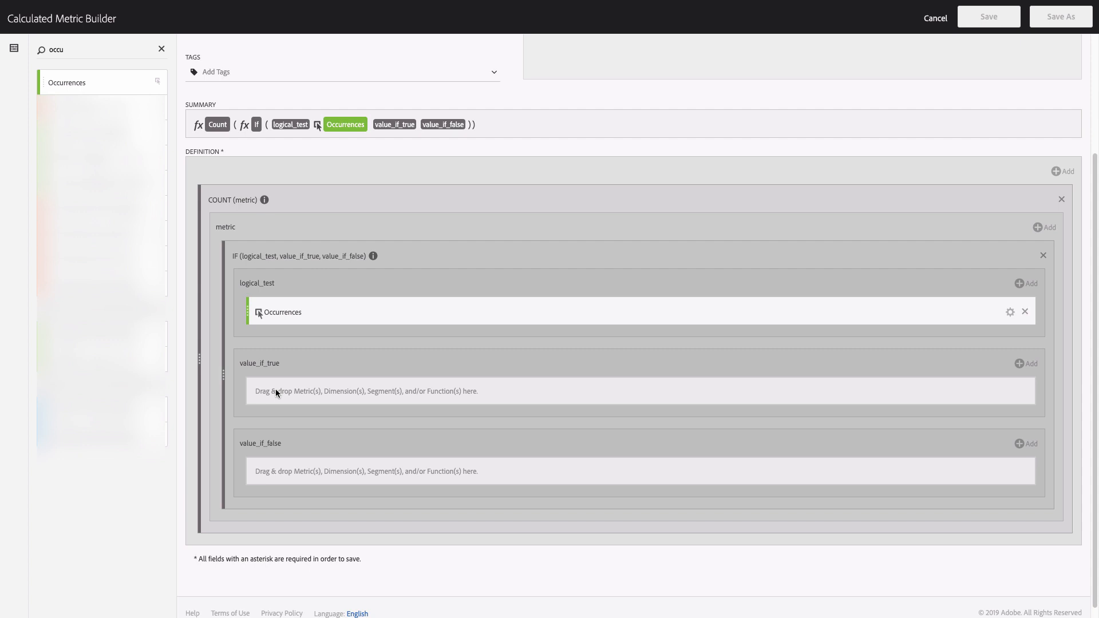
Step: Set the If function's value_if_true to the static number 1 and its value_if_false to the static number 0
left_click(1018, 365)
left_click(981, 461)
left_click(319, 396)
type("1")
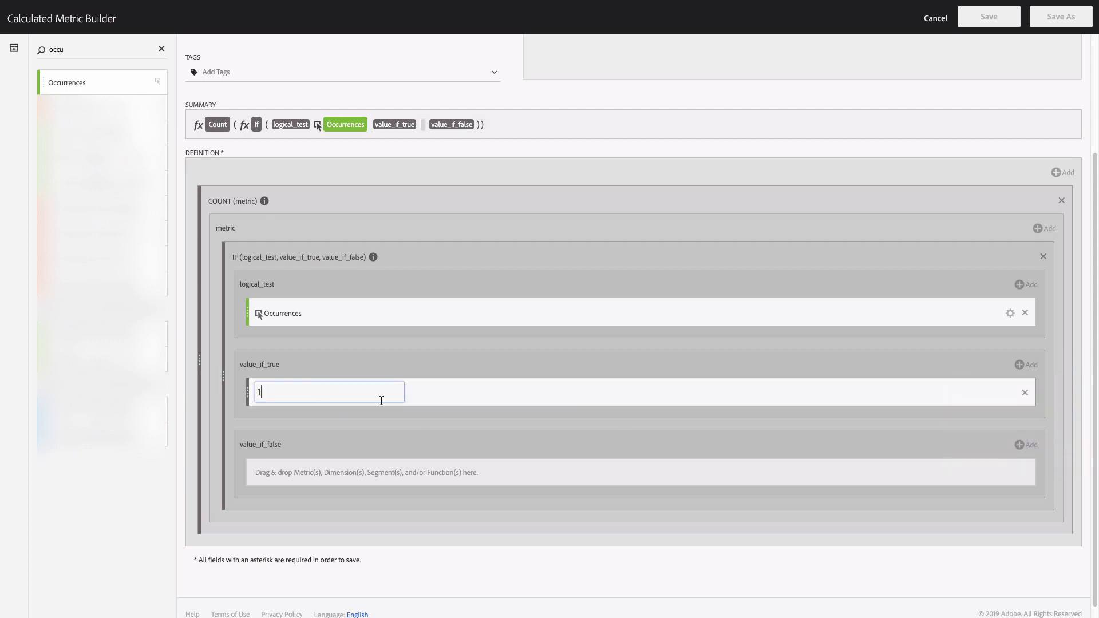
left_click(1019, 444)
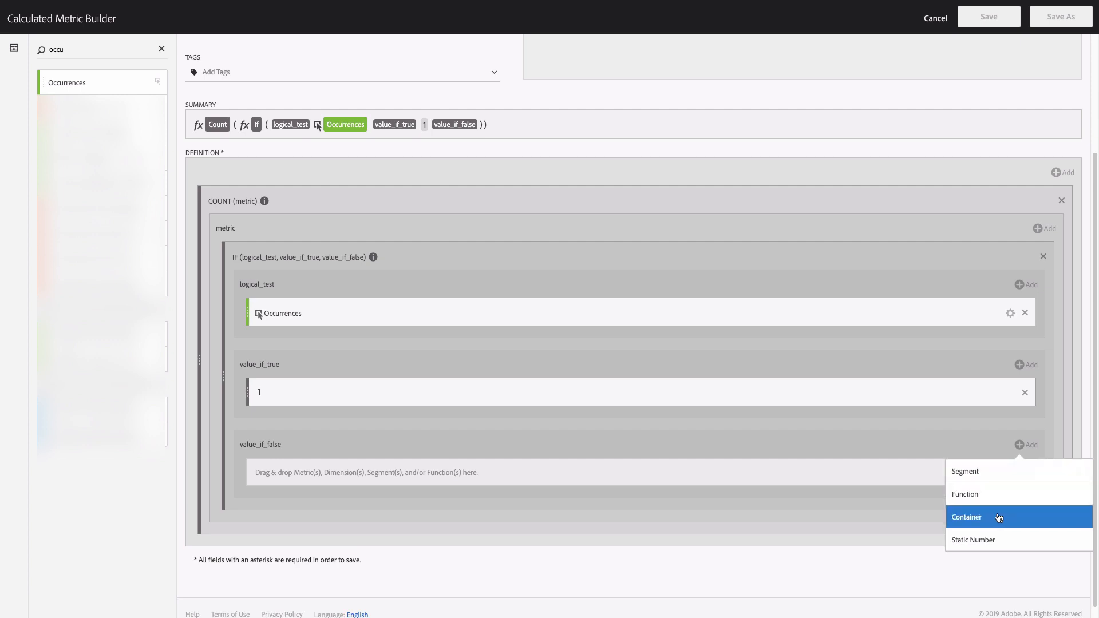
left_click(994, 540)
left_click(281, 469)
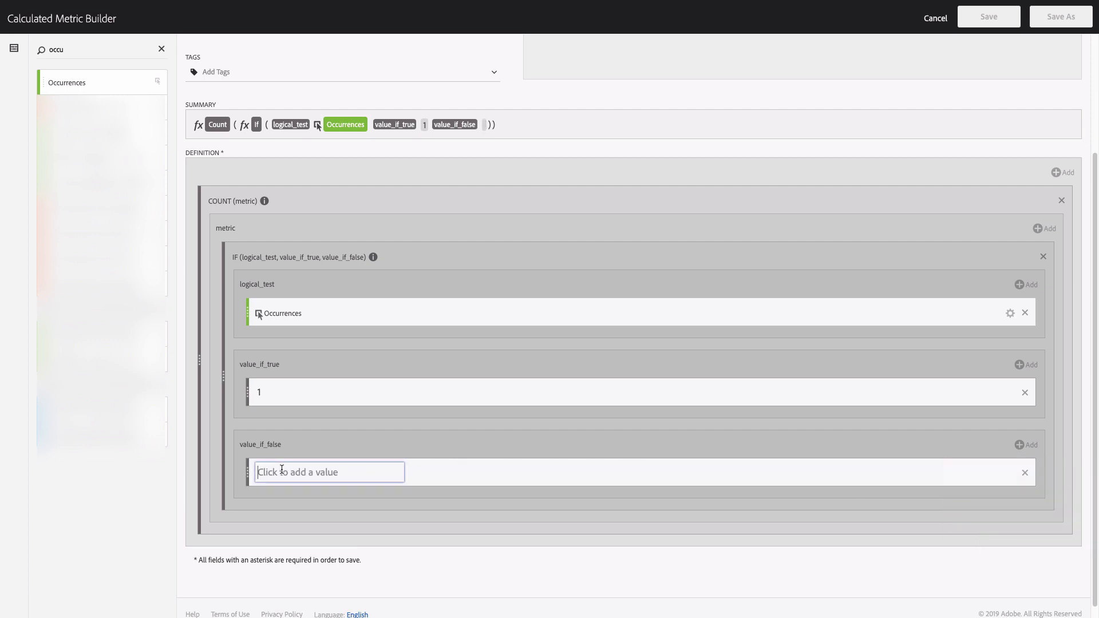
type("0")
left_click(518, 579)
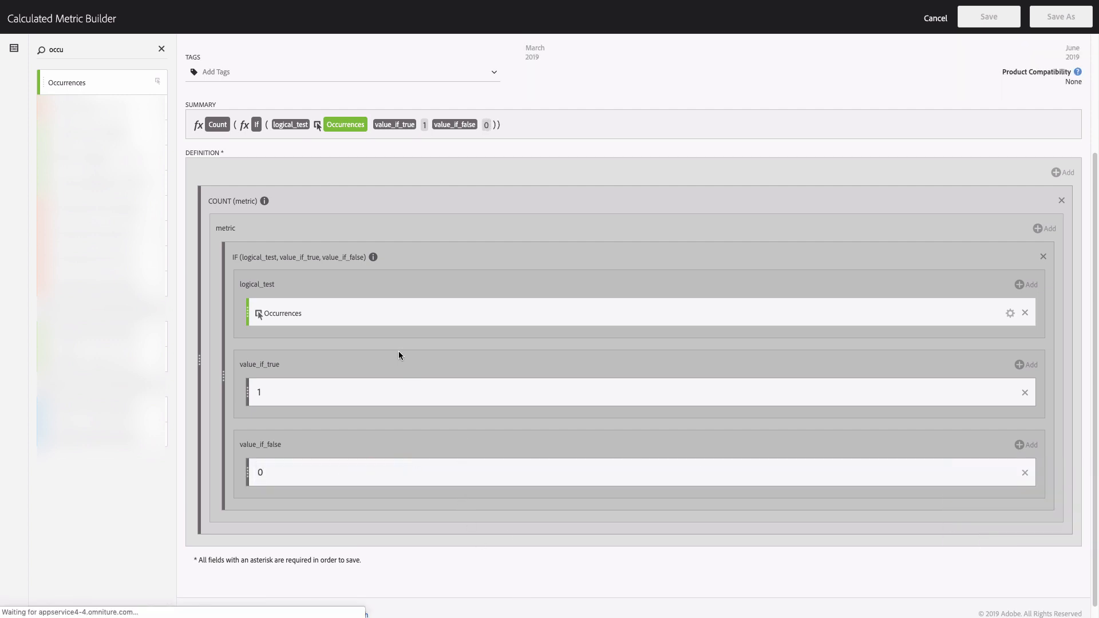
Step: Retitle the metric Count(IF(Occurences)) and save it
scroll(398, 352, "up", 3)
left_click(215, 65)
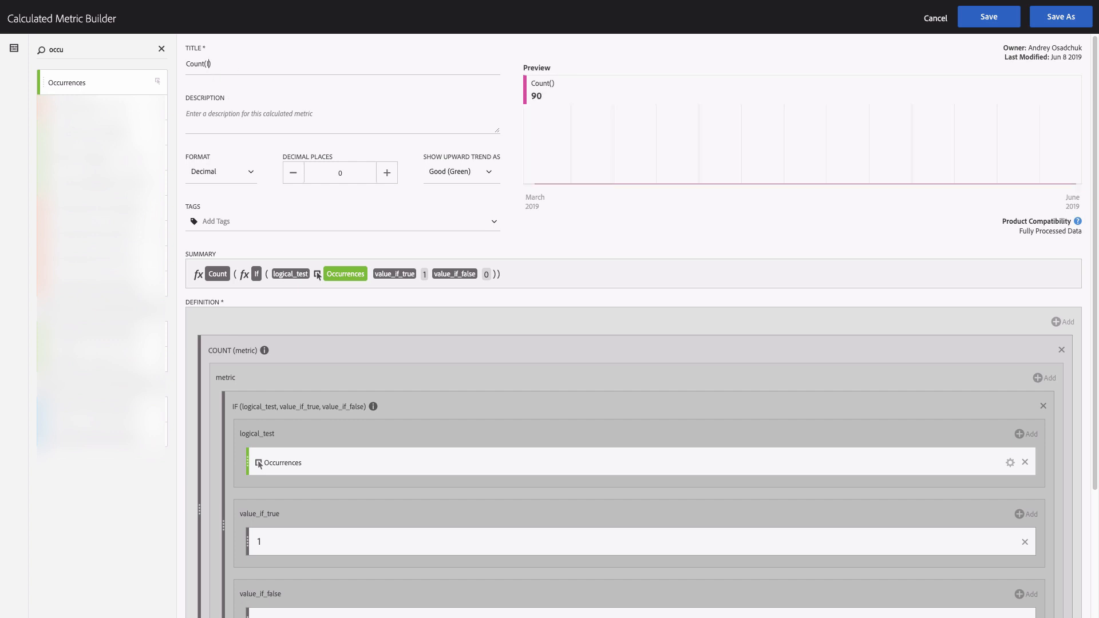
type("IF()")
key("Left")
type("Occurencu")
key("BackSpace")
type("ies")
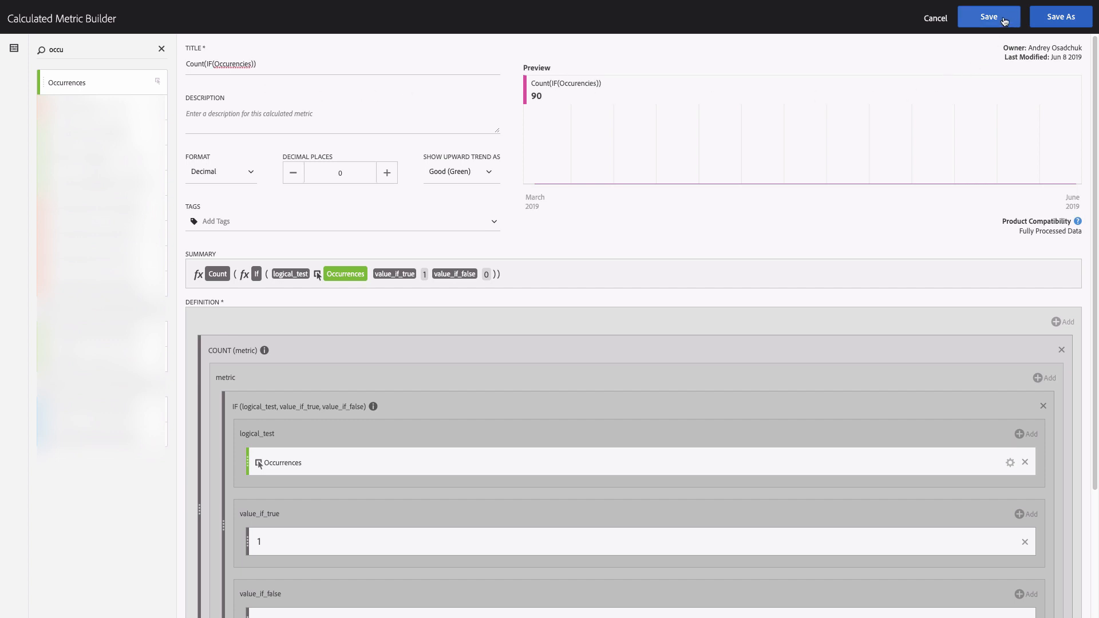
left_click(244, 64)
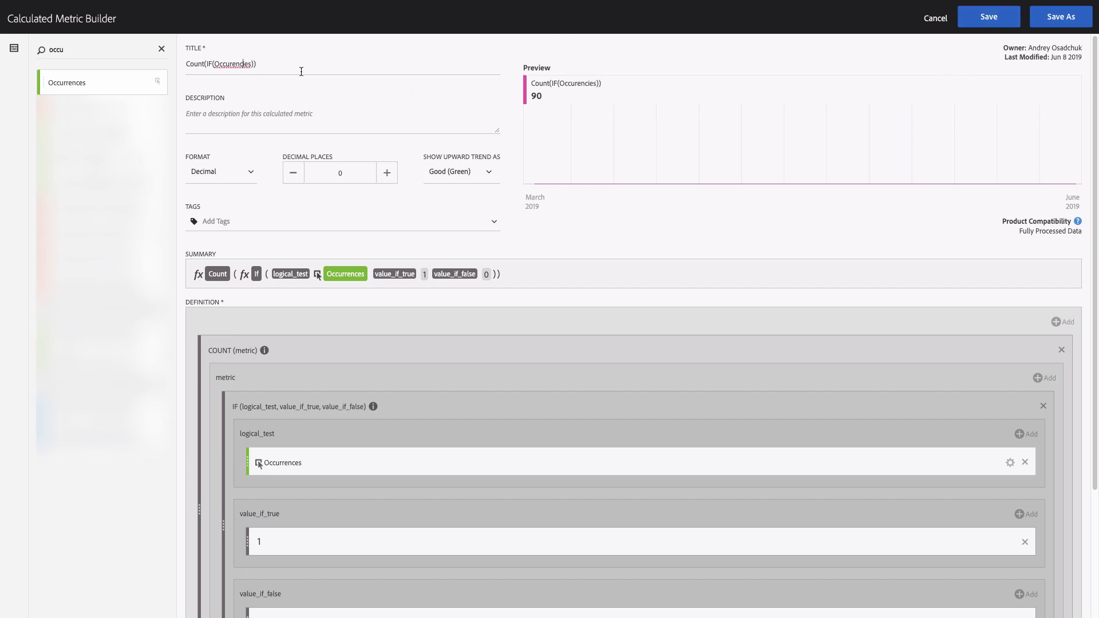
key("Delete")
left_click(988, 16)
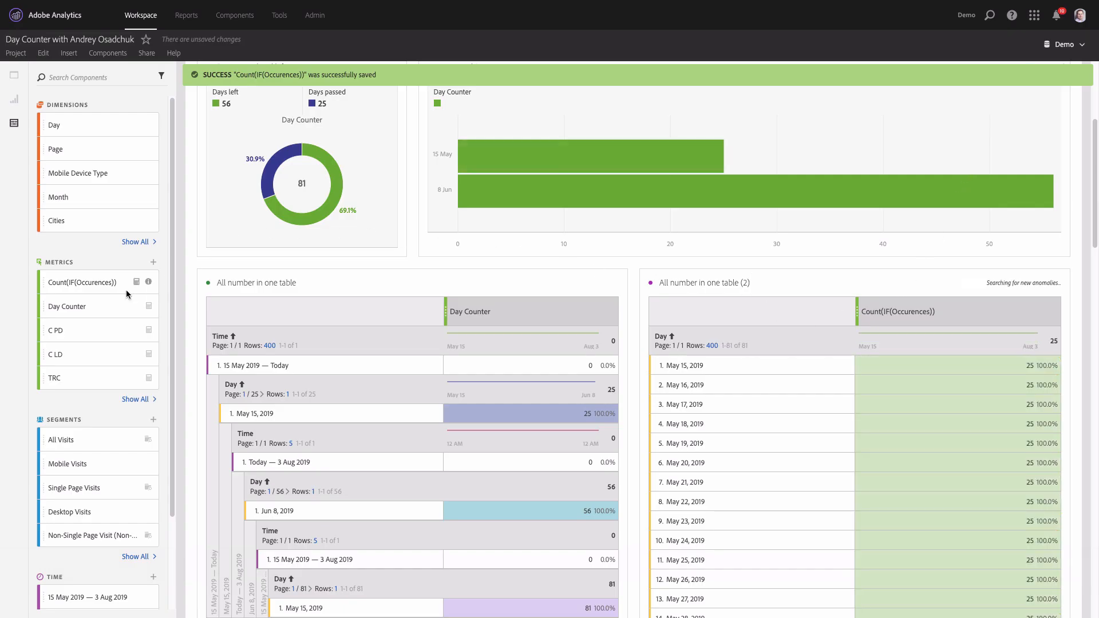
Step: Edit Count(IF(Occurences)) from the duplicated table, move the If function out of Count and delete the empty Count function
mouse_move(67, 283)
left_mouse_down()
mouse_move(776, 298)
mouse_move(67, 286)
left_mouse_up()
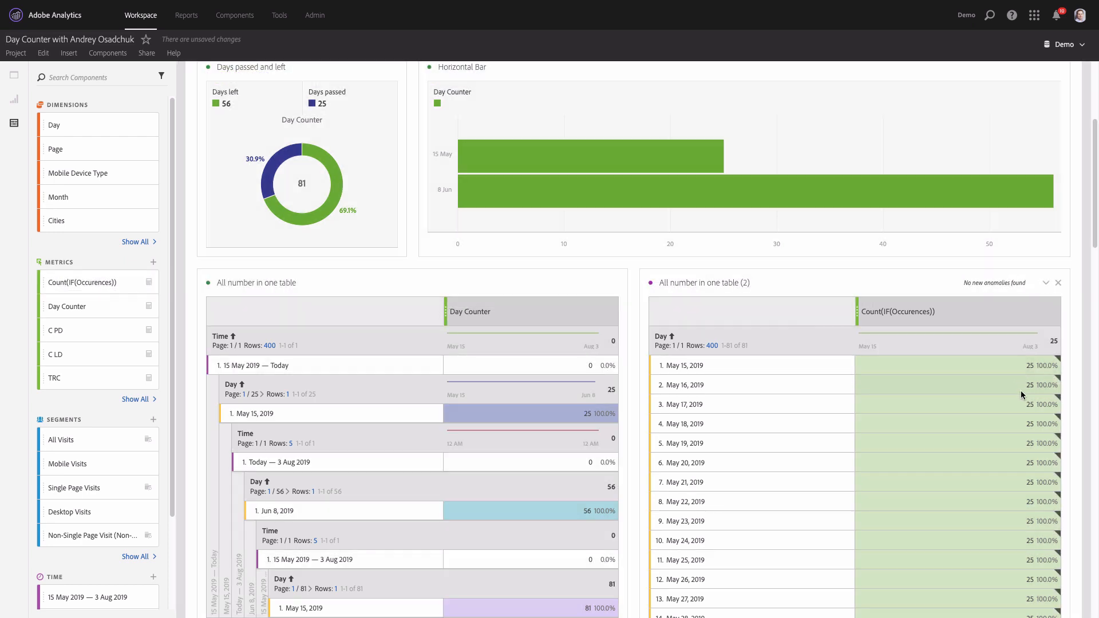
scroll(1010, 384, "down", 1)
scroll(1005, 380, "down", 4)
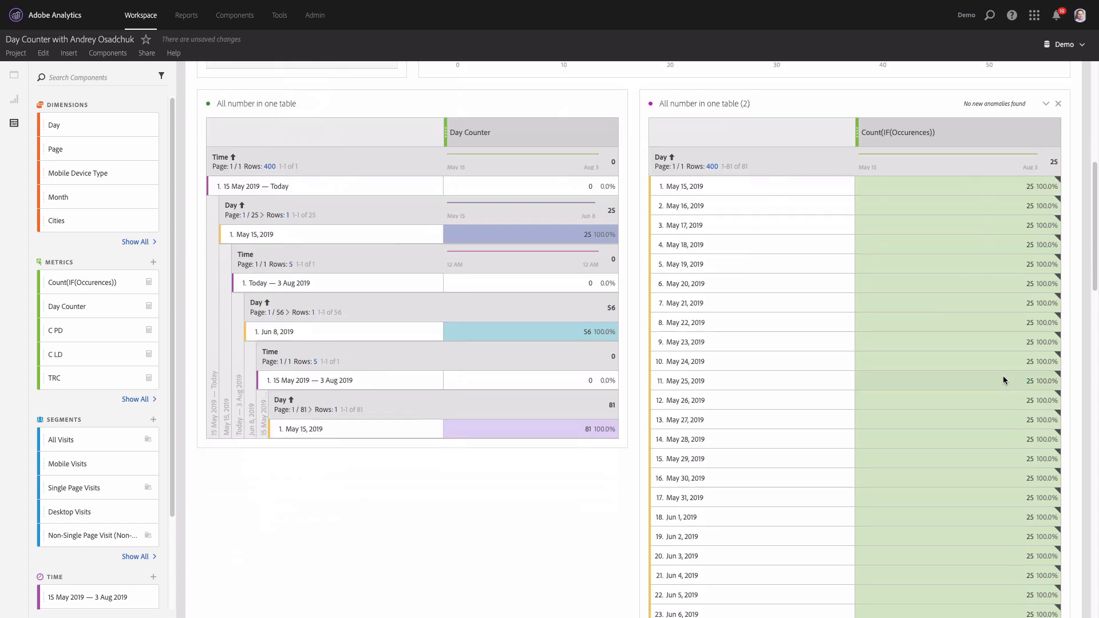
scroll(998, 377, "up", 7)
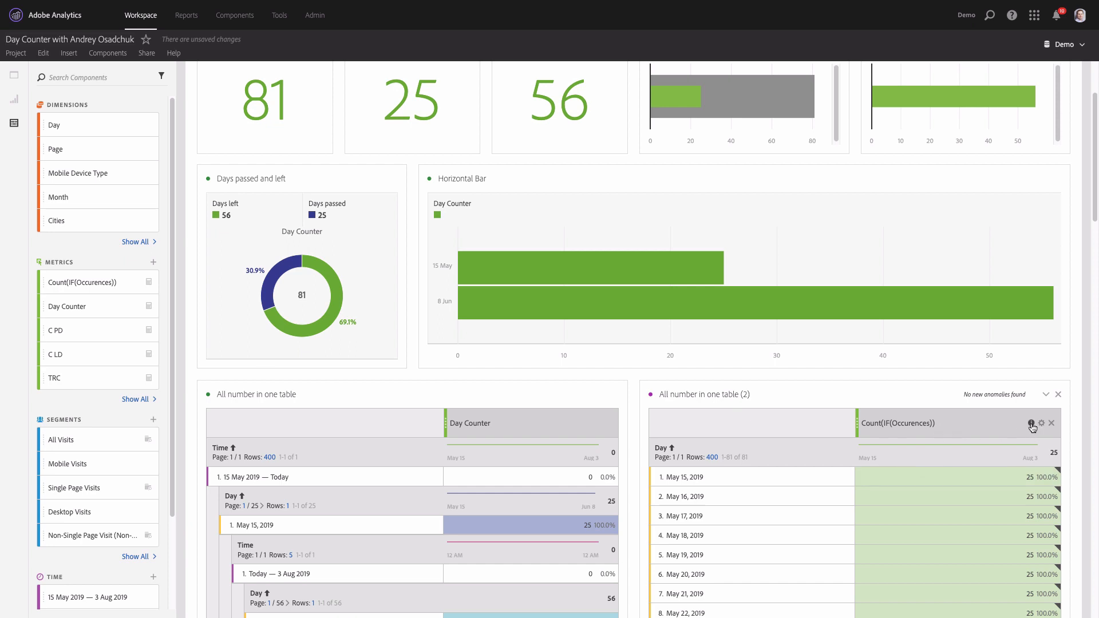
left_click(1031, 424)
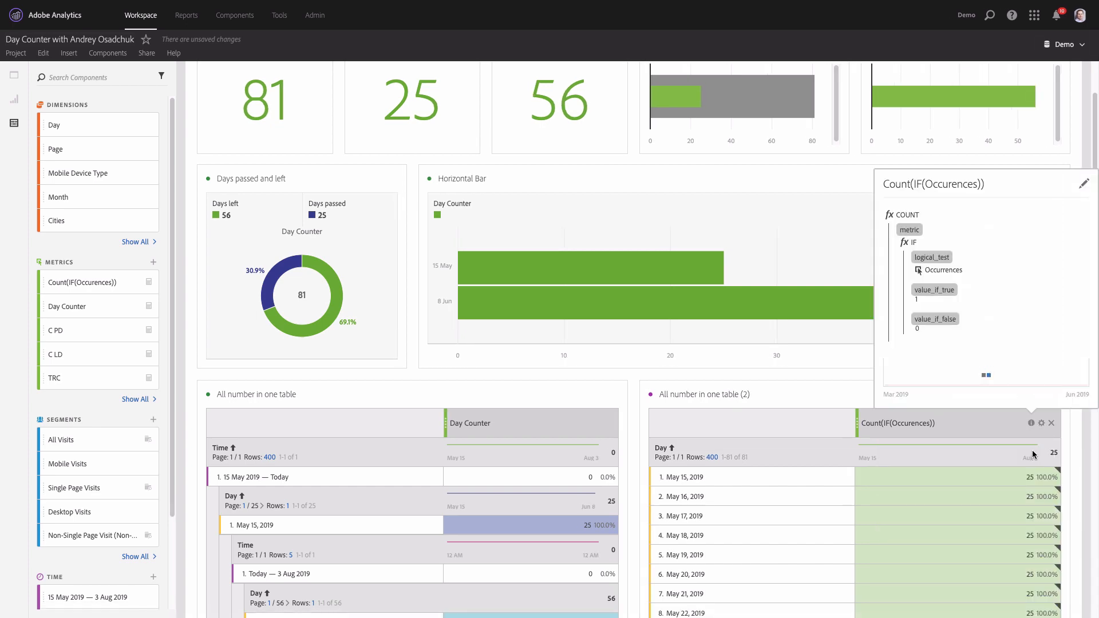
left_click(1084, 183)
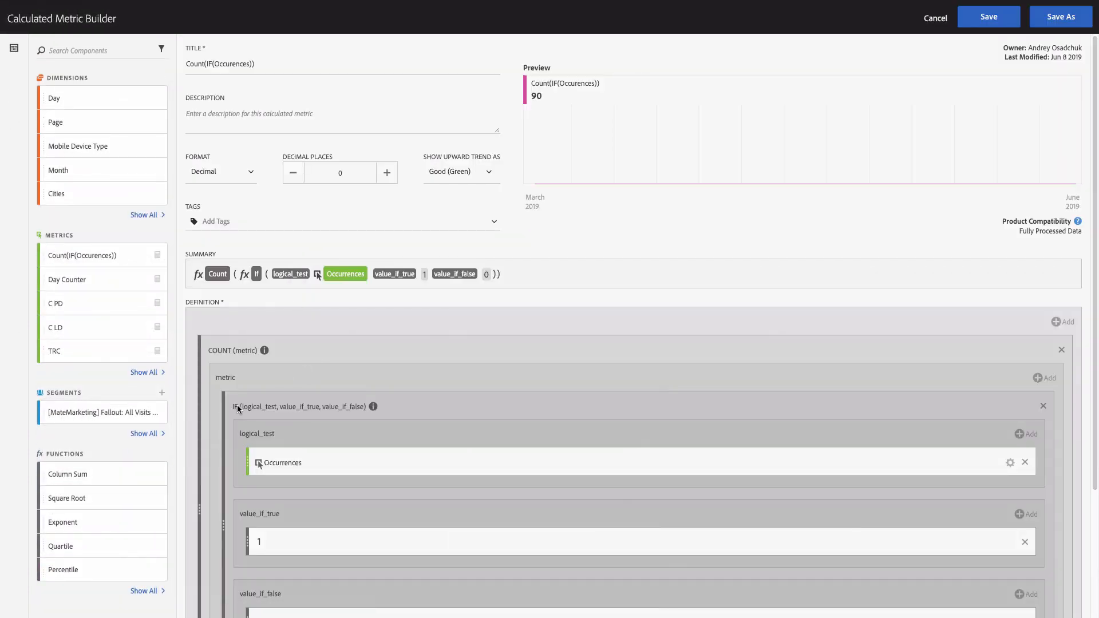
left_click_drag(242, 407, 252, 331)
scroll(444, 400, "down", 4)
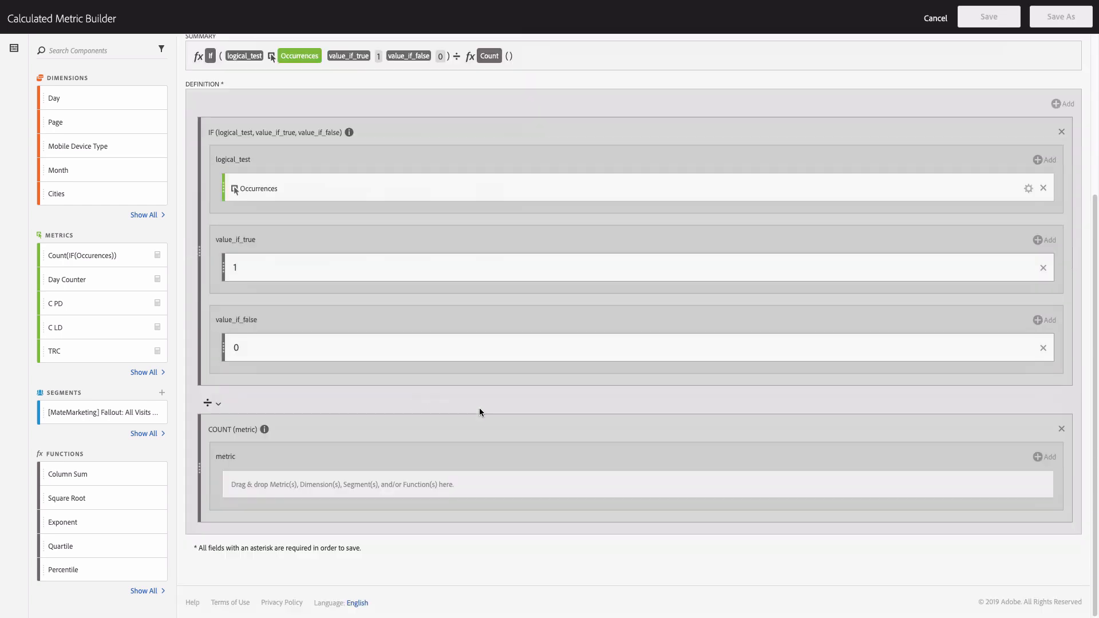
left_click(1061, 430)
scroll(567, 355, "up", 2)
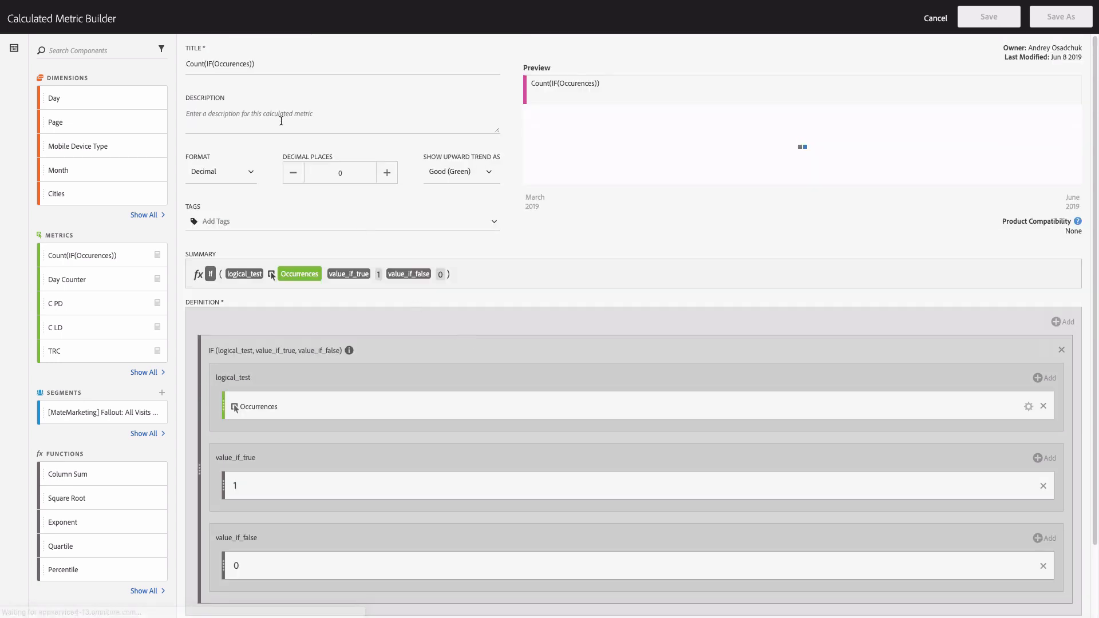
Step: Shorten the metric's title to IF(Occurences) and save it as a new calculated metric
double_click(203, 64)
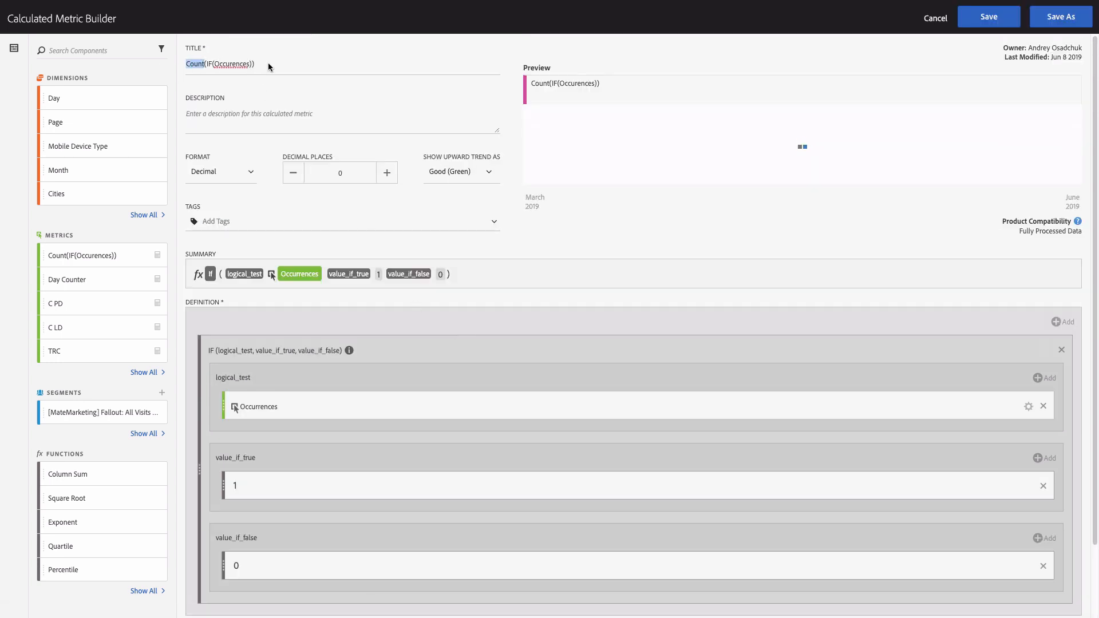
key("BackSpace")
key("BackSpace")
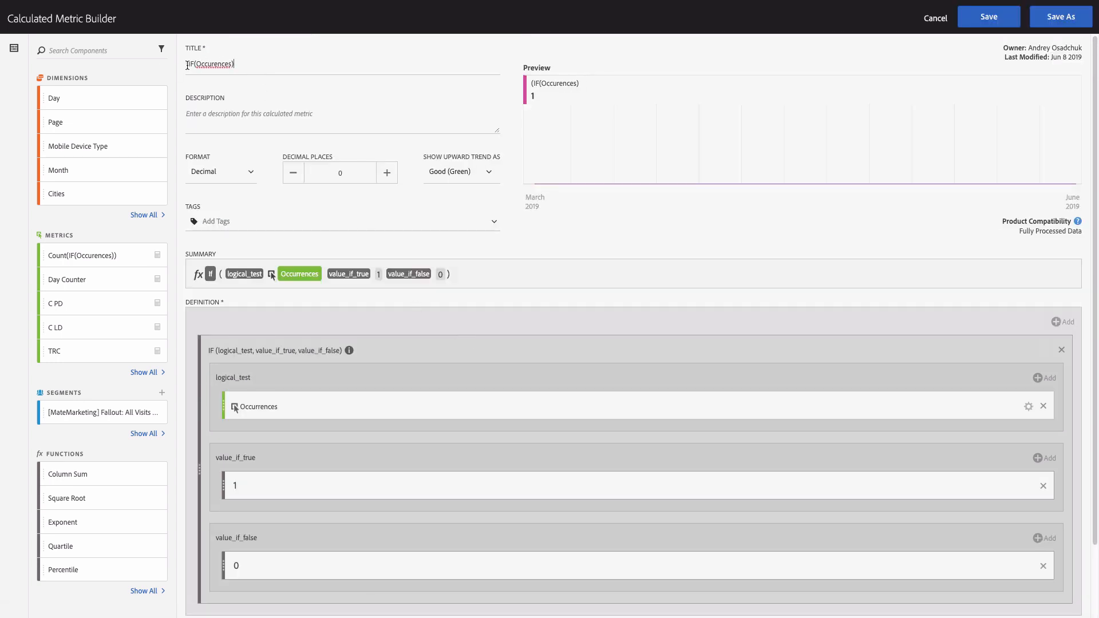
left_click_drag(189, 64, 178, 68)
key("BackSpace")
left_click(1060, 16)
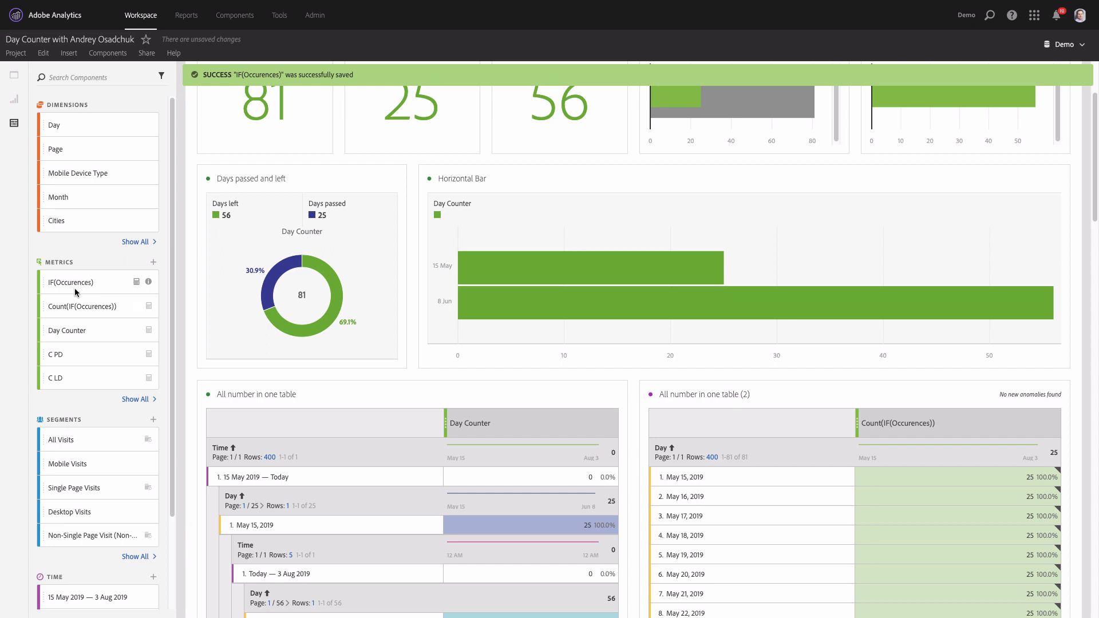
Step: Add IF(Occurences) to the duplicated table as a column before Count(IF(Occurences)) and view the daily rows
left_click_drag(72, 286, 860, 430)
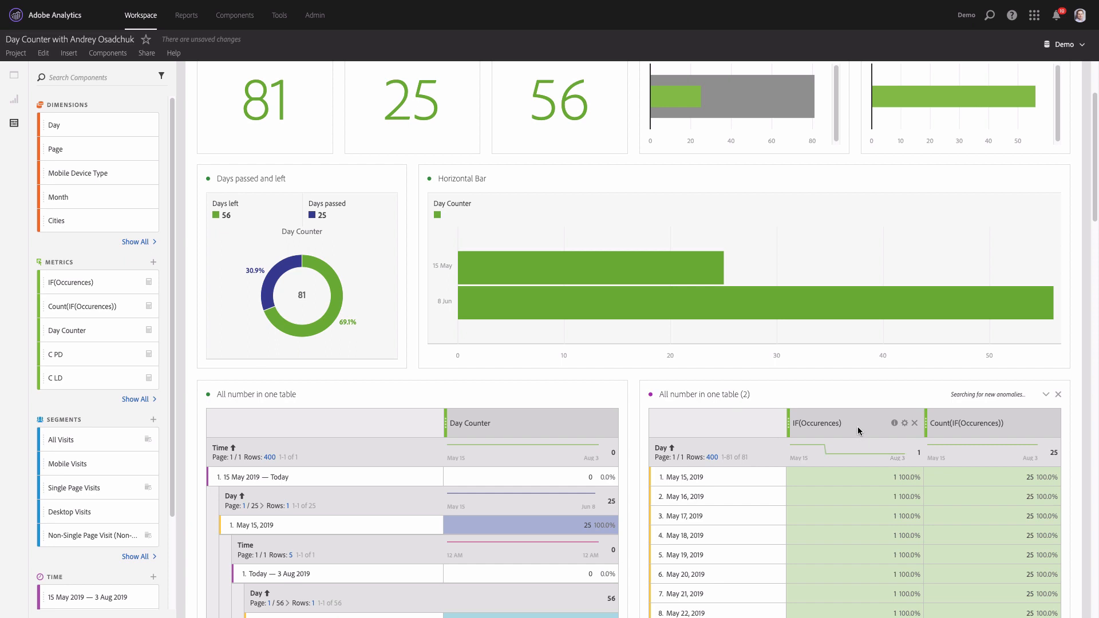
scroll(856, 410, "down", 3)
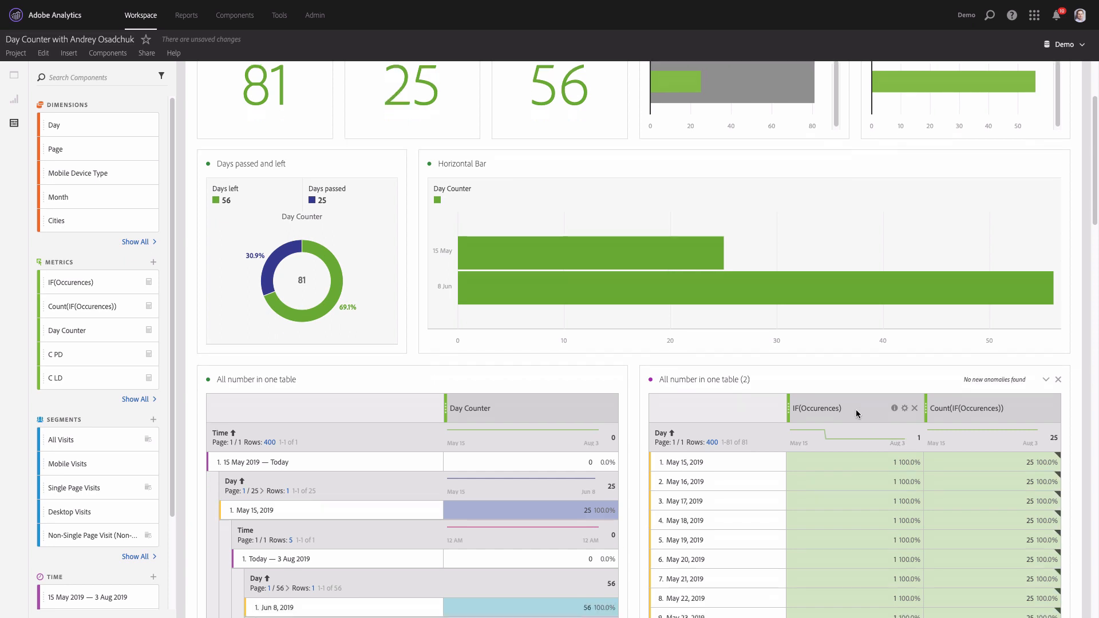
scroll(854, 410, "down", 1)
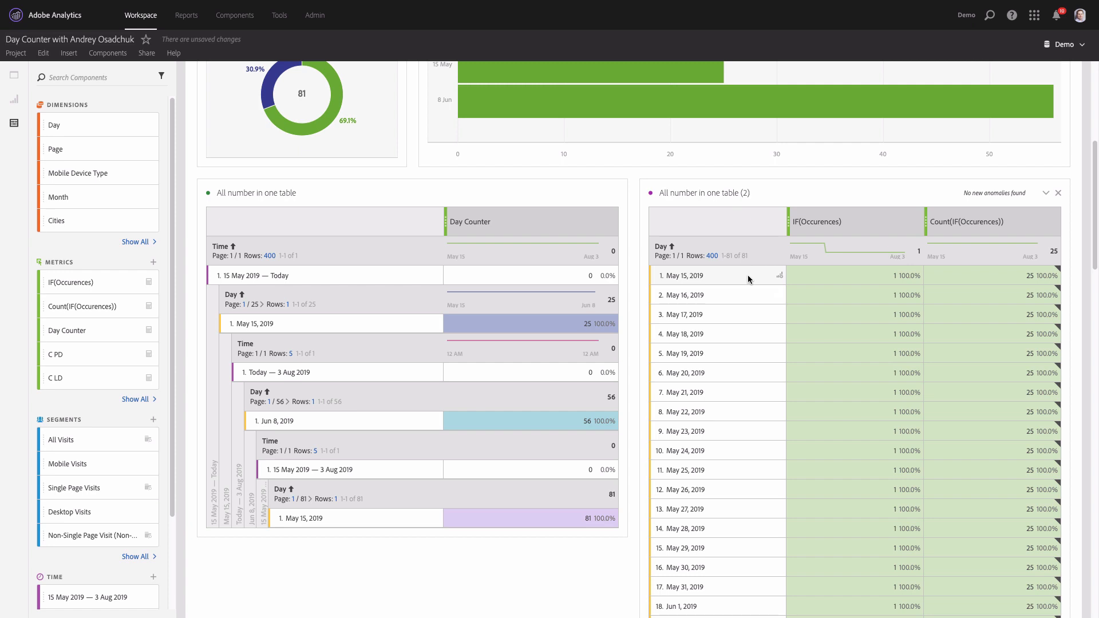
Step: Compare the daily values of IF(Occurences) and Count(IF(Occurences)) across the past and future dates in the duplicated table
scroll(748, 275, "down", 4)
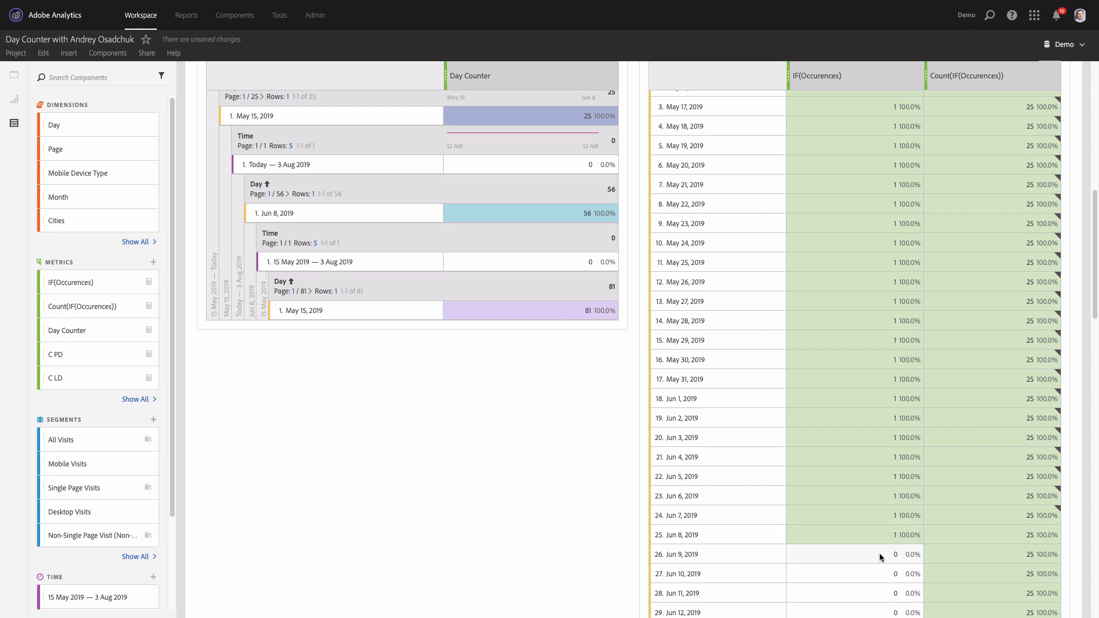
scroll(901, 555, "down", 1)
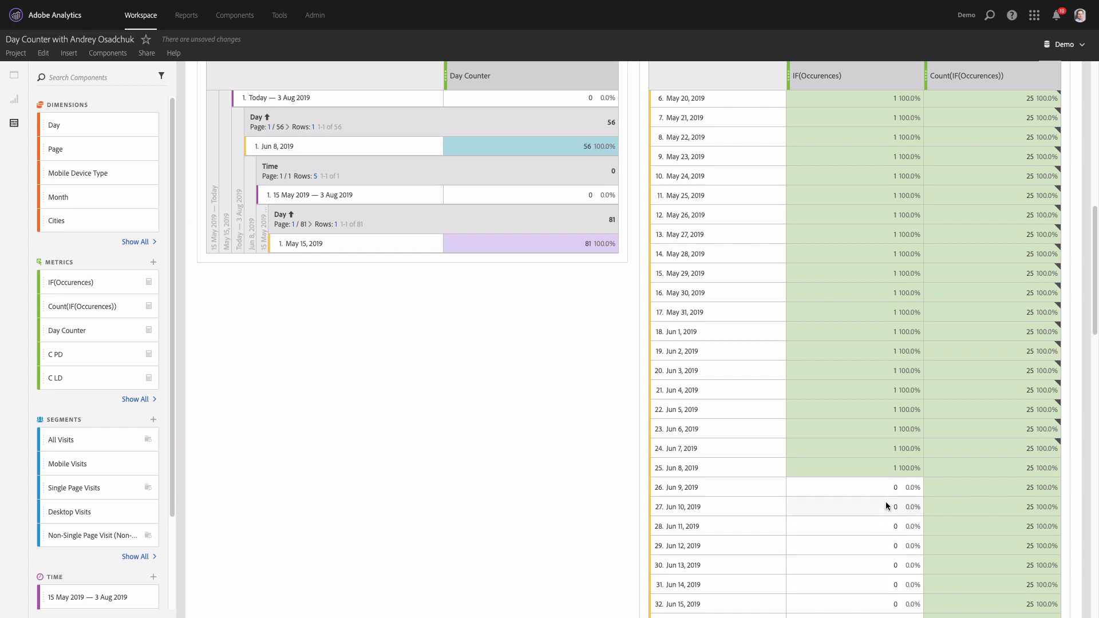
scroll(883, 486, "up", 7)
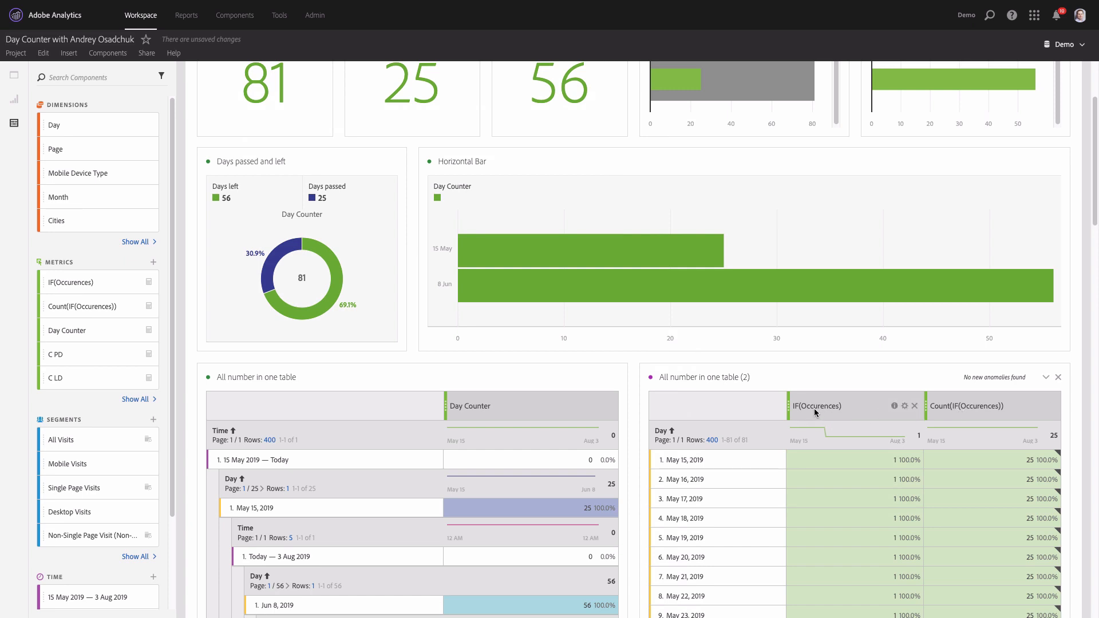
scroll(942, 407, "down", 3)
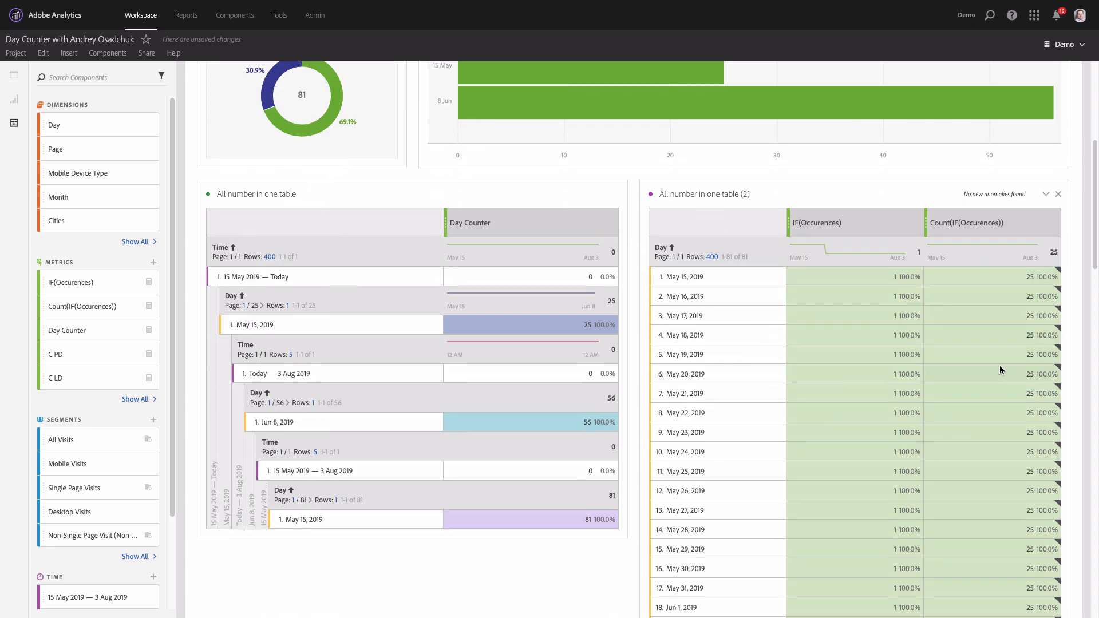
scroll(894, 295, "down", 3)
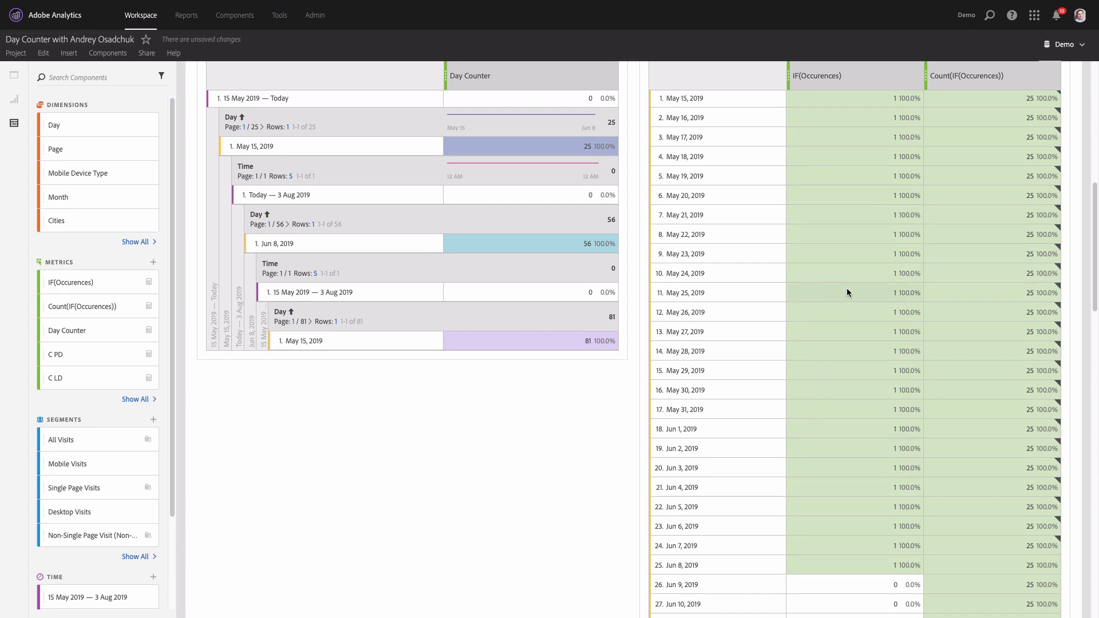
scroll(846, 287, "up", 3)
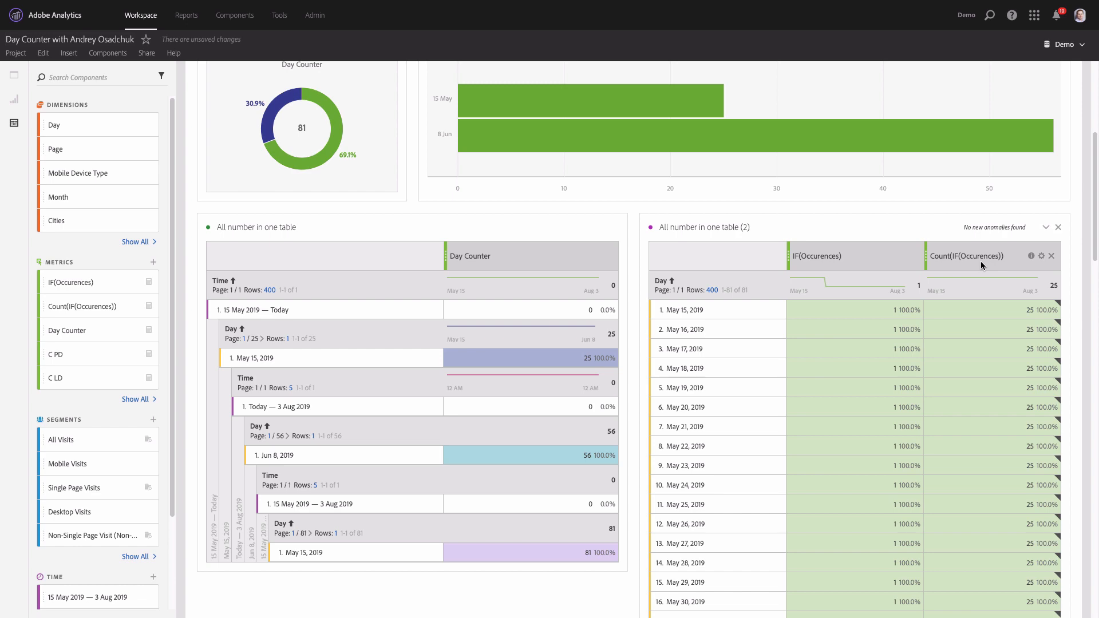
scroll(981, 261, "down", 10)
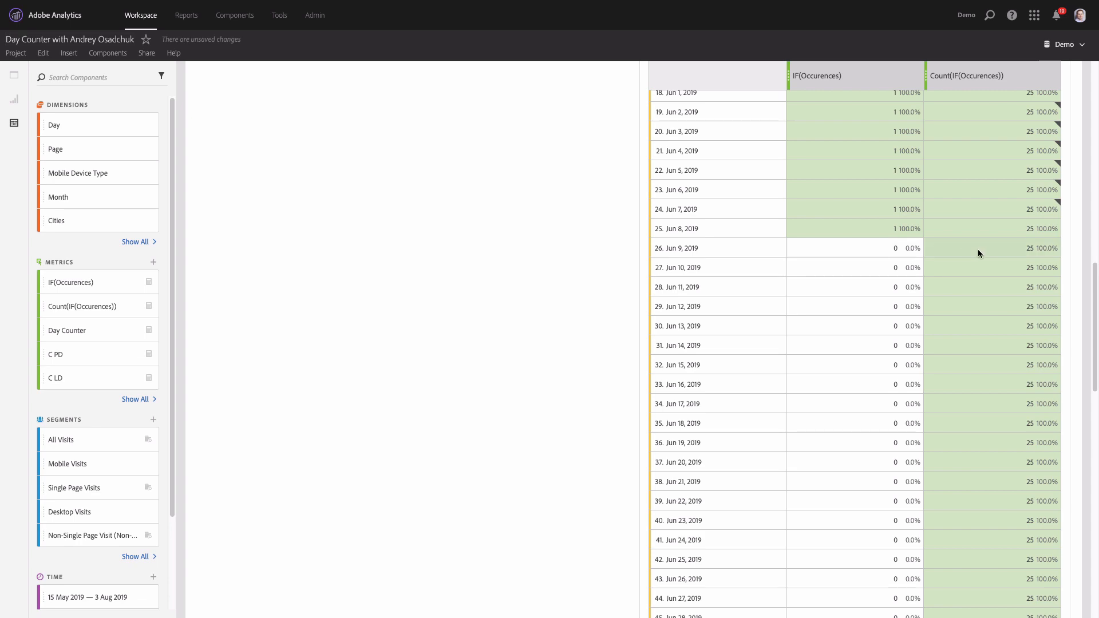
scroll(976, 250, "up", 10)
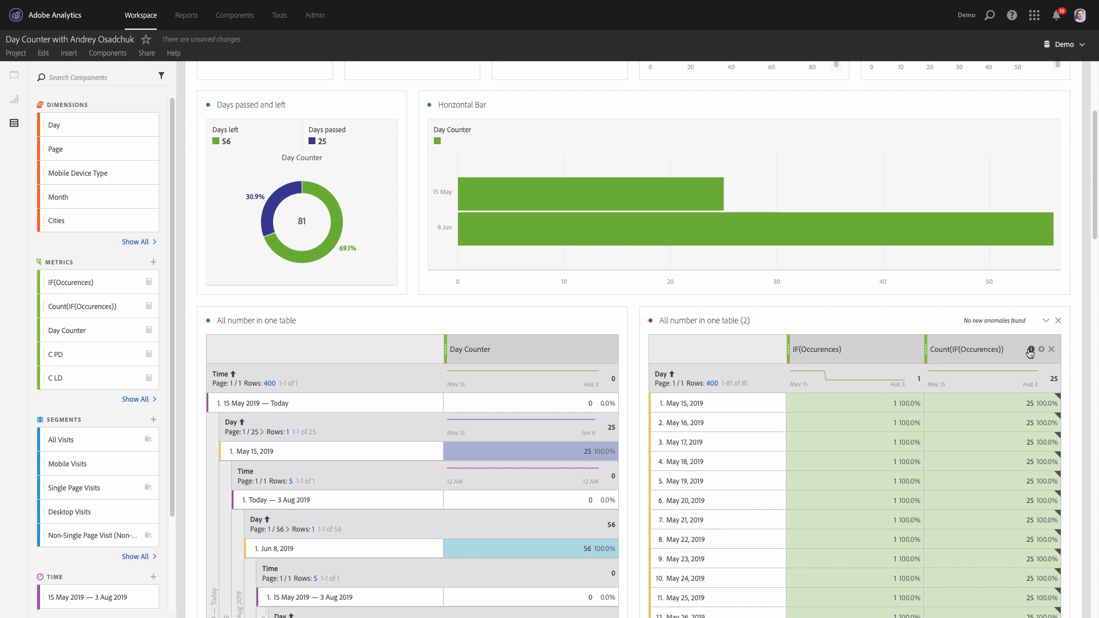
Step: Edit Count(IF(Occurences)) from the duplicated table, setting the If function's value_if_true to 0 and value_if_false to 1
mouse_move(1031, 350)
left_click(1082, 381)
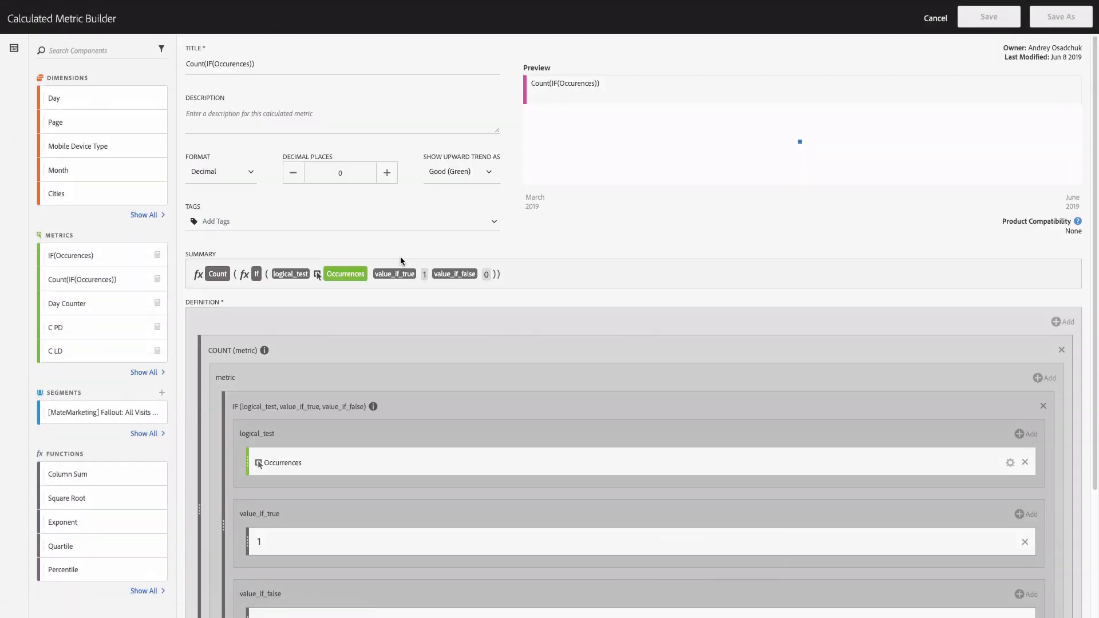
scroll(317, 236, "down", 1)
scroll(317, 239, "down", 3)
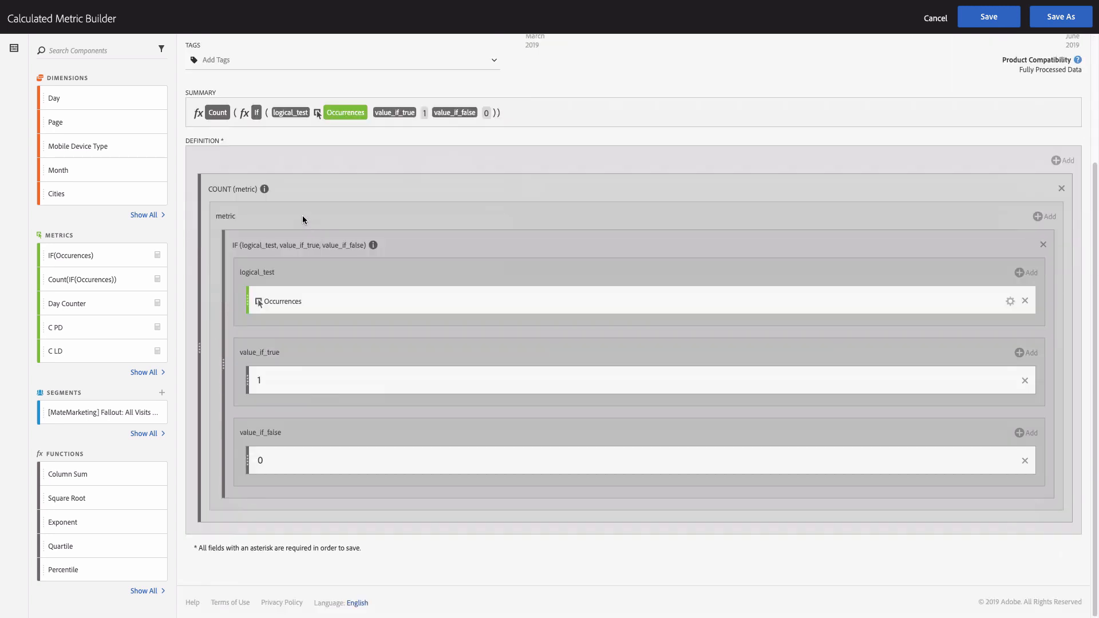
left_click(280, 380)
type("0")
left_click(265, 455)
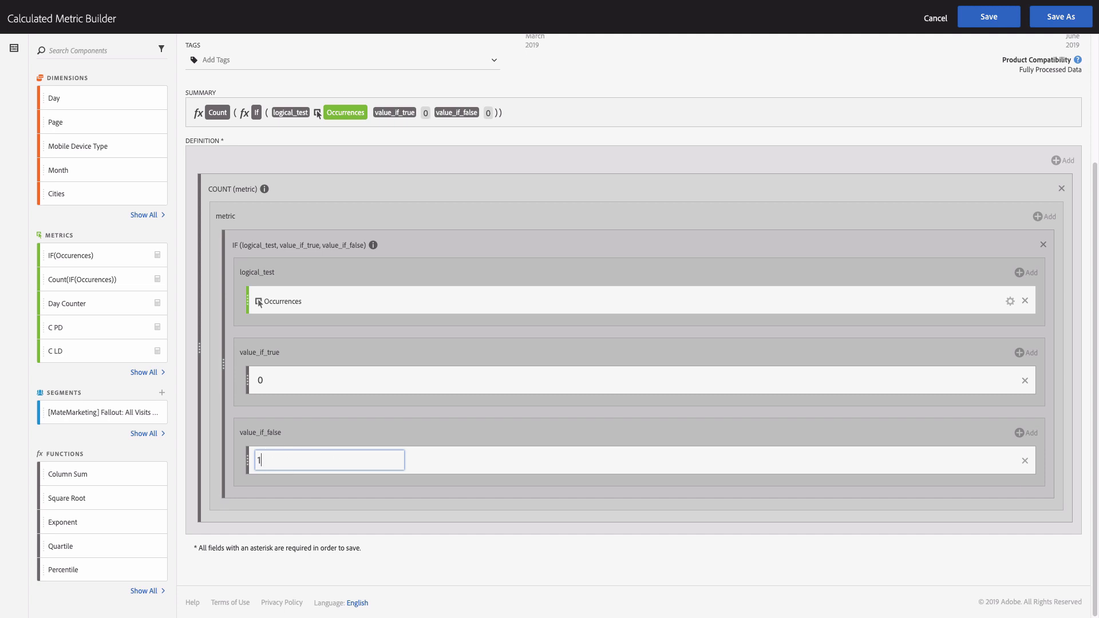
Step: Retitle the metric Count(IF(Occurences)) 2 and save it as a new calculated metric
scroll(269, 210, "up", 3)
left_click(273, 65)
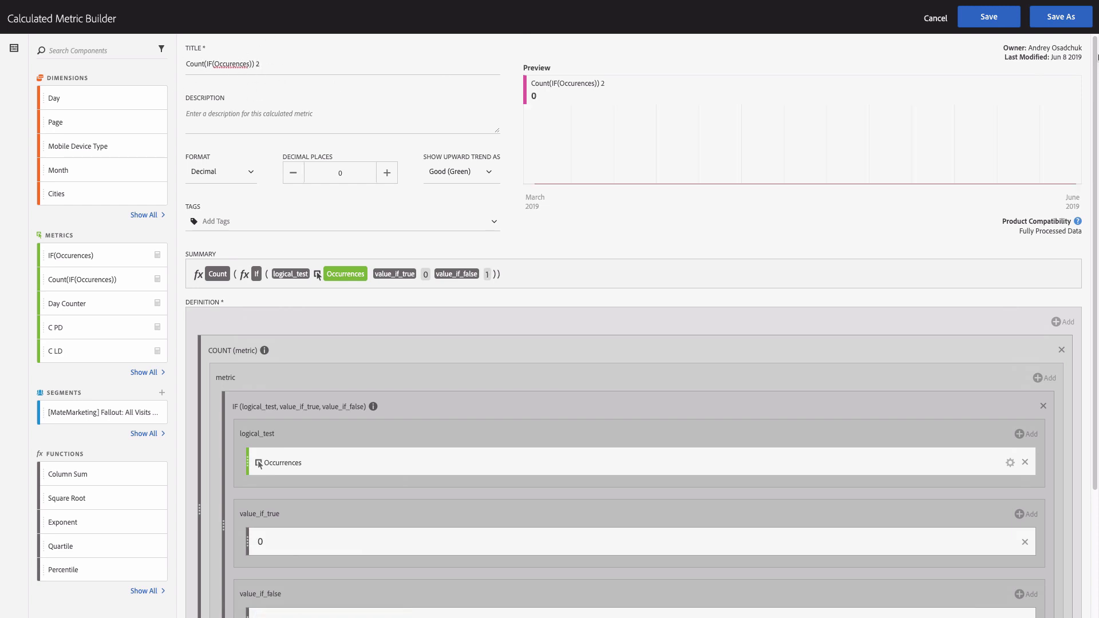
left_click(1060, 19)
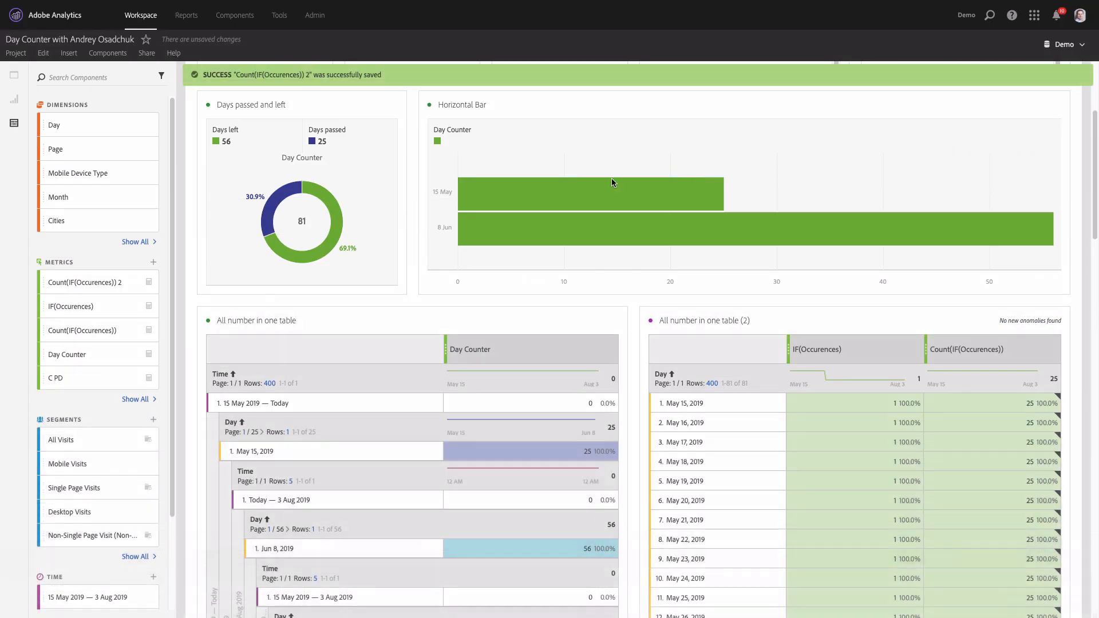
Step: Add Count(IF(Occurences)) 2 as the duplicated table's last column and remove the IF(Occurences) column
left_click_drag(78, 282, 1035, 340)
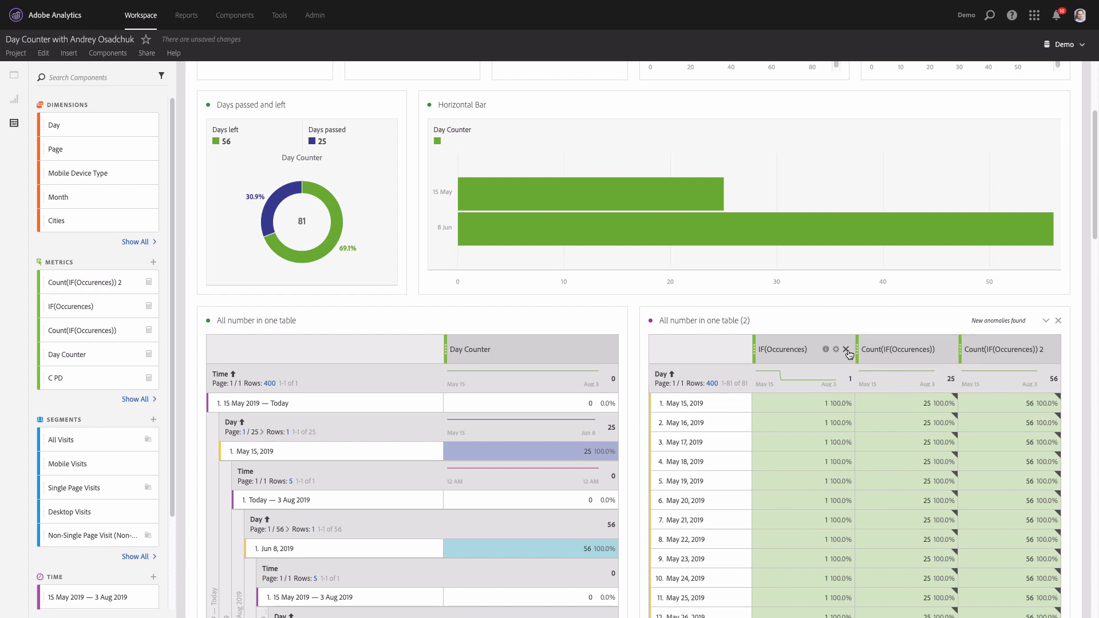
left_click(846, 350)
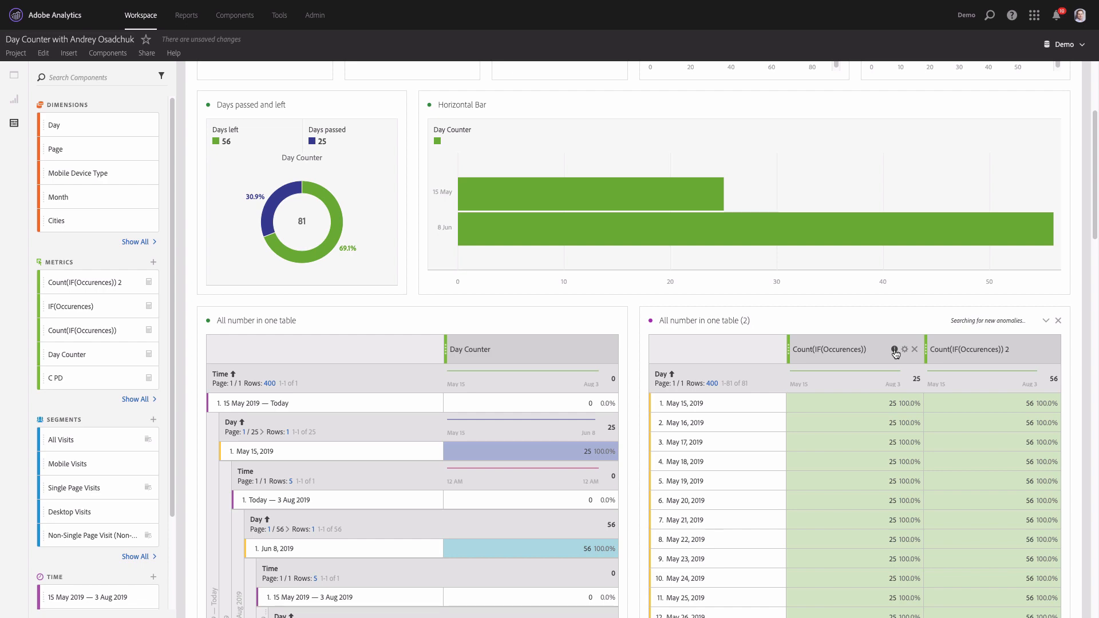
Step: Rename the Count(IF(Occurences)) metric in the duplicated table as Days passed and save it
mouse_move(896, 353)
left_click(989, 381)
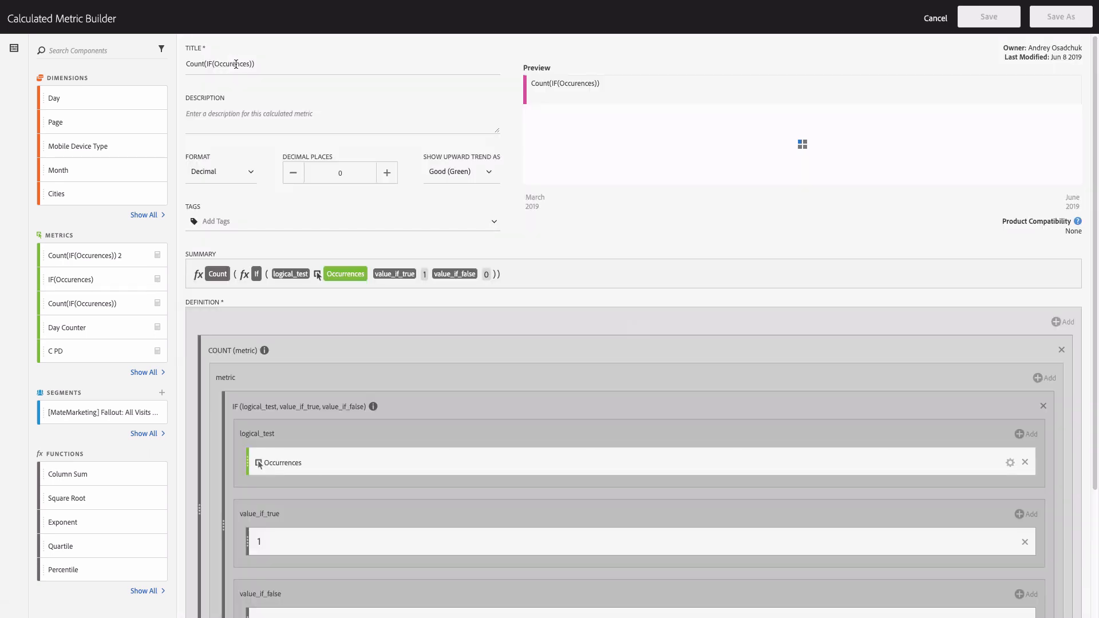
triple_click(267, 62)
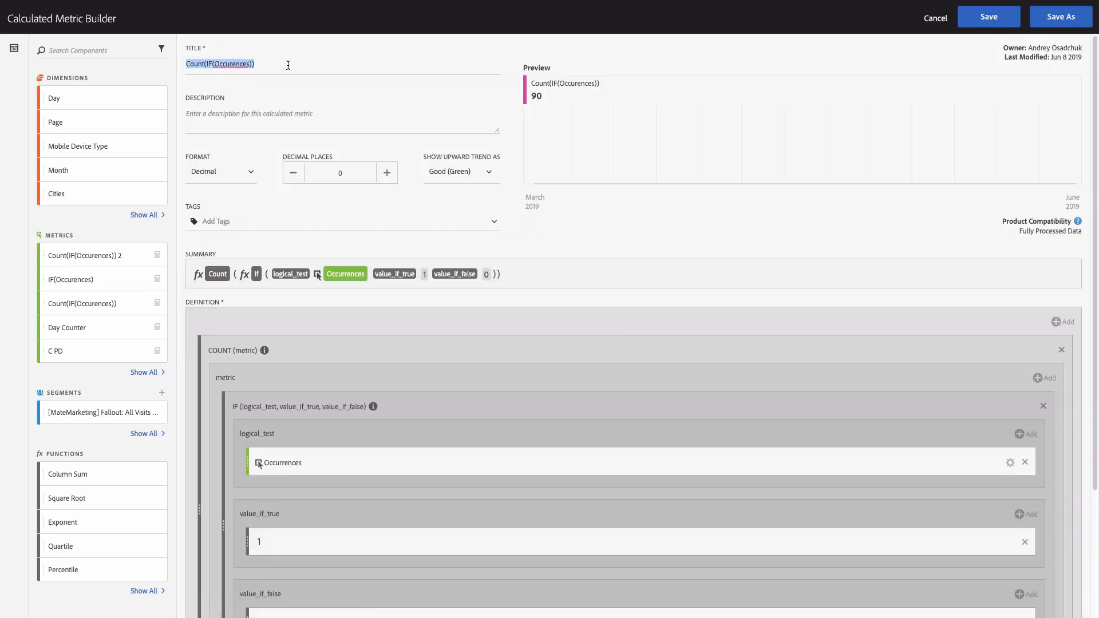
type("Days")
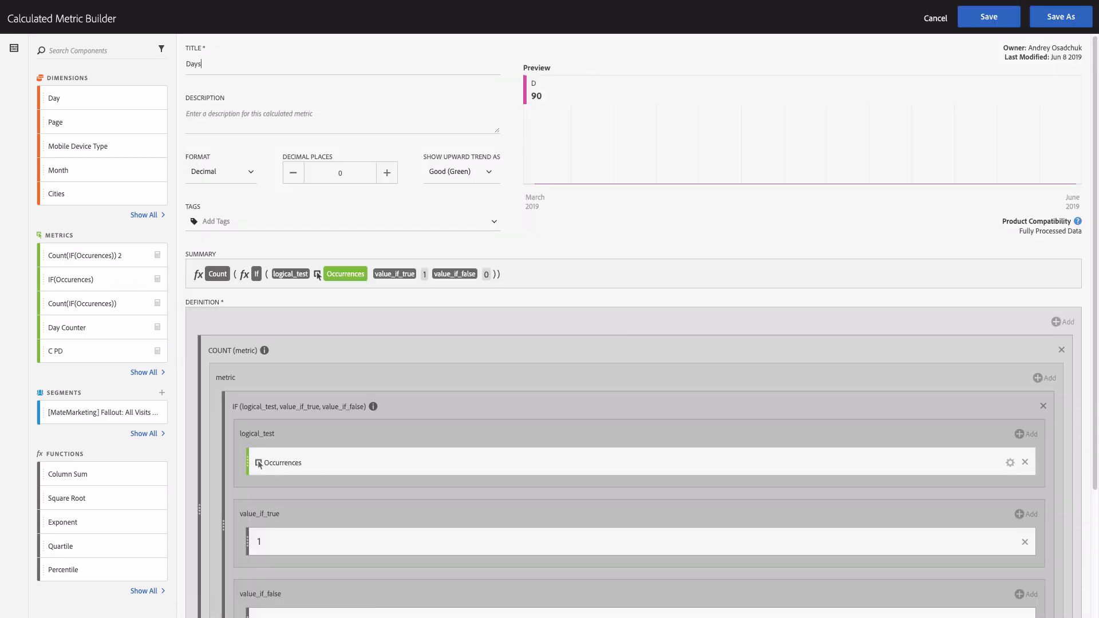
type(" passed")
left_click(1001, 24)
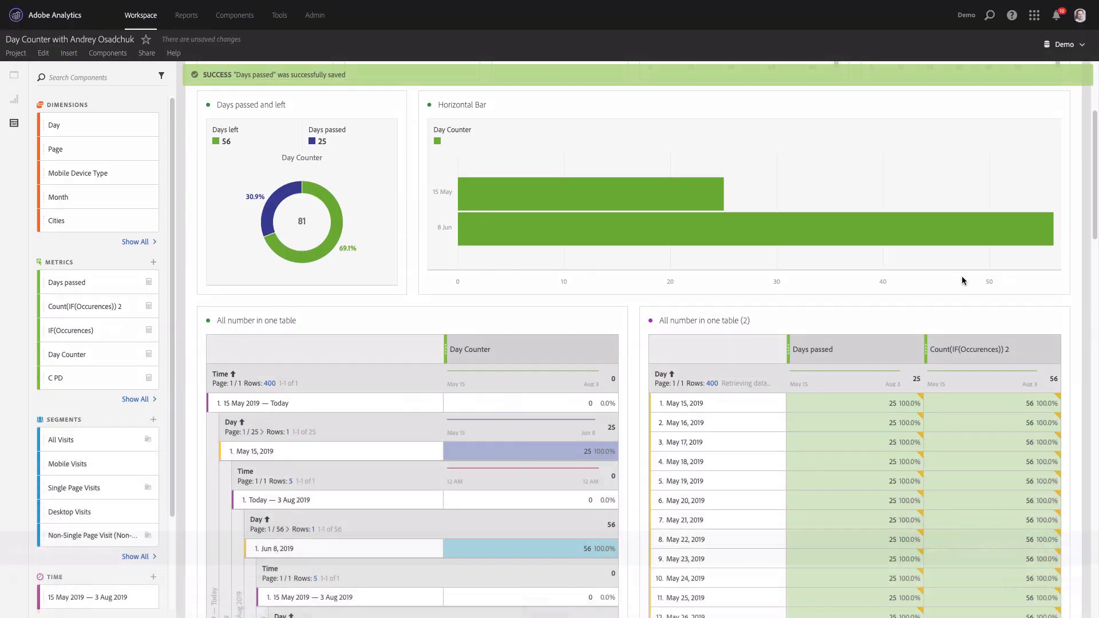
Step: Rename the Count(IF(Occurences)) 2 metric in the duplicated table as Days left and save it
mouse_move(1030, 350)
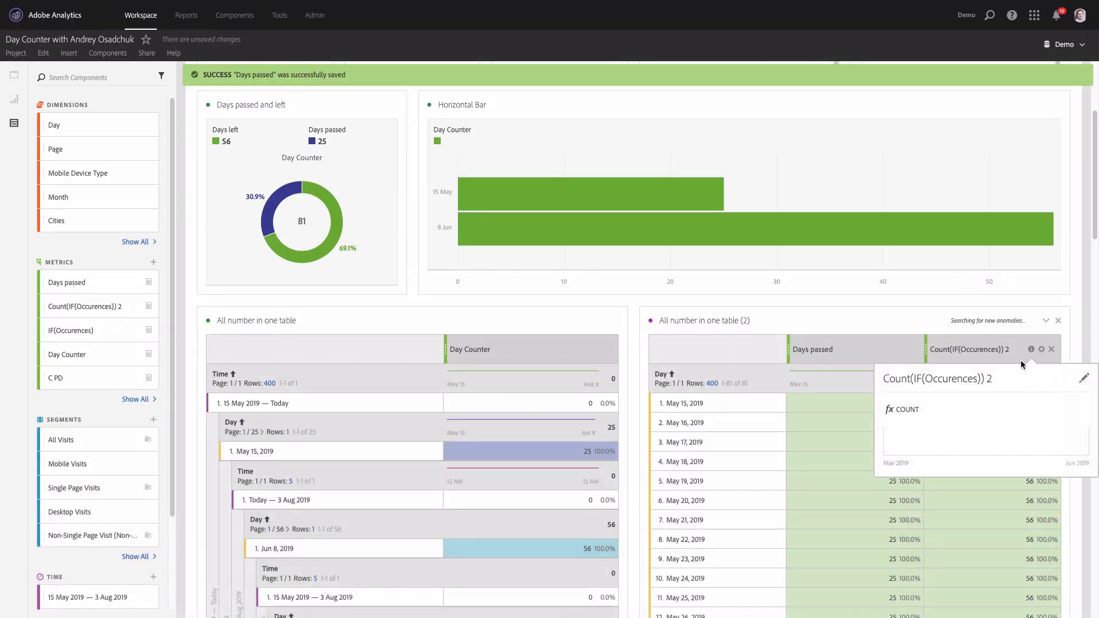
left_click(1083, 379)
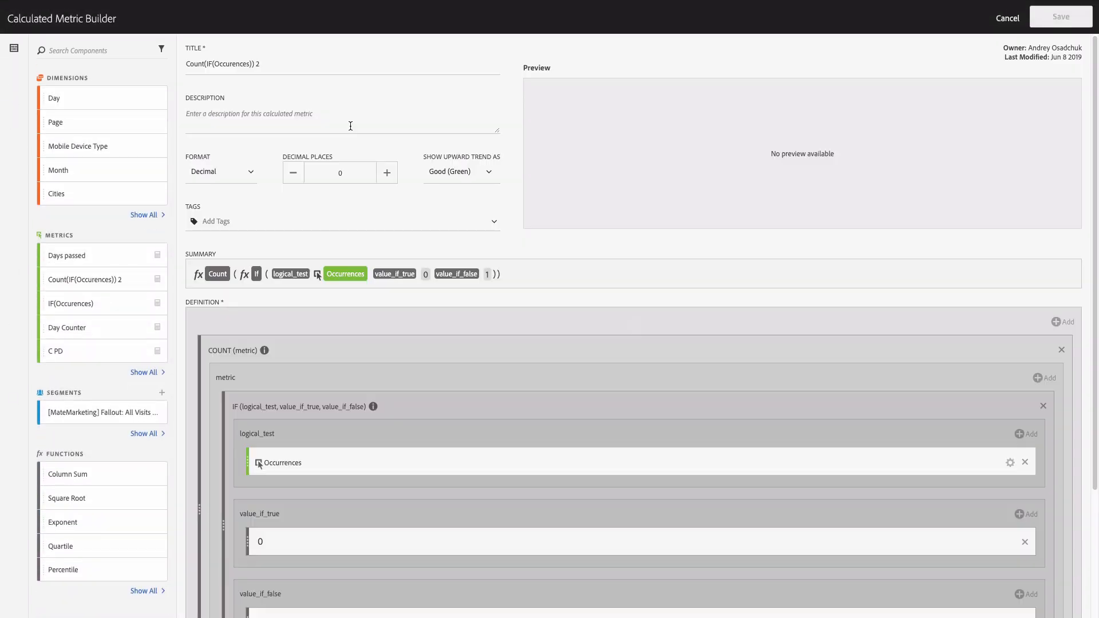
type("D")
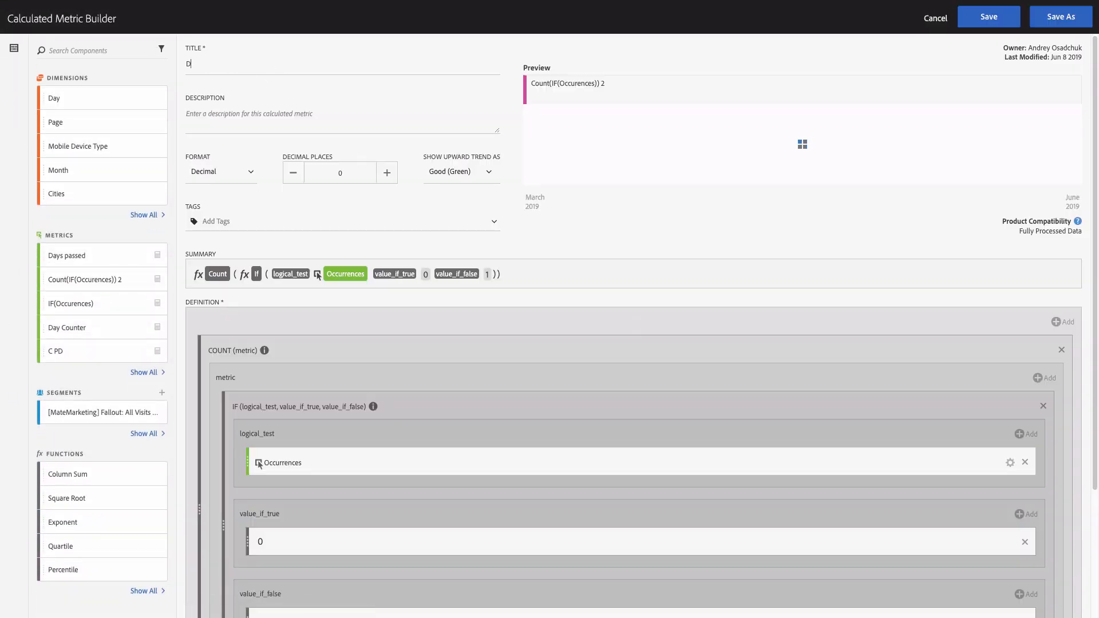
type("yy")
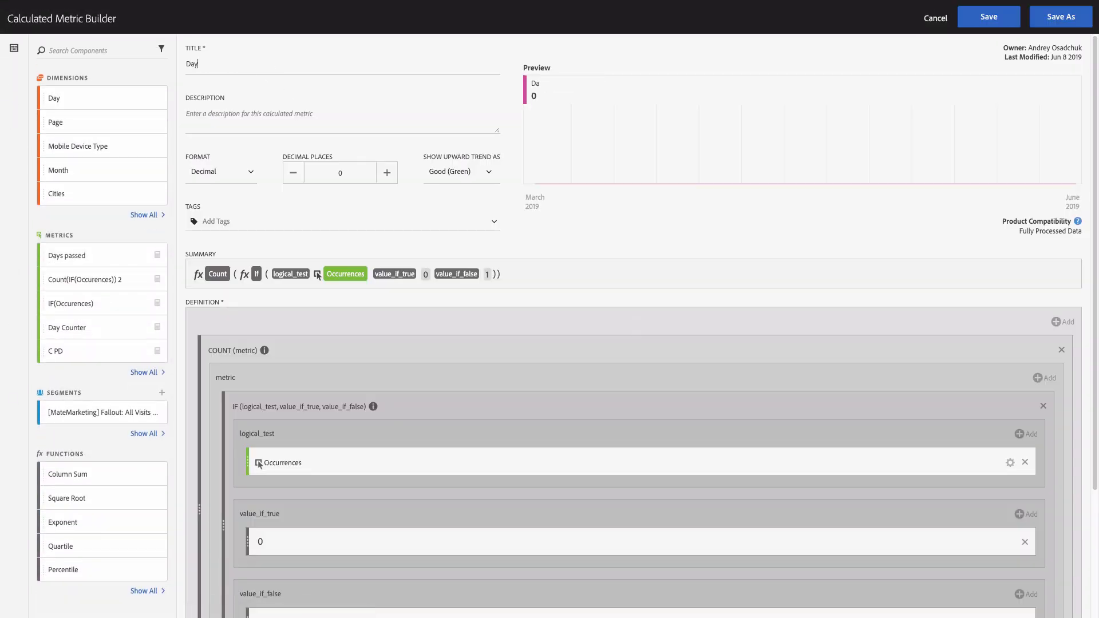
type("s left")
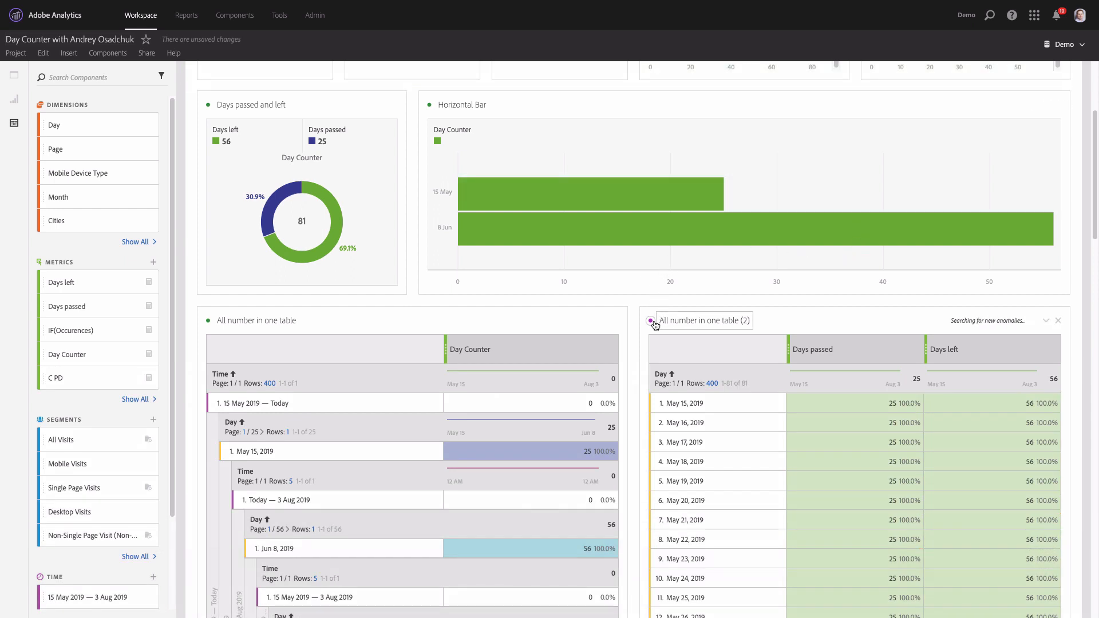
Step: Switch the Horizontal Bar's data source to All number in one table (2) and chart the Day totals of Days passed and Days left
left_click(429, 105)
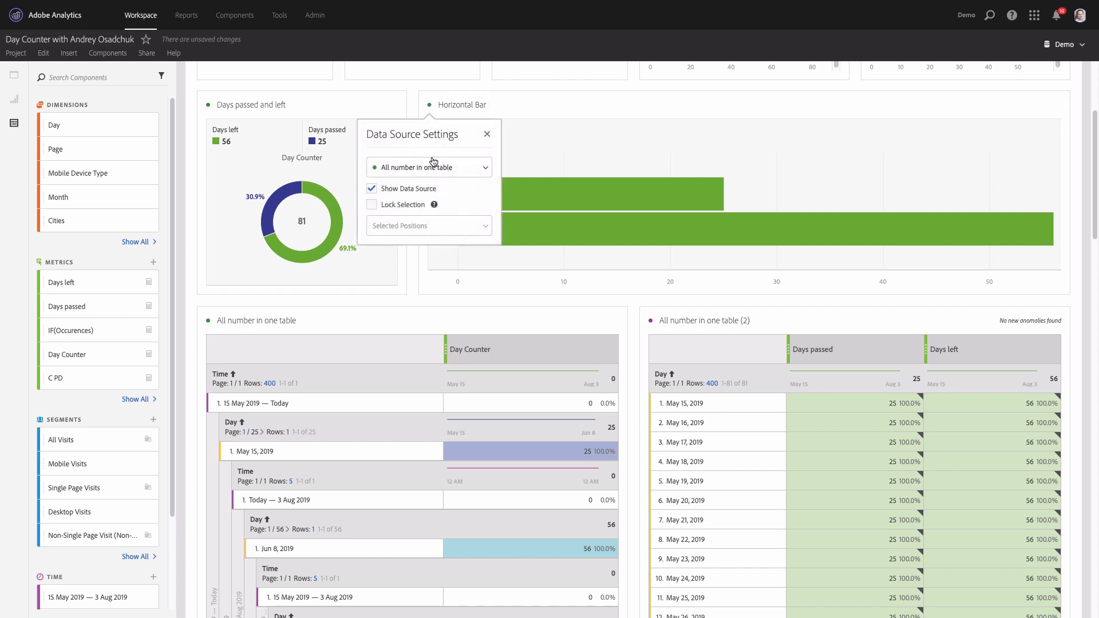
left_click(449, 168)
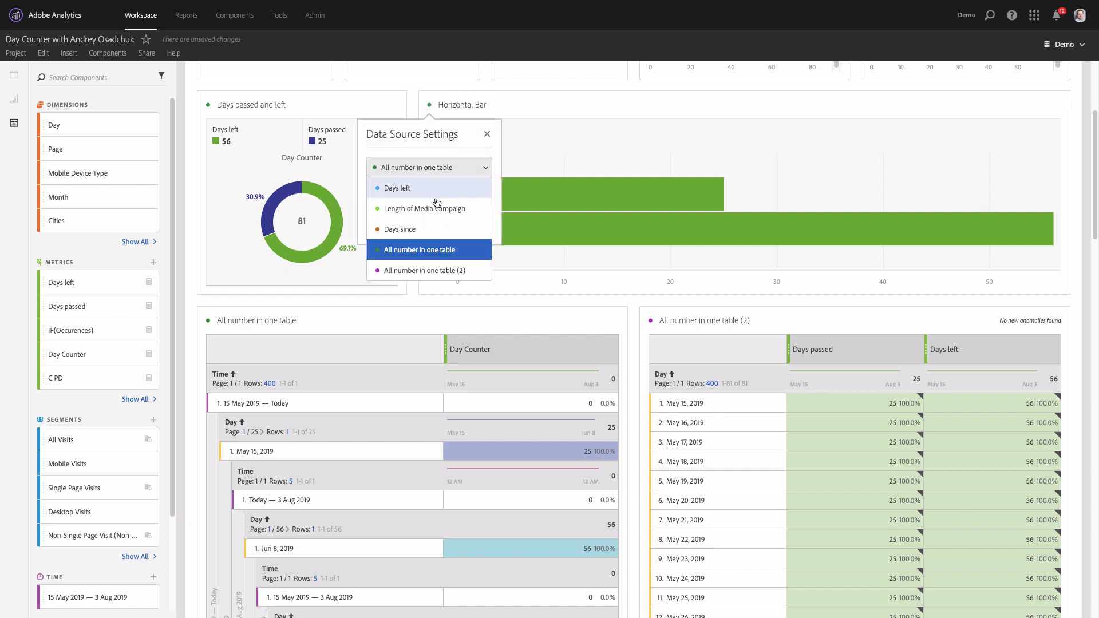
left_click(429, 271)
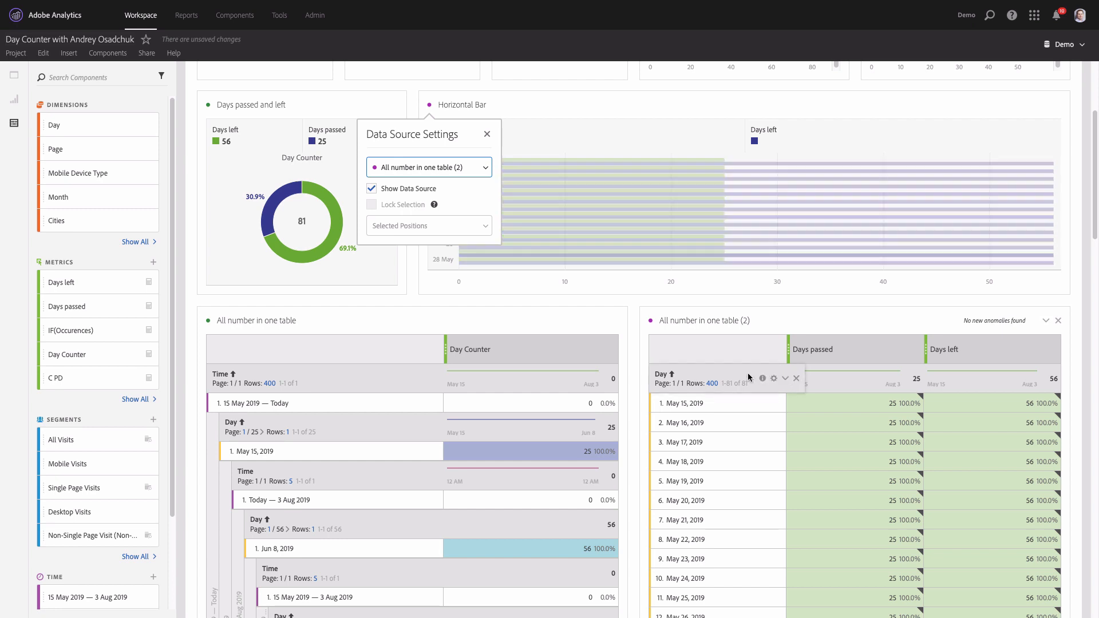
left_click(836, 387)
left_click(938, 385, "shift")
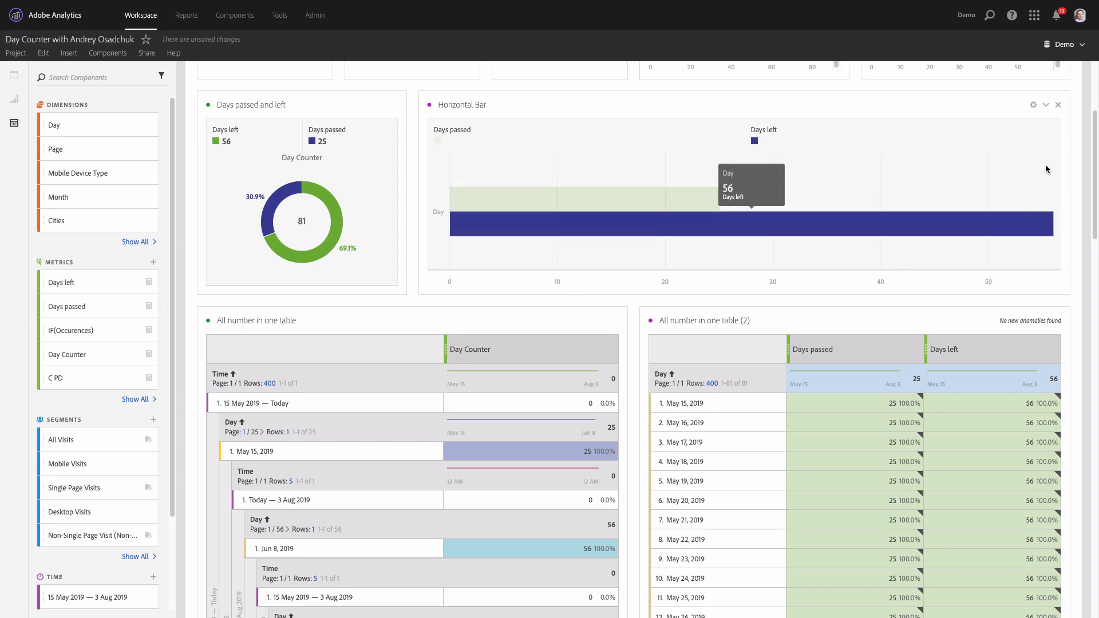
Step: Change the Horizontal Bar chart's visualization type to Horizontal Bar Stacked
left_click(1034, 107)
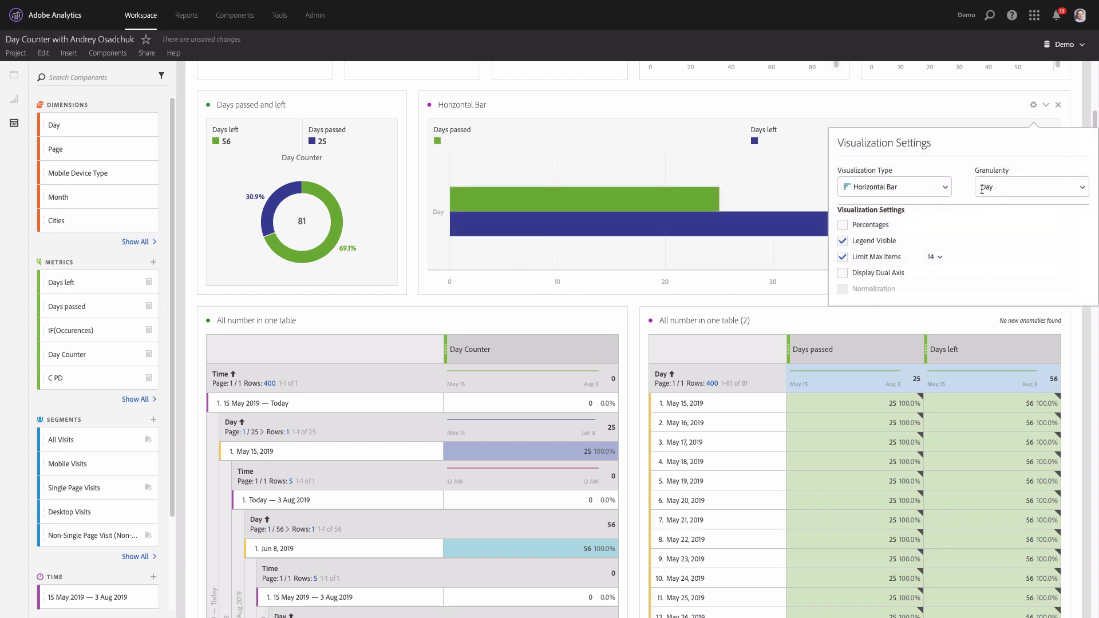
left_click(941, 191)
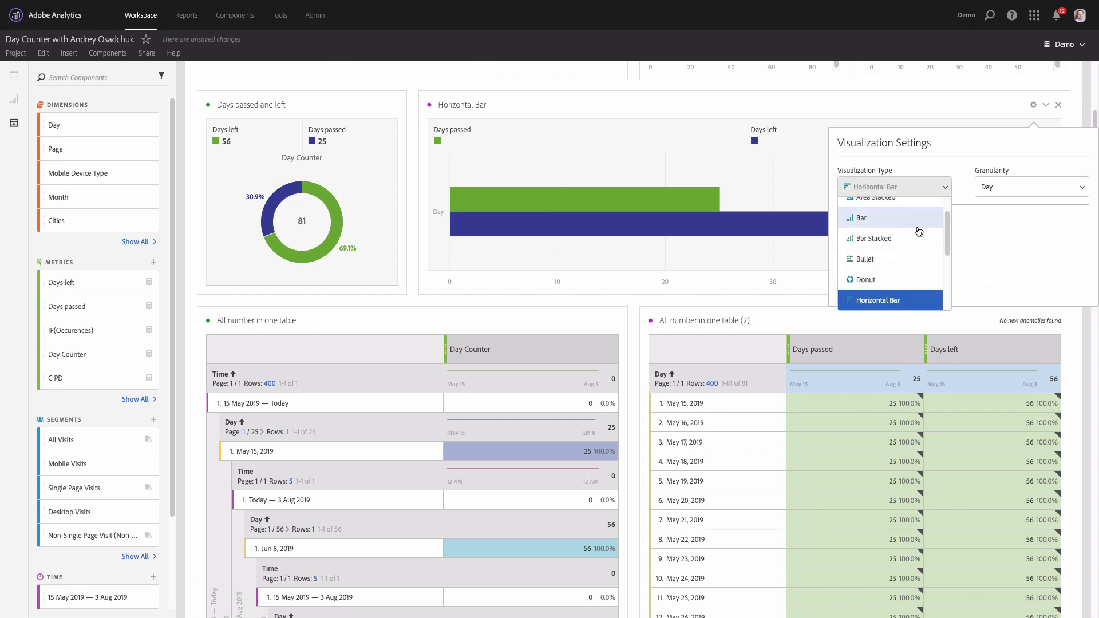
scroll(948, 247, "down", 2)
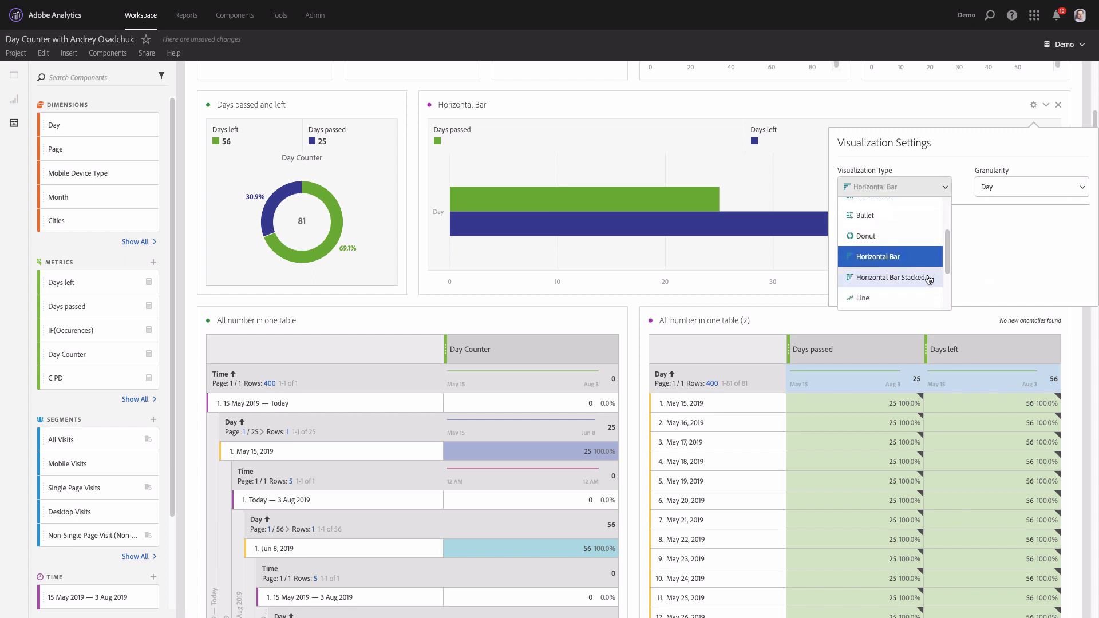
left_click(925, 273)
left_click(833, 108)
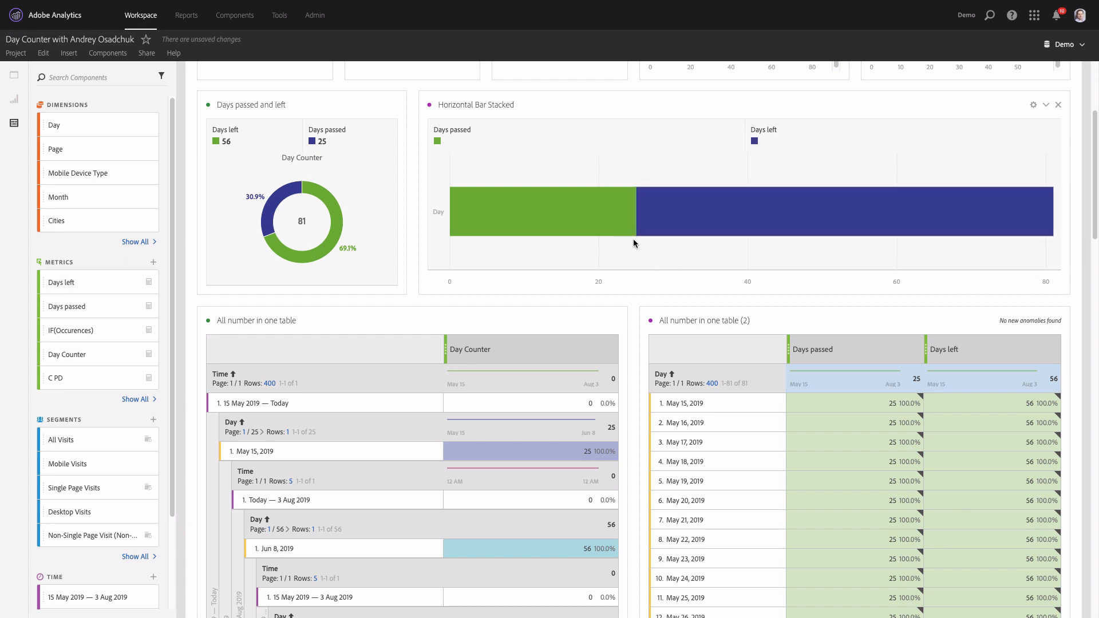
Step: Move the Days left column before Days passed in the duplicated table to match the donut chart's order
mouse_move(635, 234)
mouse_move(575, 228)
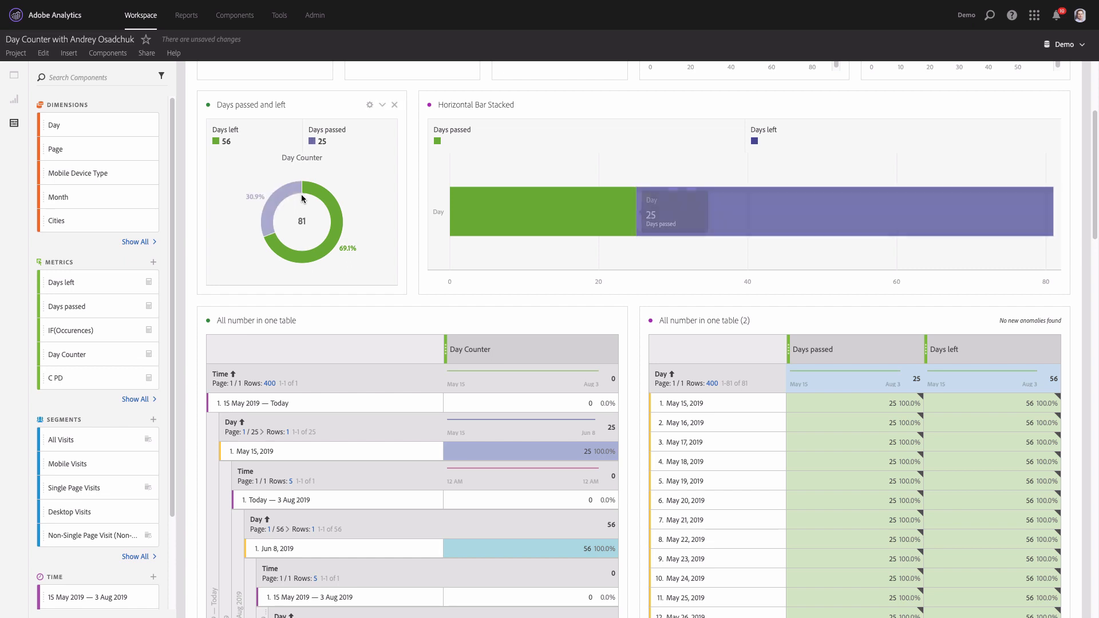
mouse_move(295, 189)
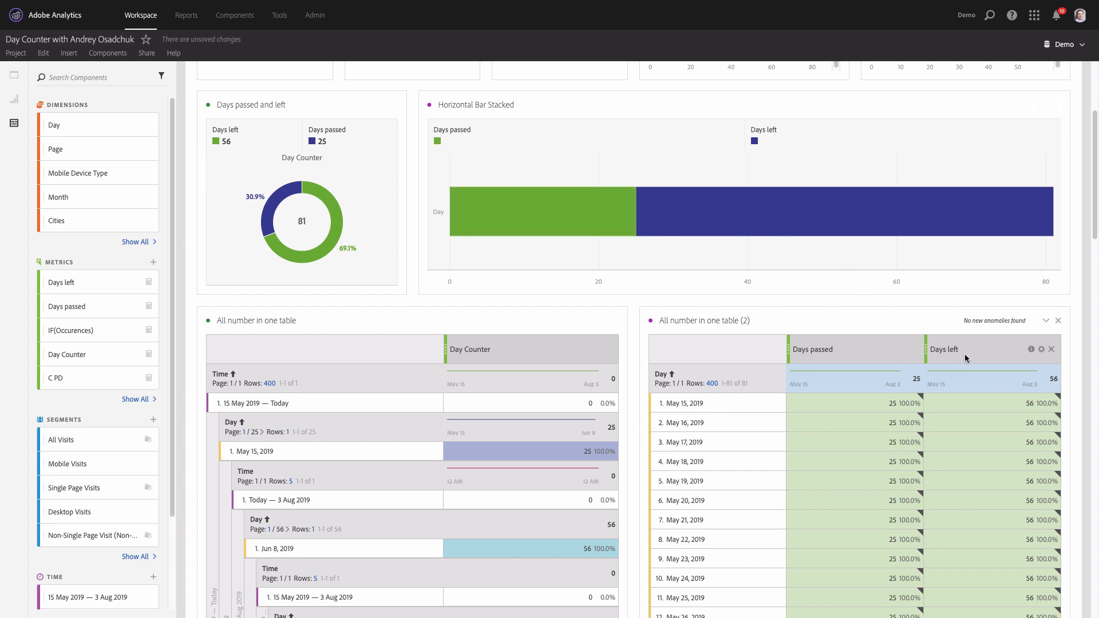
left_click_drag(964, 354, 808, 351)
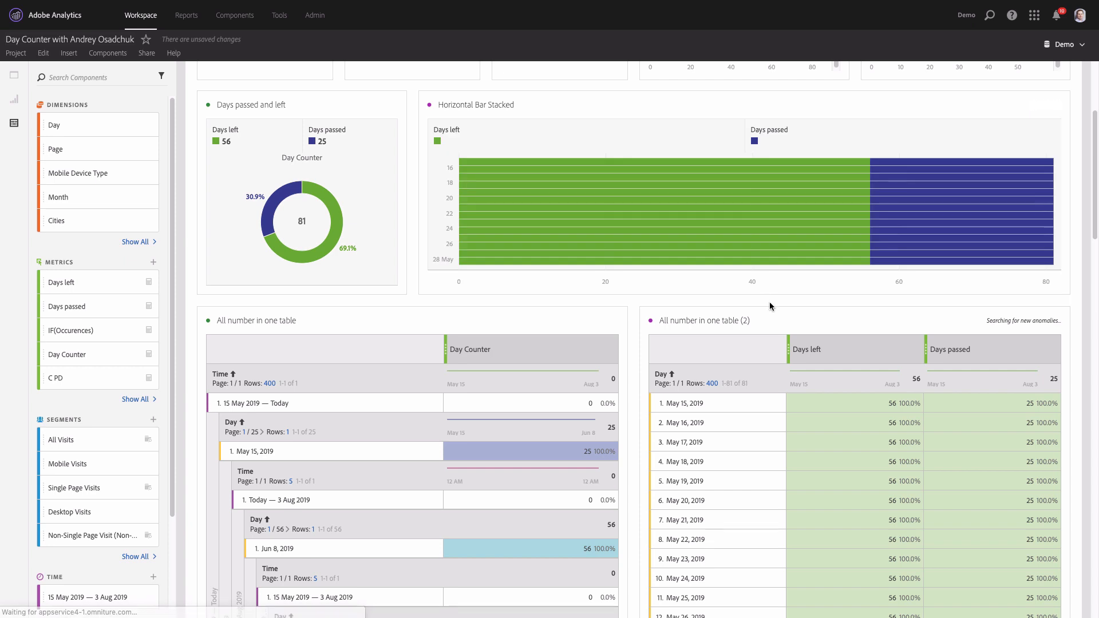
Step: Chart the Day totals of Days left and Days passed in the stacked bar and rename the chart Days passed and left
left_click(841, 378)
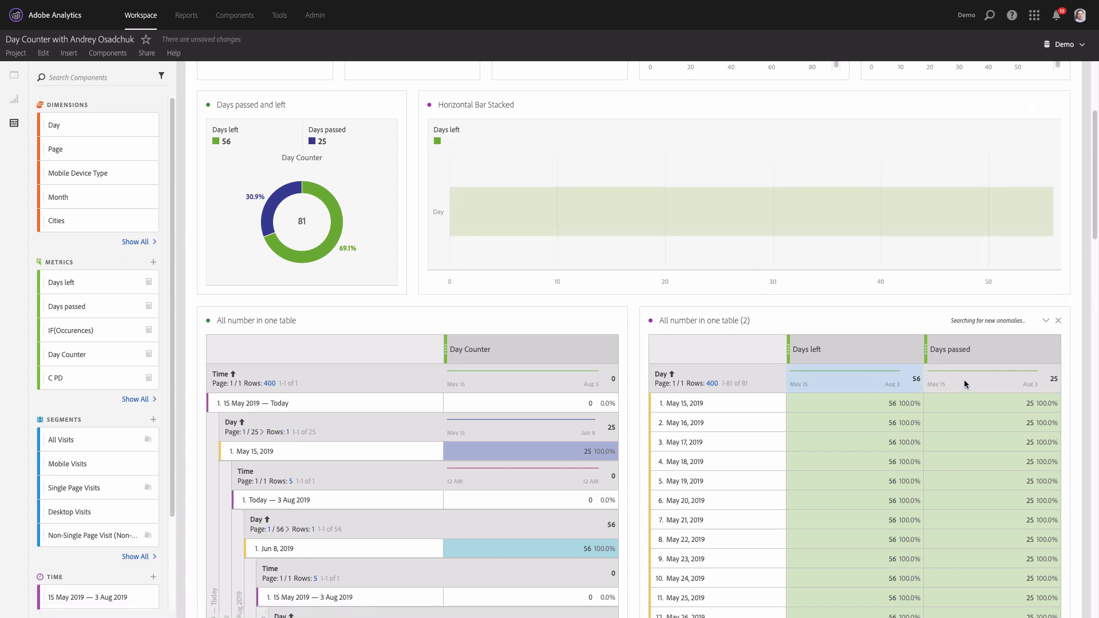
left_click(964, 380, "shift")
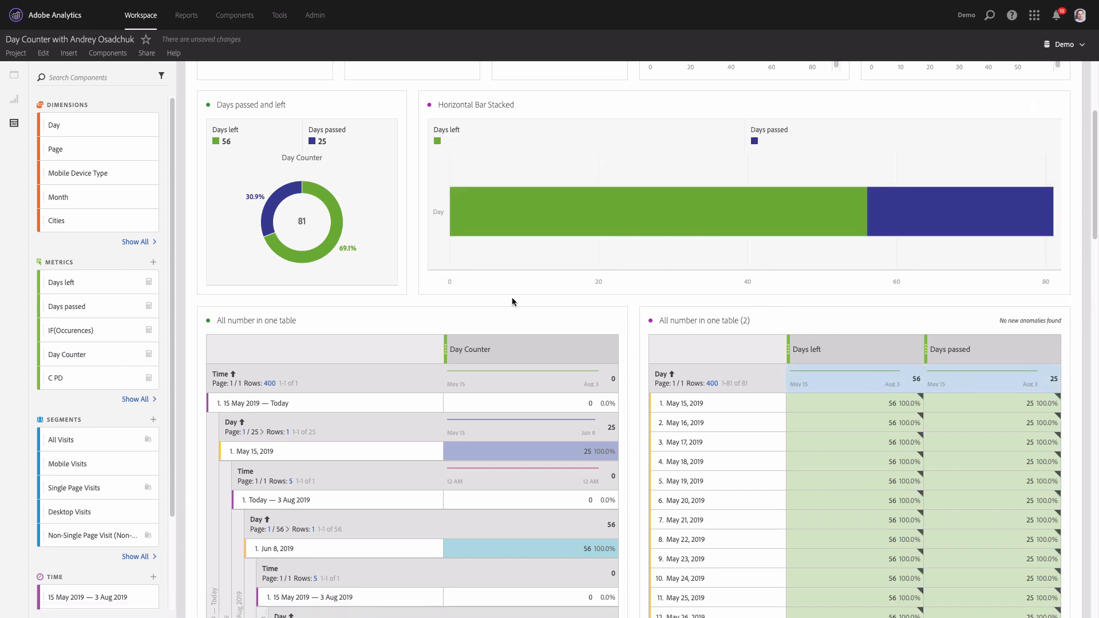
left_click(447, 107)
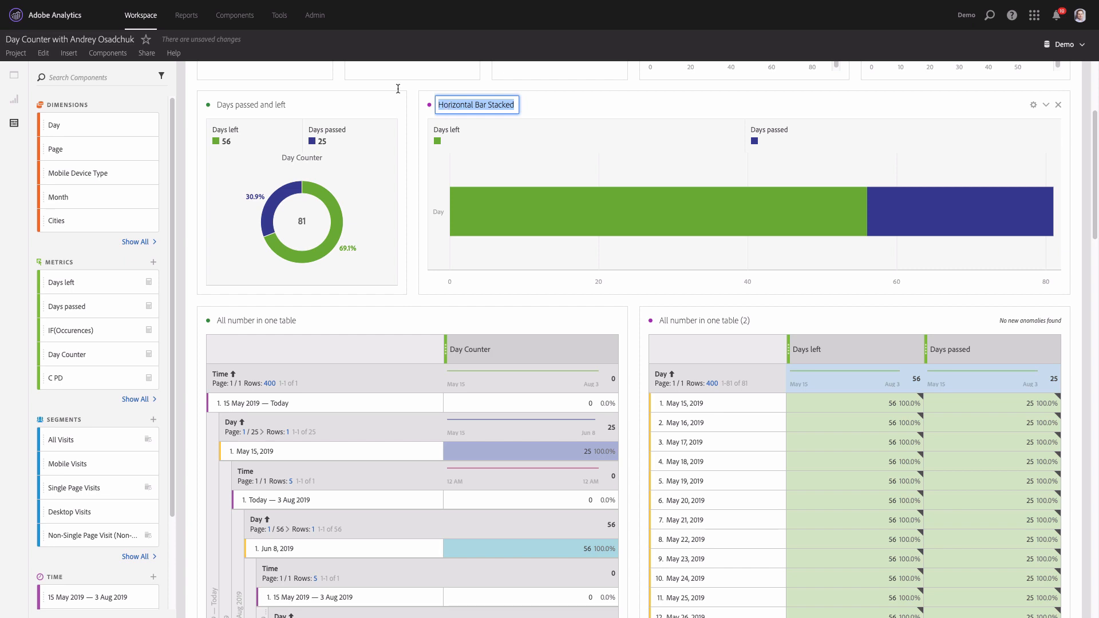
left_click(268, 104)
key("ctrl+c")
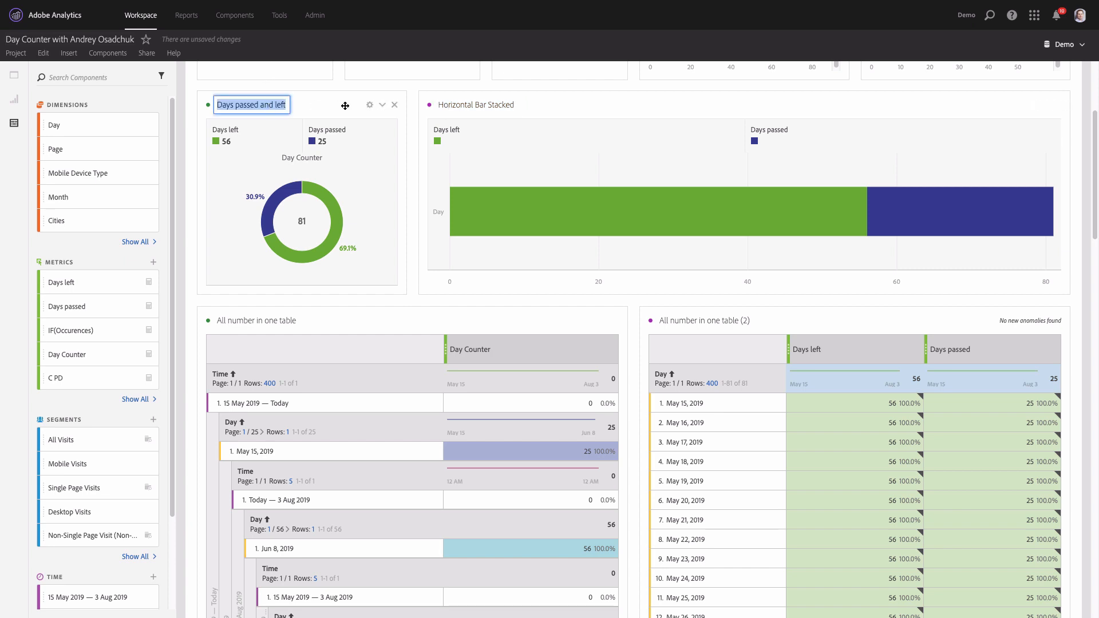
left_click(451, 107)
key("ctrl+v")
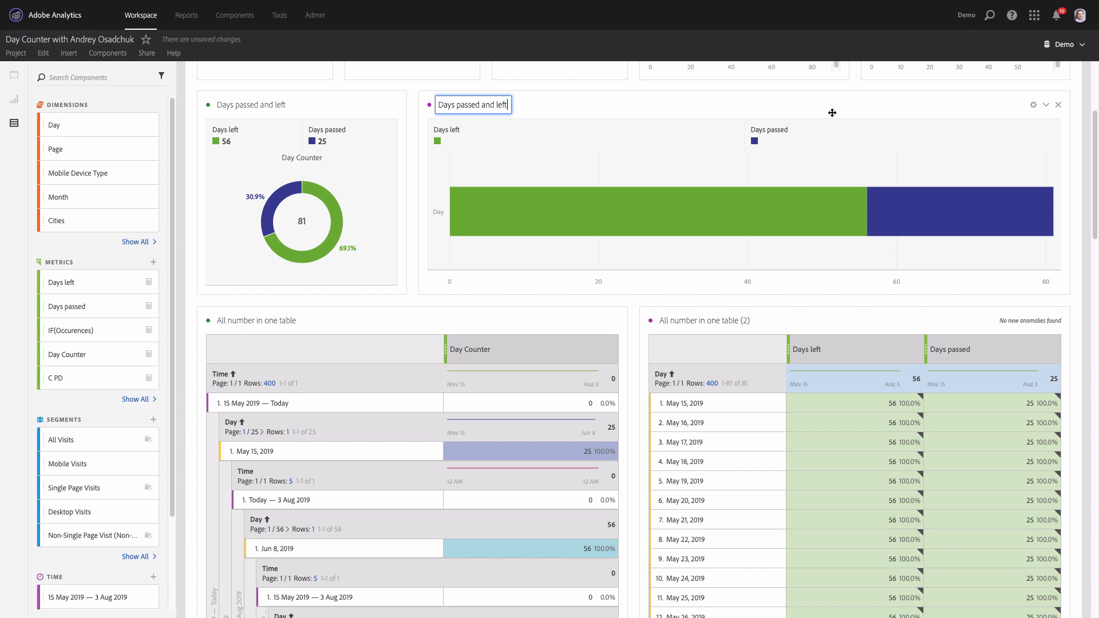
left_click(1032, 106)
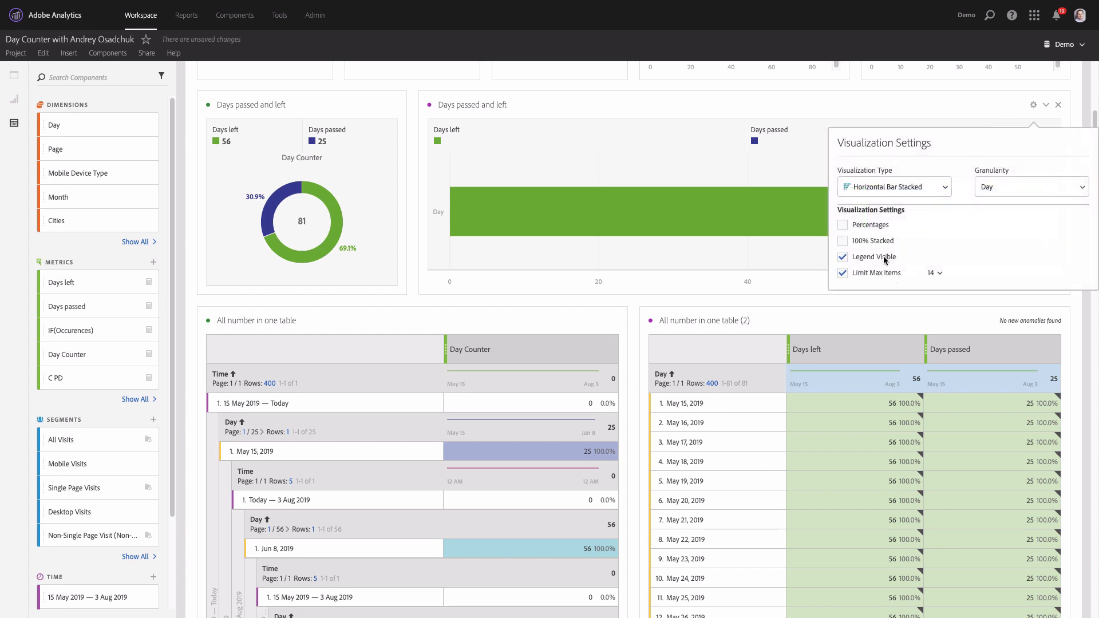
left_click(884, 258)
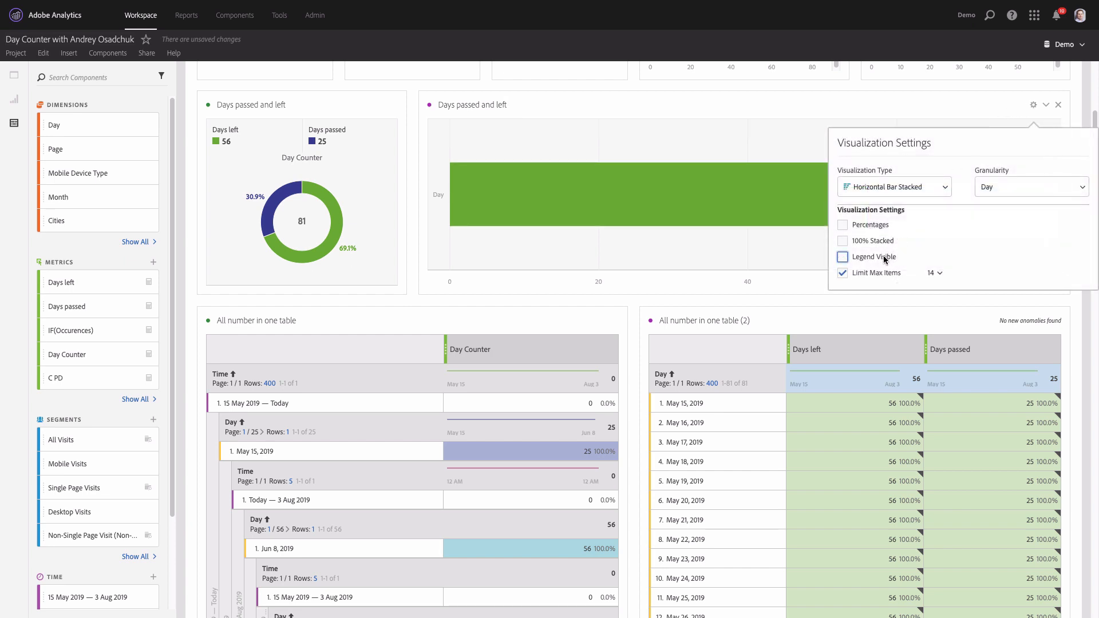
left_click(884, 259)
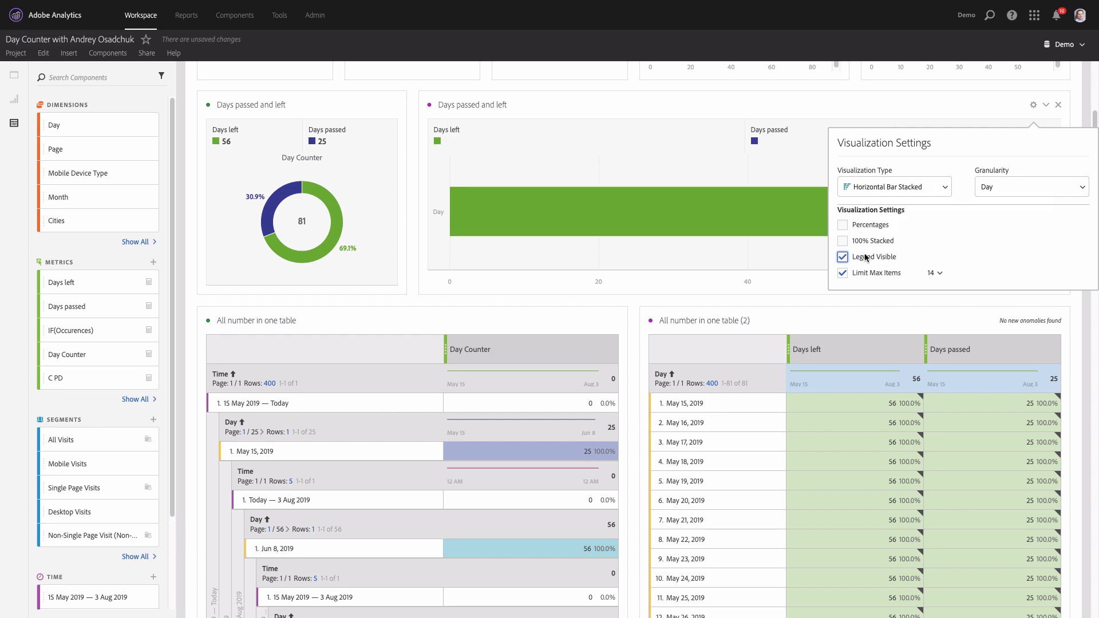
left_click(727, 290)
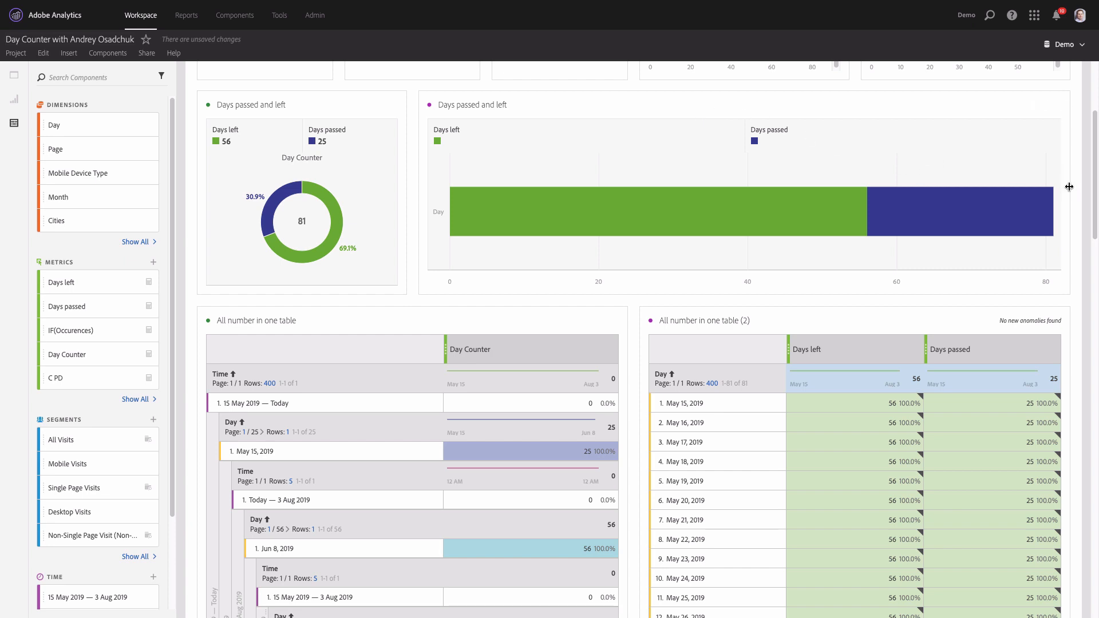
Step: Narrow the stacked bar chart to a little over half its width and lock its data source selection
left_click_drag(1068, 187, 767, 189)
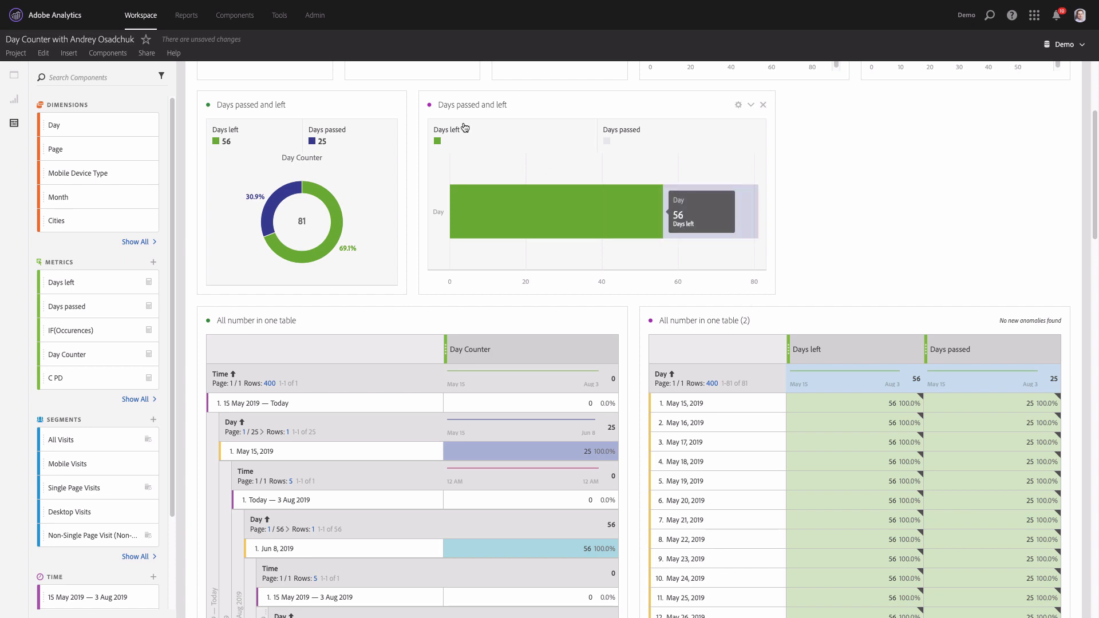
left_click(429, 105)
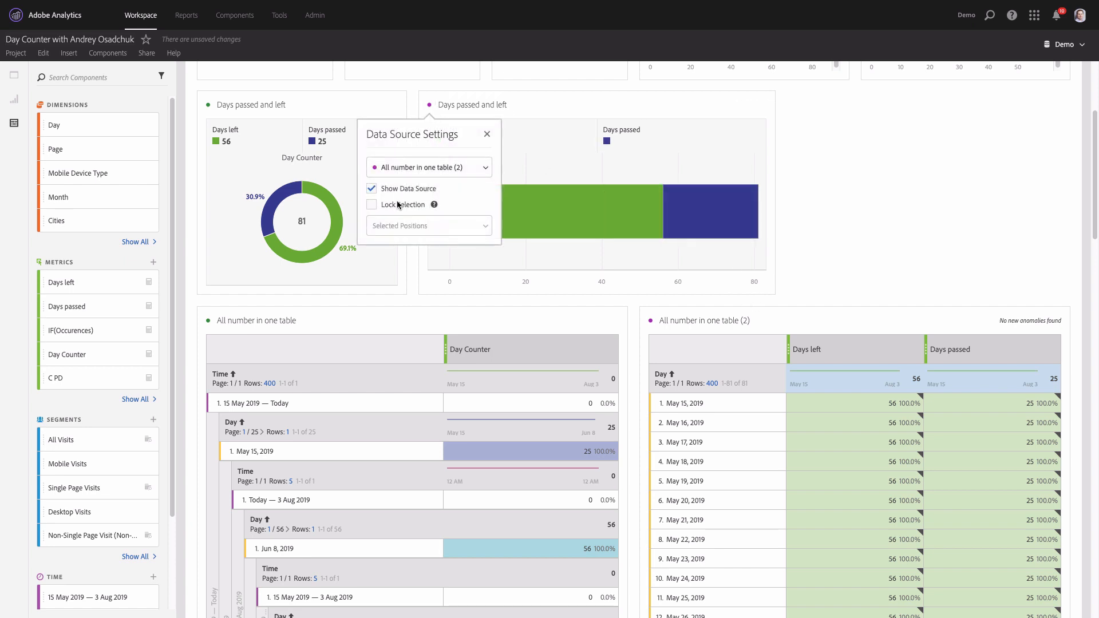
left_click(371, 204)
Step: Lock the Days passed and left donut's selection and hide its data source table, All number in one table
left_click(208, 105)
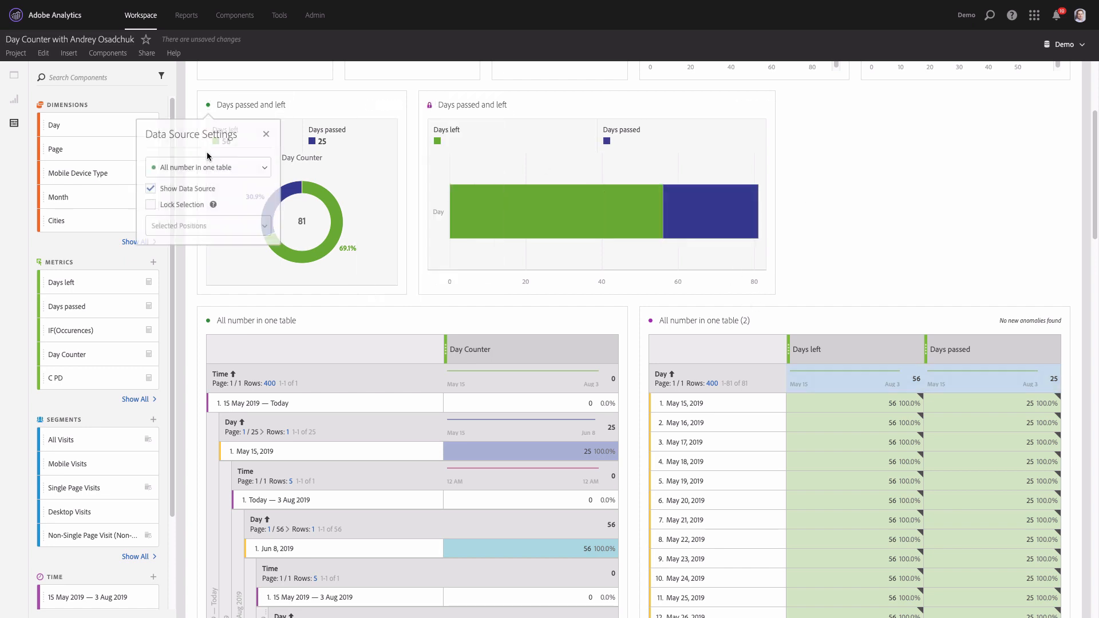
left_click(193, 208)
left_click(166, 188)
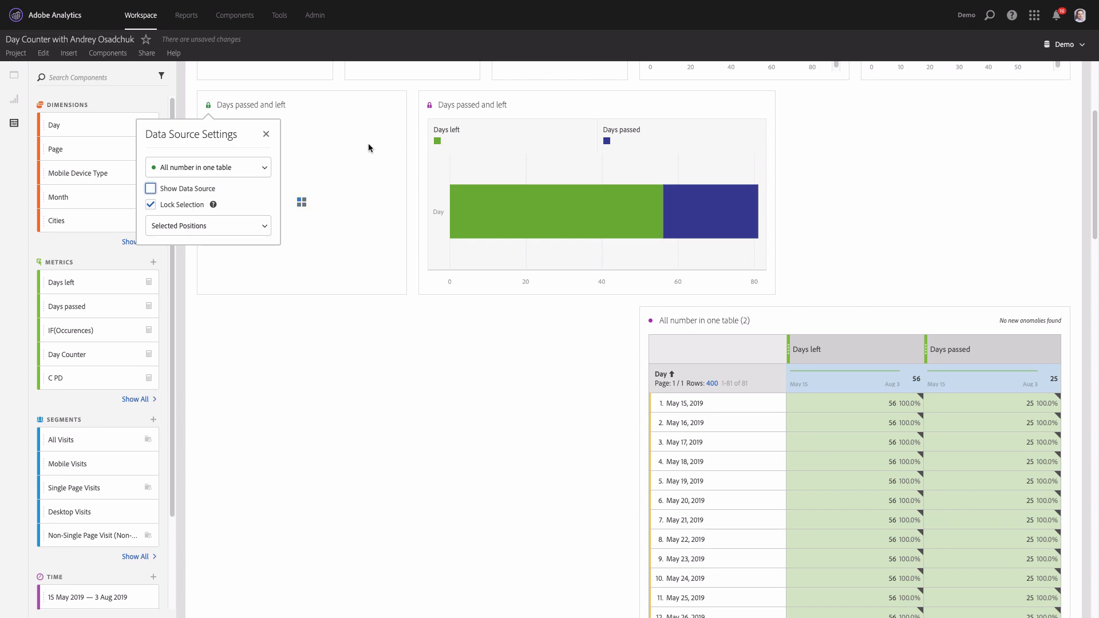
Step: Hide the stacked bar chart's data source table, All number in one table (2)
left_click(429, 105)
left_click(404, 189)
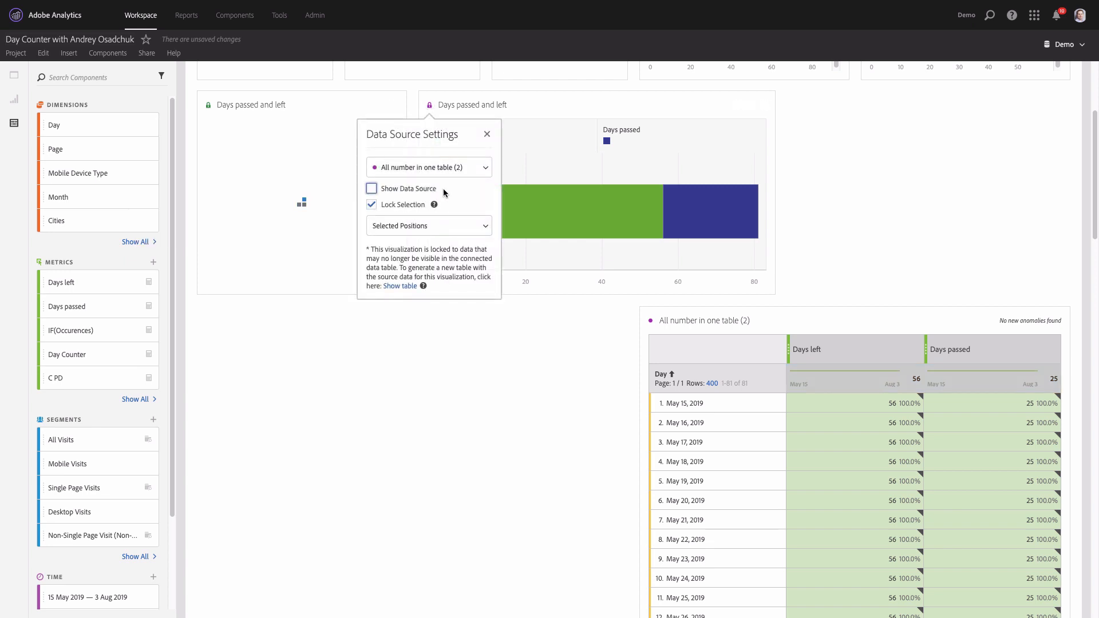
left_click(898, 265)
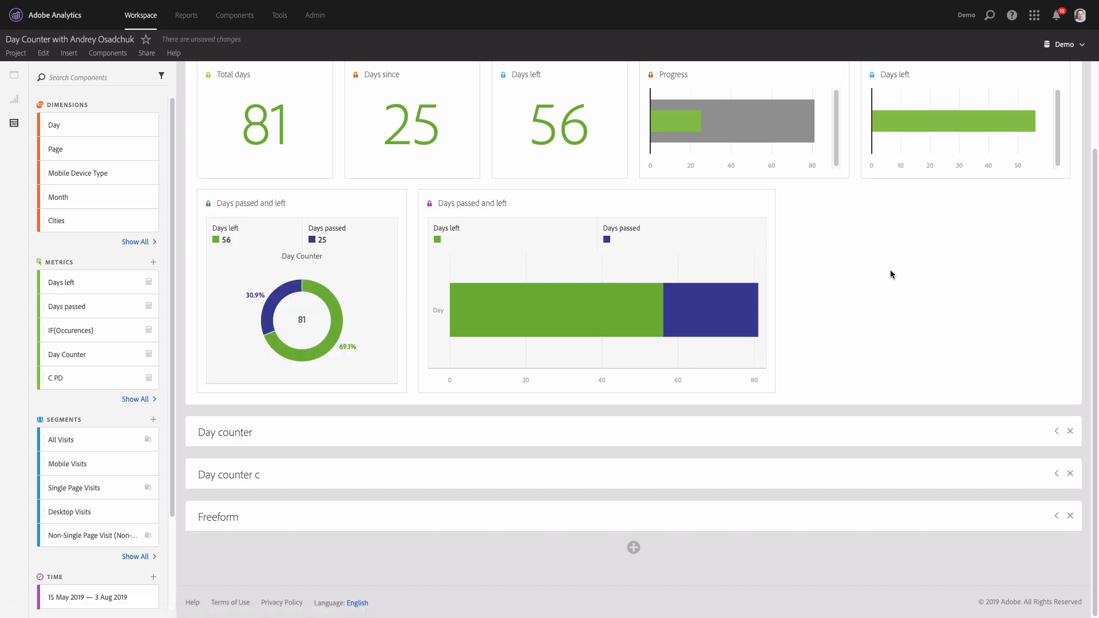
Step: Widen the Days passed and left stacked bar chart to fill the rest of the row beside the donut
left_click_drag(777, 336, 1056, 351)
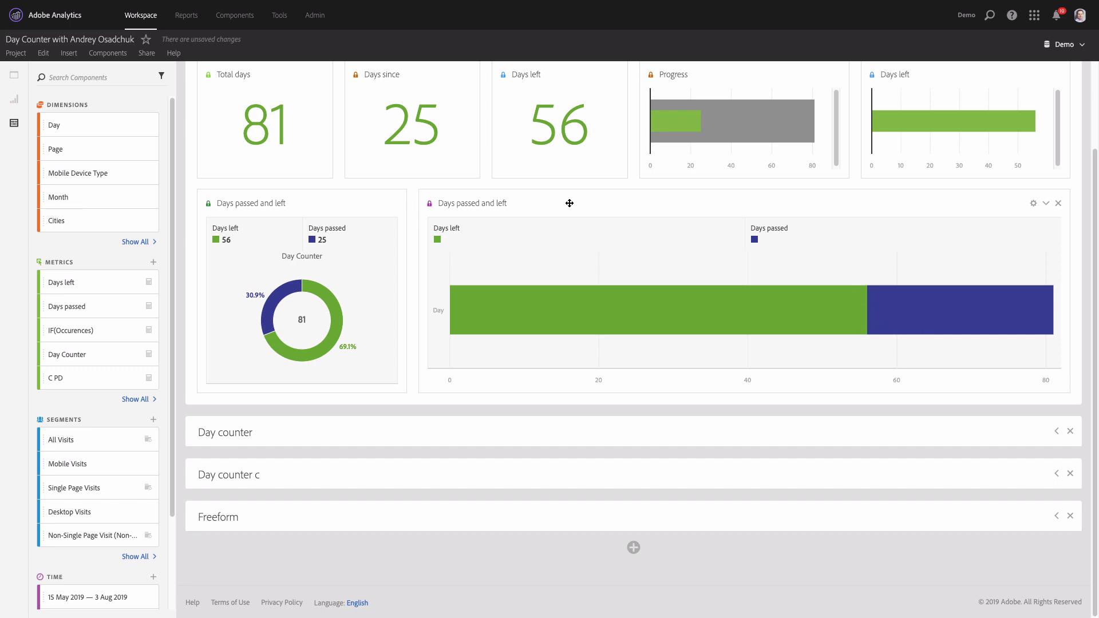
scroll(570, 203, "up", 3)
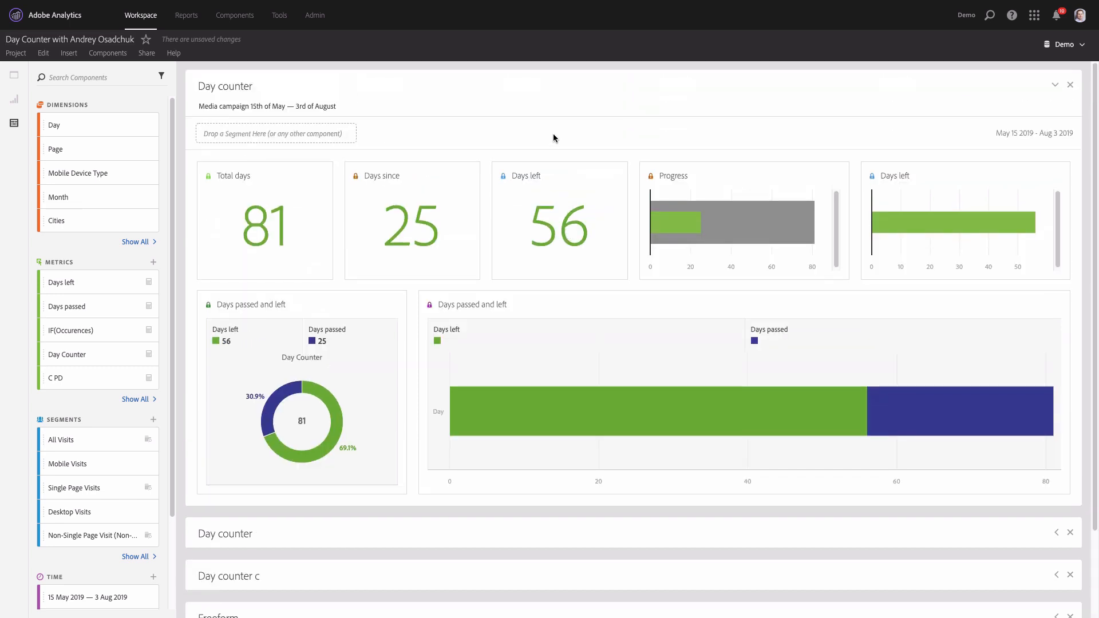